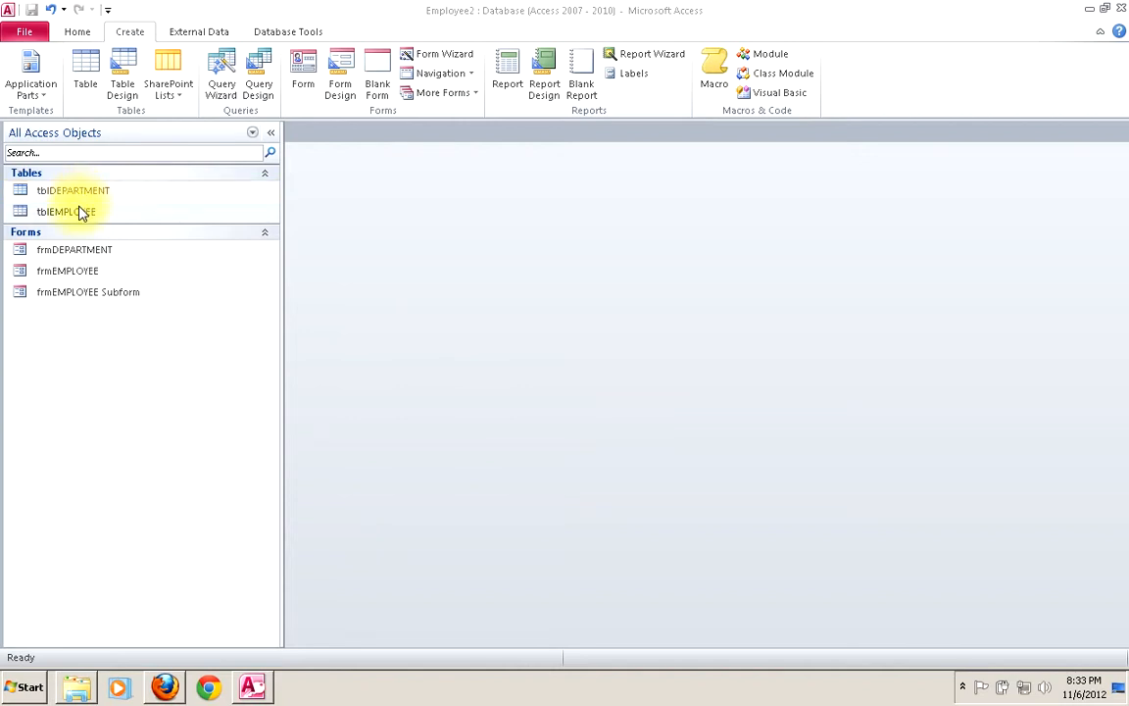
- Start the Report Wizard for tblEMPLOYEE and add the EmployeeID, FirstName and LastName fields to the report
{"action": "left_click", "coordinate": [81, 212]}
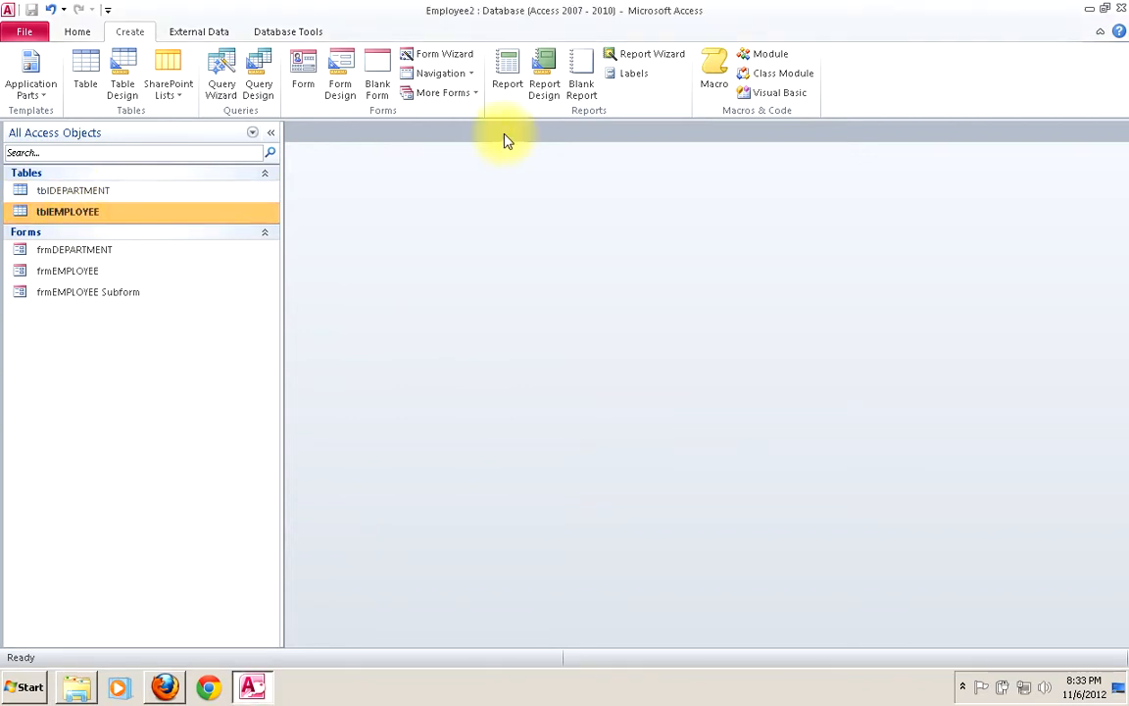
{"action": "left_click", "coordinate": [639, 57]}
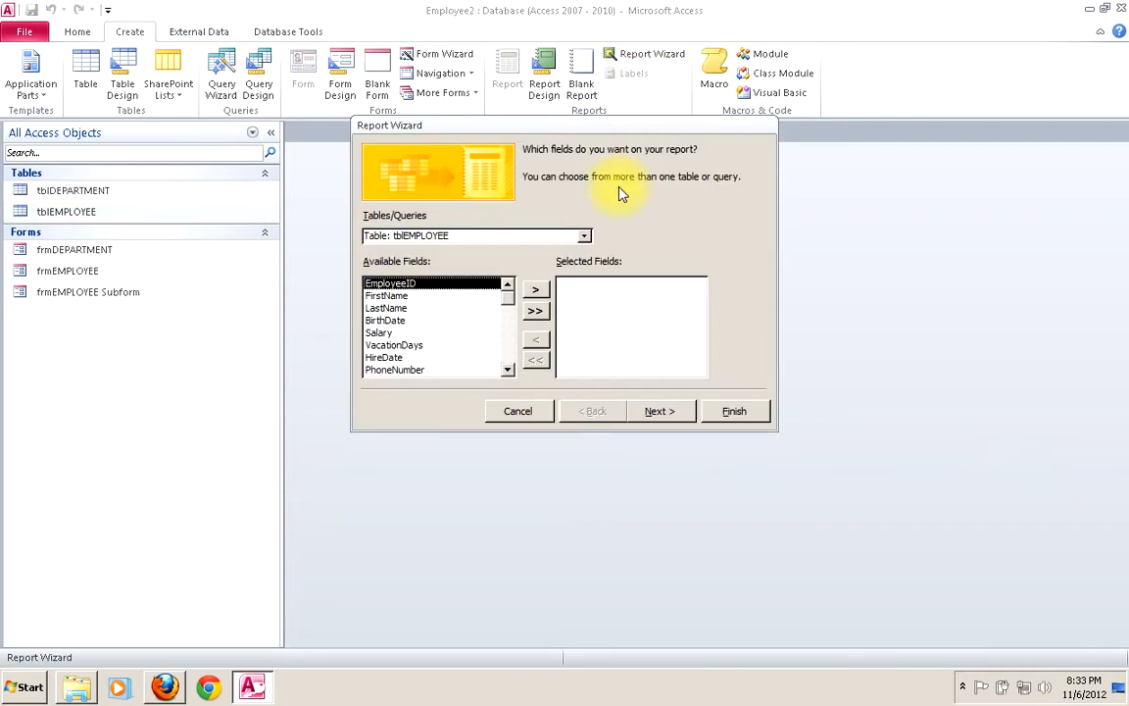
{"action": "left_click", "coordinate": [536, 292]}
{"action": "left_click", "coordinate": [536, 292]}
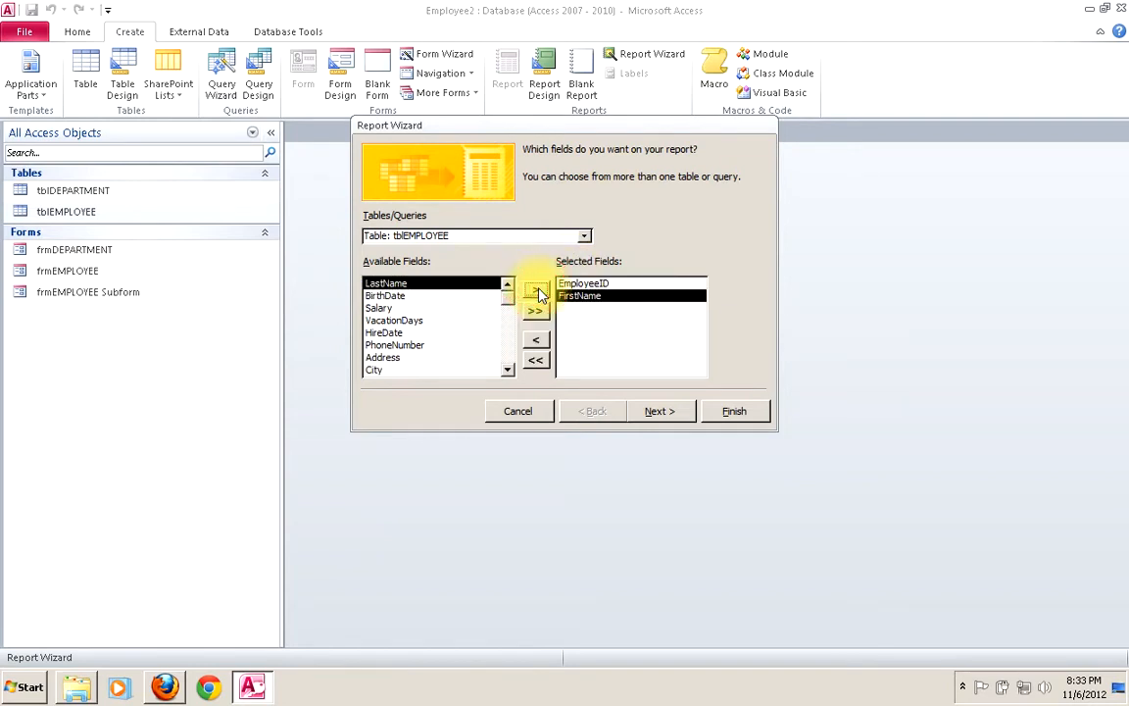
{"action": "left_click", "coordinate": [536, 292]}
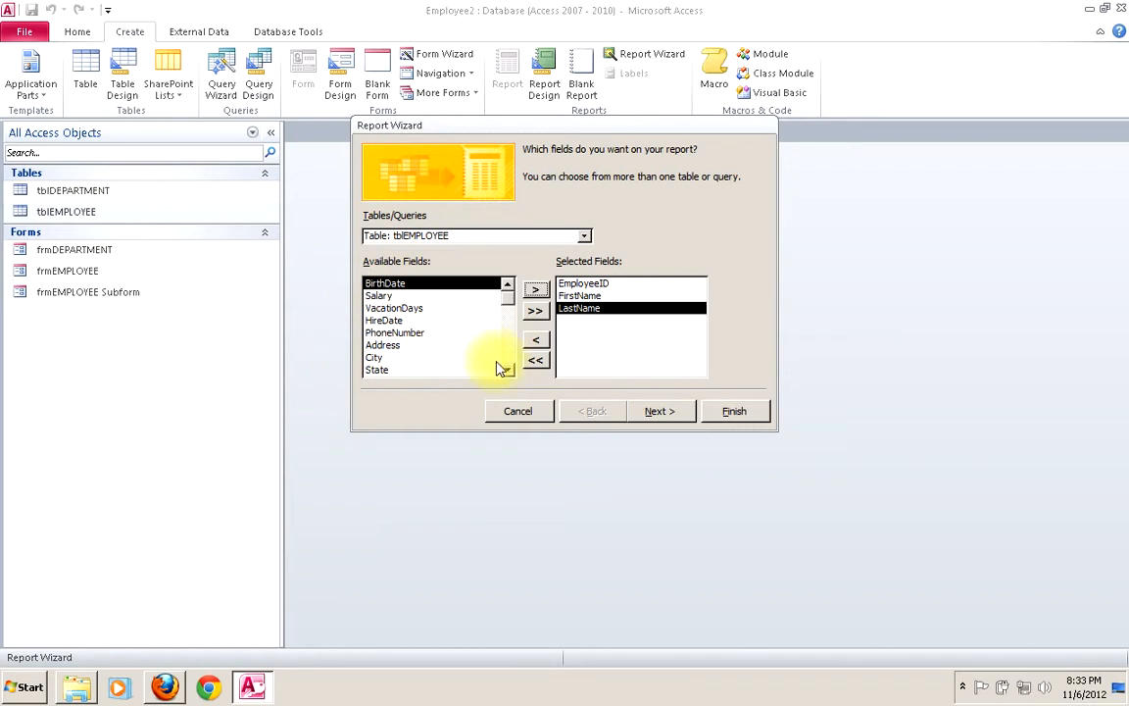
- Add the DepartmentName field from tblDEPARTMENT to the report and proceed to the data view options
{"action": "left_click", "coordinate": [584, 235]}
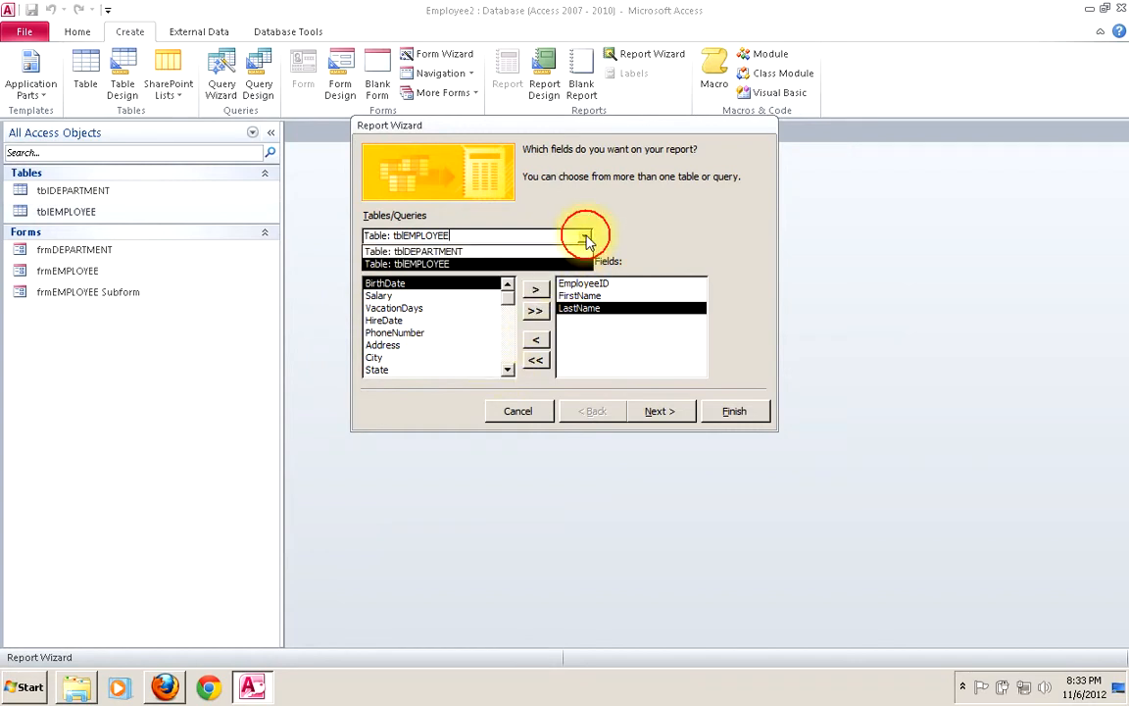
{"action": "left_click", "coordinate": [504, 253]}
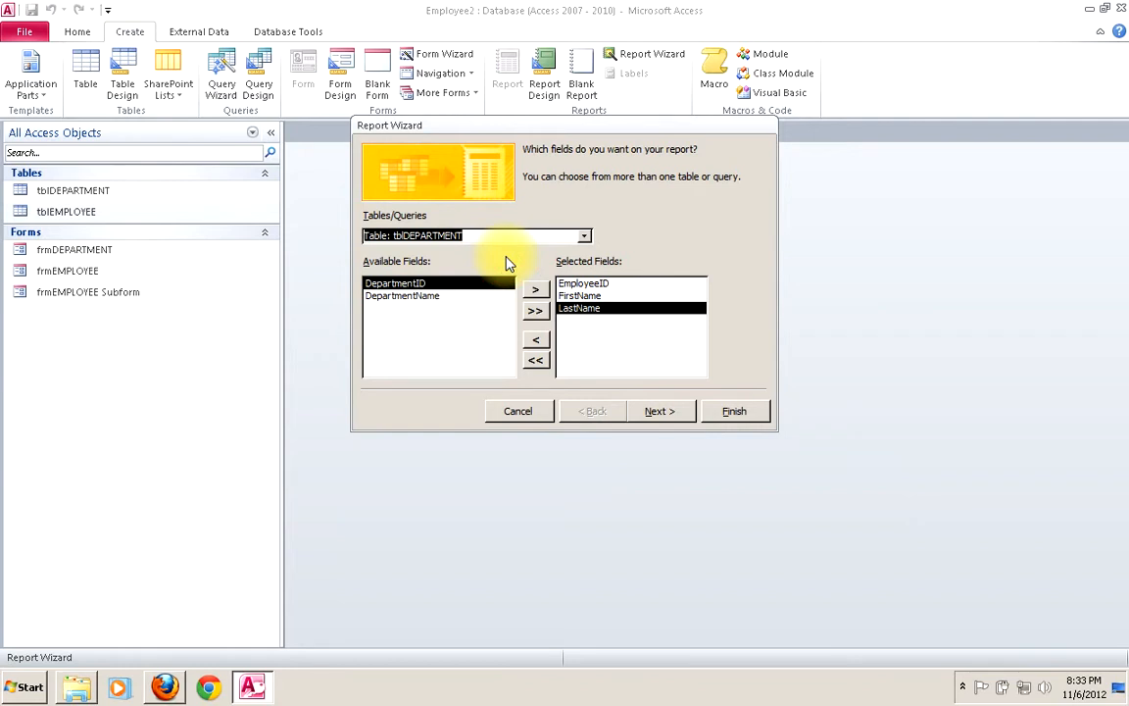
{"action": "left_click", "coordinate": [424, 295]}
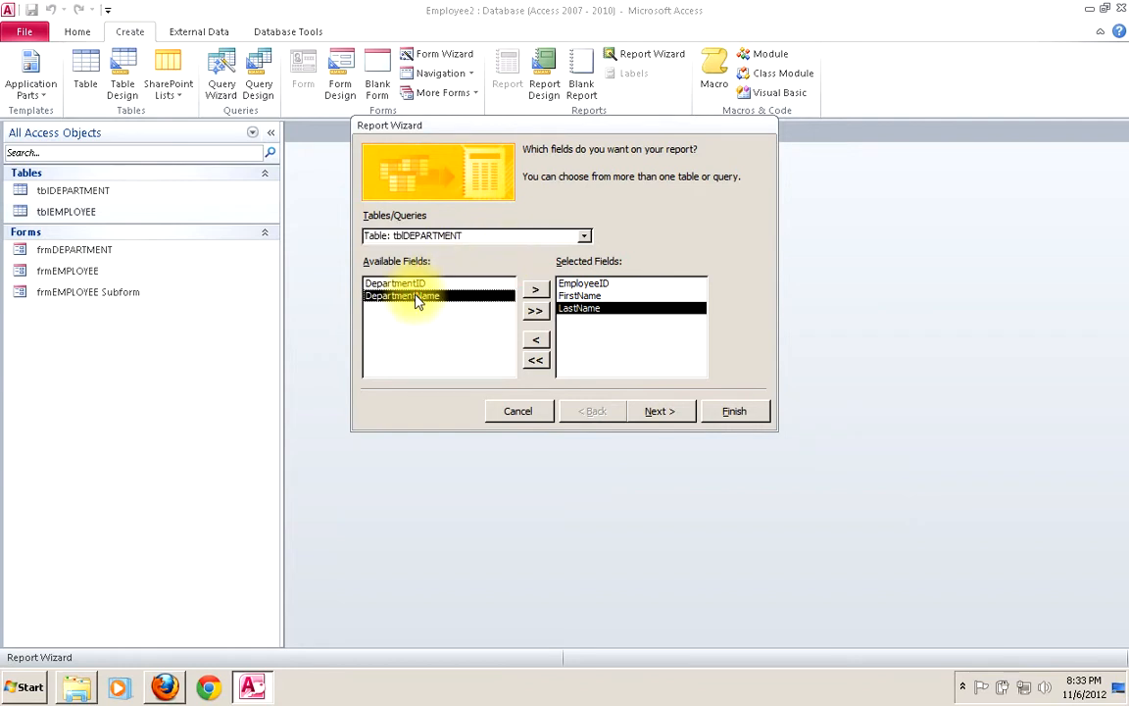
{"action": "left_click", "coordinate": [535, 292]}
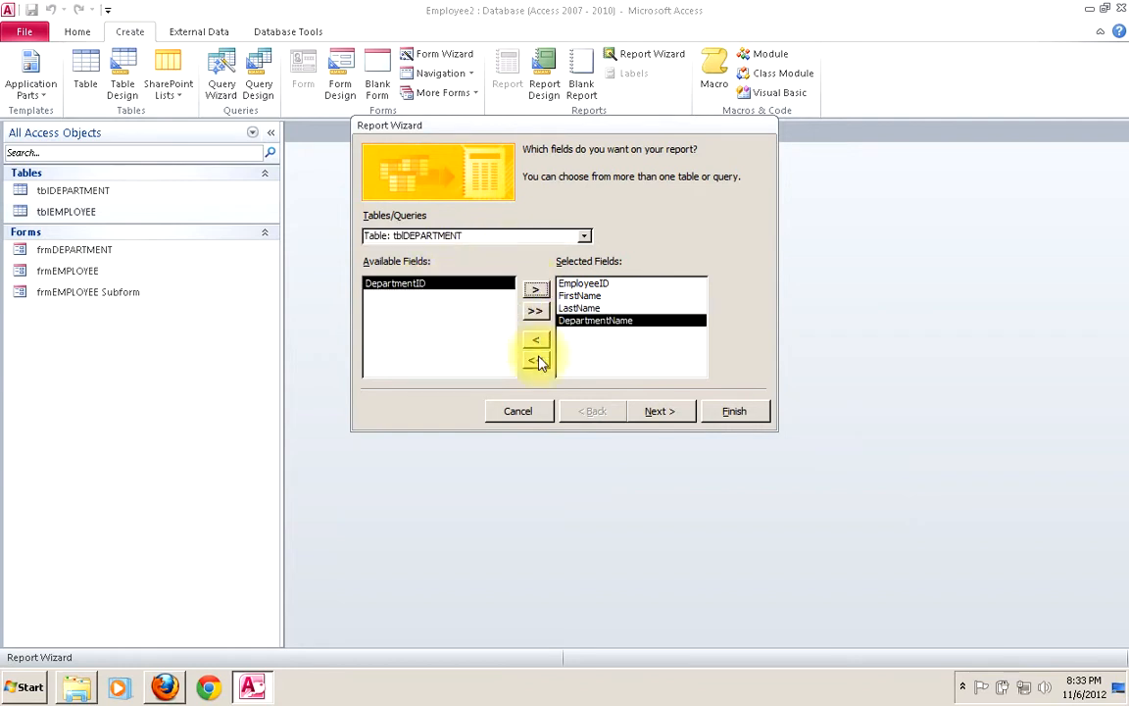
{"action": "left_click", "coordinate": [658, 410]}
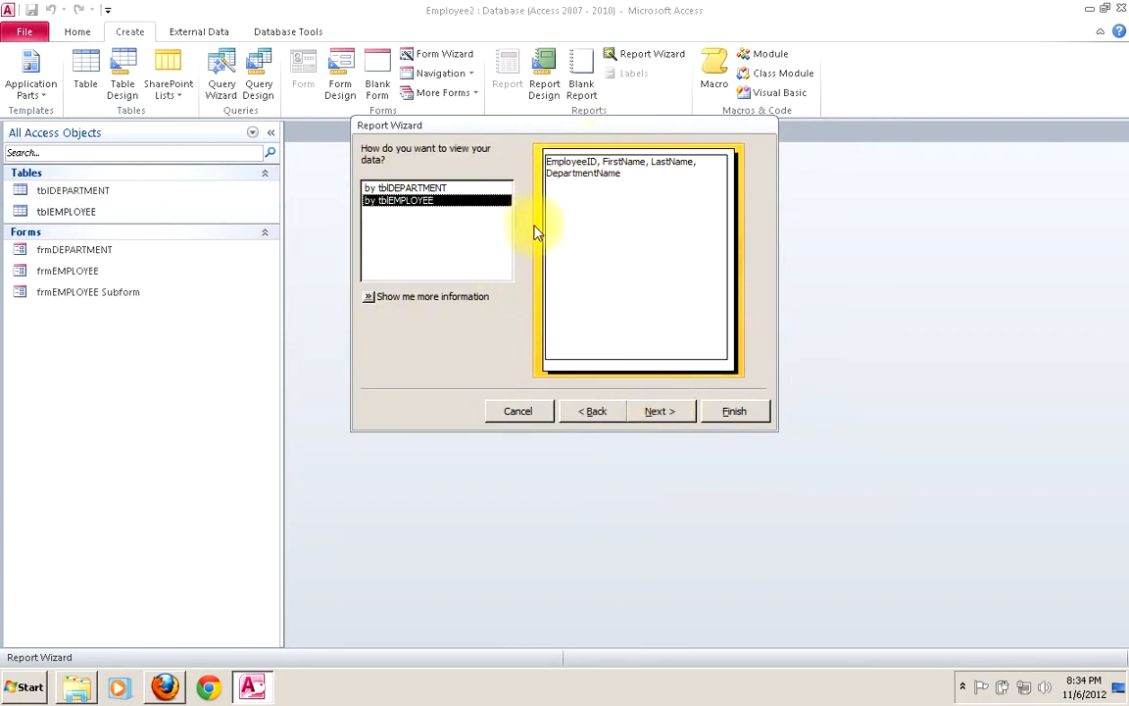
- Choose to view the data by tblEMPLOYEE and continue without adding any grouping levels
{"action": "left_click", "coordinate": [436, 189]}
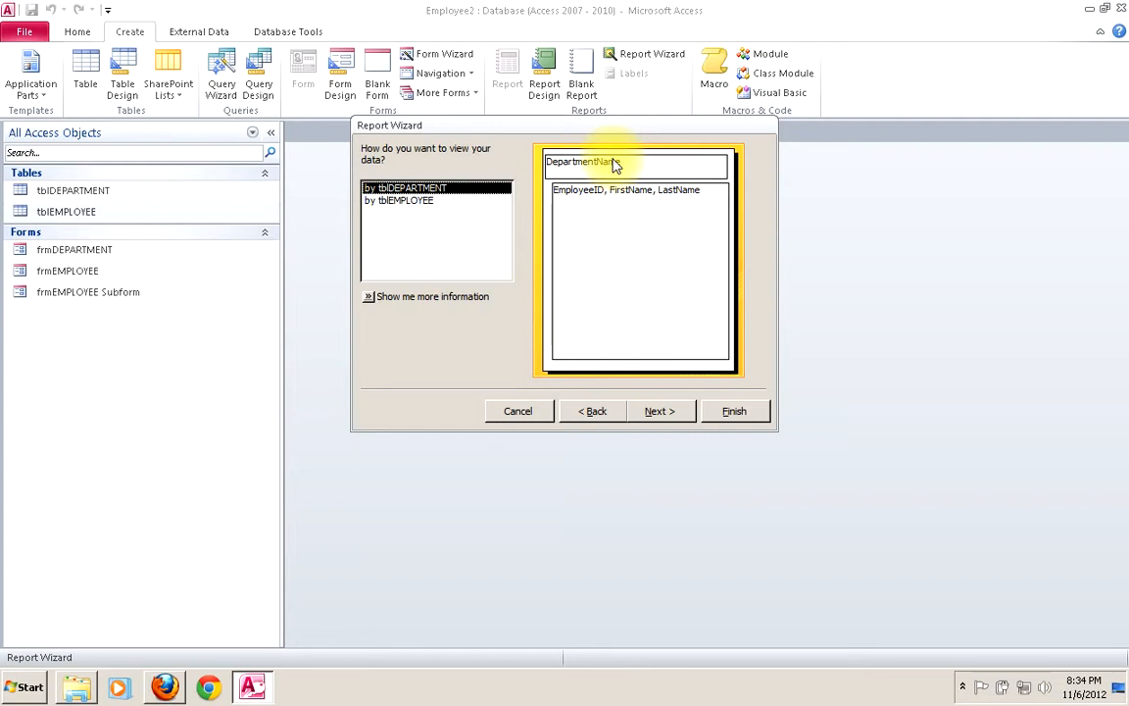
{"action": "left_click", "coordinate": [406, 201]}
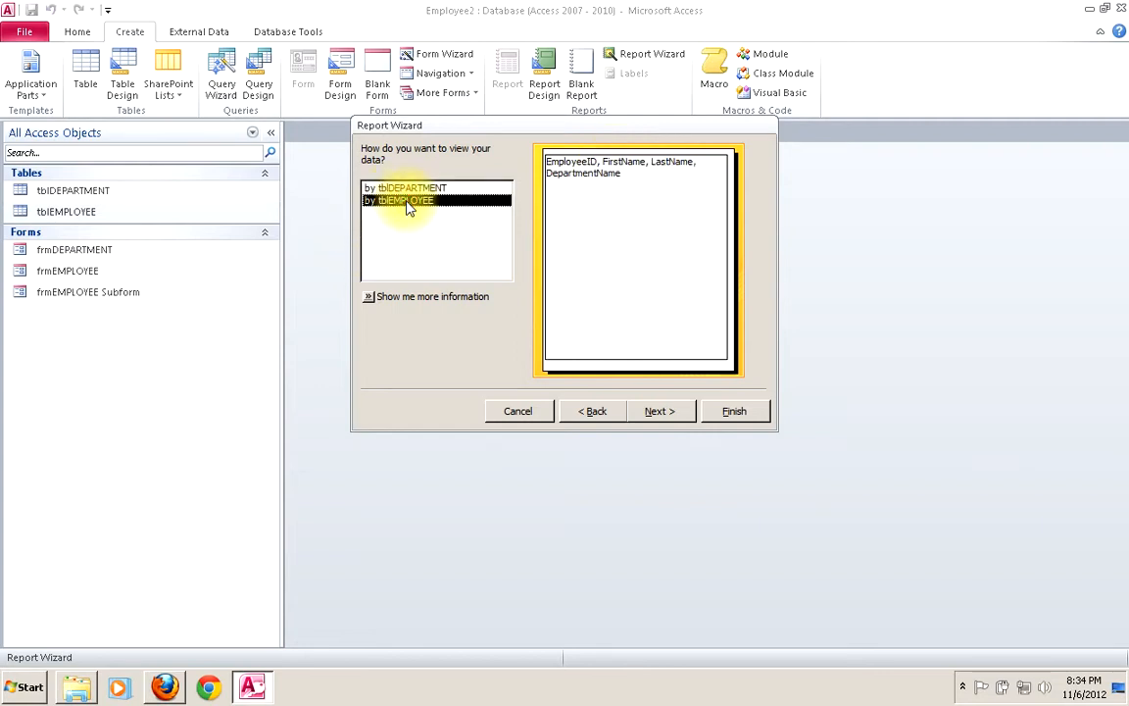
{"action": "left_click", "coordinate": [658, 412]}
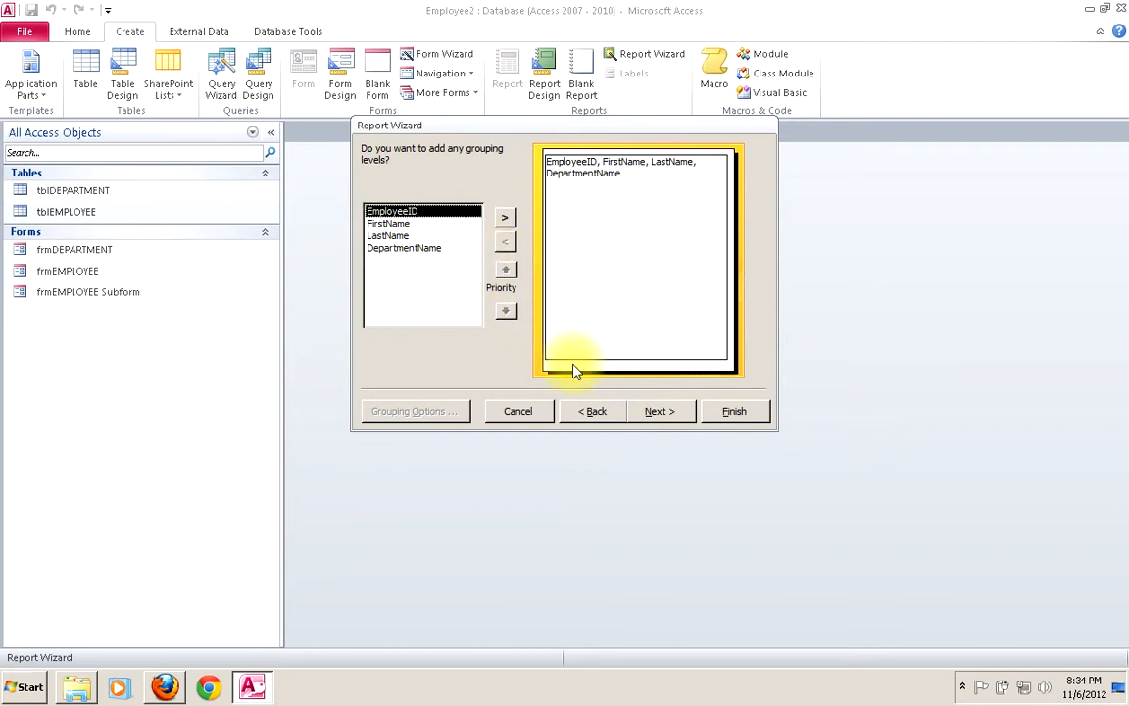
{"action": "left_click", "coordinate": [664, 412]}
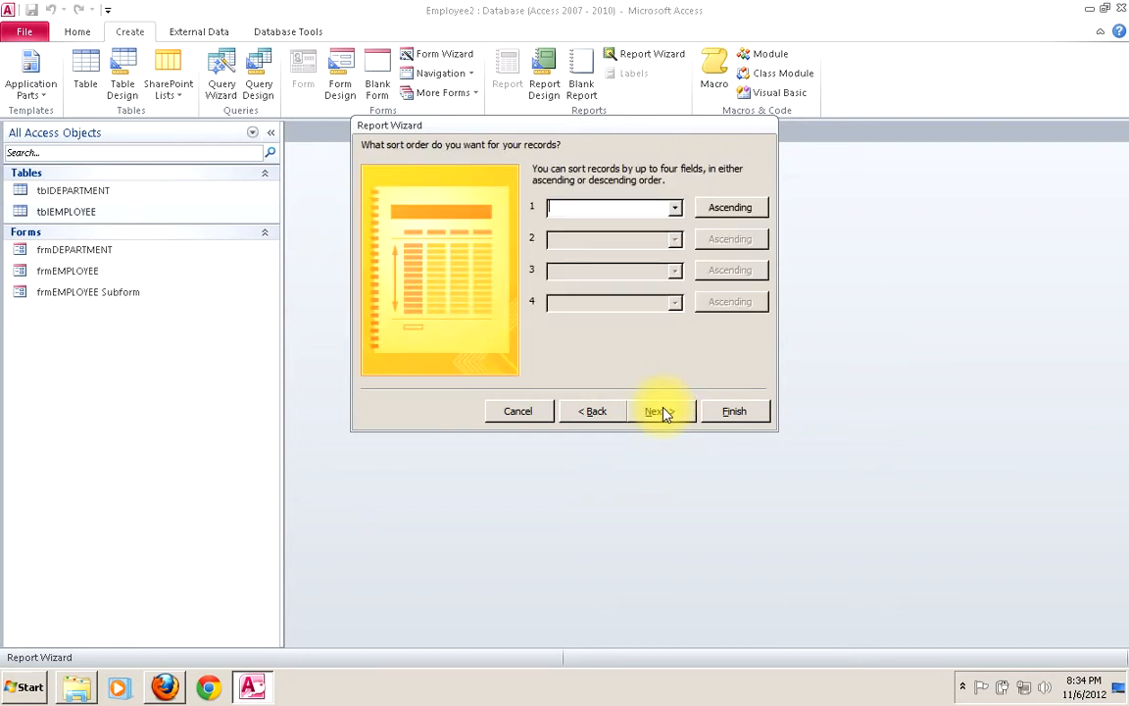
- Sort the records by LastName and then FirstName in ascending order, and set the tabular report to landscape orientation
{"action": "left_click", "coordinate": [675, 207]}
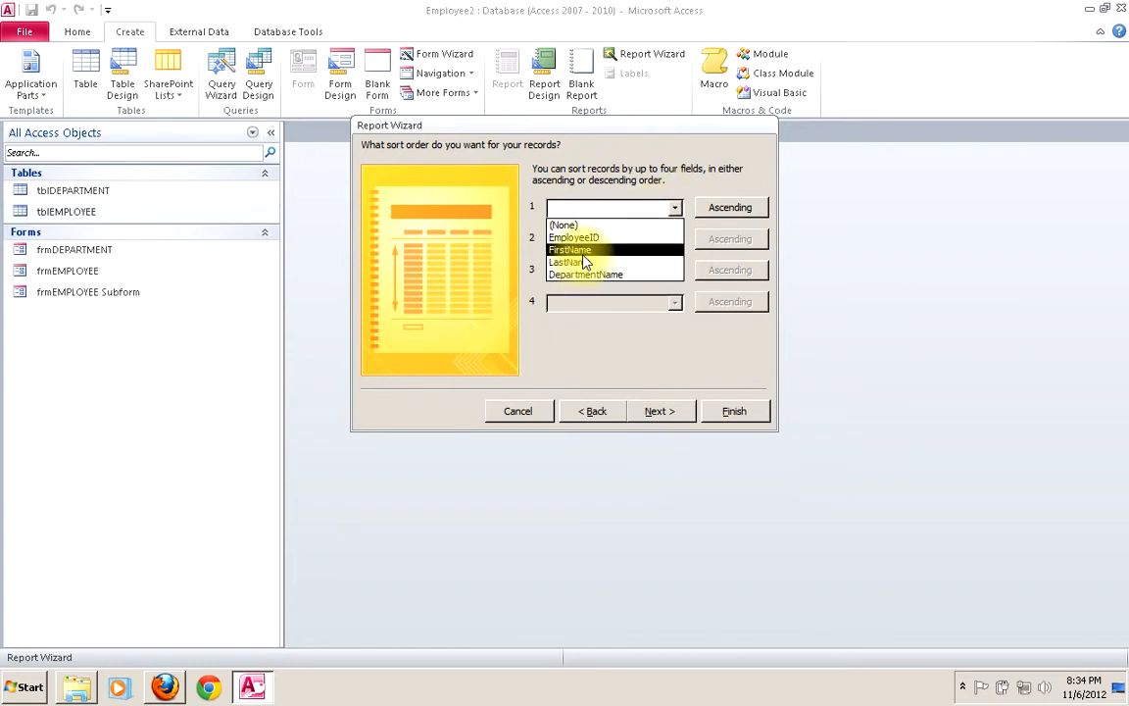
{"action": "left_click", "coordinate": [579, 262]}
{"action": "left_click", "coordinate": [676, 239]}
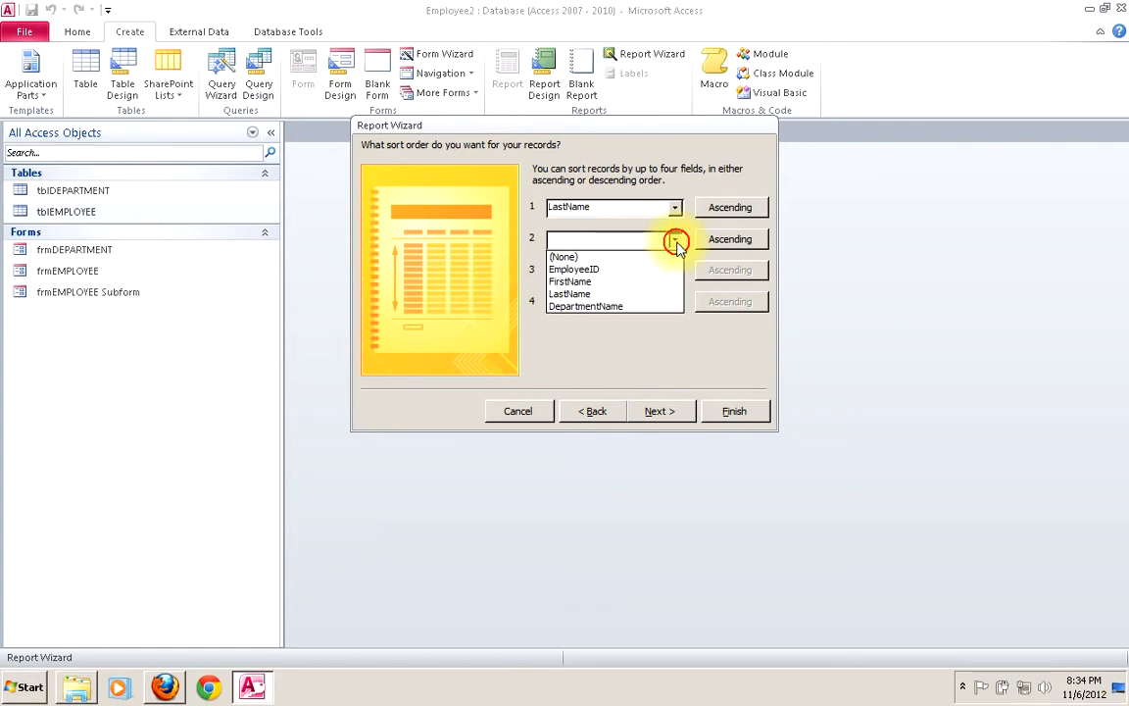
{"action": "left_click", "coordinate": [574, 283]}
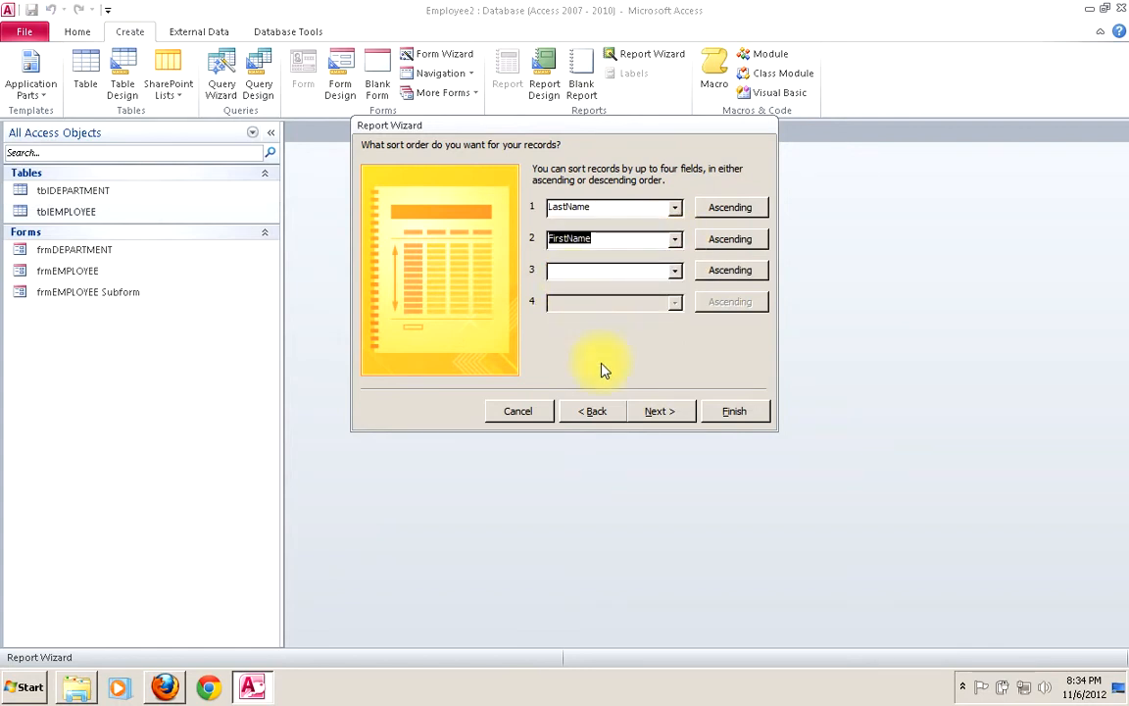
{"action": "left_click", "coordinate": [660, 410]}
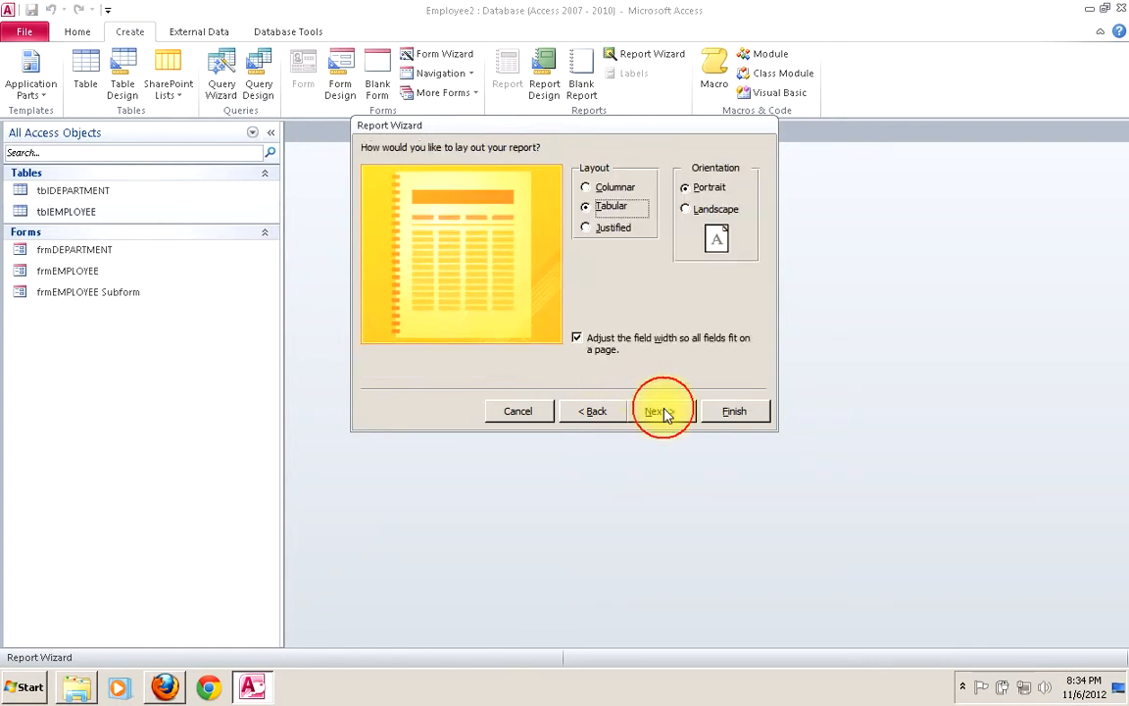
{"action": "left_click", "coordinate": [692, 212]}
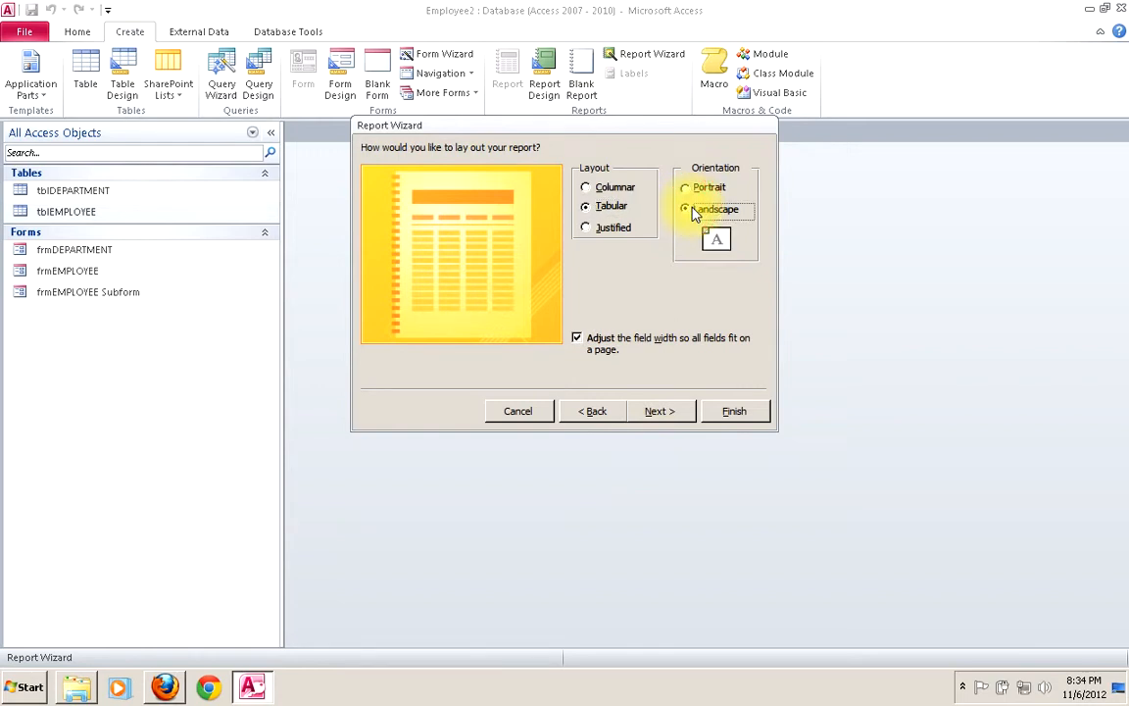
{"action": "left_click", "coordinate": [672, 416]}
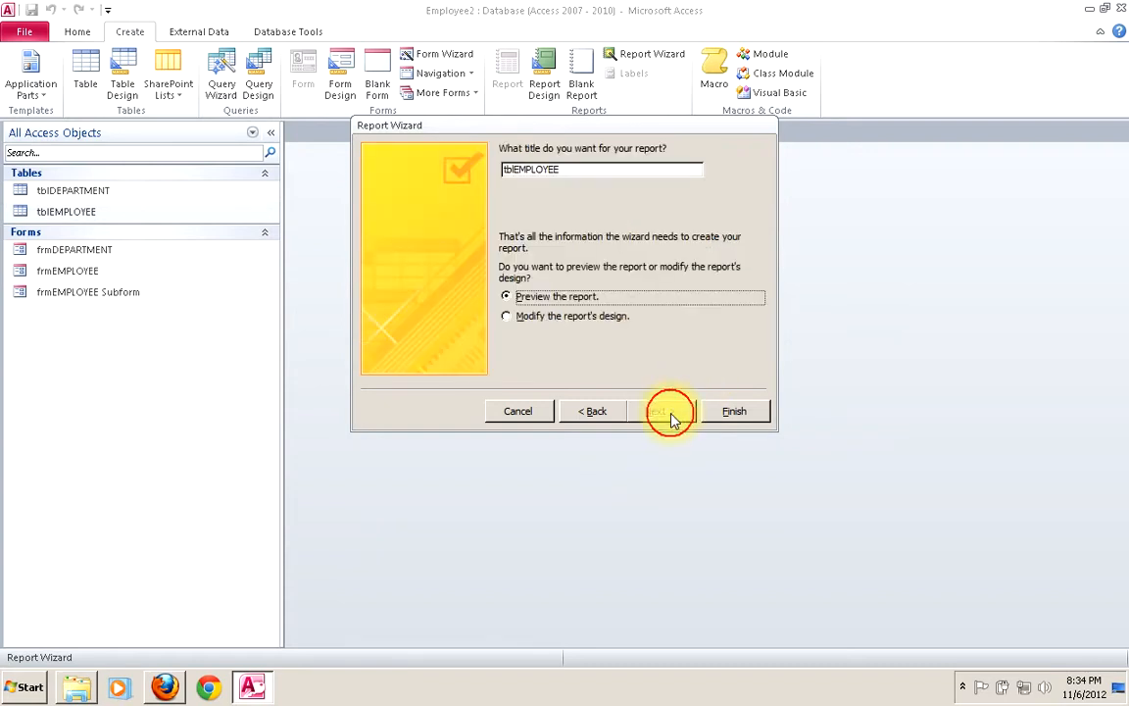
- Title the report rptEmployeeList and finish the wizard with the option to modify the report's design
{"action": "left_click", "coordinate": [516, 170]}
{"action": "key", "text": "BackSpace"}
{"action": "key", "text": "BackSpace"}
{"action": "key", "text": "BackSpace"}
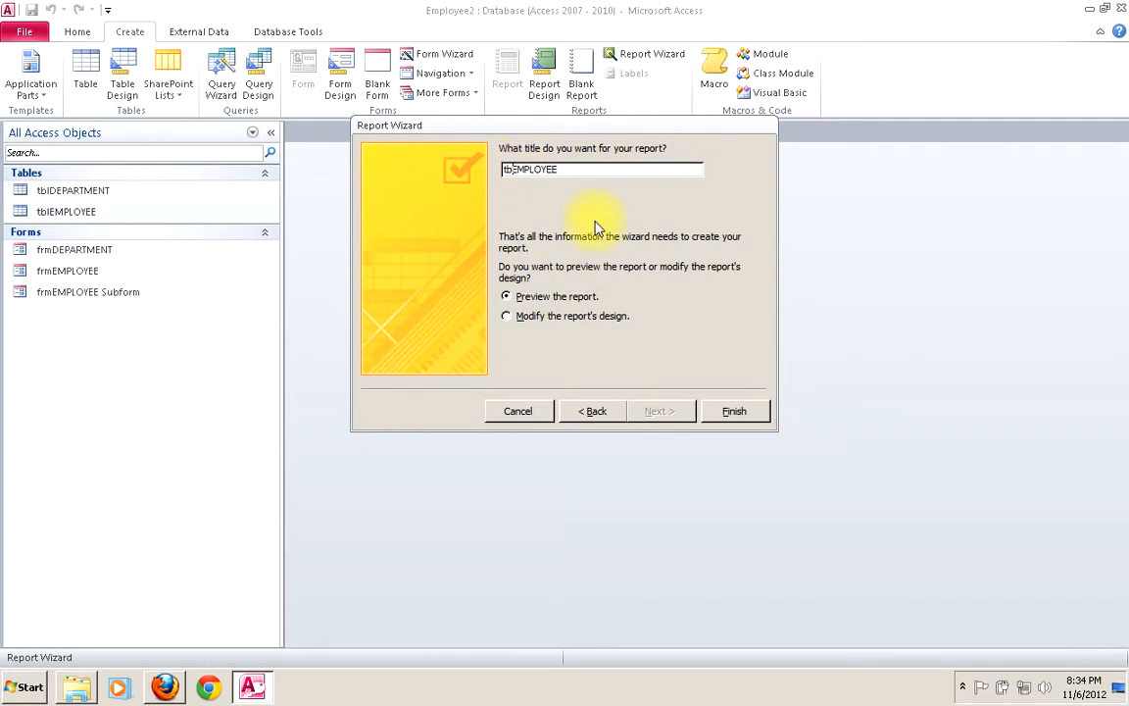
{"action": "type", "text": "frm"}
{"action": "key", "text": "Right"}
{"action": "key", "text": "Right"}
{"action": "key", "text": "Right"}
{"action": "key", "text": "Right"}
{"action": "key", "text": "Left"}
{"action": "key", "text": "Left"}
{"action": "key", "text": "BackSpace"}
{"action": "key", "text": "BackSpace"}
{"action": "key", "text": "BackSpace"}
{"action": "type", "text": "rpt"}
{"action": "key", "text": "End"}
{"action": "key", "text": "BackSpace"}
{"action": "key", "text": "BackSpace"}
{"action": "key", "text": "BackSpace"}
{"action": "key", "text": "BackSpace"}
{"action": "key", "text": "BackSpace"}
{"action": "key", "text": "BackSpace"}
{"action": "key", "text": "BackSpace"}
{"action": "key", "text": "BackSpace"}
{"action": "type", "text": "EmployeeList"}
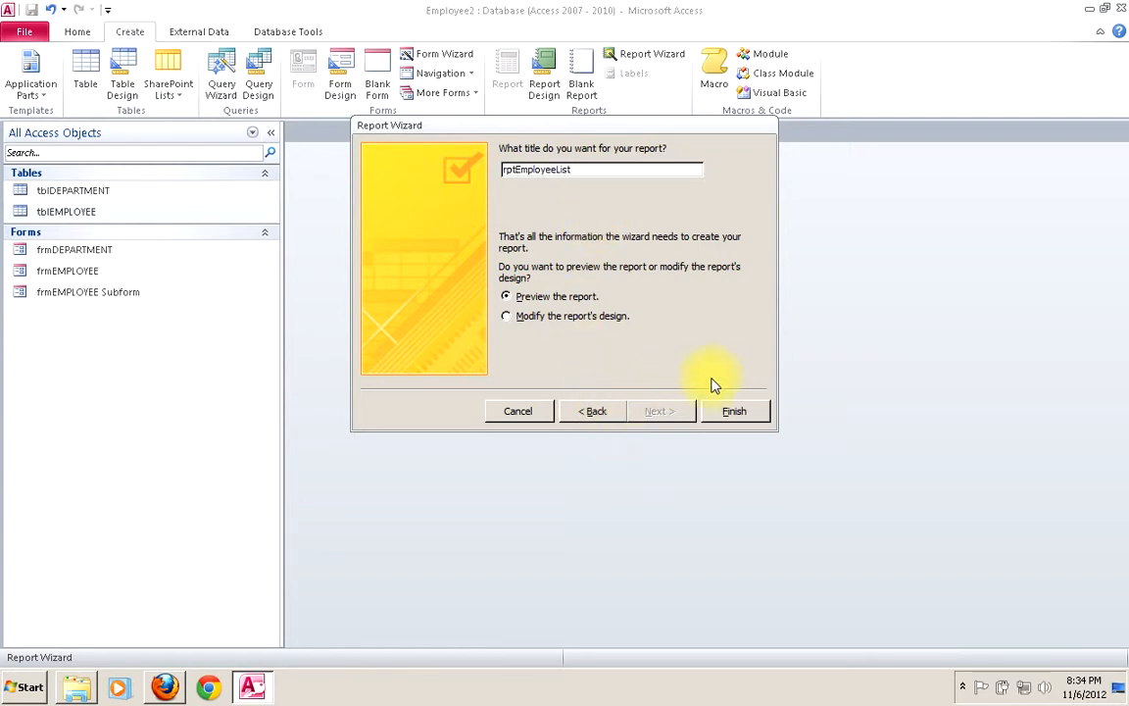
{"action": "left_click", "coordinate": [586, 315]}
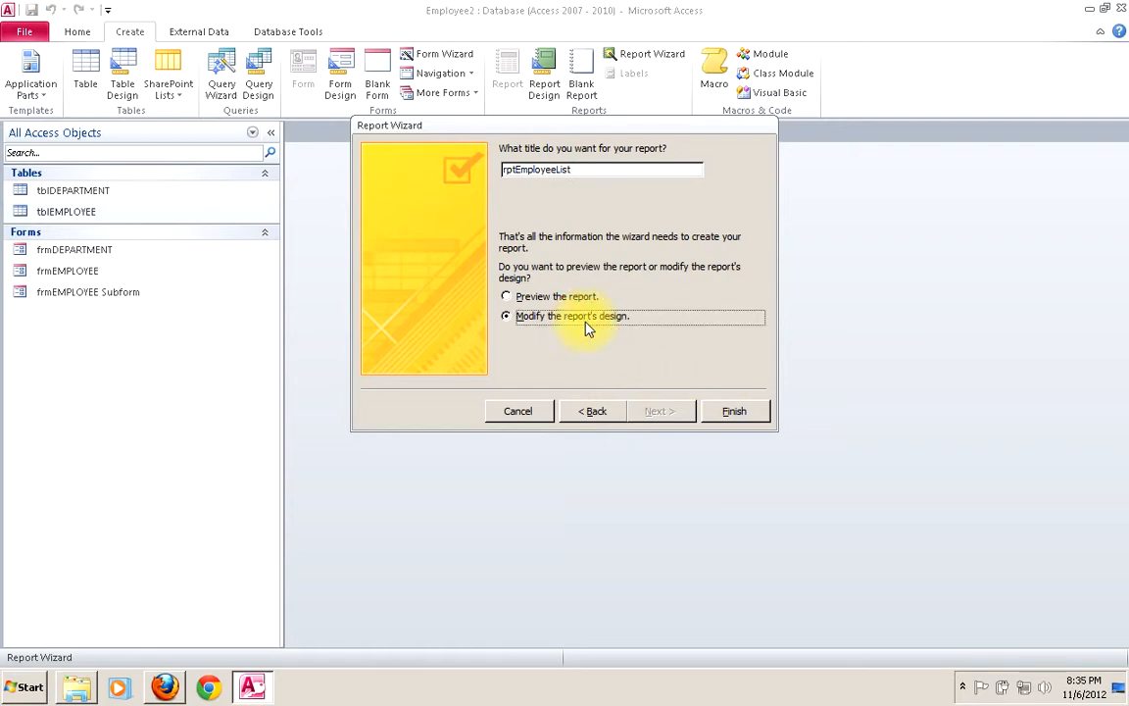
{"action": "left_click", "coordinate": [733, 411]}
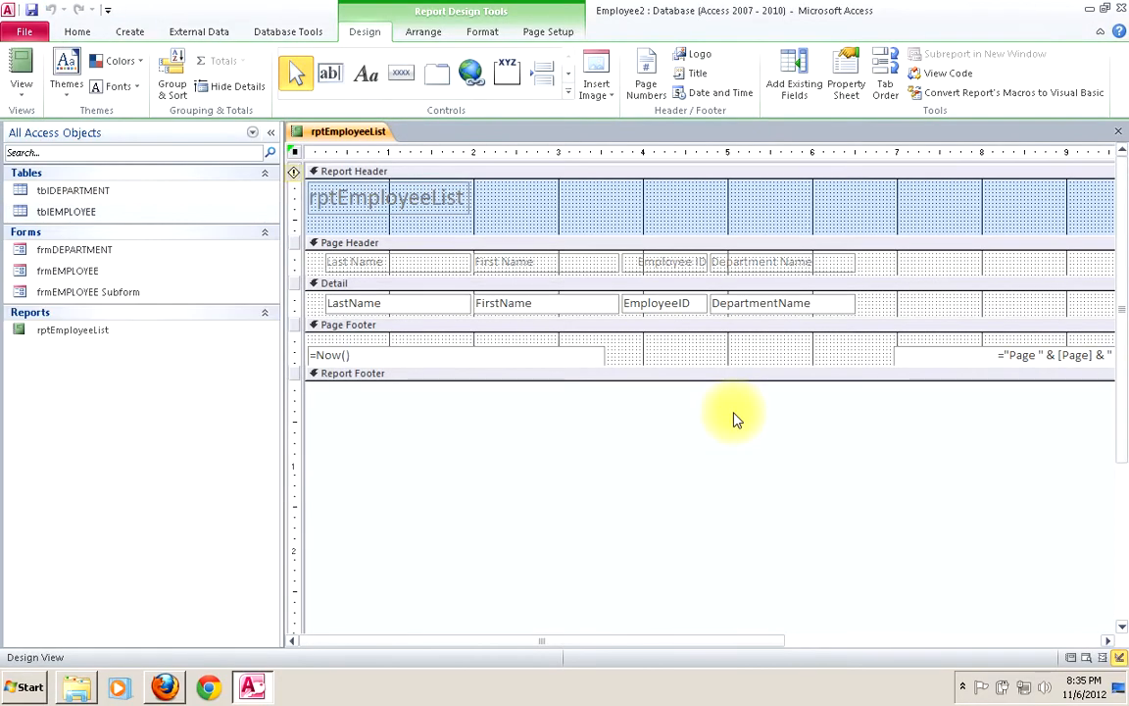
- Change the title label in the Report Header to "Employee List" and slightly reduce the height of that section
{"action": "left_click", "coordinate": [328, 198]}
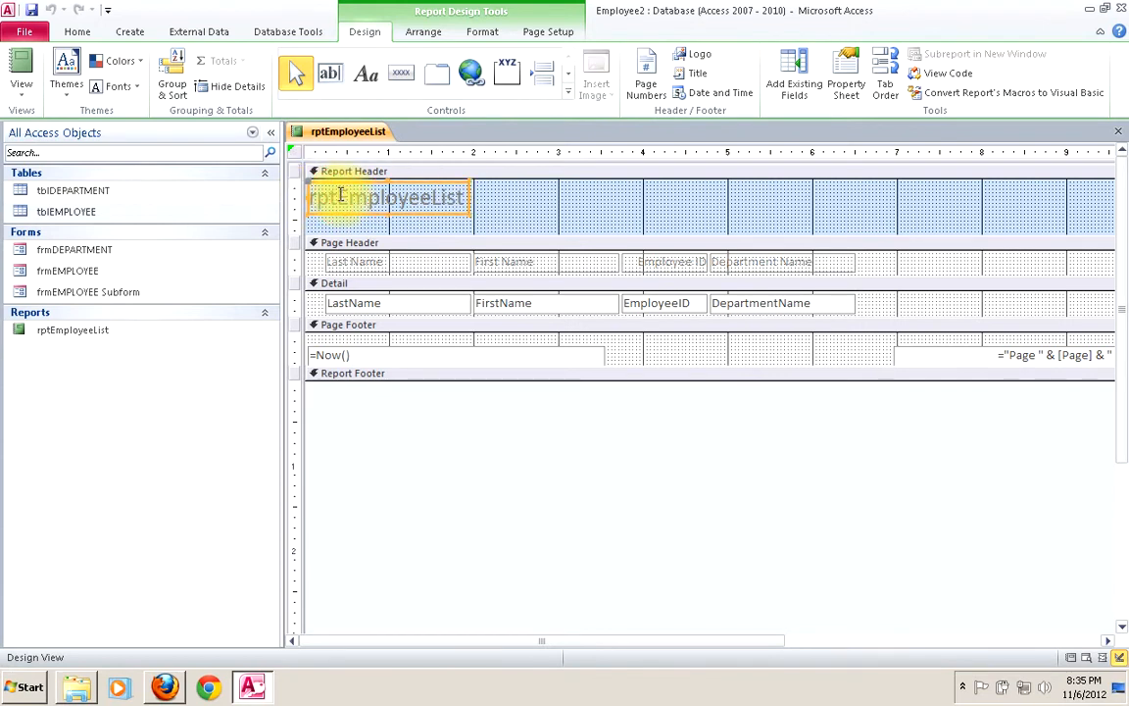
{"action": "left_click", "coordinate": [336, 196]}
{"action": "key", "text": "BackSpace"}
{"action": "key", "text": "BackSpace"}
{"action": "key", "text": "BackSpace"}
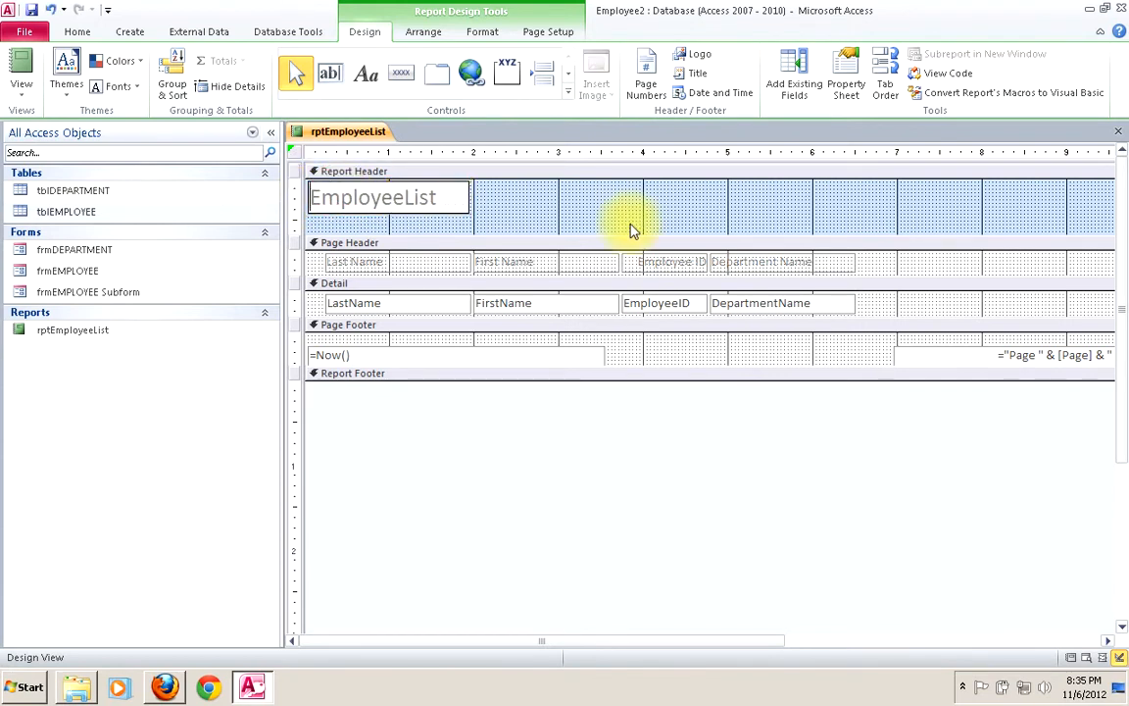
{"action": "key", "text": "Right"}
{"action": "key", "text": "Right"}
{"action": "key", "text": "Right"}
{"action": "key", "text": "Right"}
{"action": "key", "text": "Right"}
{"action": "key", "text": "Right"}
{"action": "key", "text": "Right"}
{"action": "key", "text": "Right"}
{"action": "left_click", "coordinate": [565, 221]}
{"action": "left_click_drag", "start_coordinate": [565, 217], "coordinate": [565, 220]}
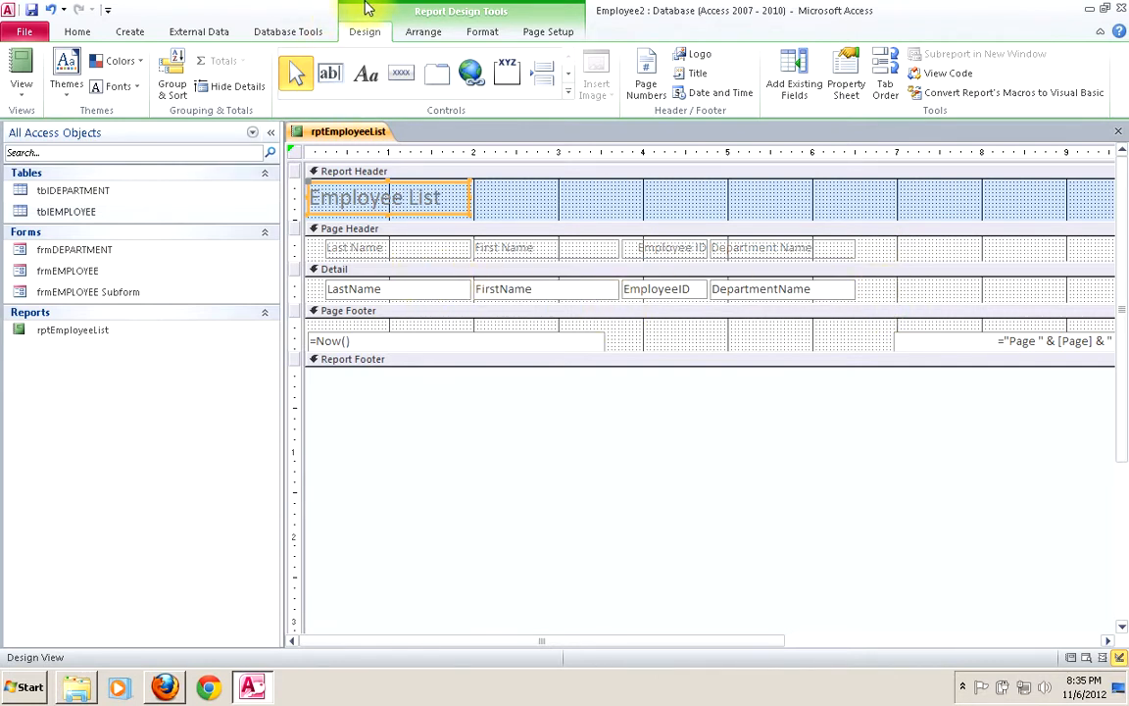
- Select the Last Name label in the Page Header and narrow the navigation pane to make room for the report design
{"action": "left_click", "coordinate": [418, 33]}
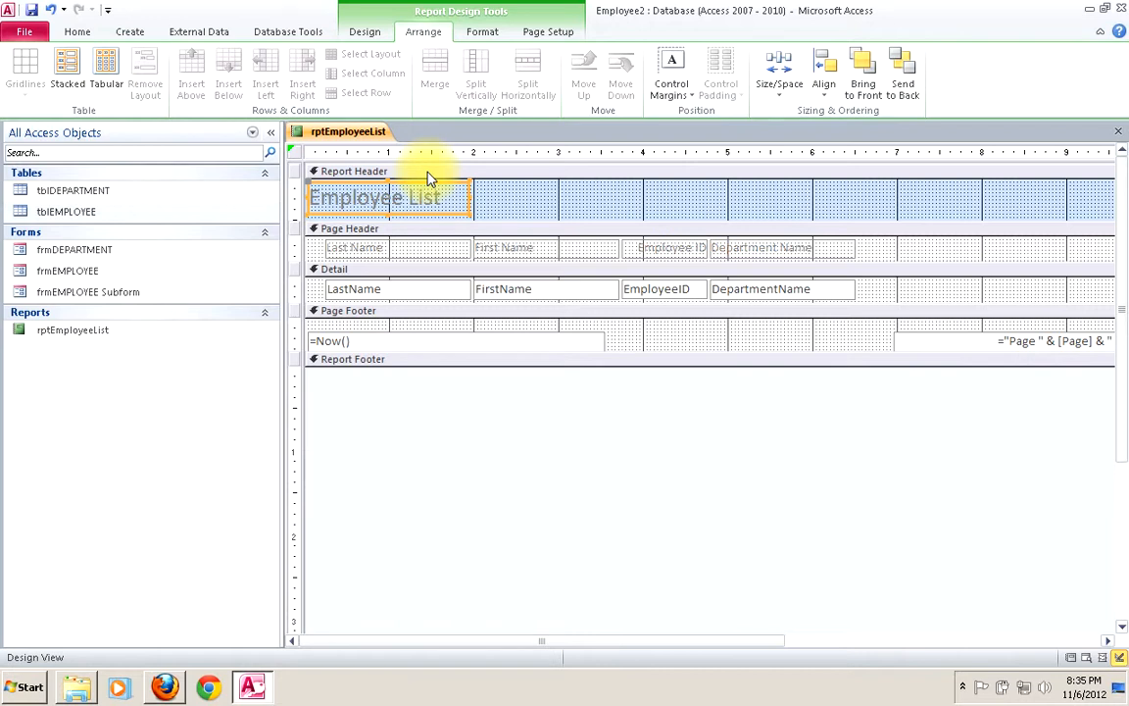
{"action": "left_click", "coordinate": [419, 252]}
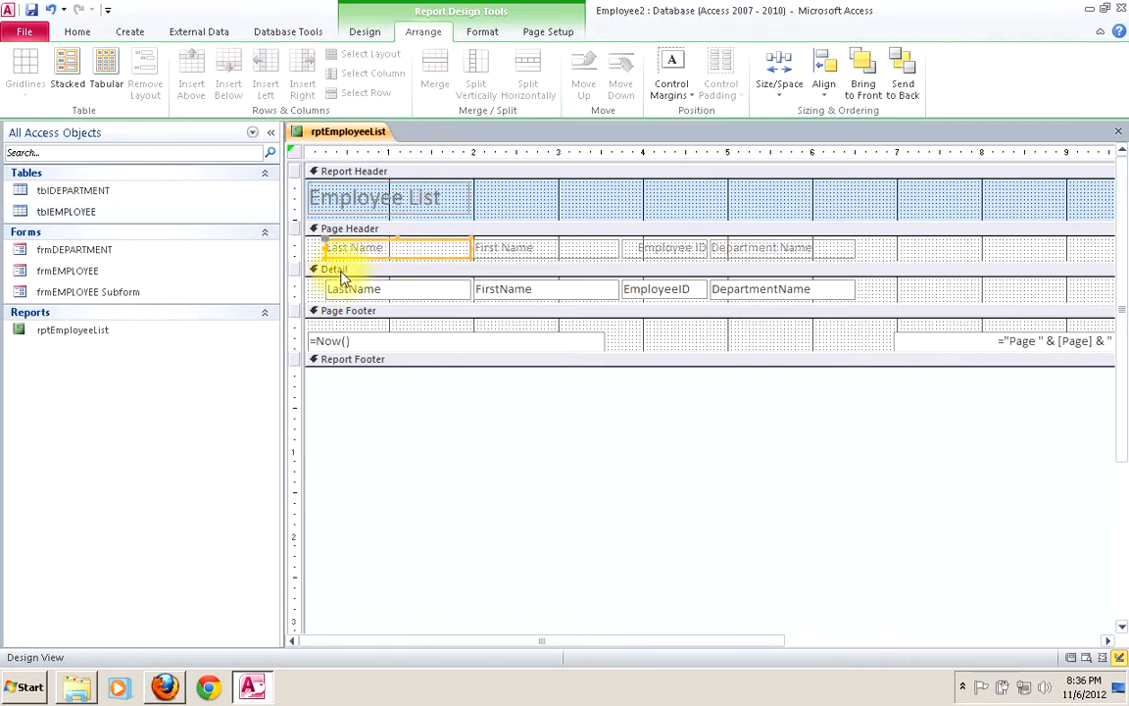
{"action": "left_click_drag", "start_coordinate": [283, 294], "coordinate": [152, 227]}
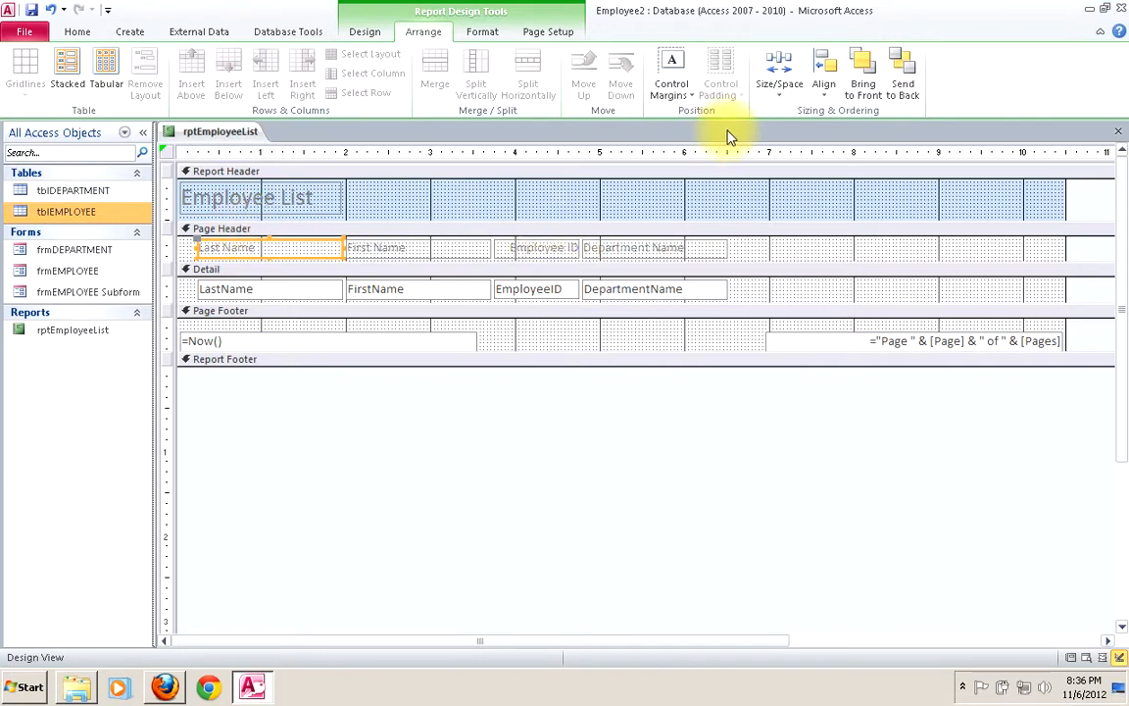
{"action": "left_click", "coordinate": [361, 37]}
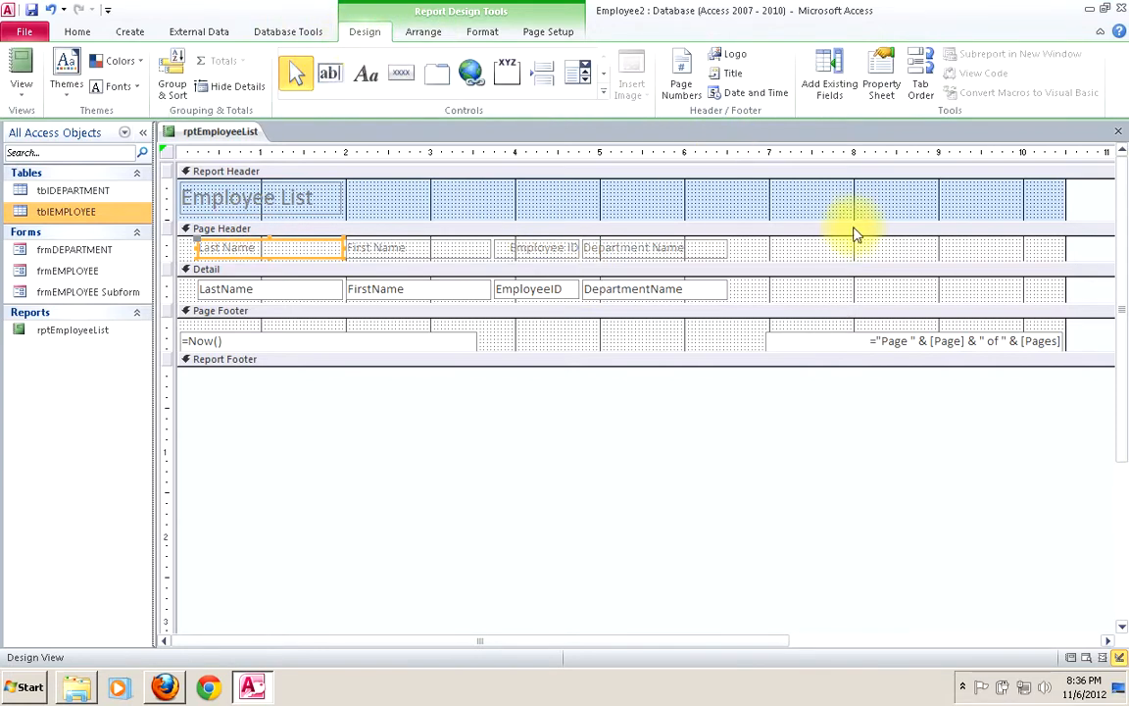
{"action": "left_click", "coordinate": [881, 78]}
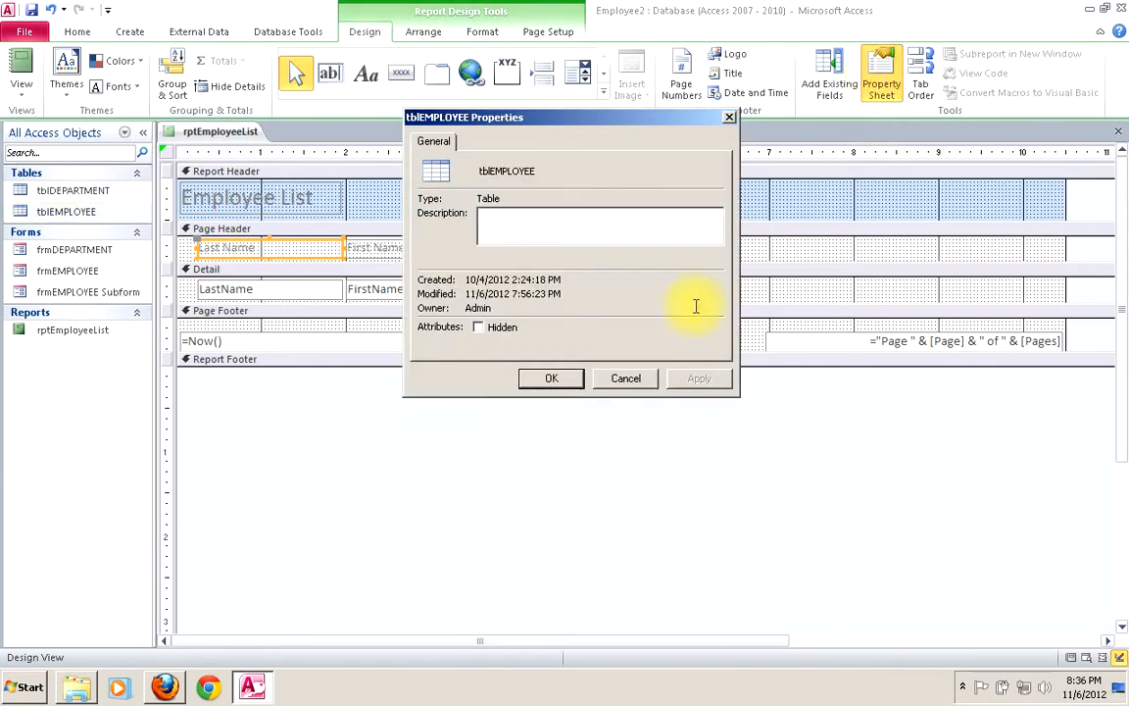
{"action": "left_click", "coordinate": [637, 379]}
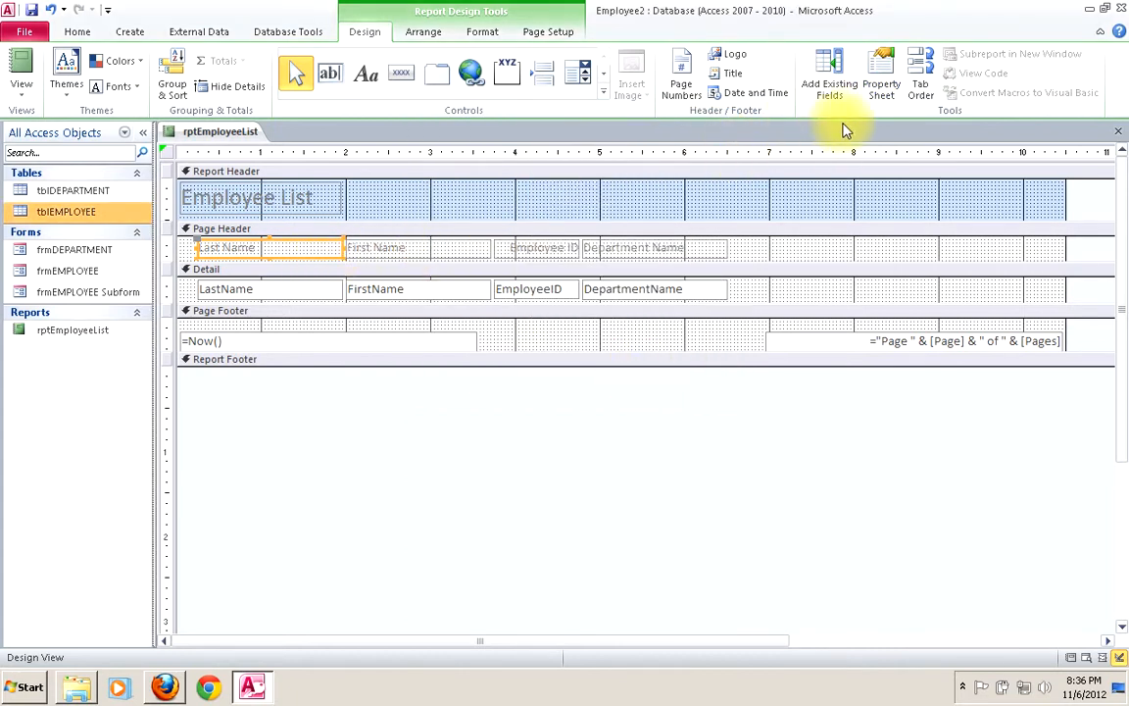
- Open the property sheet for the LastName text box in the Detail section and show its format properties
{"action": "left_click", "coordinate": [331, 286]}
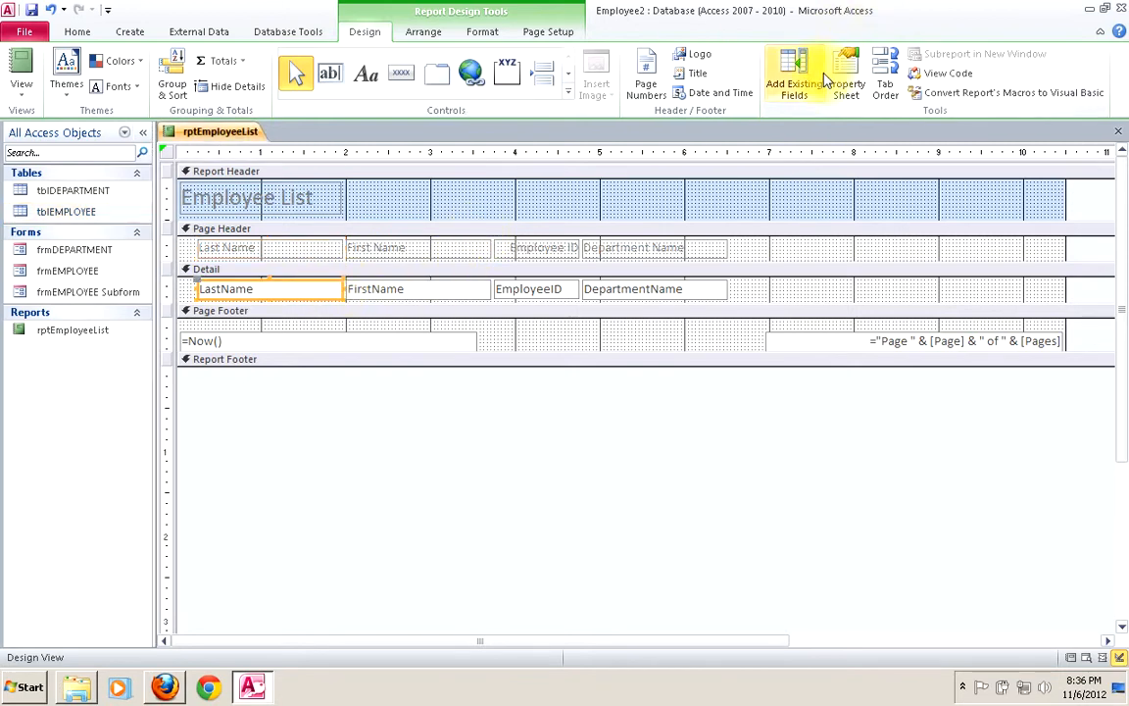
{"action": "left_click", "coordinate": [849, 69]}
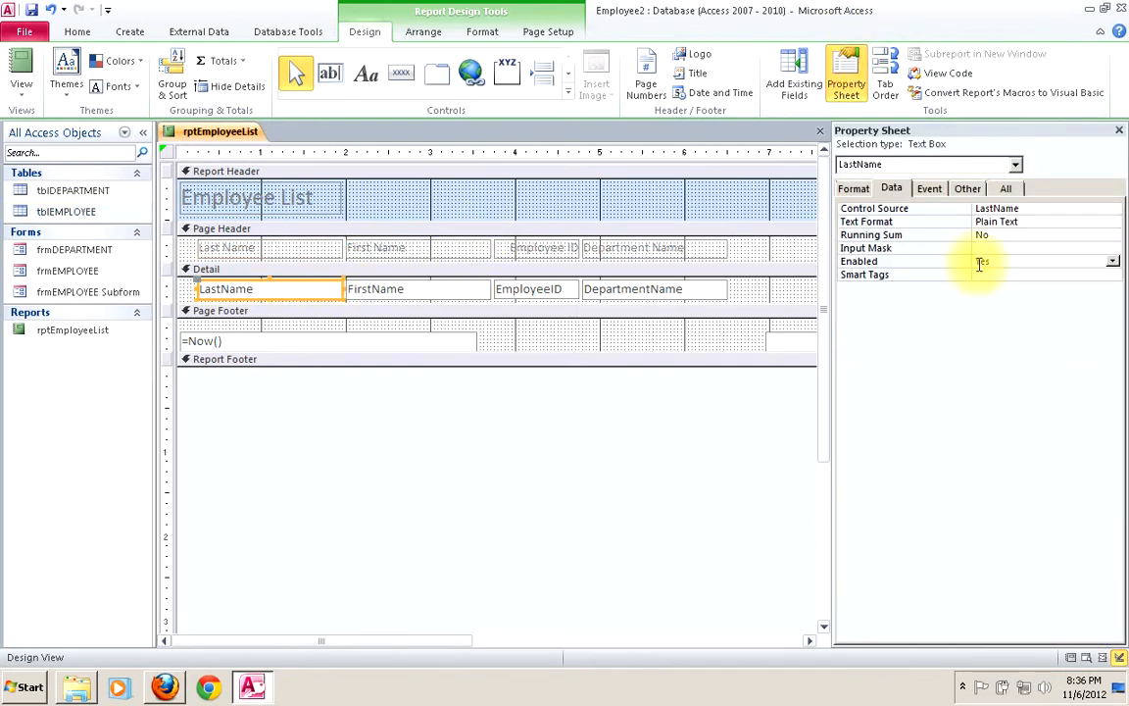
{"action": "left_click", "coordinate": [854, 188]}
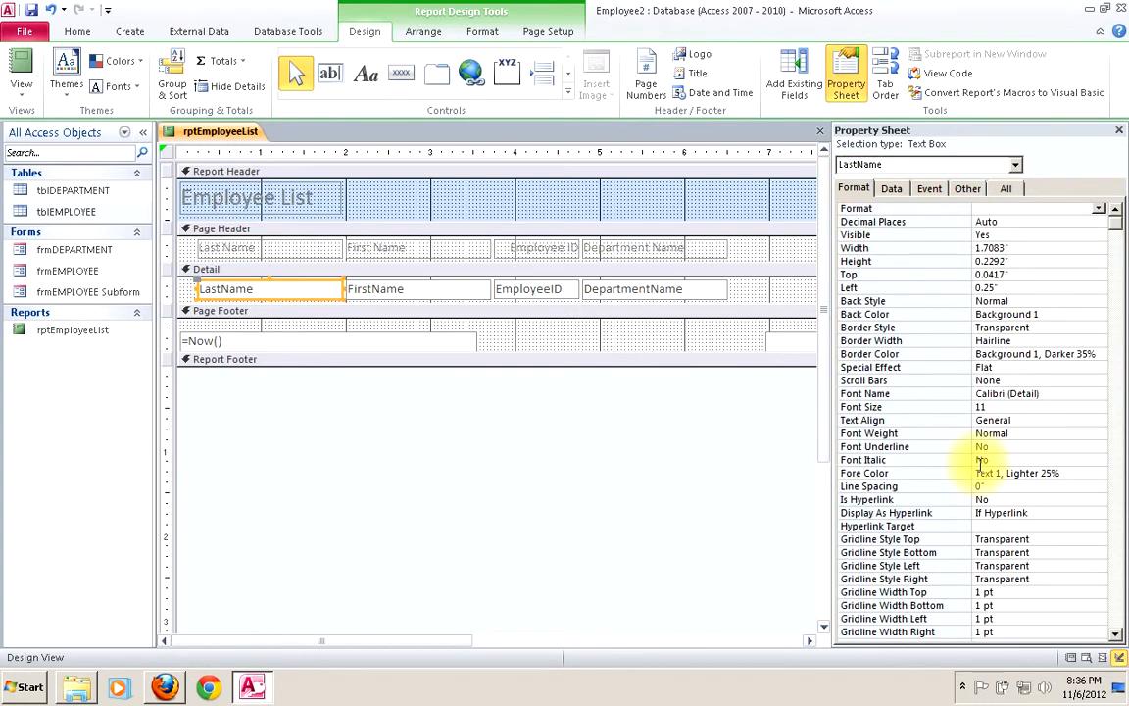
- Check the format properties of the Last Name label in the Page Header, close the property sheet and preview the report in Report View
{"action": "left_click", "coordinate": [308, 246]}
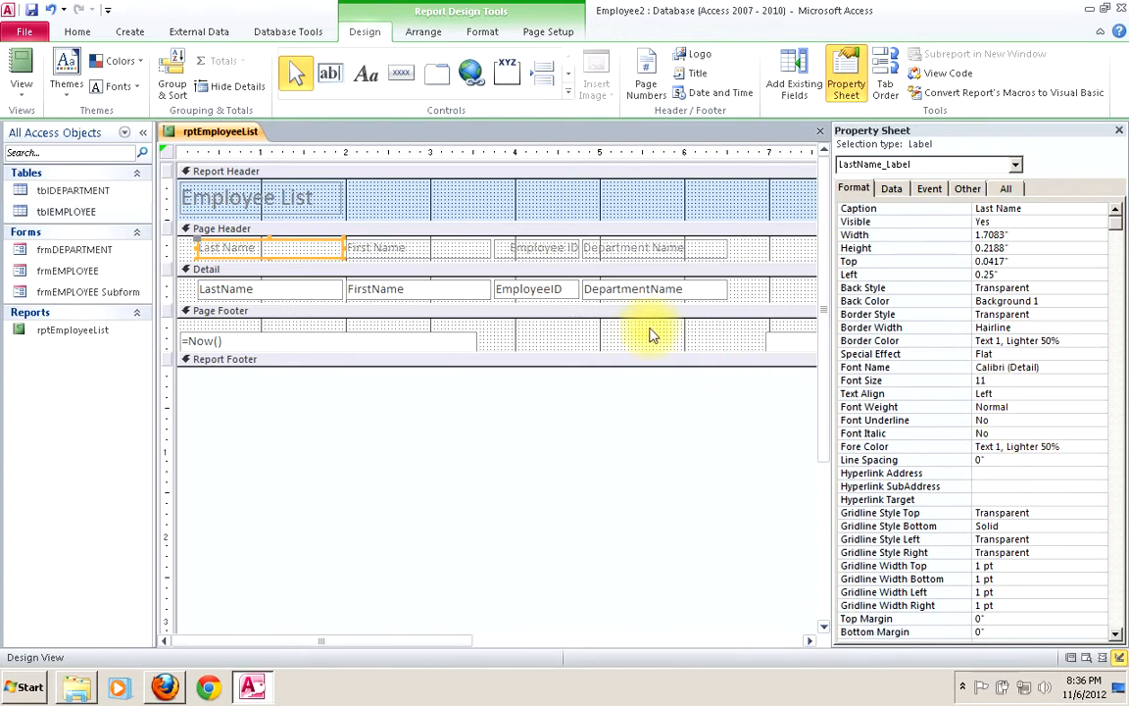
{"action": "left_click", "coordinate": [1120, 131]}
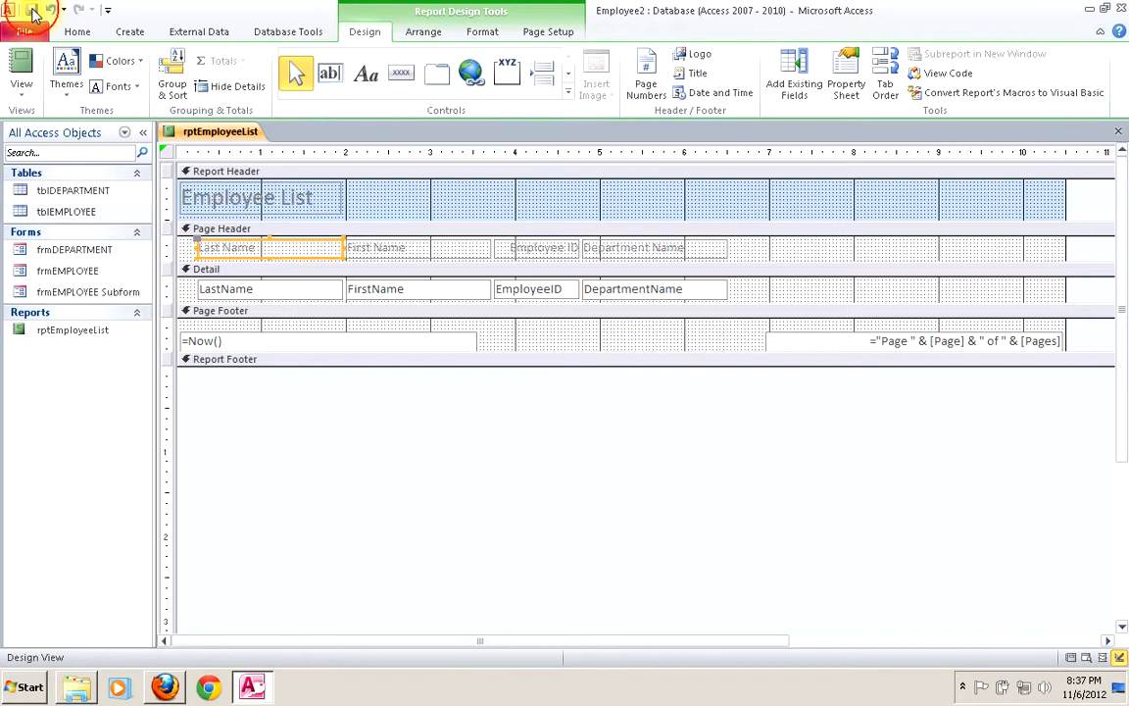
{"action": "left_click", "coordinate": [22, 64]}
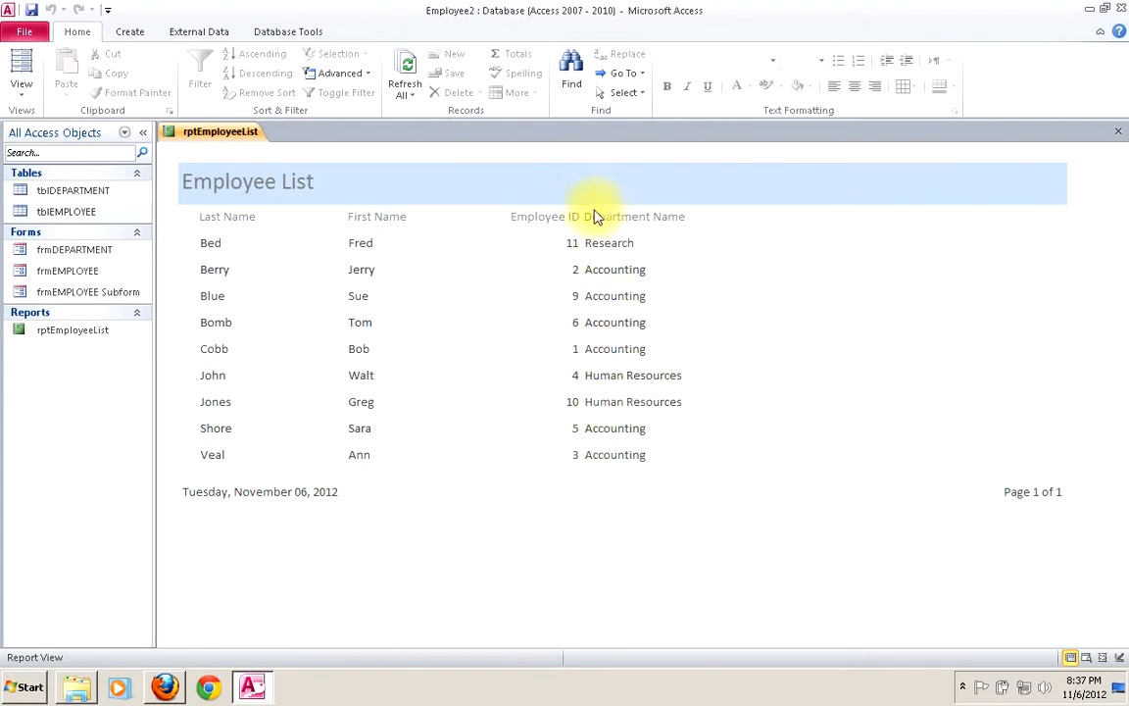
- In Design View, shift the Department Name label and text box together slightly right, away from Employee ID, then save and preview the report
{"action": "right_click", "coordinate": [196, 135]}
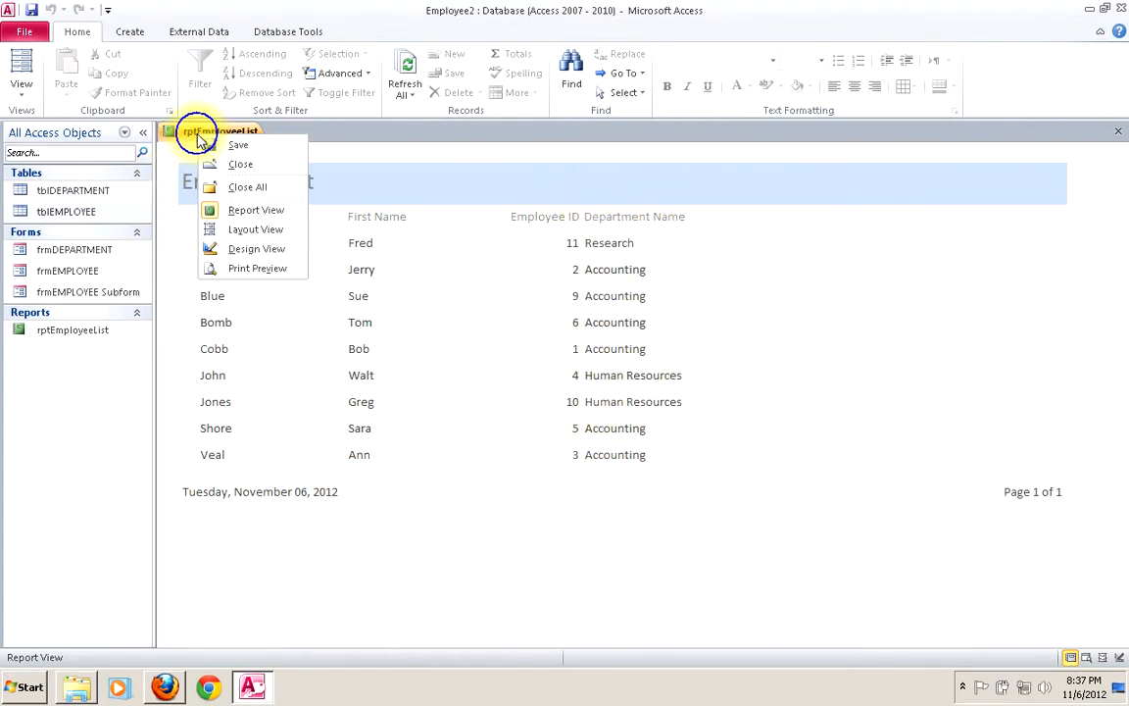
{"action": "left_click", "coordinate": [227, 248]}
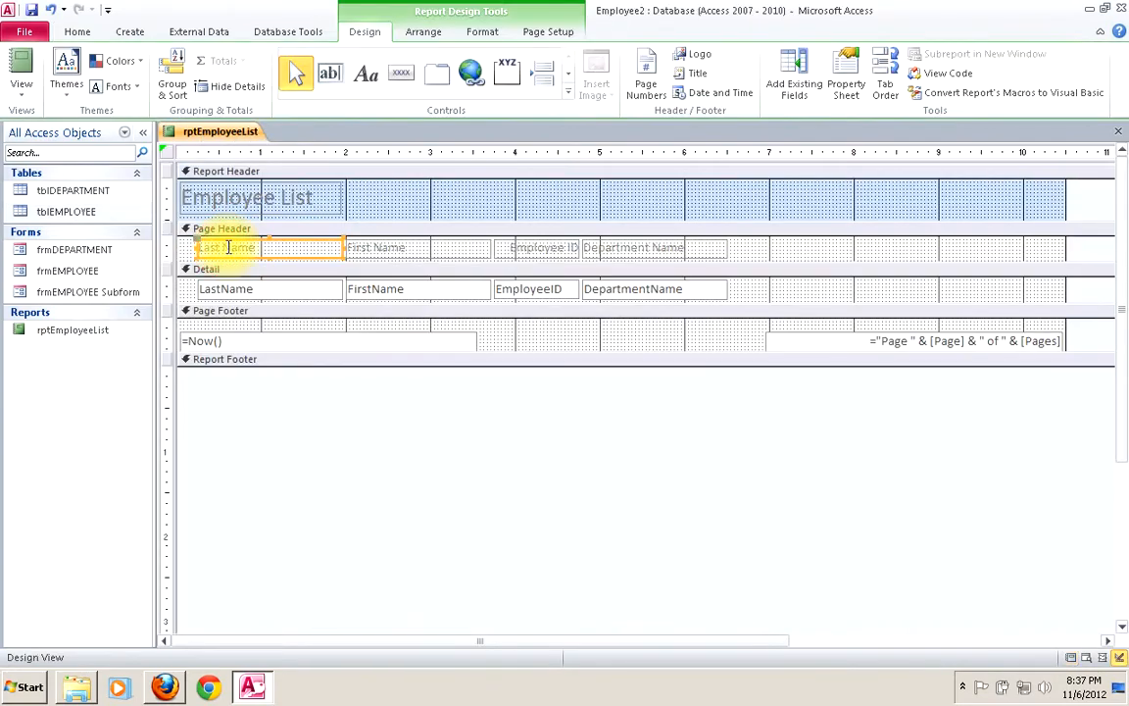
{"action": "left_click", "coordinate": [638, 251]}
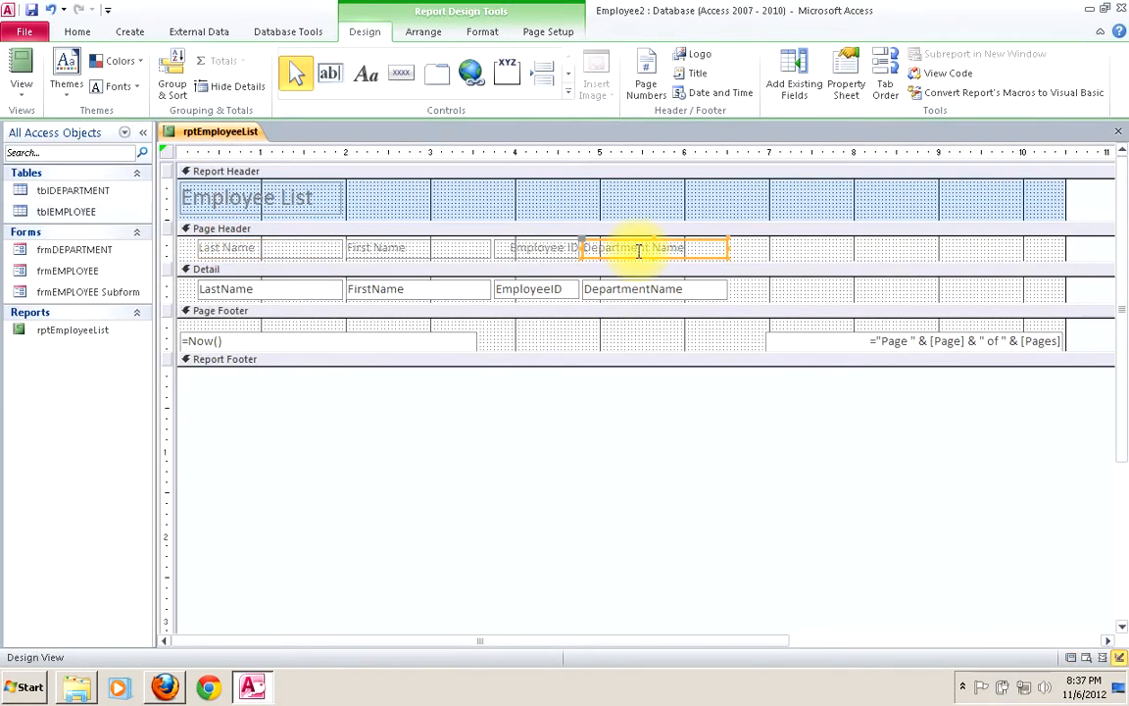
{"action": "left_click", "coordinate": [639, 288], "text": "shift"}
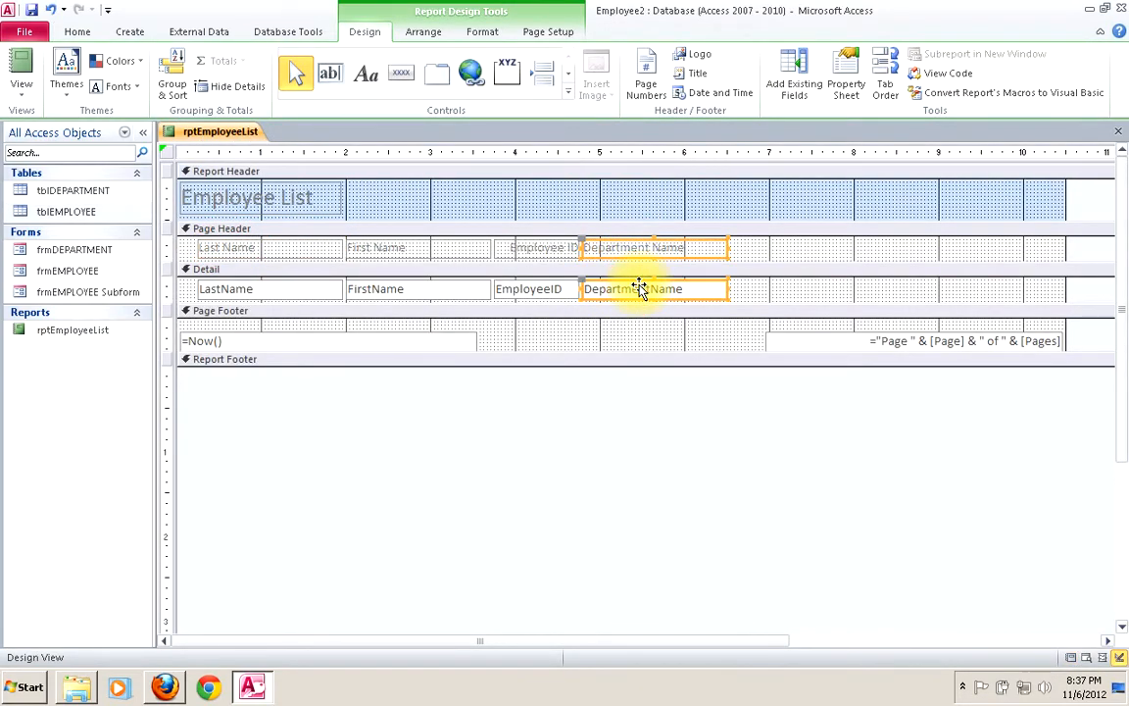
{"action": "left_click_drag", "start_coordinate": [643, 253], "coordinate": [679, 255]}
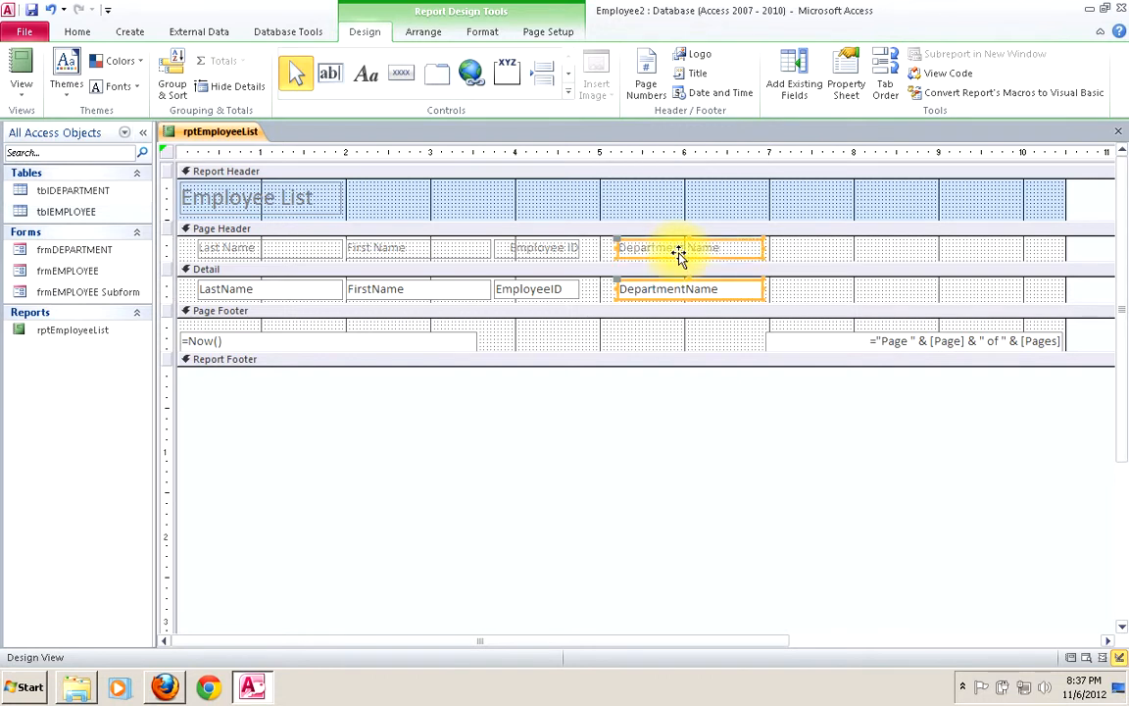
{"action": "left_click", "coordinate": [32, 10]}
{"action": "left_click", "coordinate": [21, 63]}
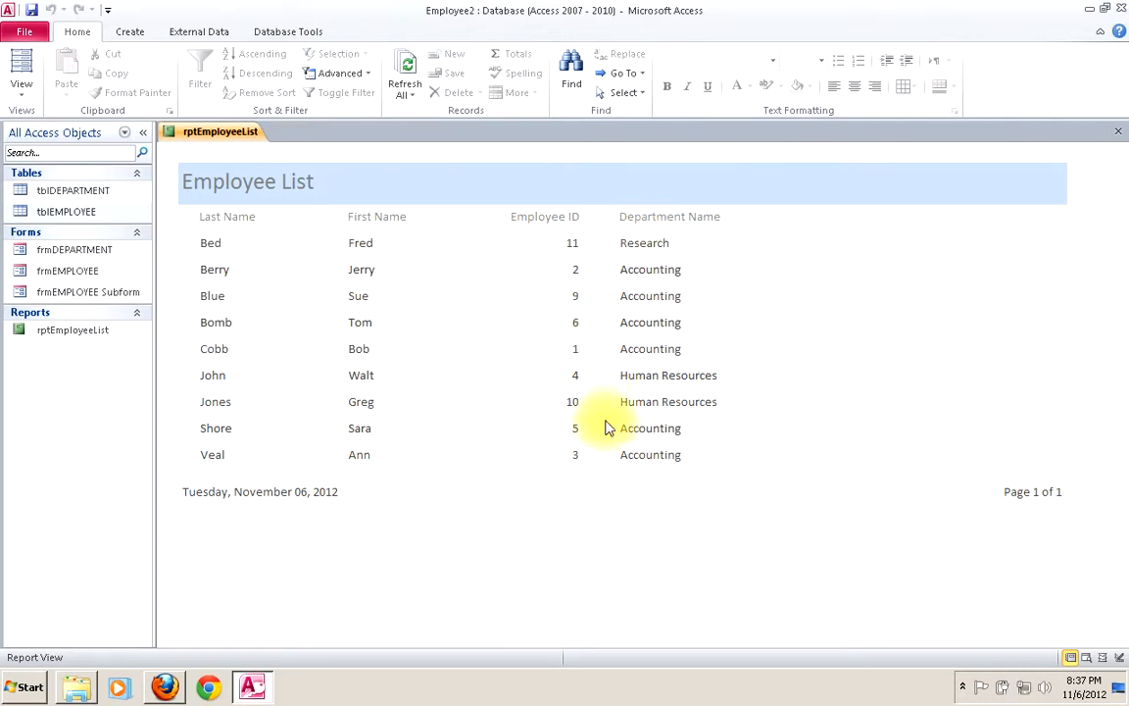
- Return to Design View, examine the Detail section's format properties and close the property sheet
{"action": "right_click", "coordinate": [198, 135]}
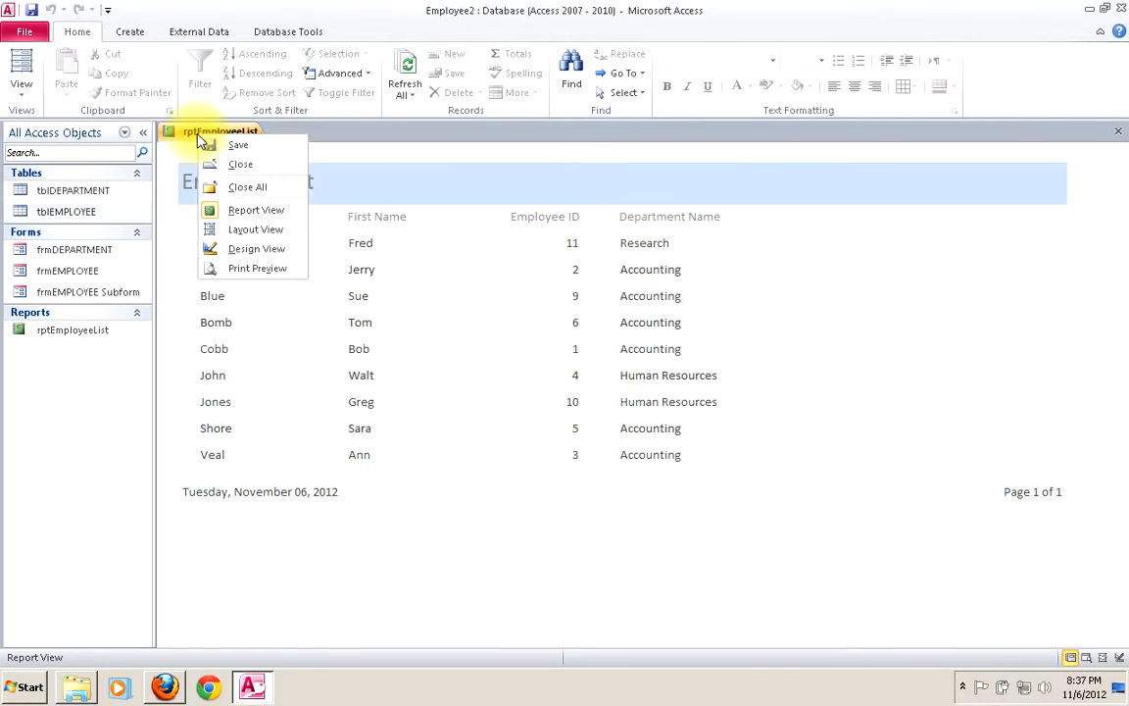
{"action": "left_click", "coordinate": [229, 248]}
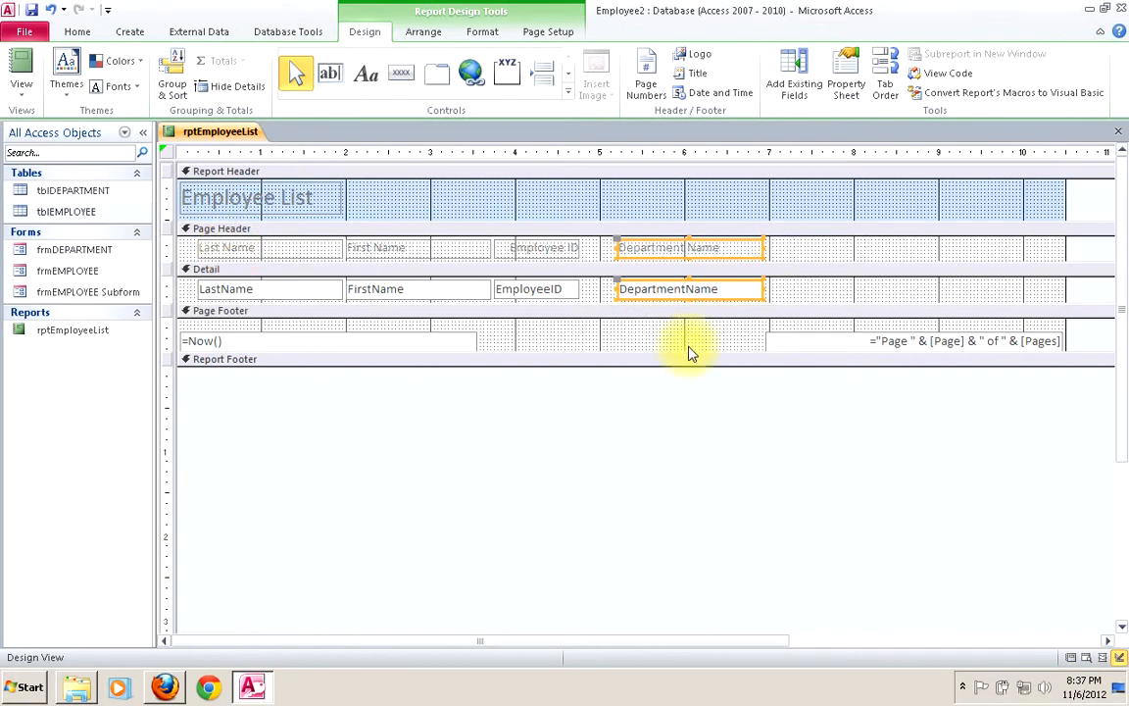
{"action": "left_click", "coordinate": [819, 294]}
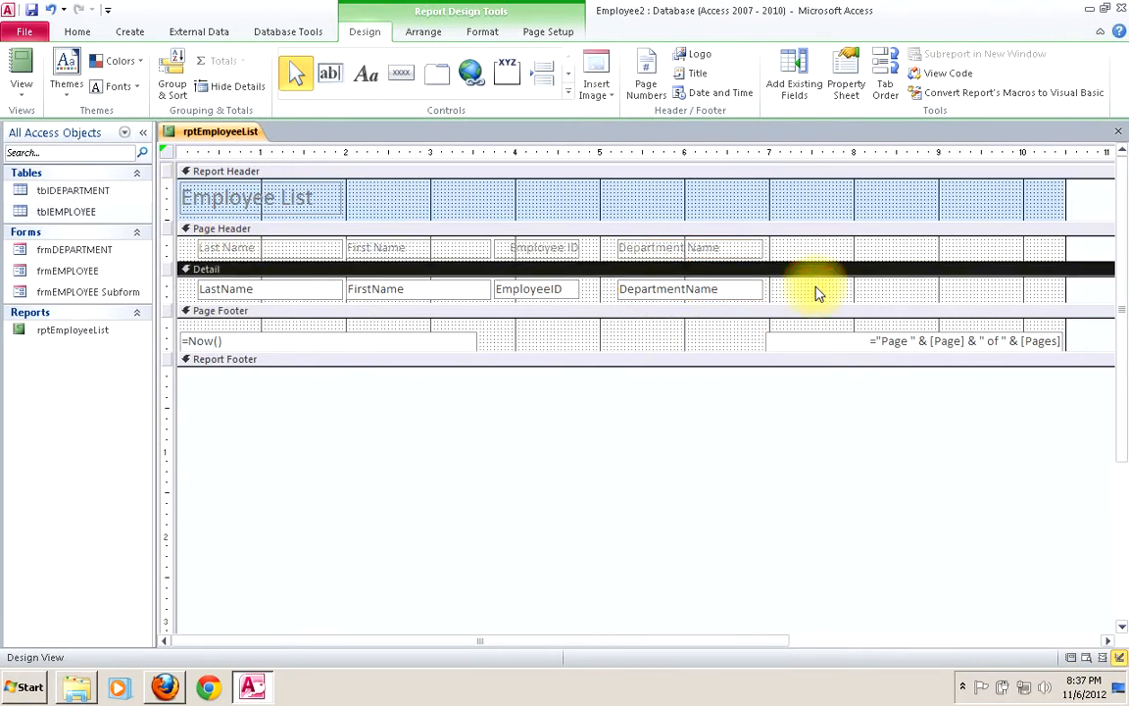
{"action": "left_click", "coordinate": [846, 83]}
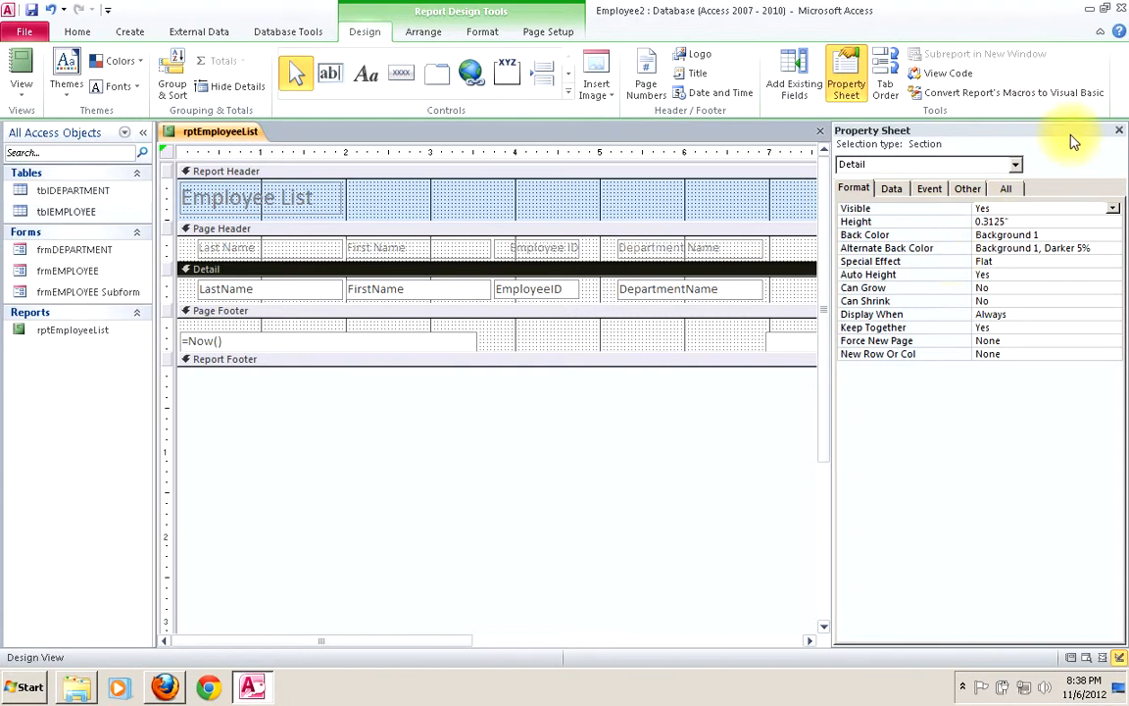
{"action": "left_click", "coordinate": [1119, 131]}
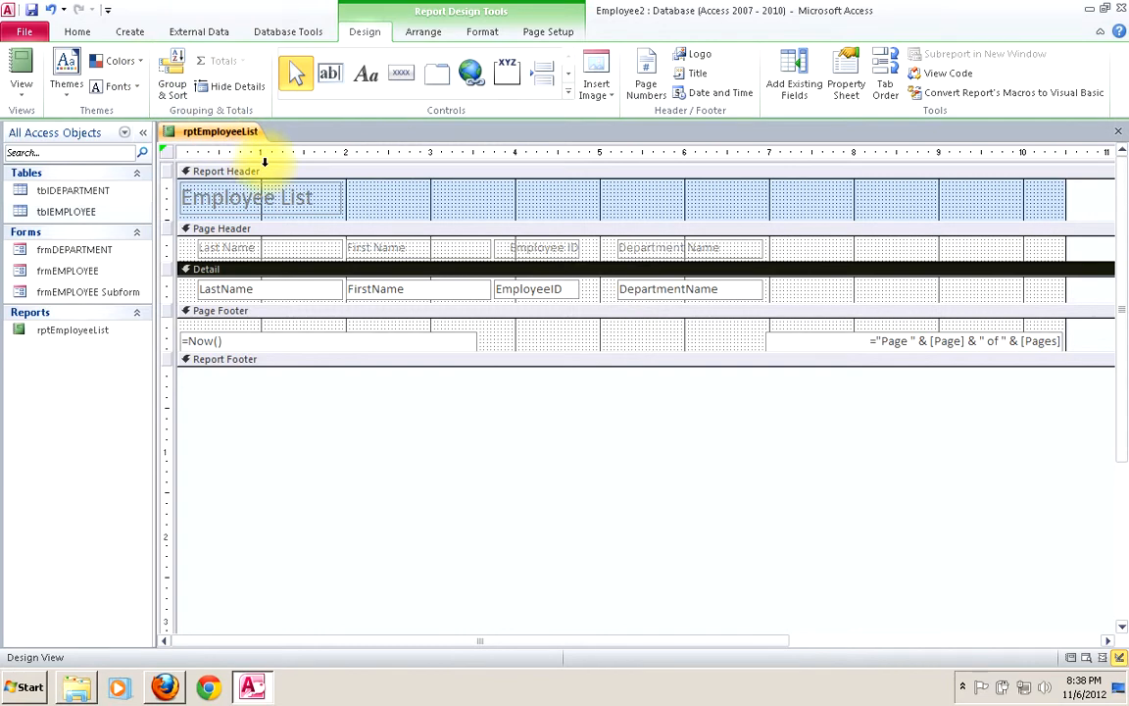
- Review the employee list in Report View and close the report
{"action": "left_click", "coordinate": [25, 63]}
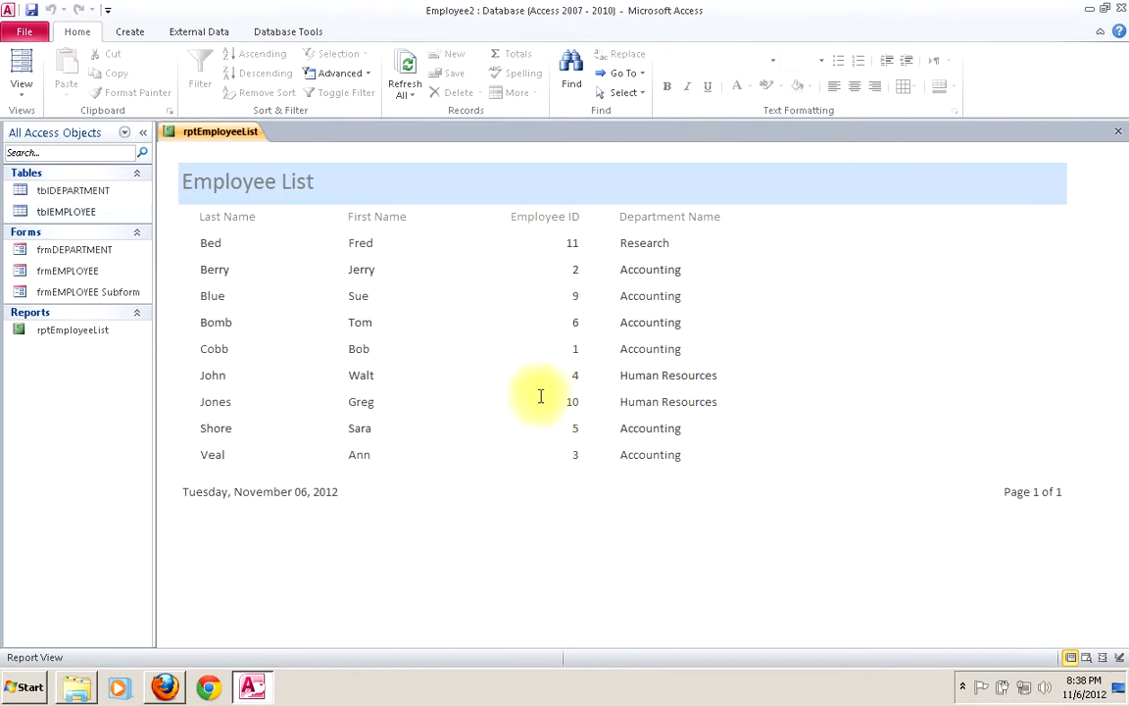
{"action": "right_click", "coordinate": [219, 136]}
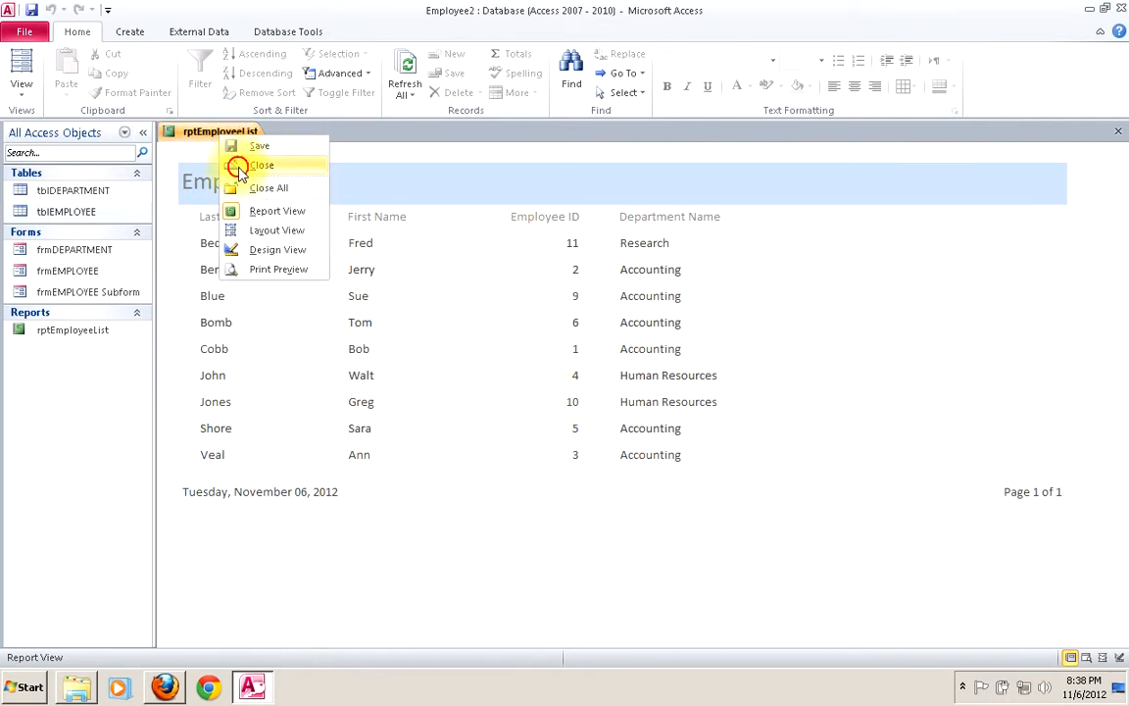
{"action": "left_click", "coordinate": [240, 166]}
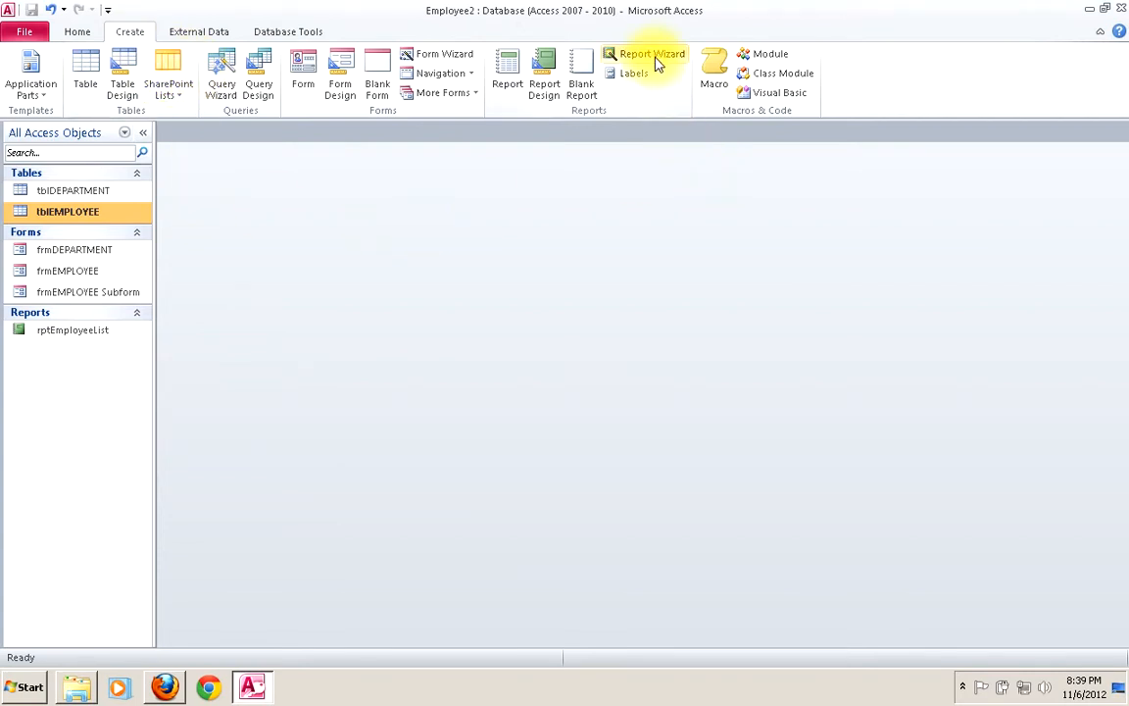
- Start a new Report Wizard report based on tblDEPARTMENT and add the DepartmentName field
{"action": "left_click", "coordinate": [110, 192]}
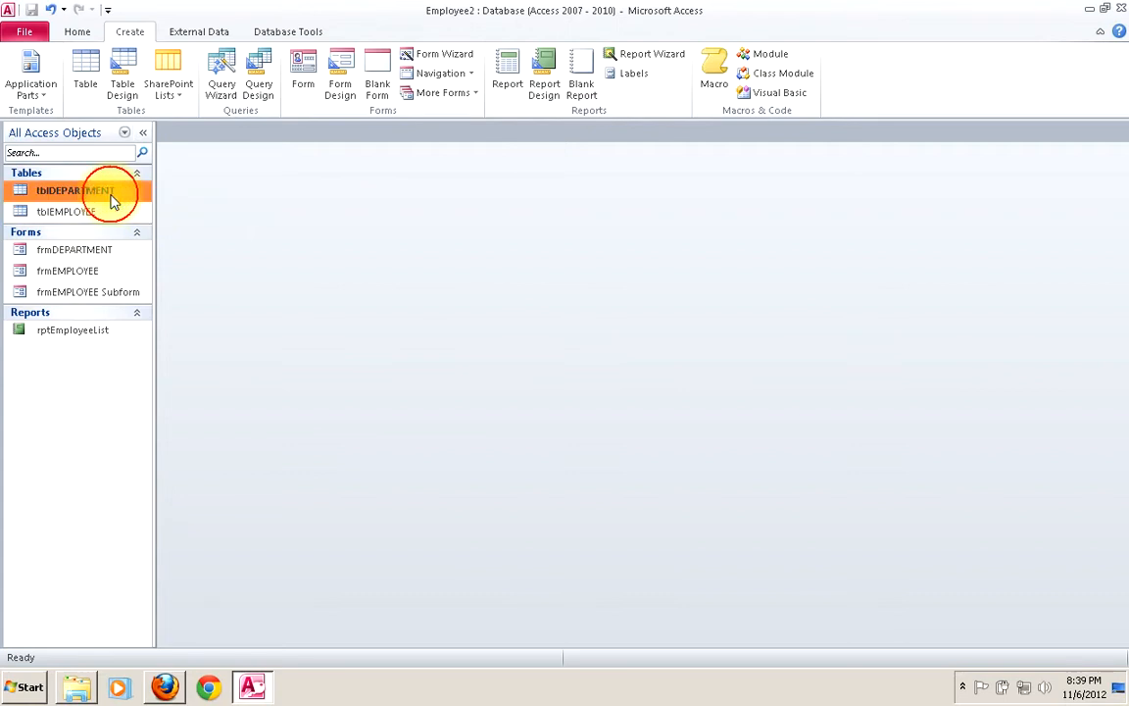
{"action": "left_click", "coordinate": [673, 58]}
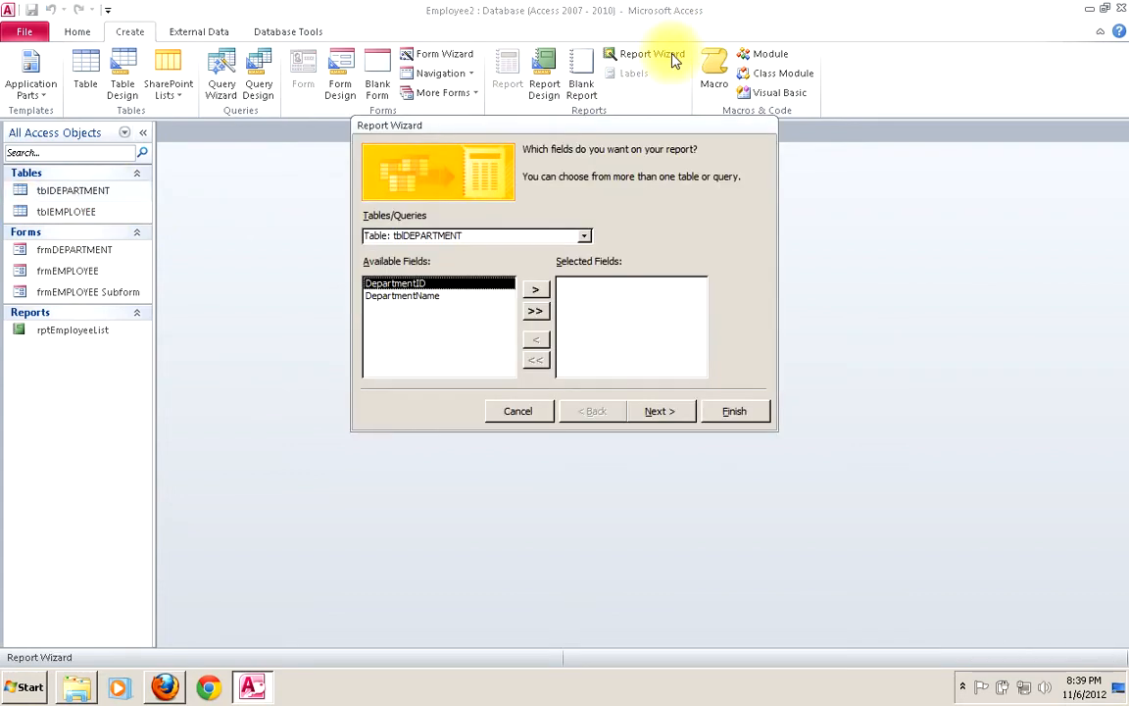
{"action": "left_click", "coordinate": [399, 295]}
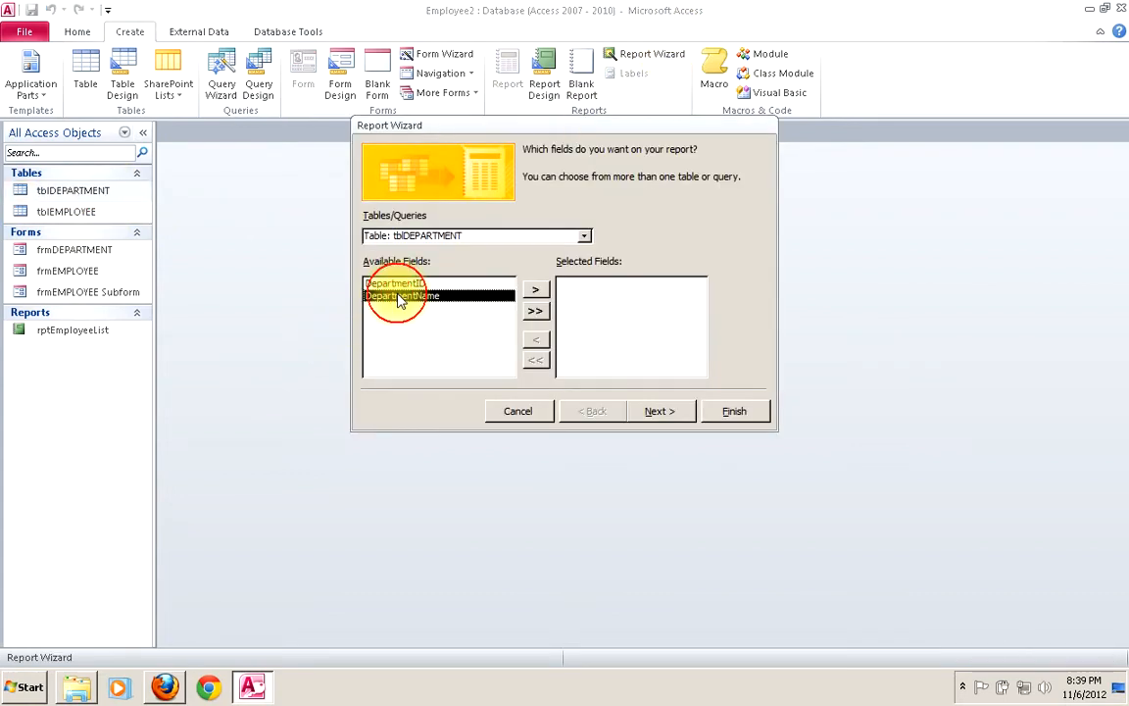
{"action": "left_click", "coordinate": [535, 289]}
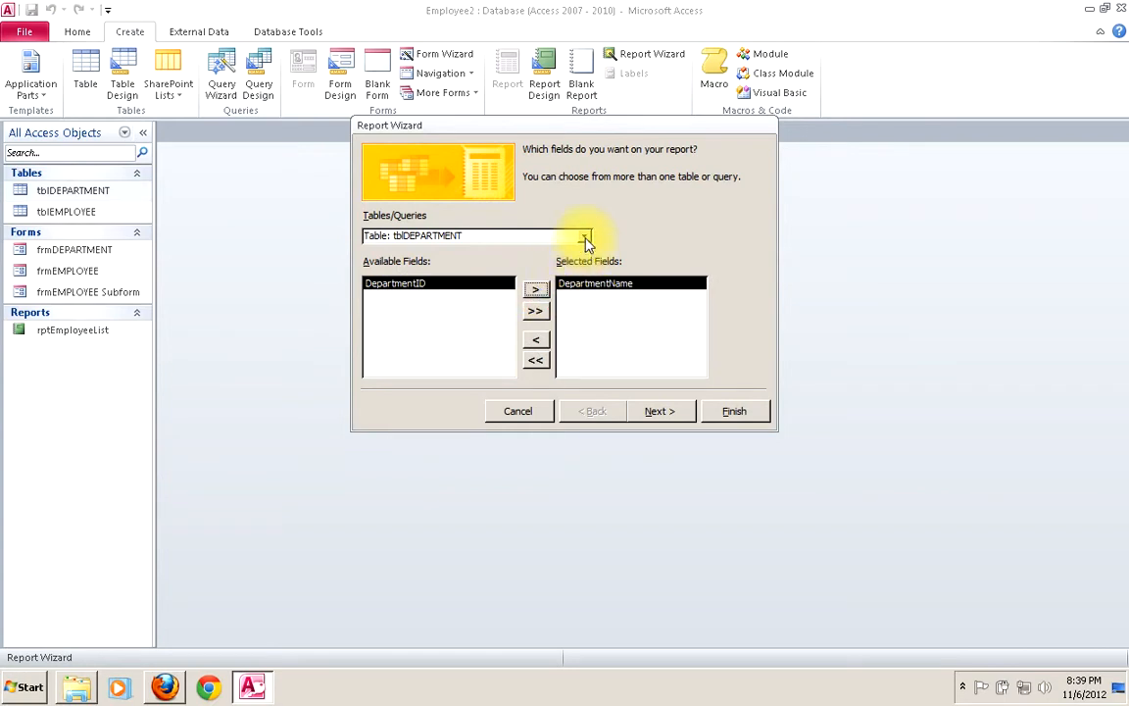
- Add the LastName, FirstName and Salary fields from tblEMPLOYEE to the report's selected fields
{"action": "left_click", "coordinate": [584, 235]}
{"action": "left_click", "coordinate": [487, 264]}
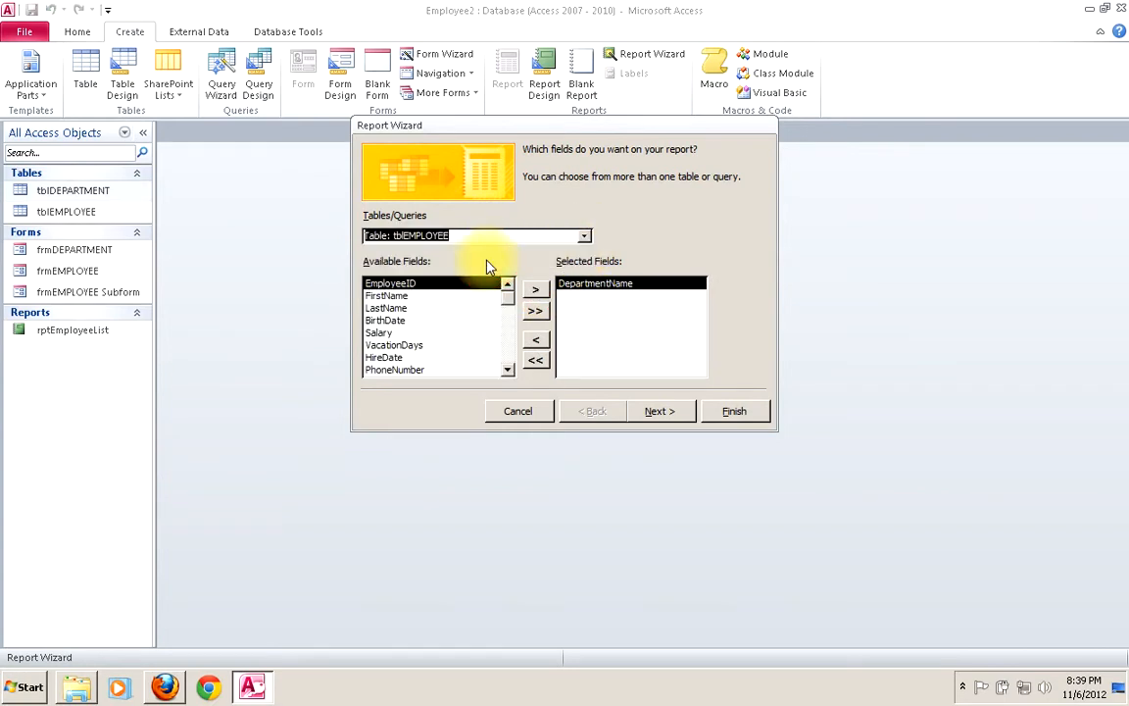
{"action": "left_click", "coordinate": [404, 308]}
{"action": "left_click", "coordinate": [536, 290]}
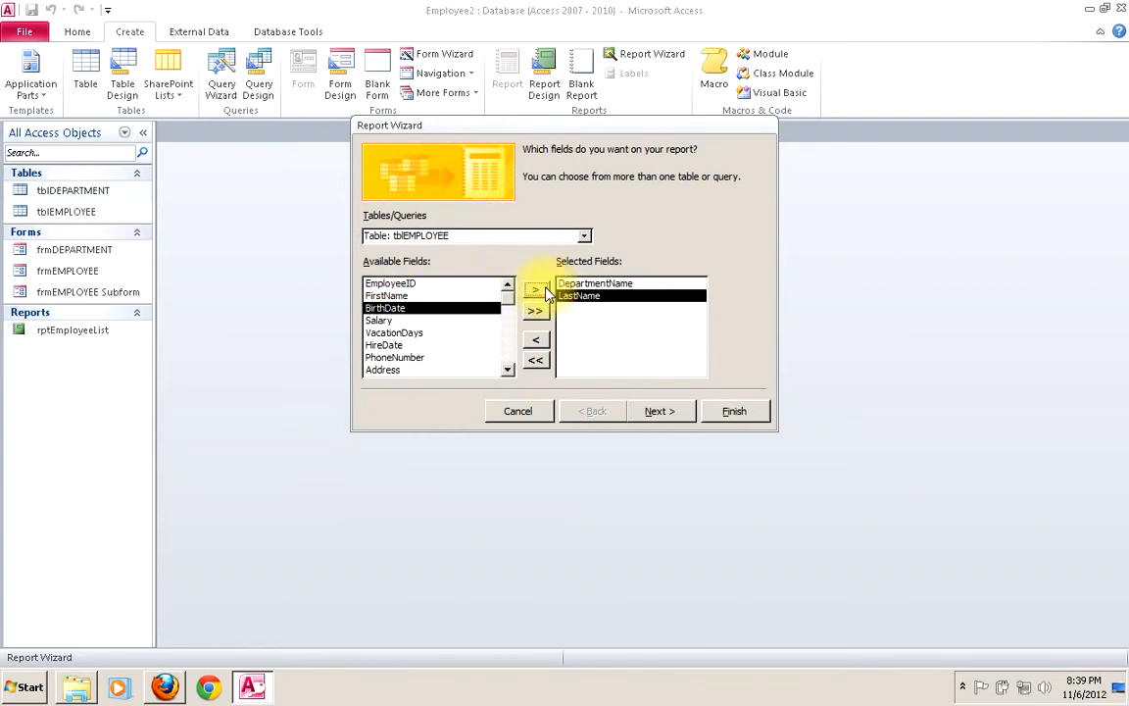
{"action": "left_click", "coordinate": [413, 296]}
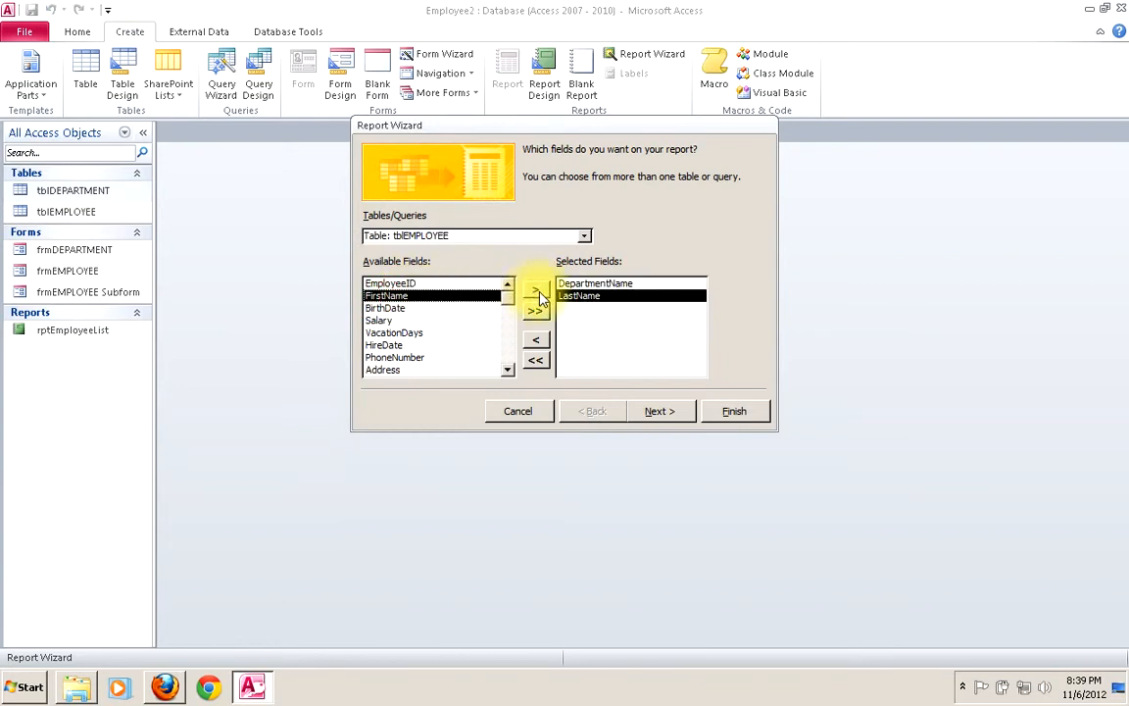
{"action": "left_click", "coordinate": [537, 291]}
{"action": "left_click", "coordinate": [385, 309]}
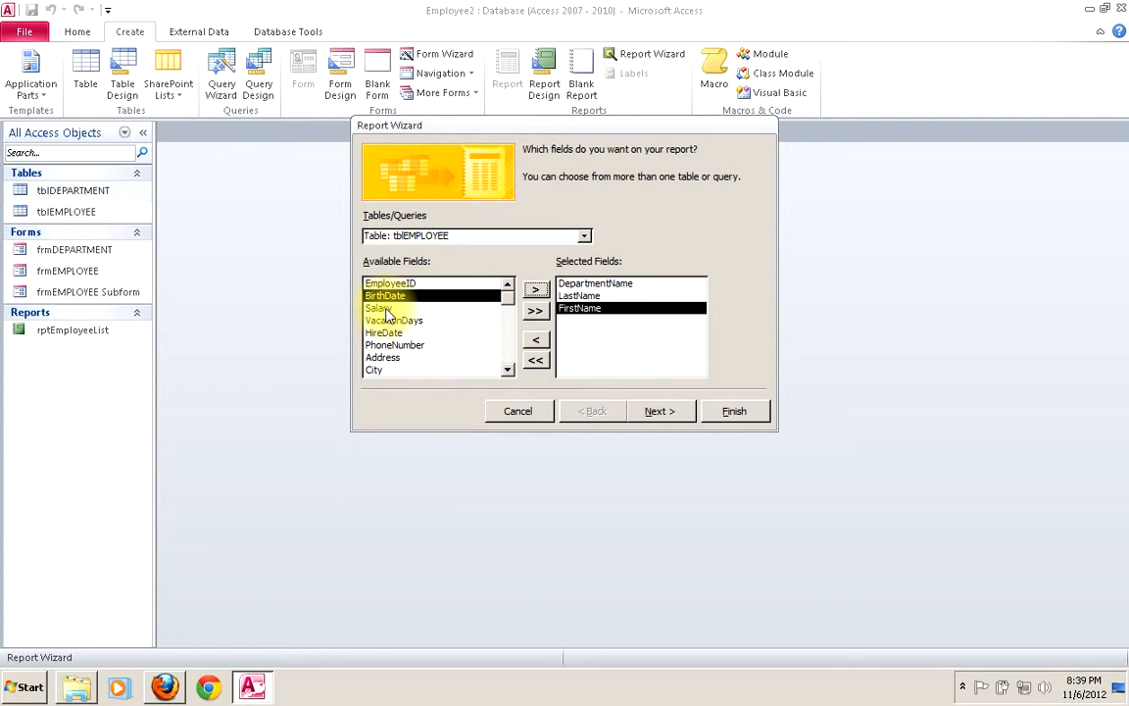
{"action": "left_click", "coordinate": [536, 290]}
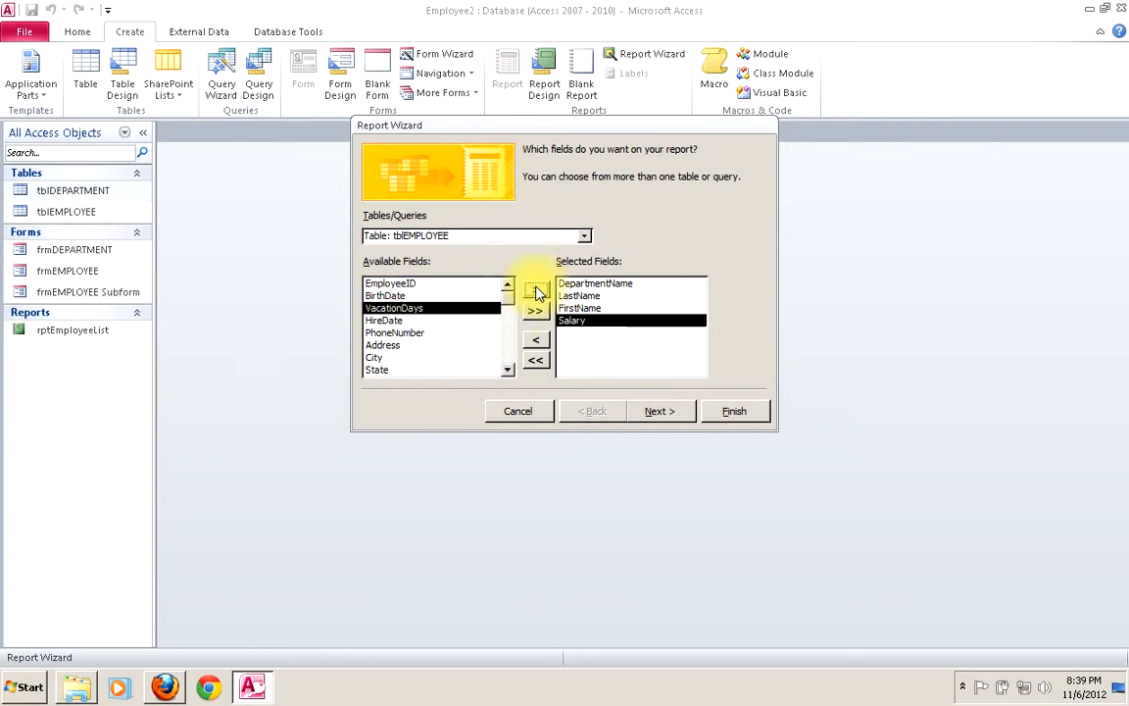
- Accept the field selection, view the data by tblDEPARTMENT and continue without adding further grouping levels
{"action": "left_click", "coordinate": [673, 413]}
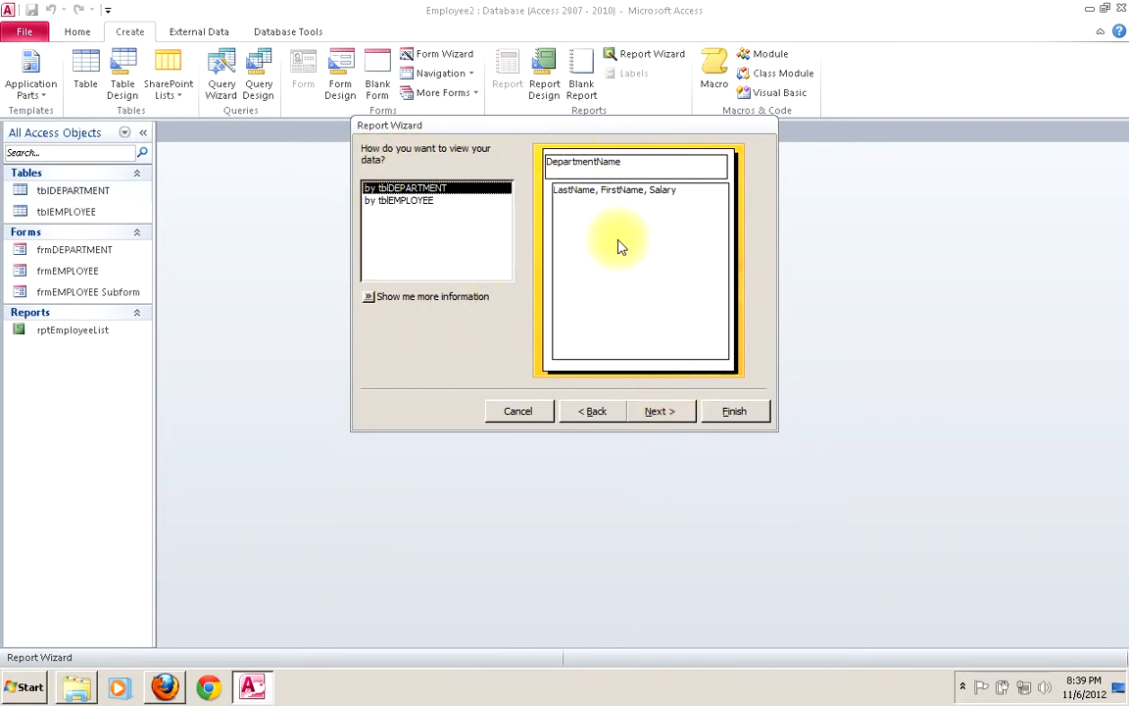
{"action": "left_click", "coordinate": [659, 412]}
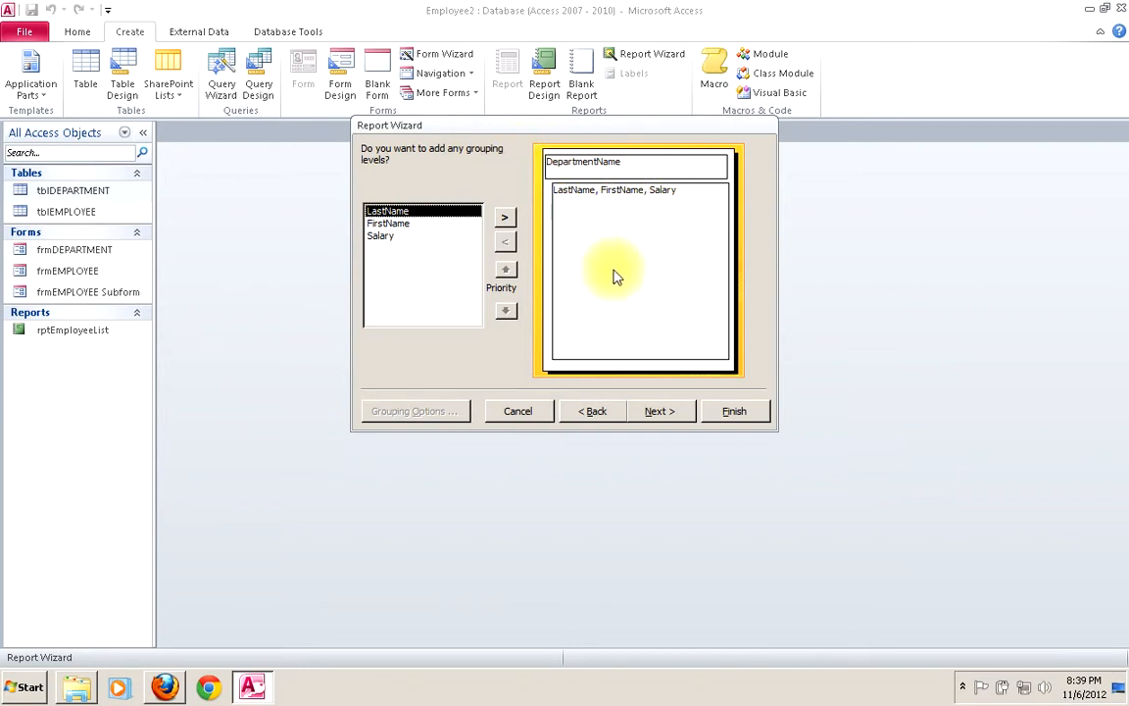
{"action": "left_click", "coordinate": [672, 411]}
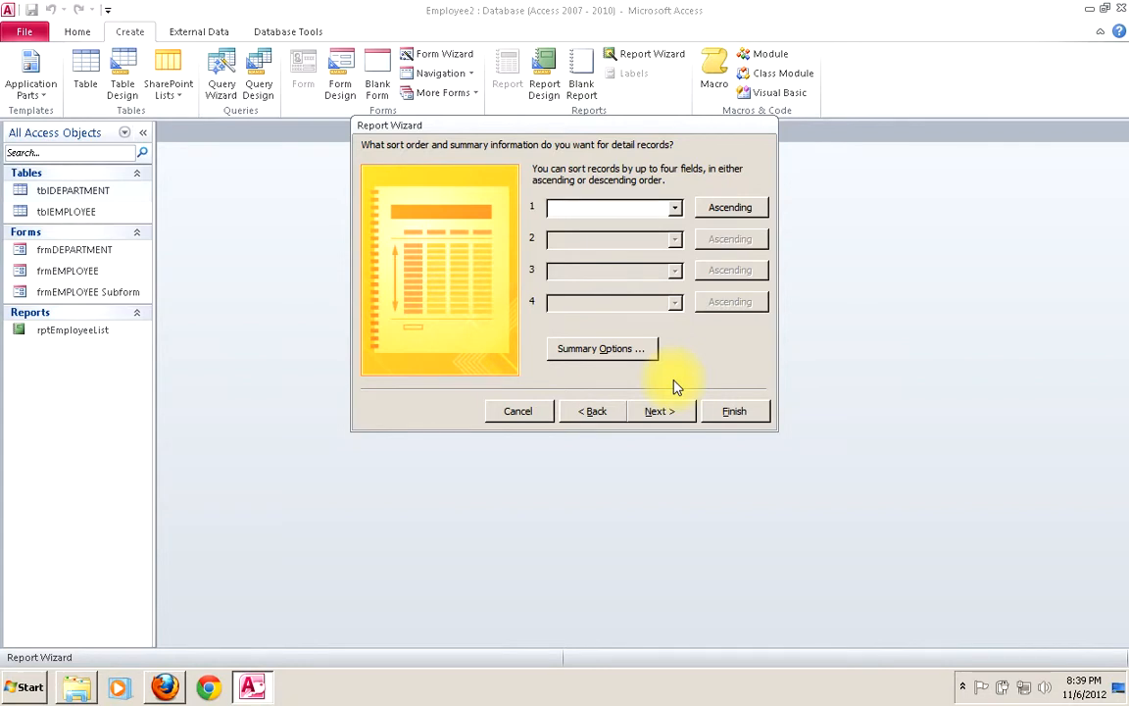
- Set the summary options to calculate the Sum of Salary, keeping Detail and Summary shown
{"action": "left_click", "coordinate": [614, 348]}
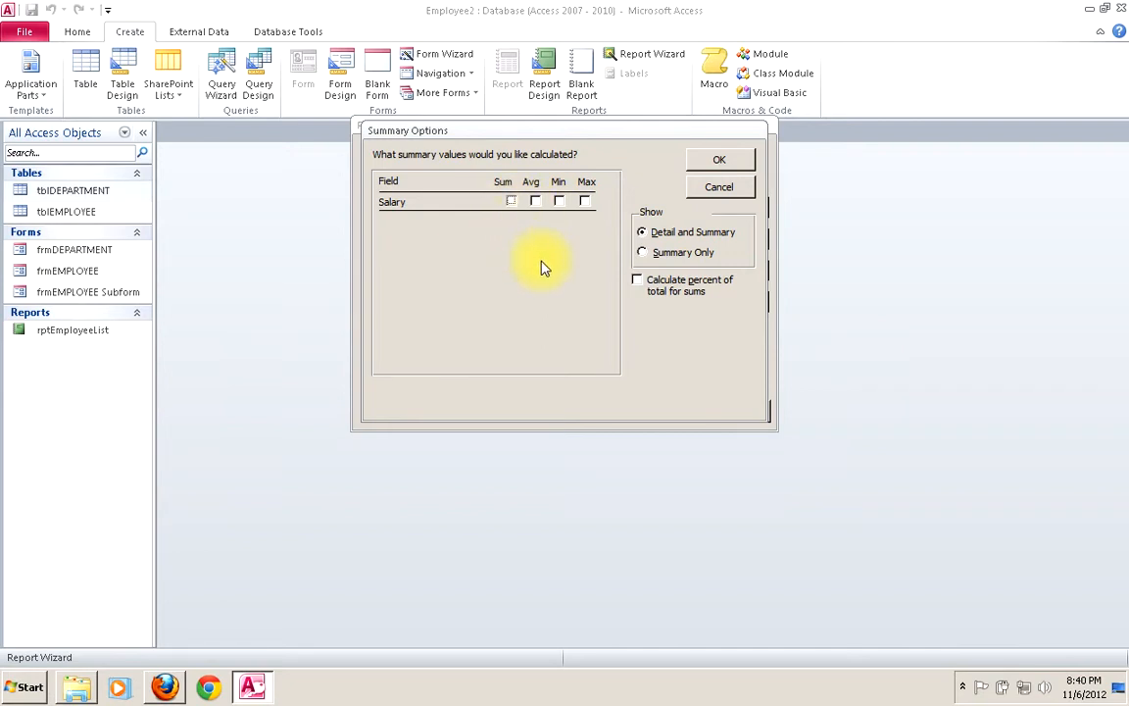
{"action": "left_click", "coordinate": [511, 201]}
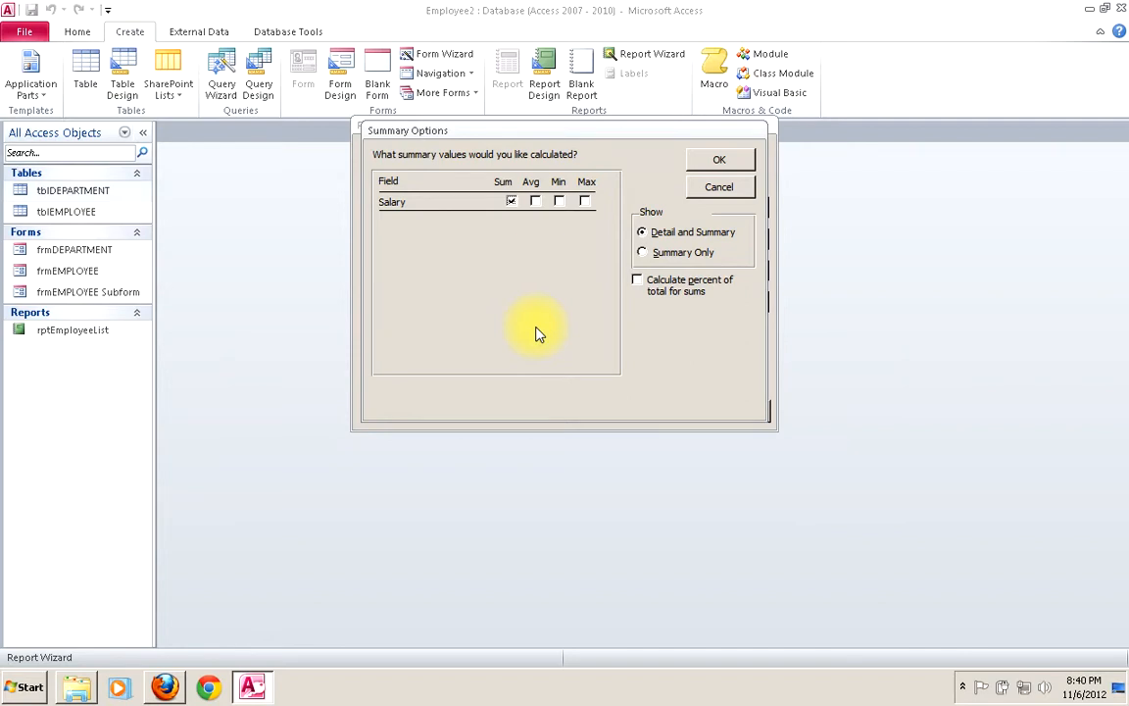
{"action": "left_click", "coordinate": [702, 163]}
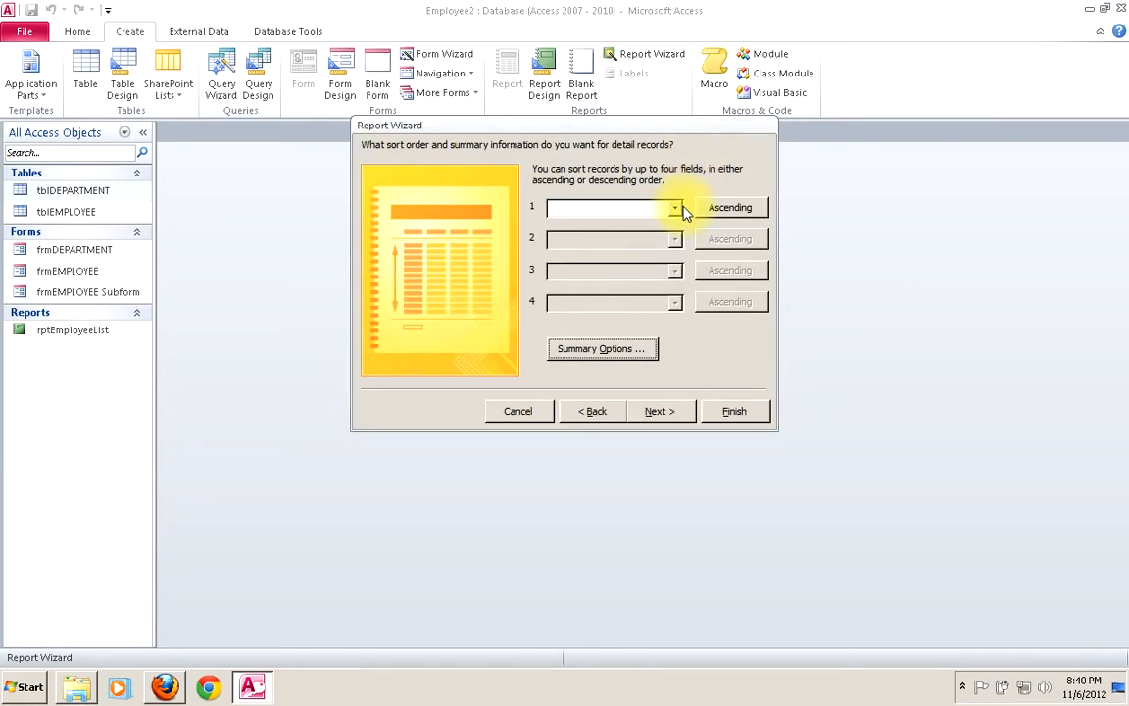
- Sort the detail records by LastName and then FirstName, both ascending
{"action": "left_click", "coordinate": [674, 207]}
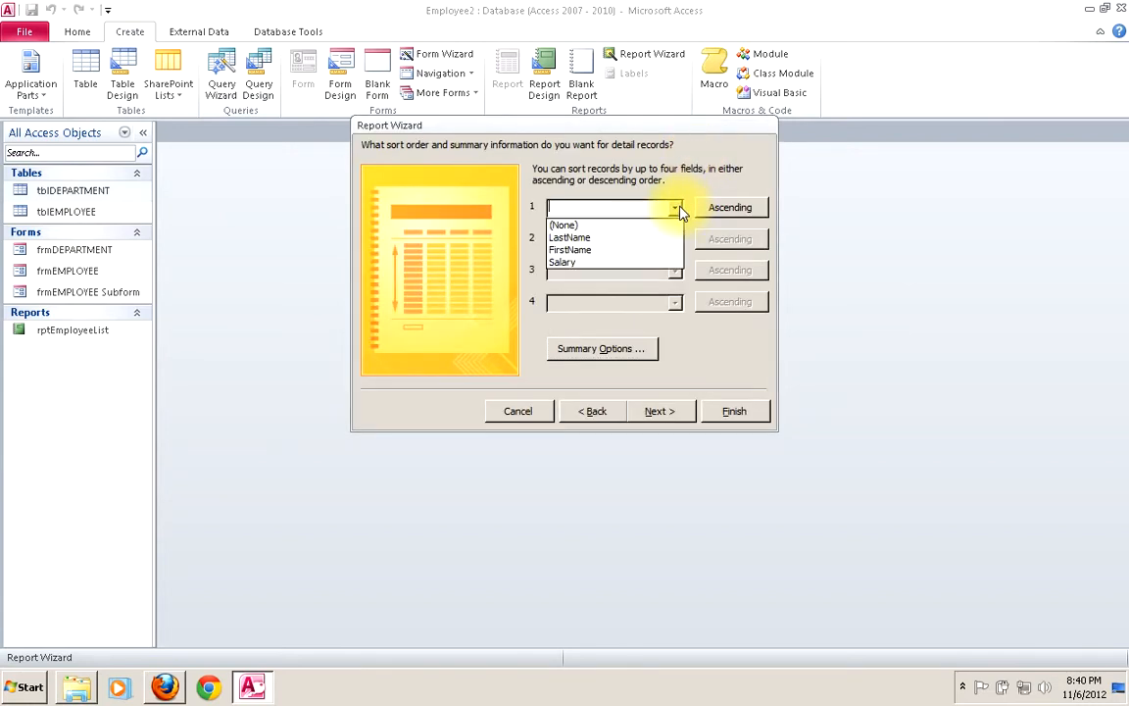
{"action": "left_click", "coordinate": [589, 238]}
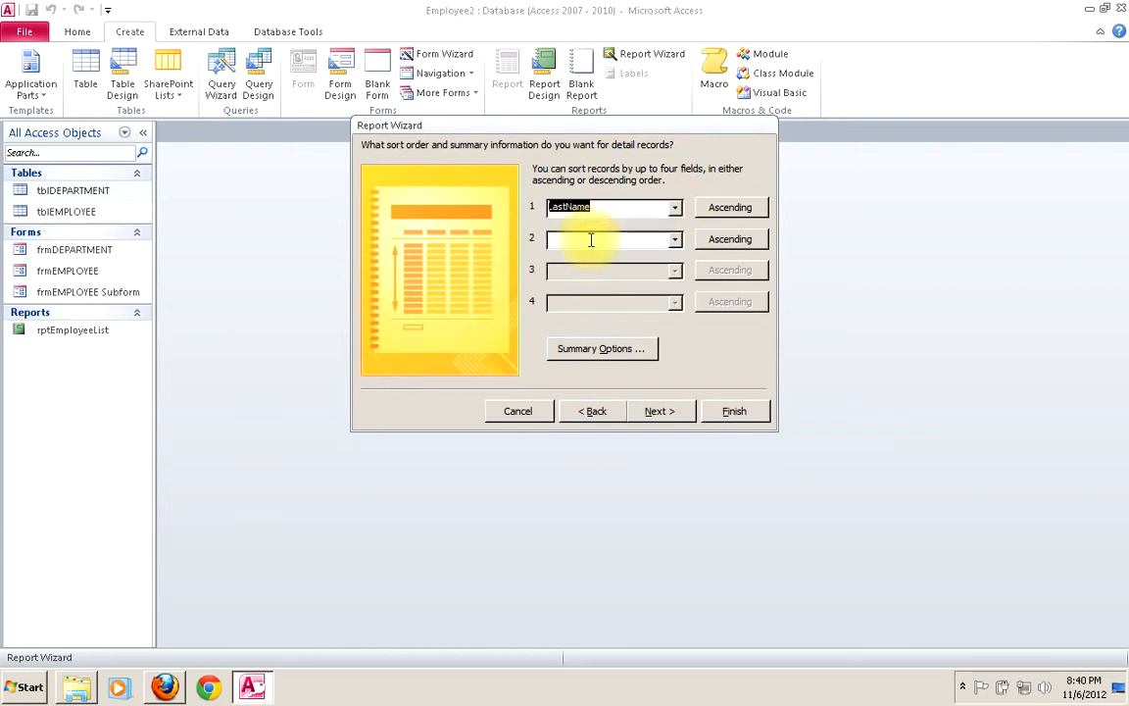
{"action": "left_click", "coordinate": [675, 240]}
{"action": "left_click", "coordinate": [600, 280]}
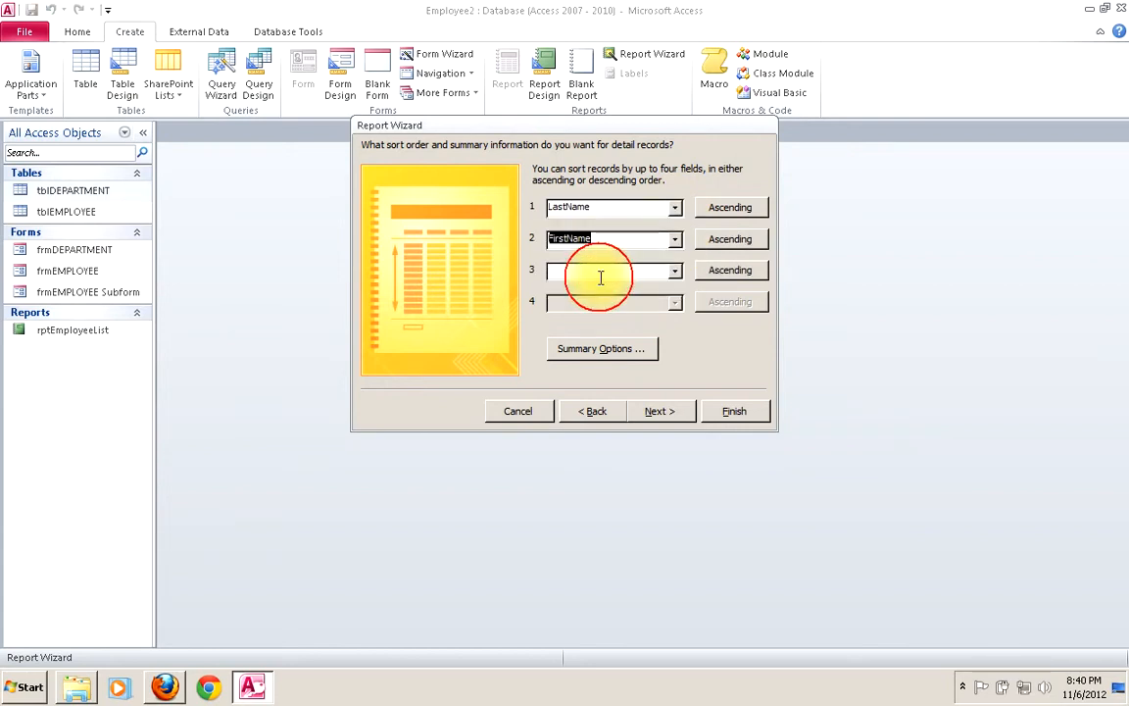
- Continue to the layout options, choose Landscape orientation while keeping the Stepped layout, and proceed to the report title
{"action": "left_click", "coordinate": [656, 411]}
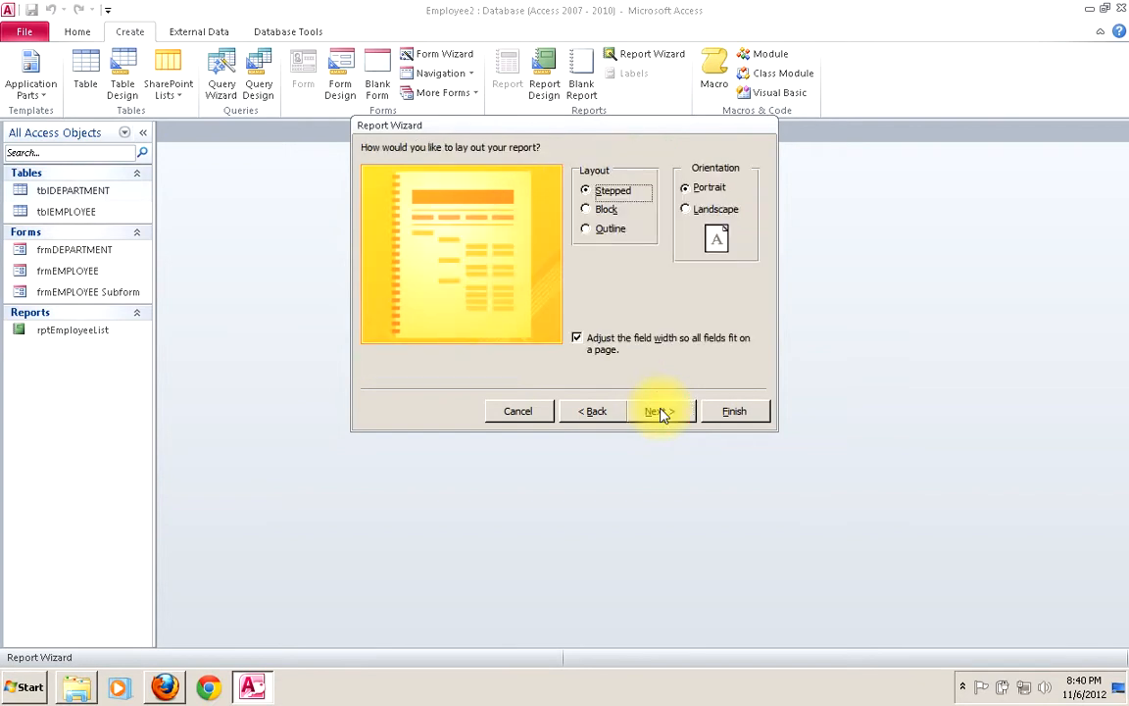
{"action": "left_click", "coordinate": [689, 213]}
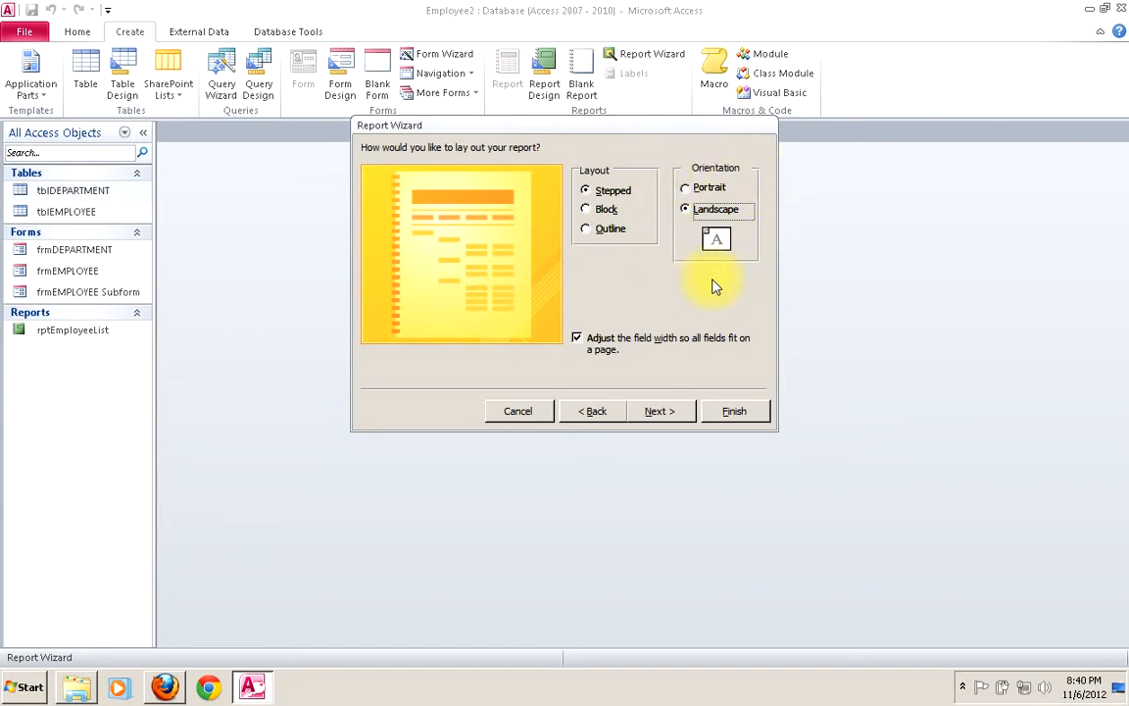
{"action": "left_click", "coordinate": [657, 410]}
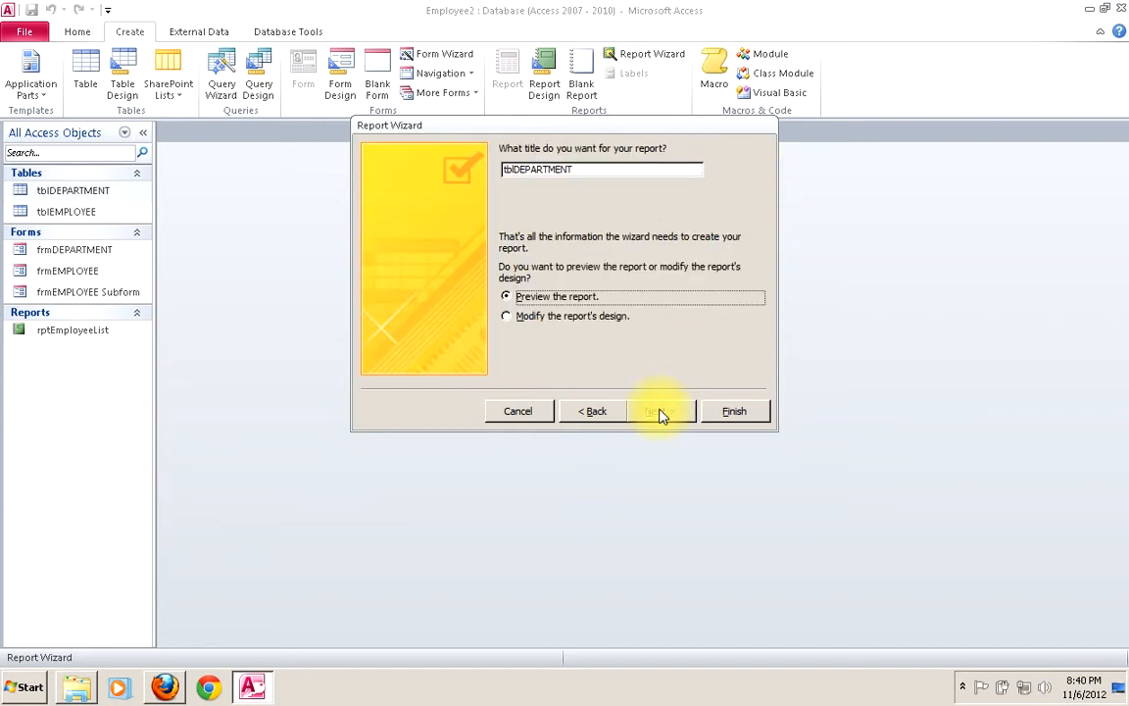
- Title the report rptDepartmentSalary and finish the wizard with the option to modify the report's design
{"action": "left_click", "coordinate": [515, 170]}
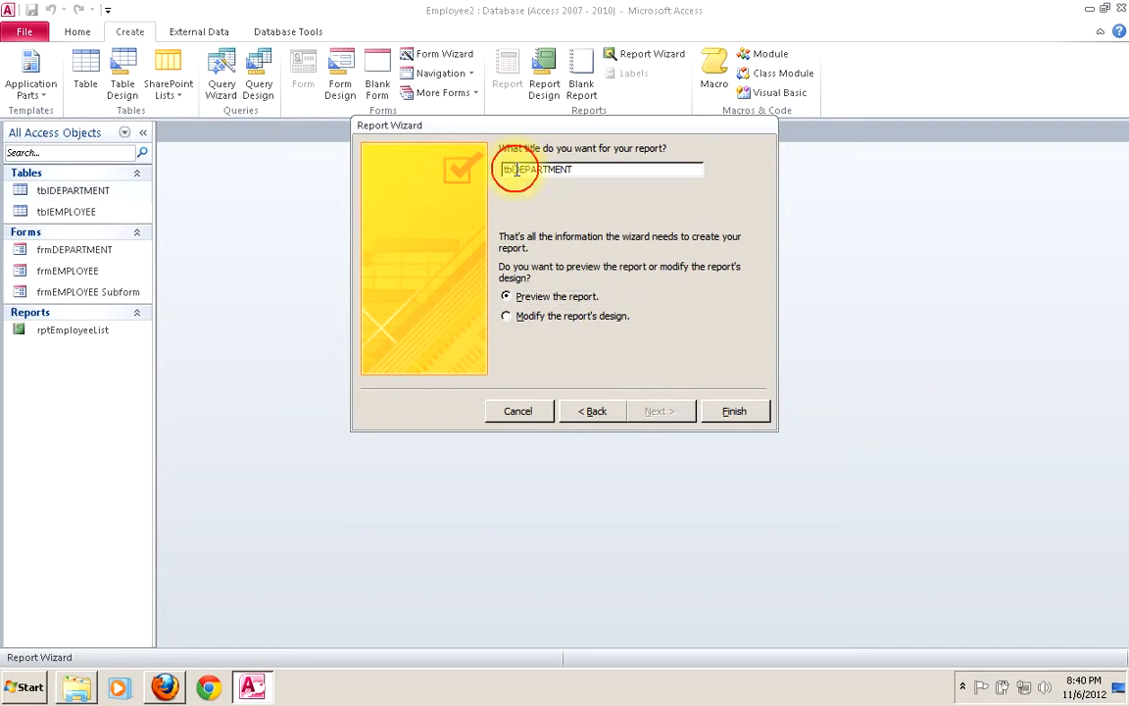
{"action": "key", "text": "BackSpace"}
{"action": "key", "text": "BackSpace"}
{"action": "key", "text": "BackSpace"}
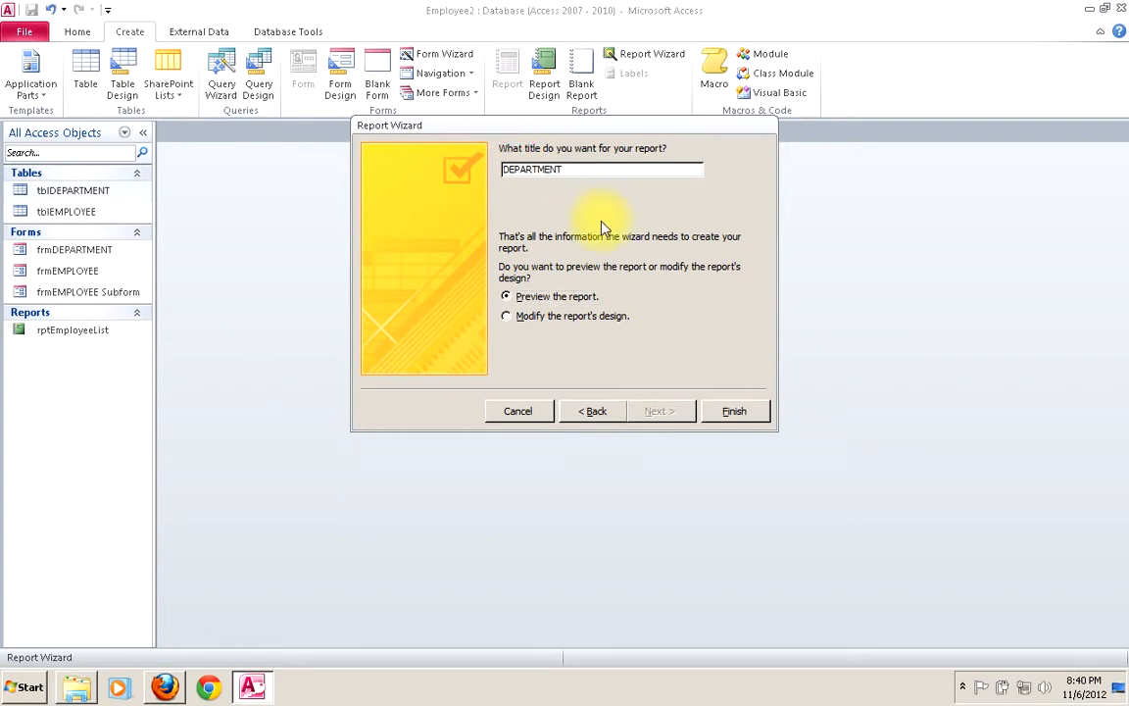
{"action": "type", "text": "rpt"}
{"action": "key", "text": "Right"}
{"action": "key", "text": "Right"}
{"action": "key", "text": "Right"}
{"action": "key", "text": "Right"}
{"action": "key", "text": "BackSpace"}
{"action": "key", "text": "BackSpace"}
{"action": "key", "text": "BackSpace"}
{"action": "key", "text": "BackSpace"}
{"action": "key", "text": "BackSpace"}
{"action": "key", "text": "BackSpace"}
{"action": "key", "text": "BackSpace"}
{"action": "key", "text": "BackSpace"}
{"action": "key", "text": "BackSpace"}
{"action": "type", "text": "epartmentSalary"}
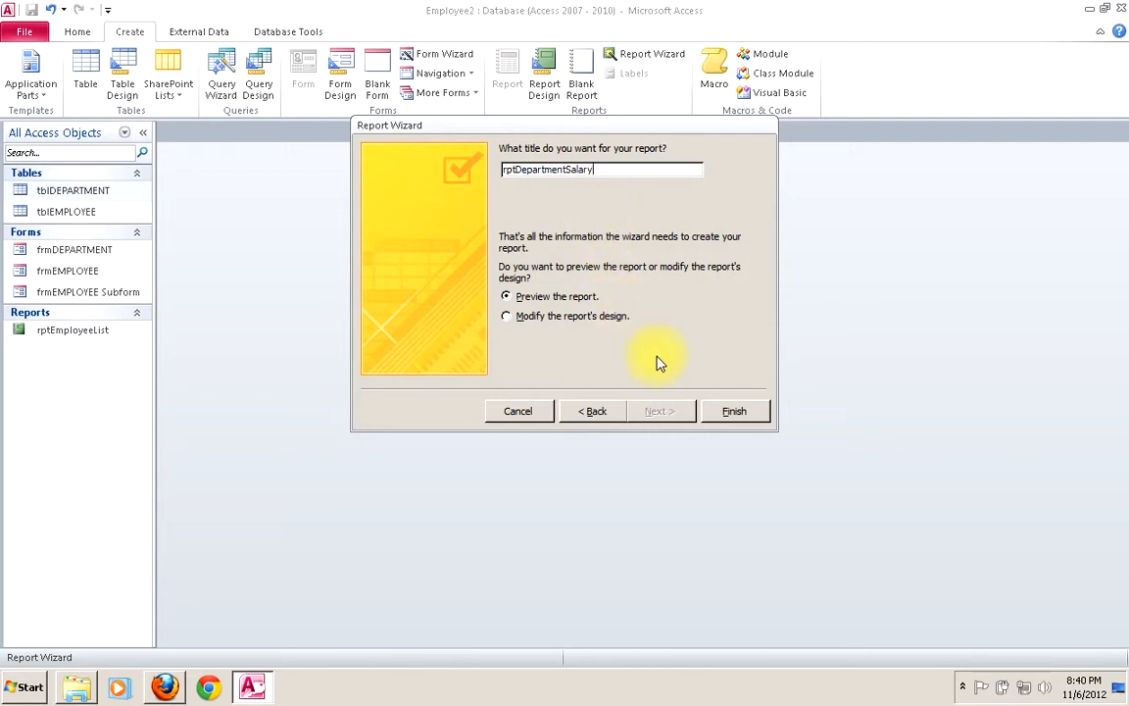
{"action": "left_click", "coordinate": [588, 321]}
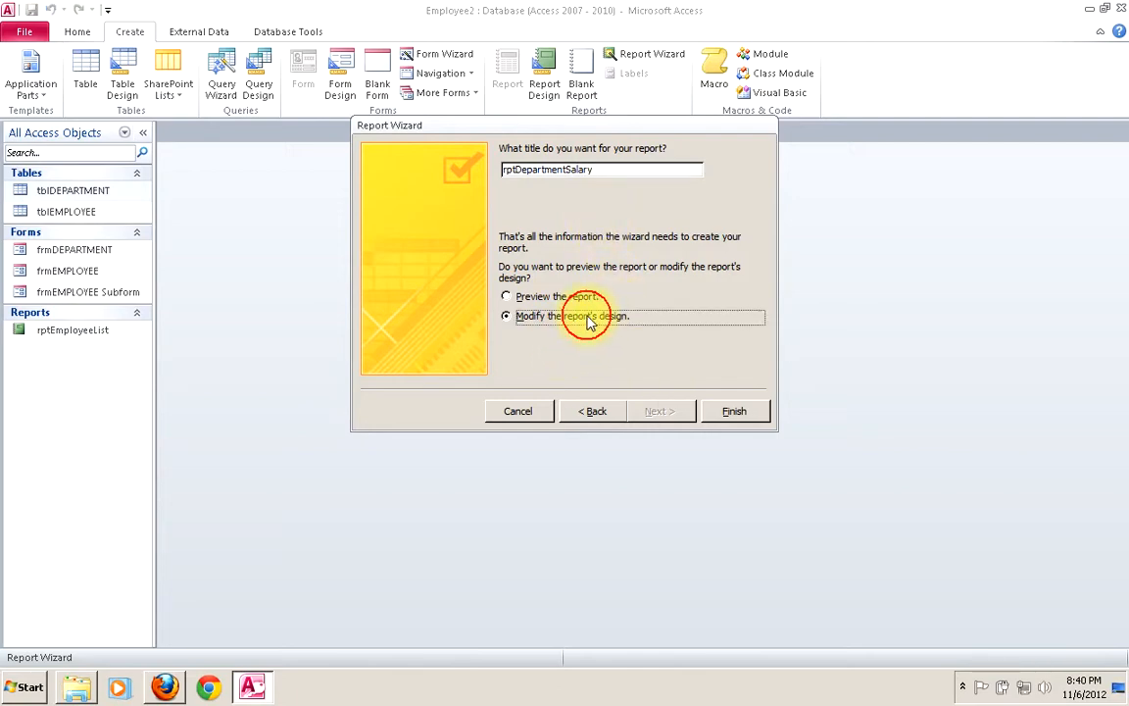
{"action": "left_click", "coordinate": [733, 410]}
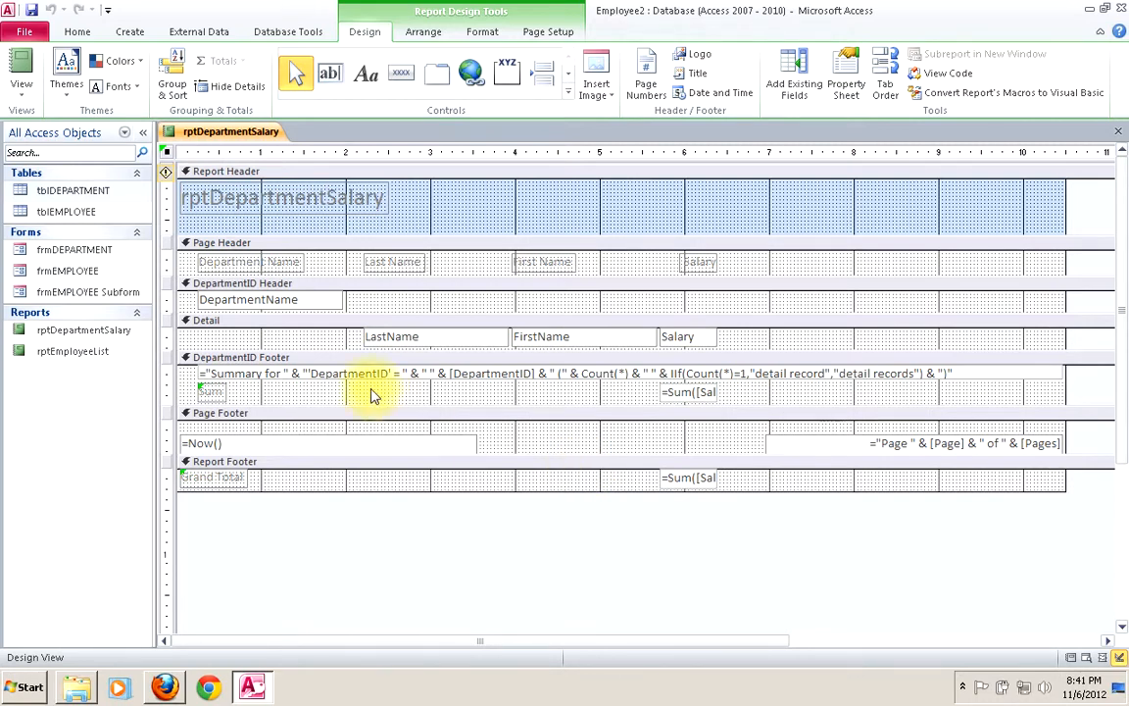
- Change the title label in the Report Header to "Department Salary Report"
{"action": "left_click", "coordinate": [210, 199]}
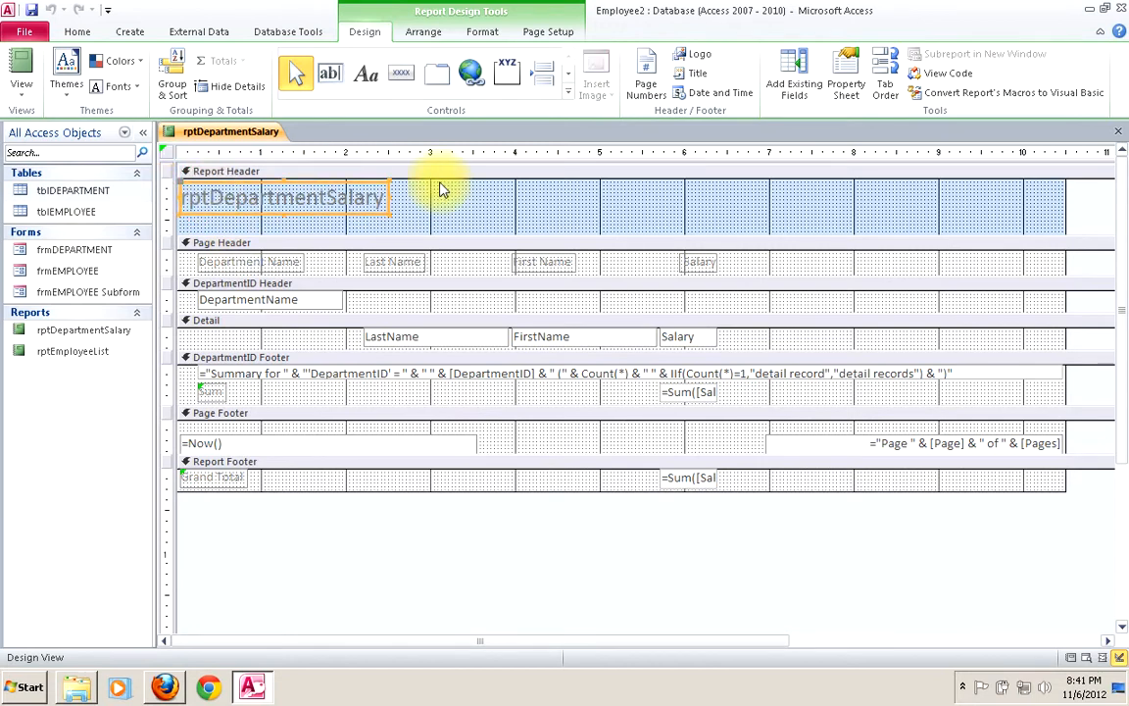
{"action": "left_click", "coordinate": [213, 196]}
{"action": "key", "text": "BackSpace"}
{"action": "key", "text": "BackSpace"}
{"action": "key", "text": "BackSpace"}
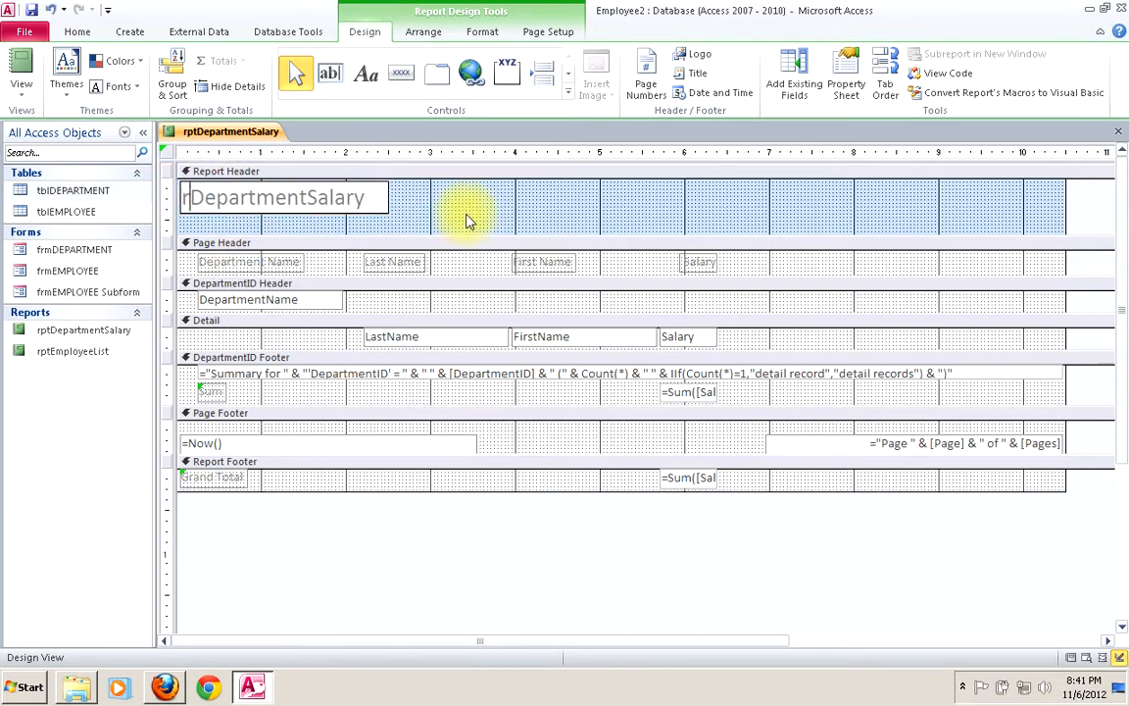
{"action": "key", "text": "Right"}
{"action": "key", "text": "Right"}
{"action": "key", "text": "Right"}
{"action": "key", "text": "Right"}
{"action": "key", "text": "Right"}
{"action": "key", "text": "Right"}
{"action": "key", "text": "Right"}
{"action": "key", "text": "Right"}
{"action": "key", "text": "Right"}
{"action": "key", "text": "Right"}
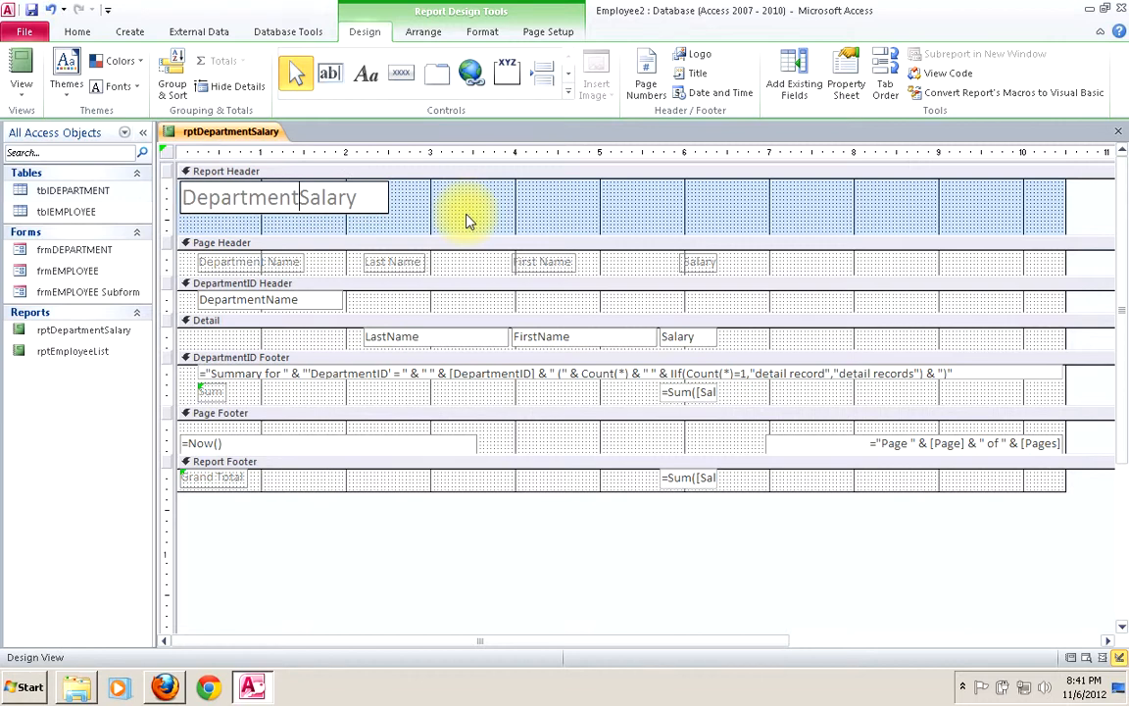
{"action": "key", "text": "Right"}
{"action": "key", "text": "Right"}
{"action": "key", "text": "Right"}
{"action": "key", "text": "Right"}
{"action": "key", "text": "Right"}
{"action": "key", "text": "Right"}
{"action": "type", "text": "Report"}
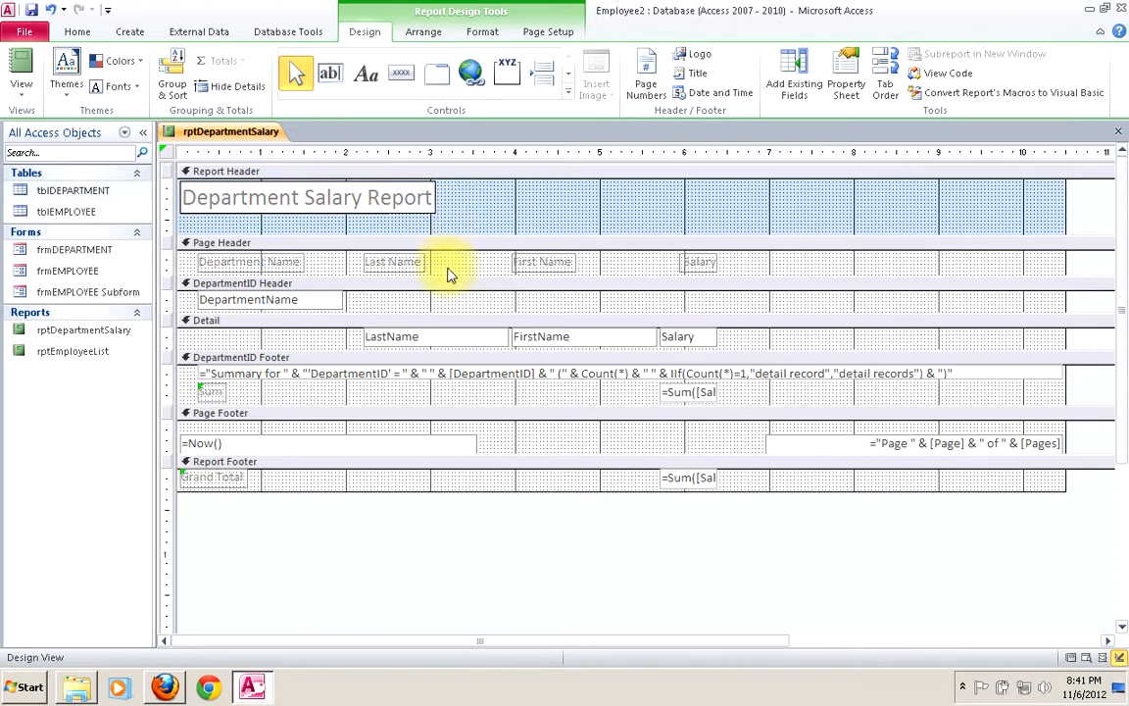
{"action": "left_click", "coordinate": [442, 245]}
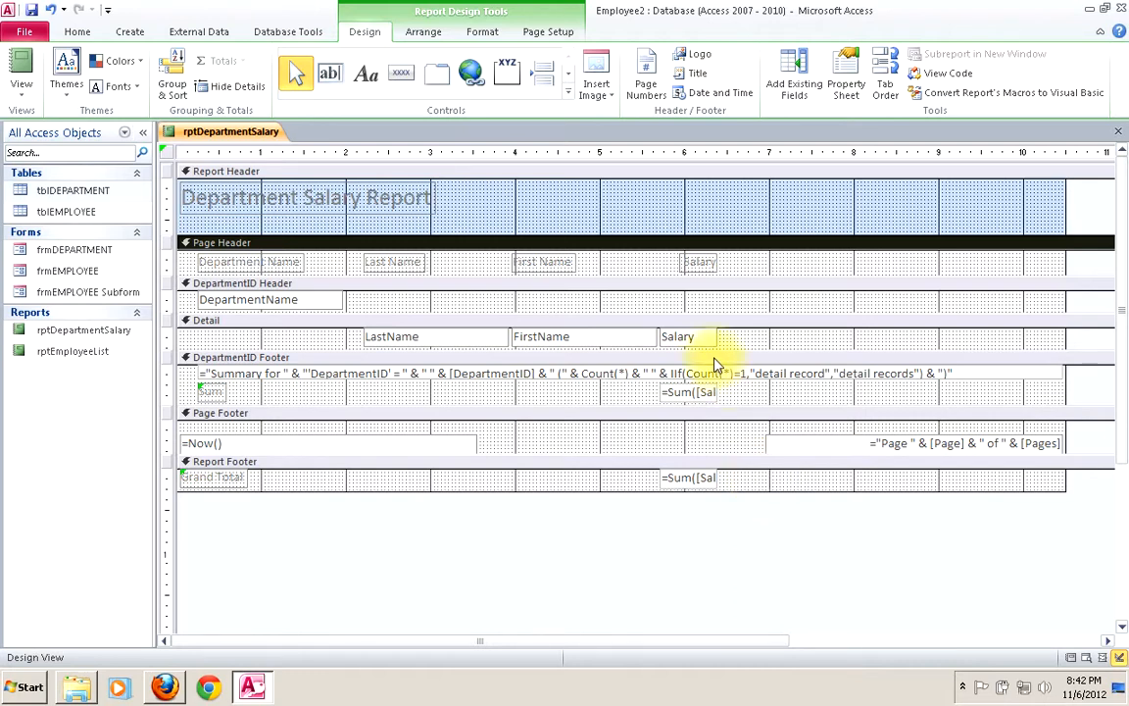
- Examine the Salary field in the Detail section and the salary sum controls in the DepartmentID Footer and Report Footer
{"action": "left_click", "coordinate": [680, 335]}
{"action": "left_click", "coordinate": [688, 338]}
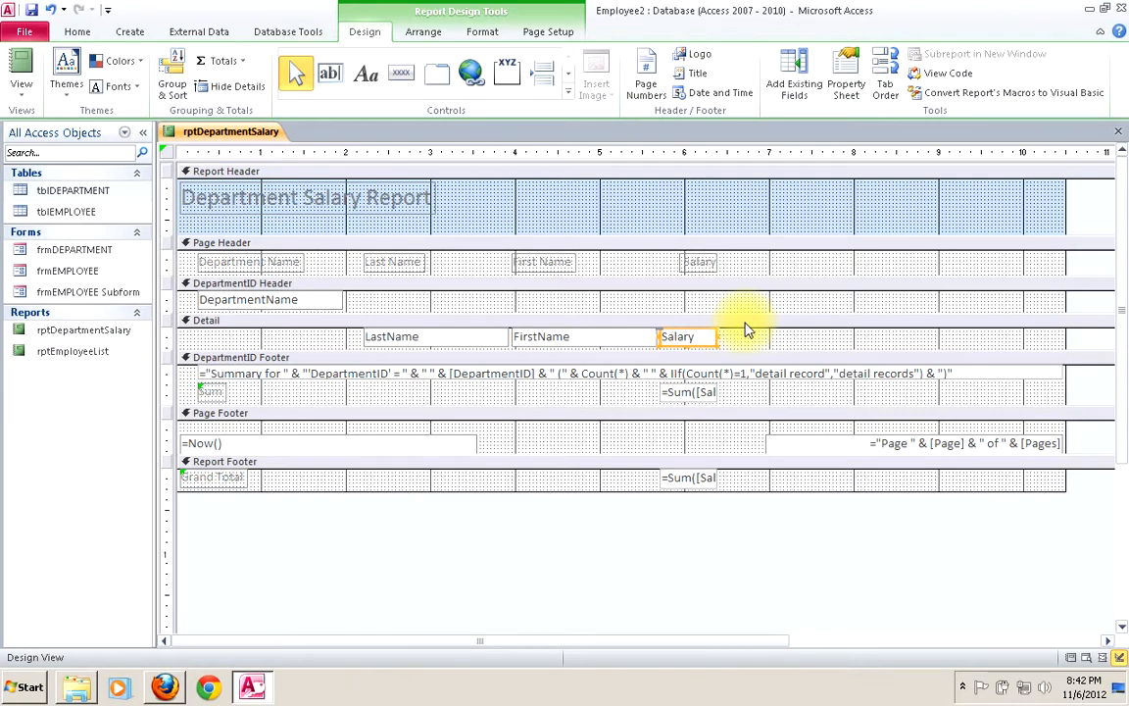
{"action": "left_click", "coordinate": [704, 392]}
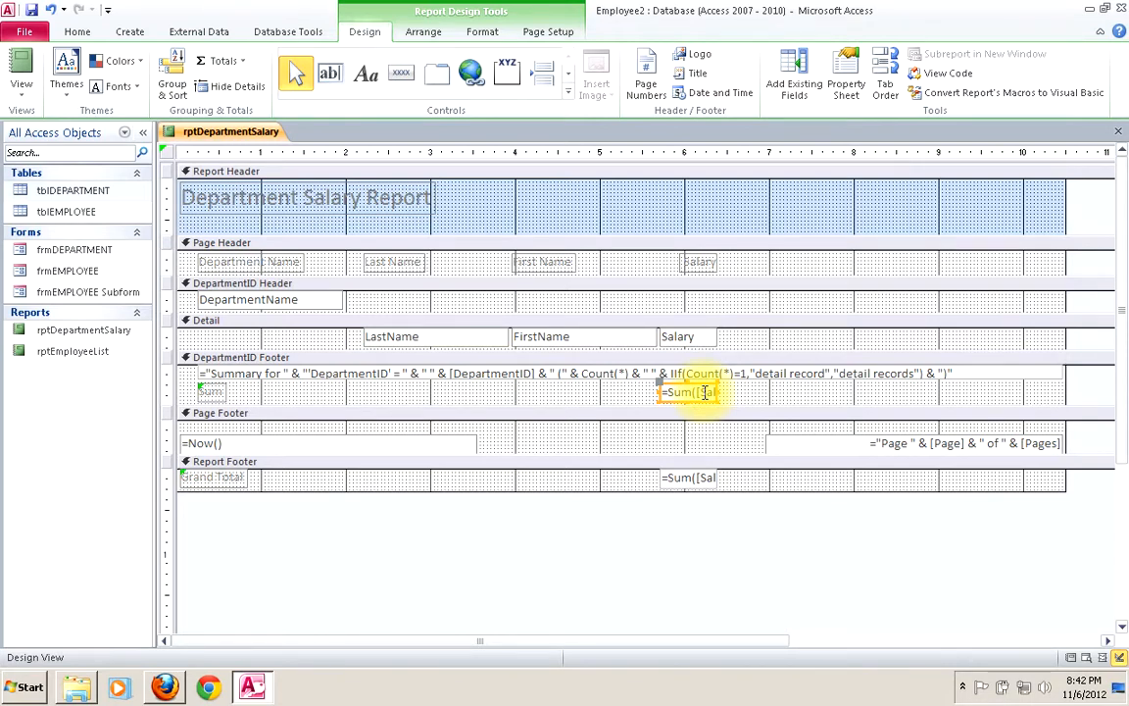
{"action": "left_click", "coordinate": [691, 480]}
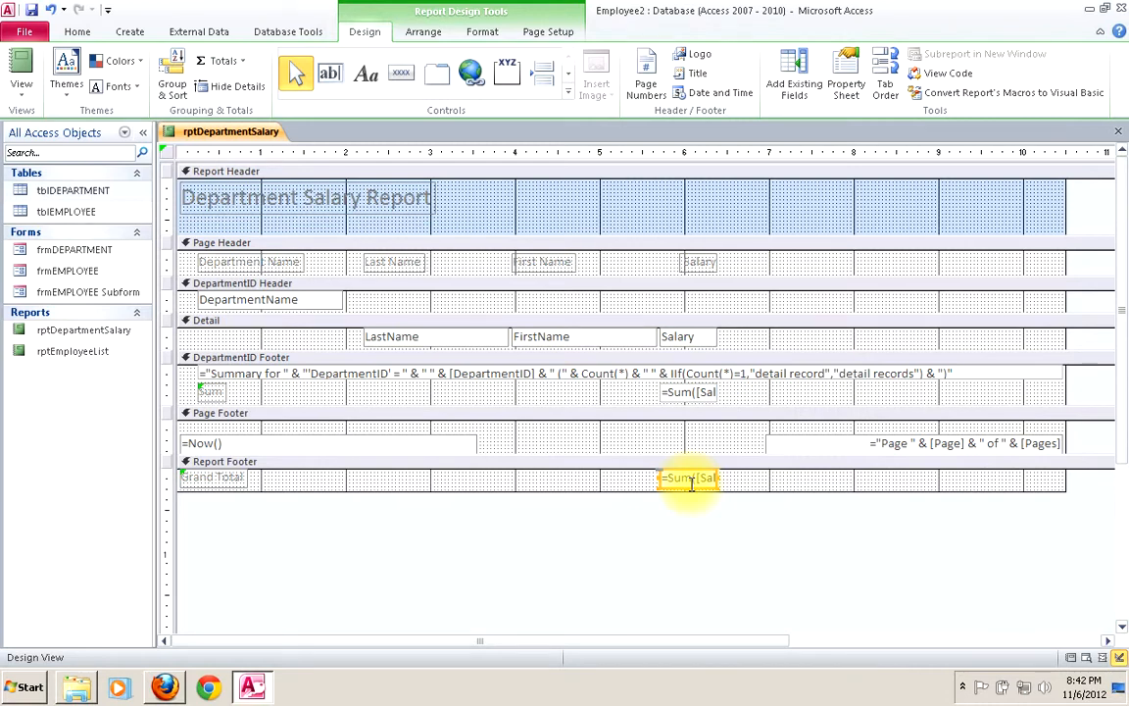
{"action": "left_click", "coordinate": [674, 391]}
{"action": "left_click", "coordinate": [690, 477]}
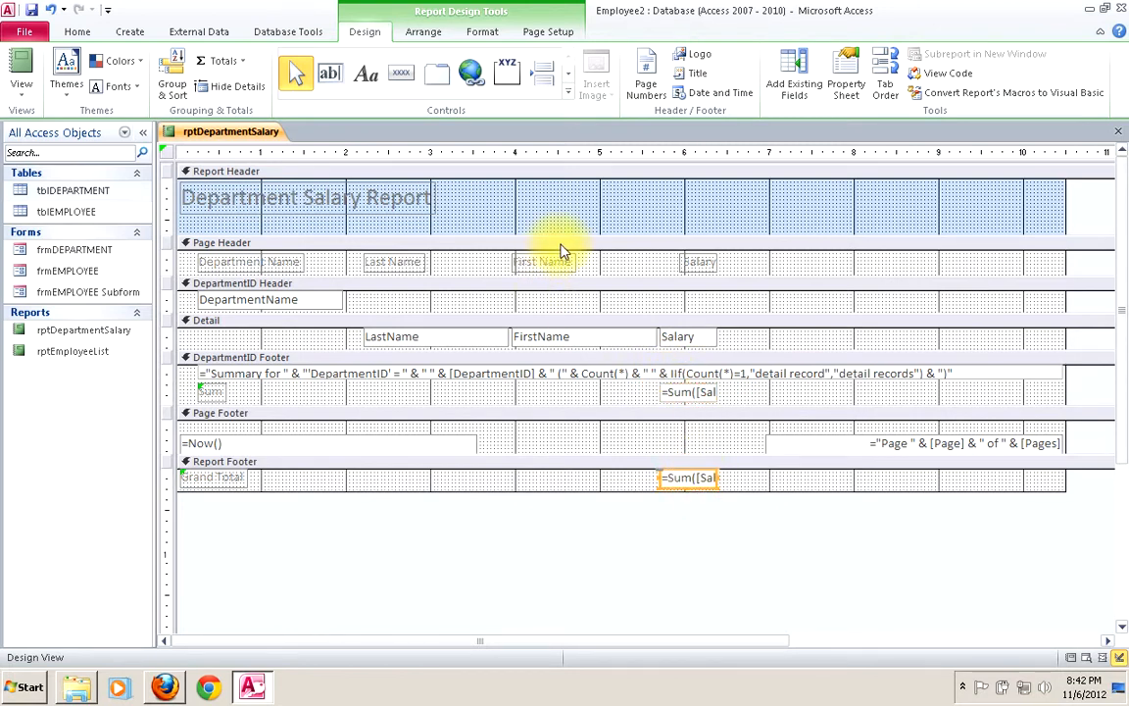
- Reduce the Report Header section's height slightly and display the report in Report View
{"action": "left_click_drag", "start_coordinate": [559, 234], "coordinate": [560, 218]}
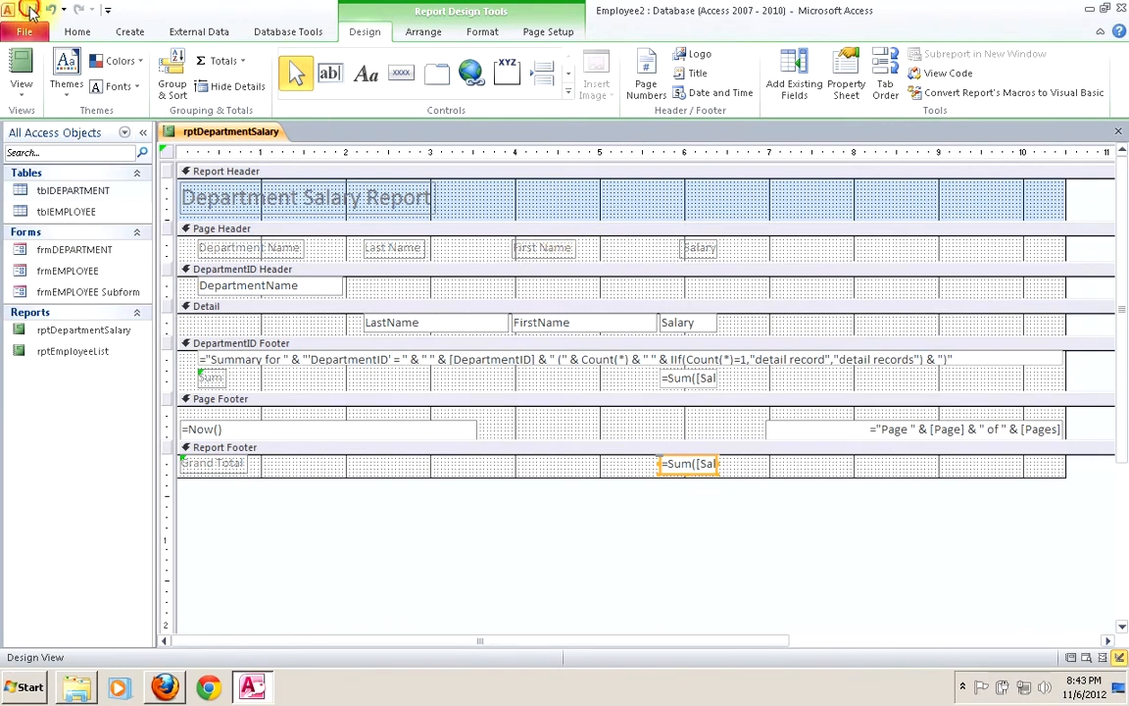
{"action": "left_click", "coordinate": [20, 71]}
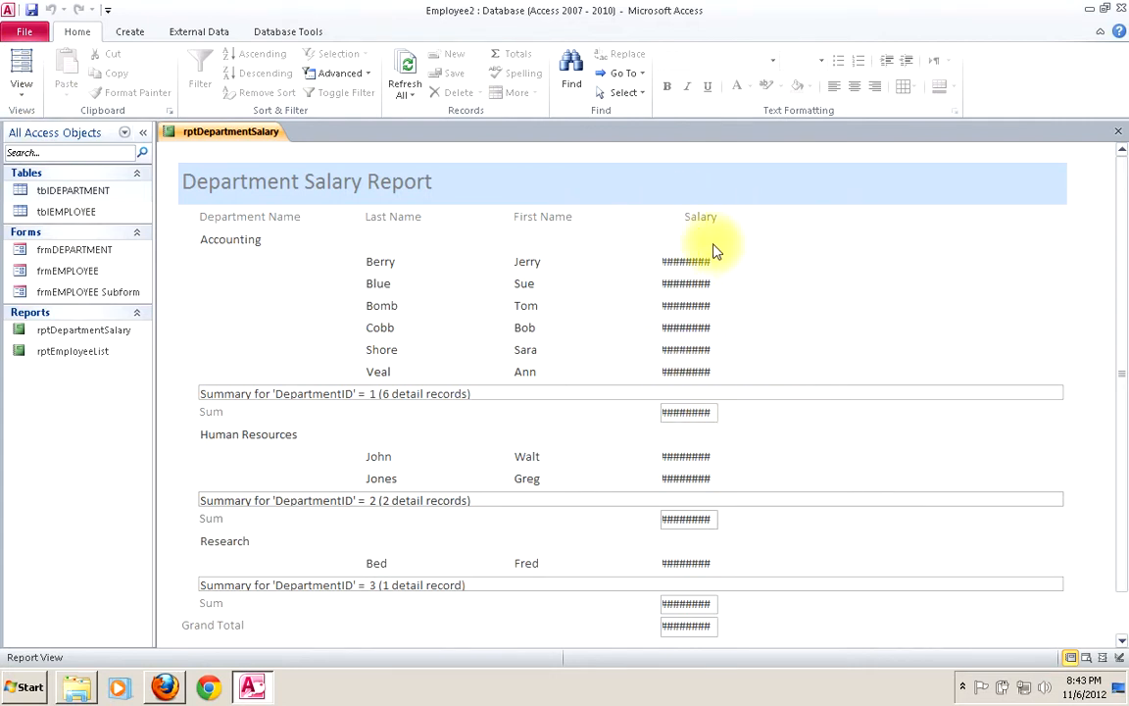
- In Design View, widen the Detail Salary field and both salary sum boxes to the 7-inch mark, and check them in Report View
{"action": "left_click", "coordinate": [20, 82]}
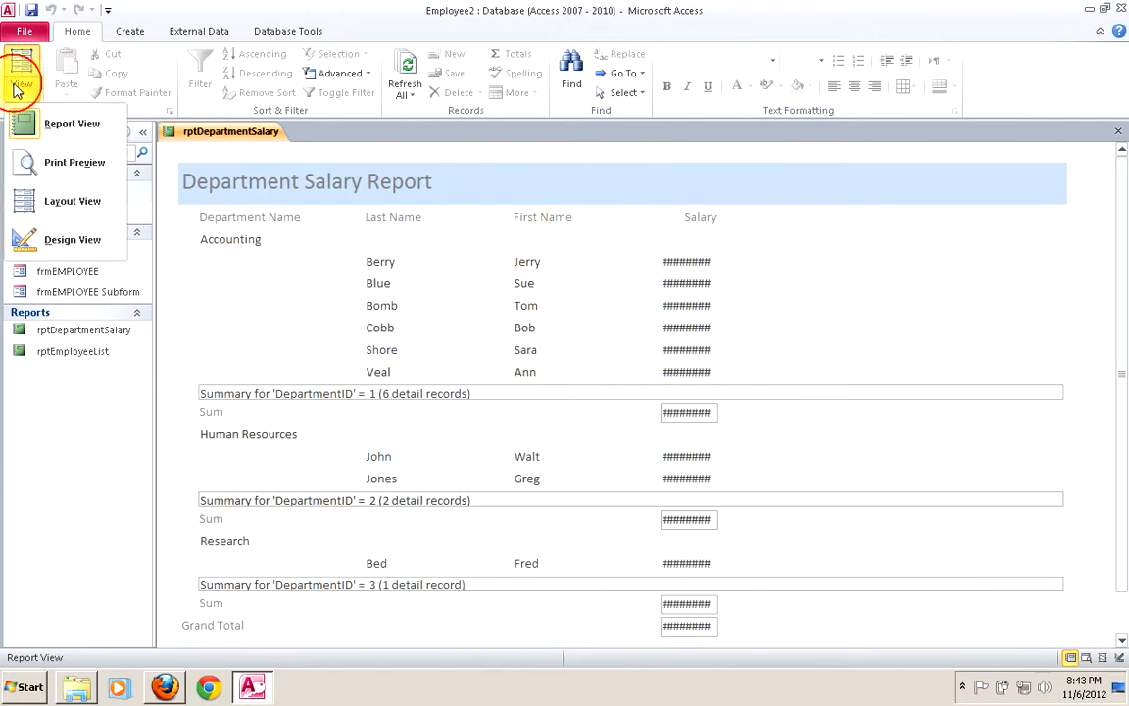
{"action": "left_click", "coordinate": [35, 239]}
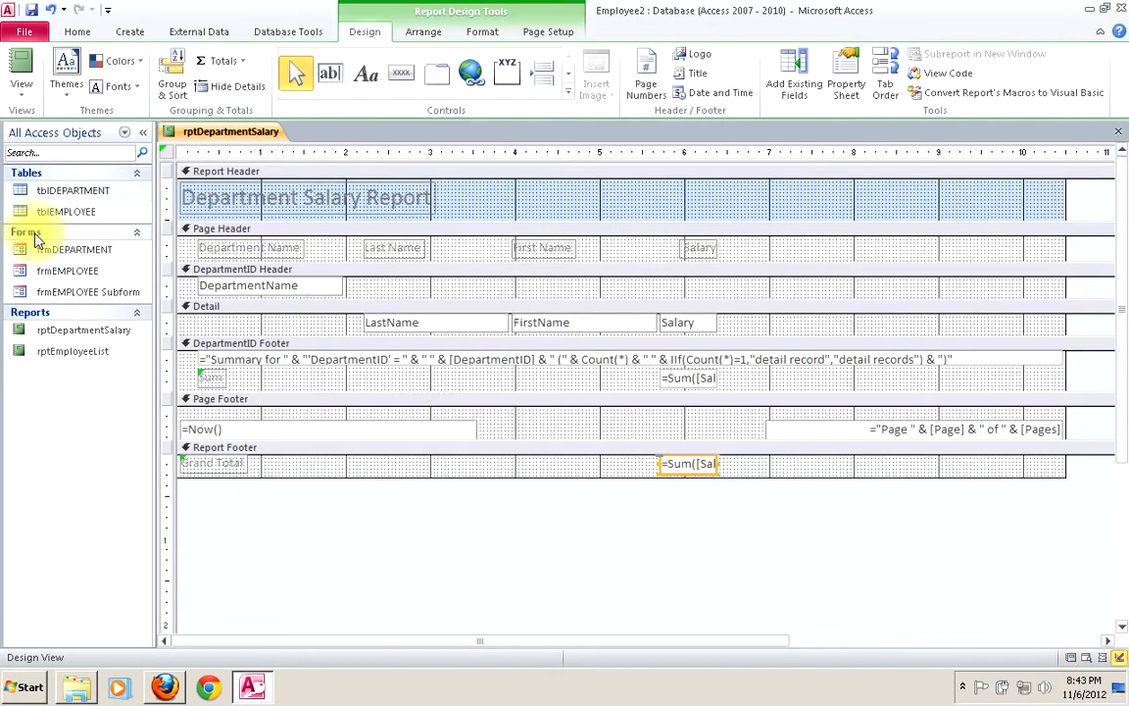
{"action": "left_click", "coordinate": [705, 324]}
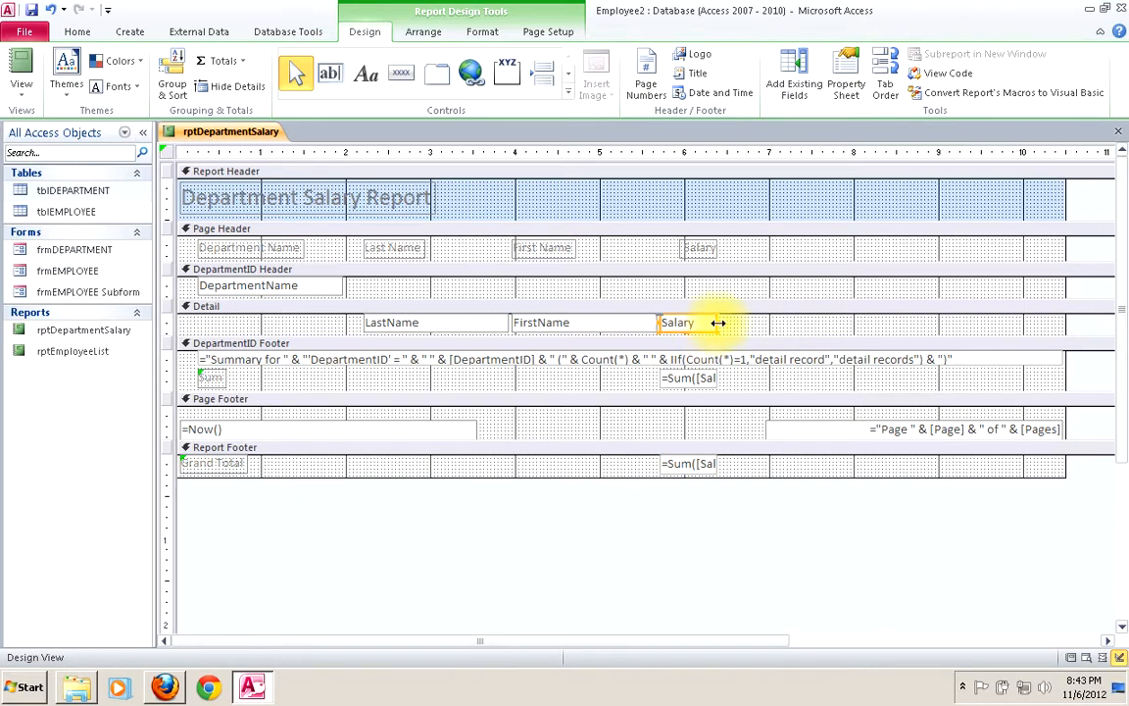
{"action": "left_click_drag", "start_coordinate": [718, 322], "coordinate": [771, 323]}
{"action": "left_click", "coordinate": [686, 379]}
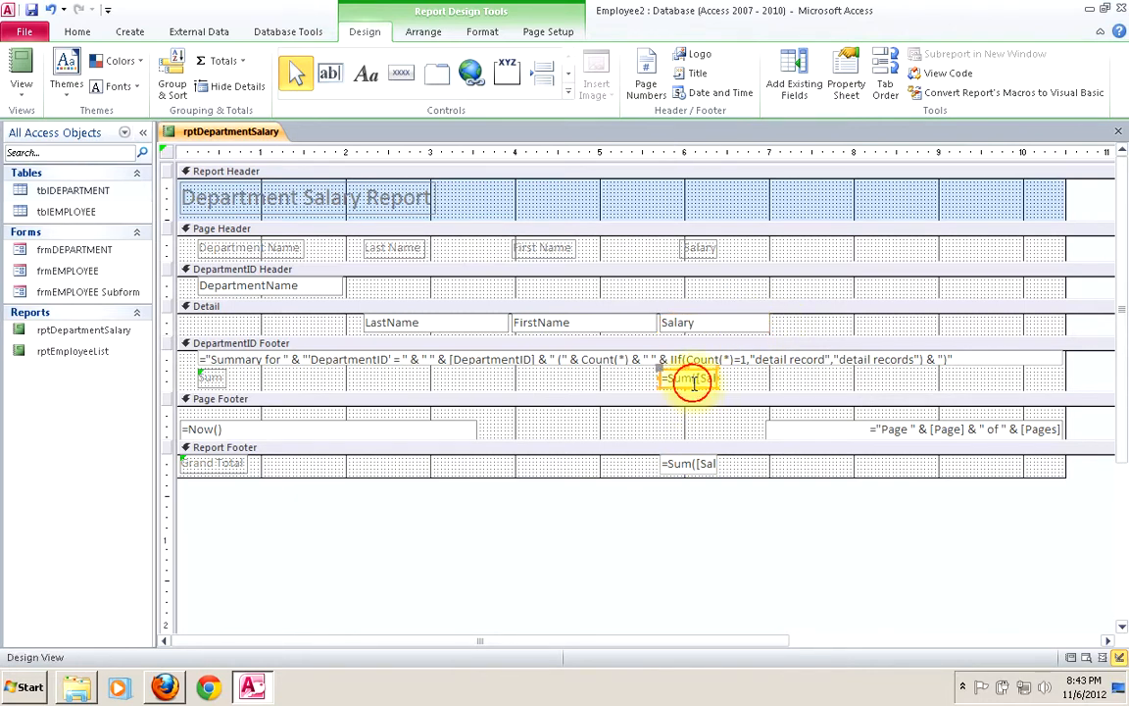
{"action": "left_click_drag", "start_coordinate": [719, 378], "coordinate": [768, 373]}
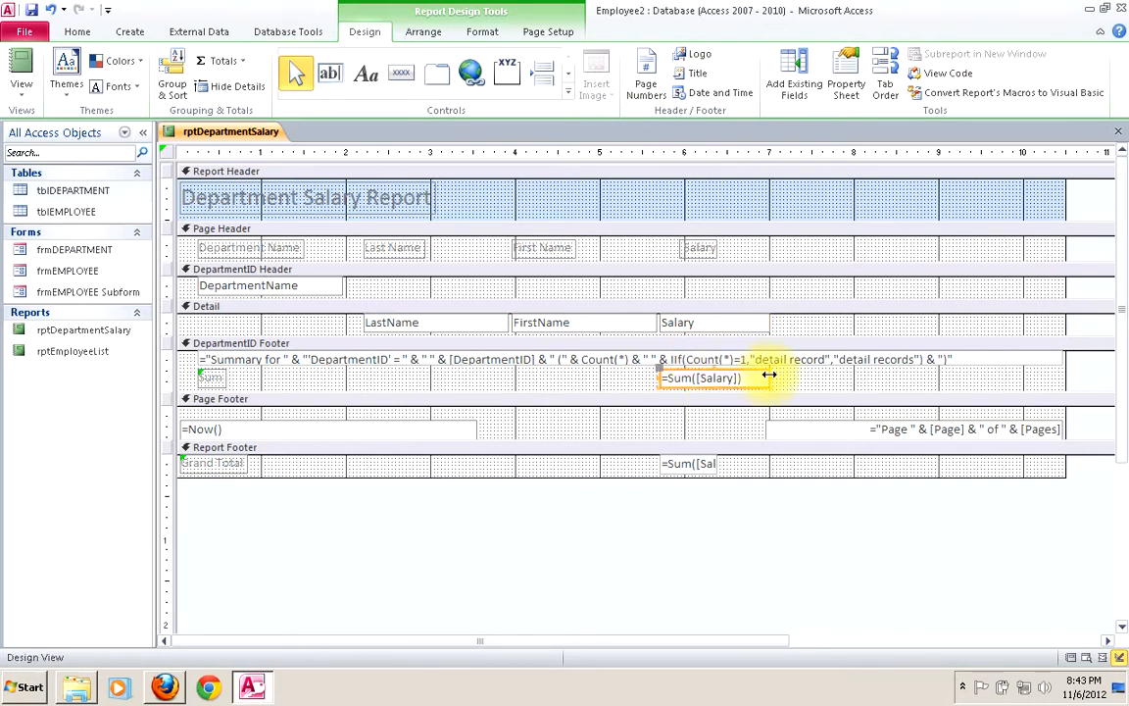
{"action": "left_click", "coordinate": [705, 464]}
{"action": "left_click_drag", "start_coordinate": [714, 464], "coordinate": [768, 463]}
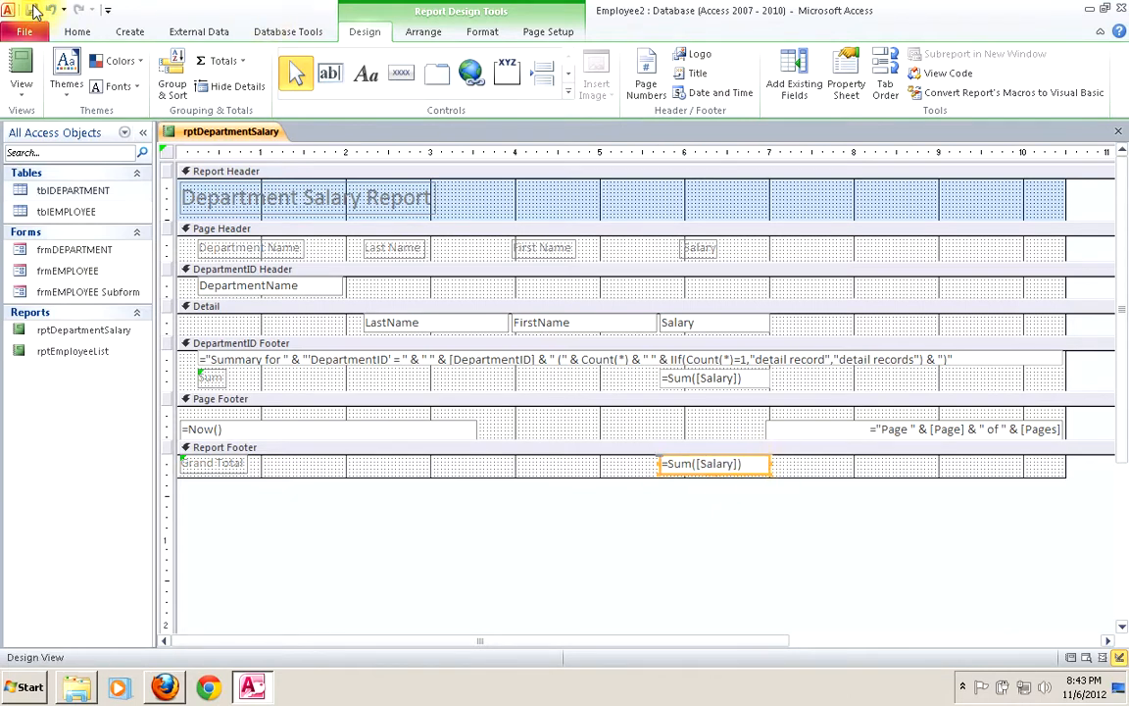
{"action": "left_click", "coordinate": [21, 76]}
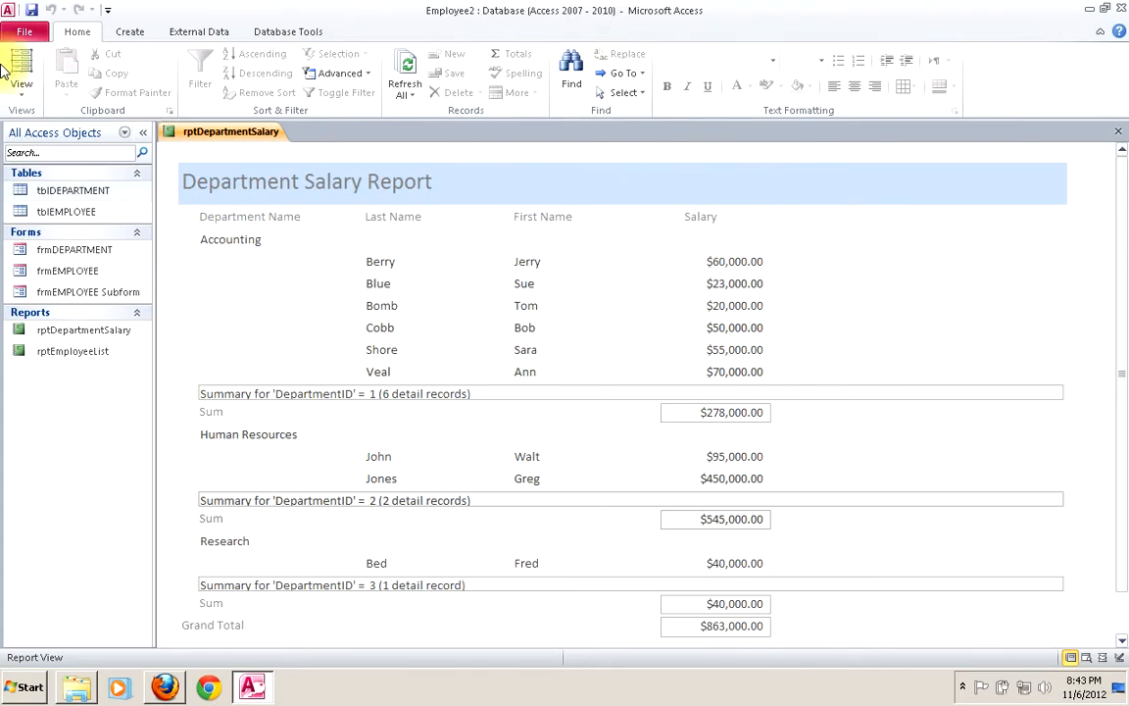
- In Design View, move the Page Header's Salary label right to end at the 7-inch mark, and check it in Report View
{"action": "left_click", "coordinate": [24, 96]}
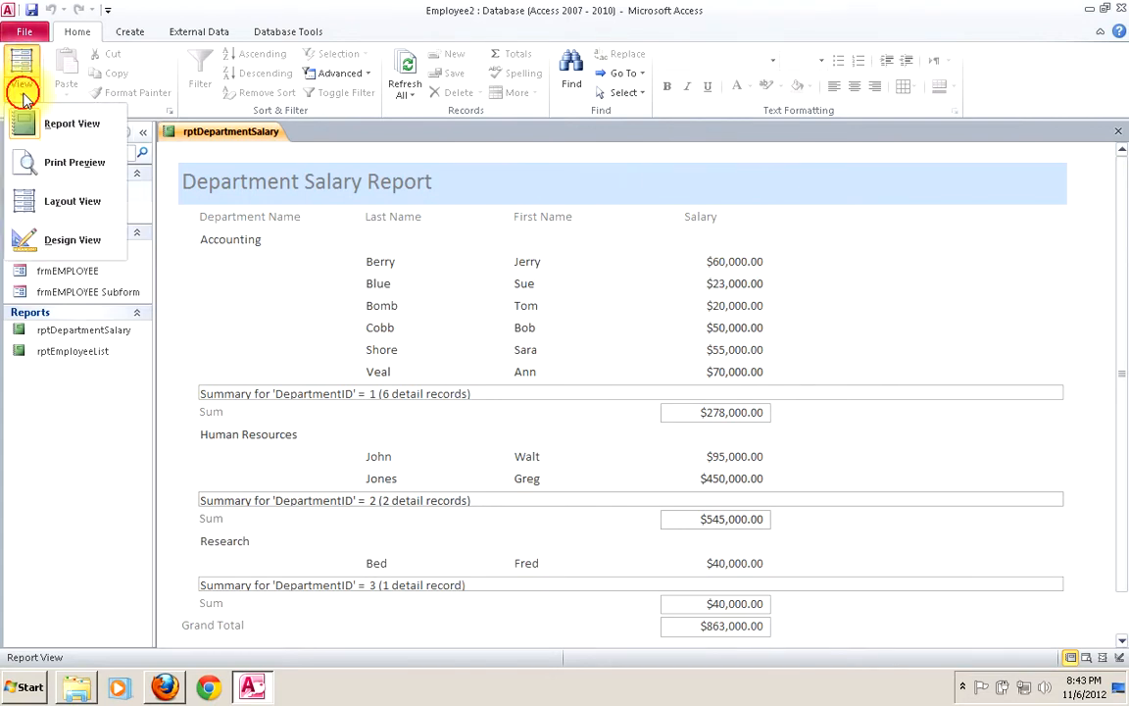
{"action": "left_click", "coordinate": [50, 235]}
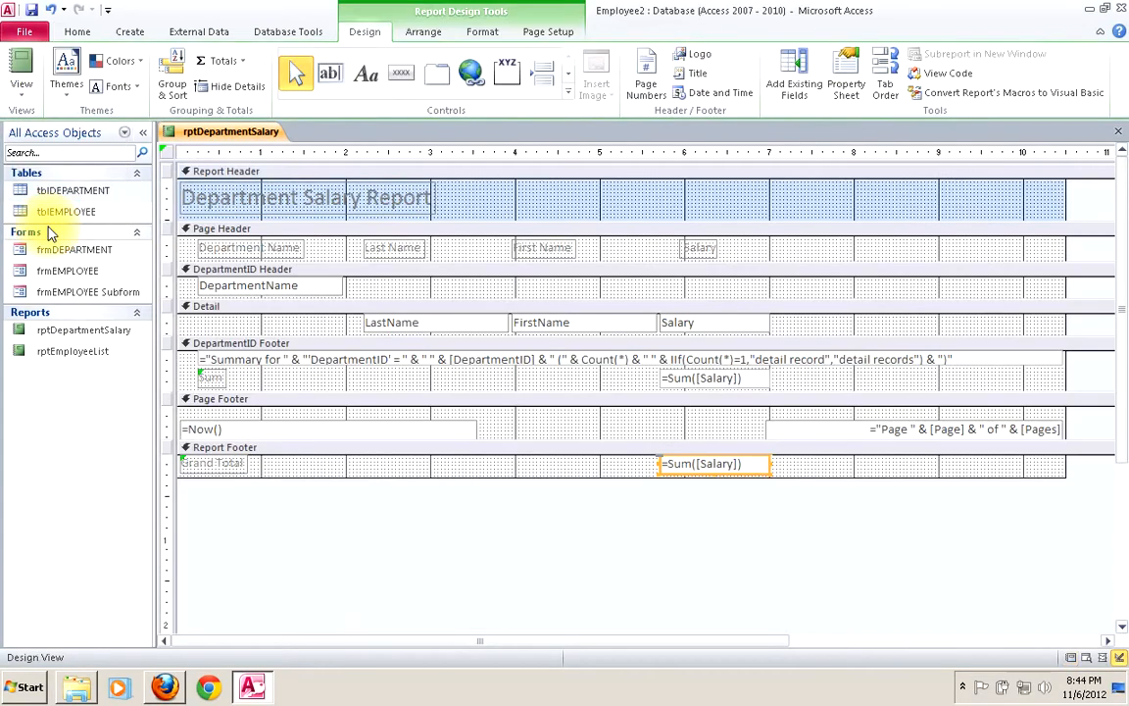
{"action": "left_click", "coordinate": [702, 249]}
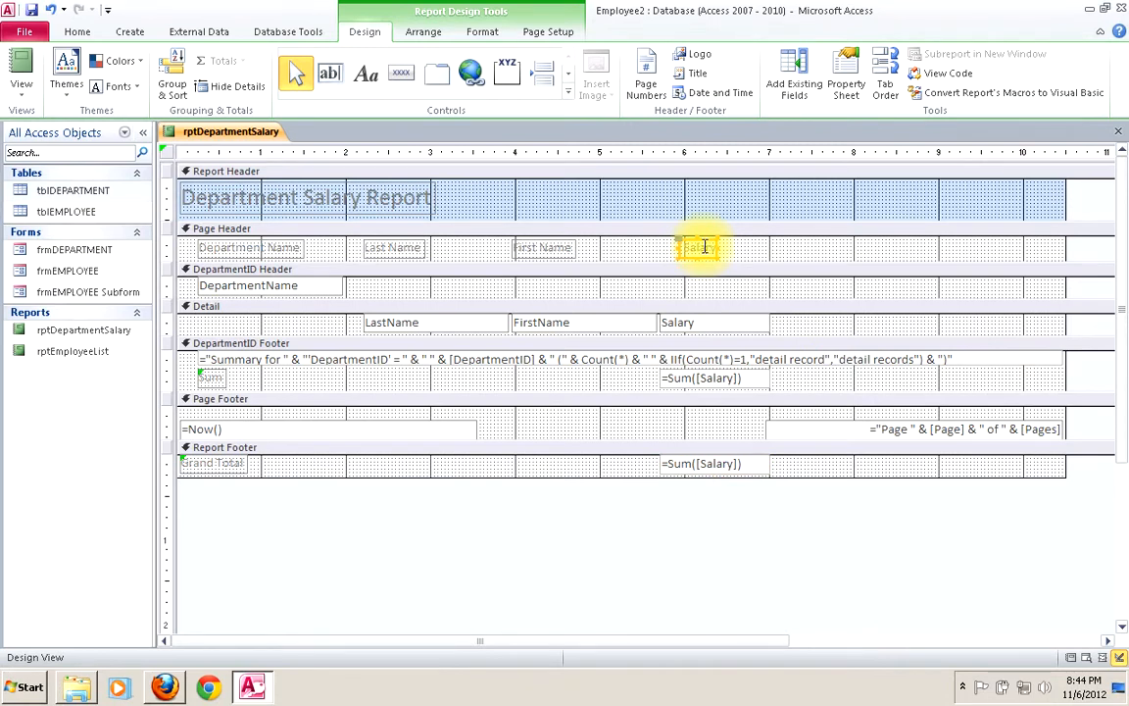
{"action": "left_click_drag", "start_coordinate": [704, 243], "coordinate": [753, 245]}
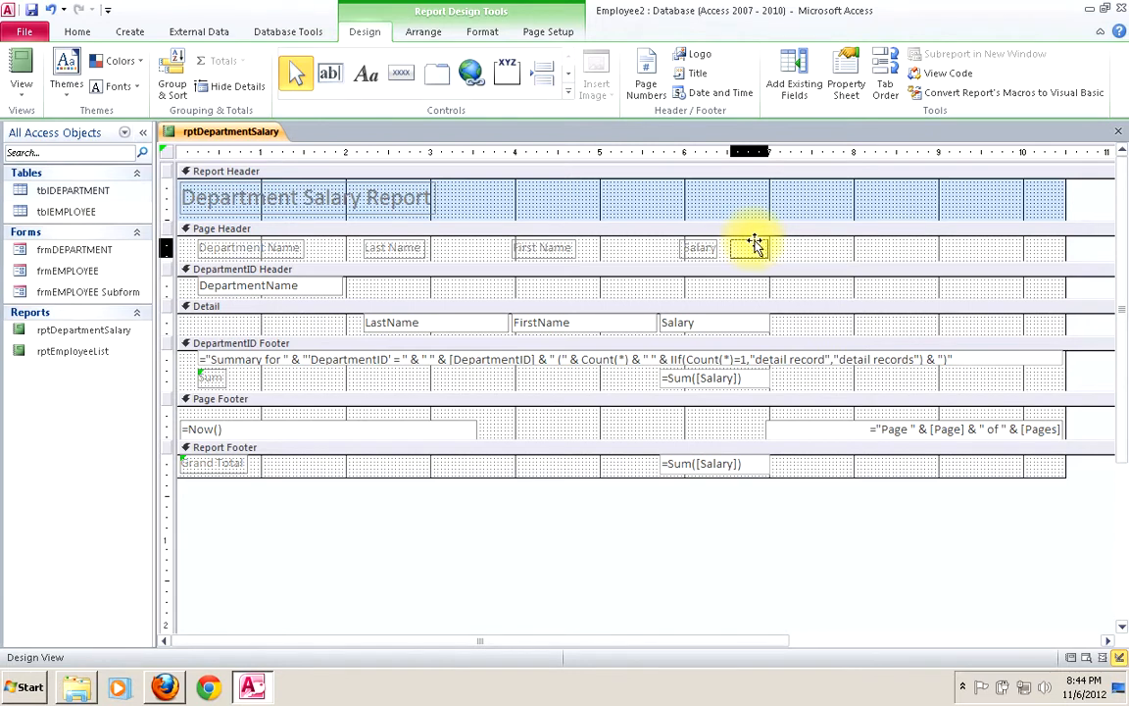
{"action": "left_click_drag", "start_coordinate": [754, 243], "coordinate": [751, 245]}
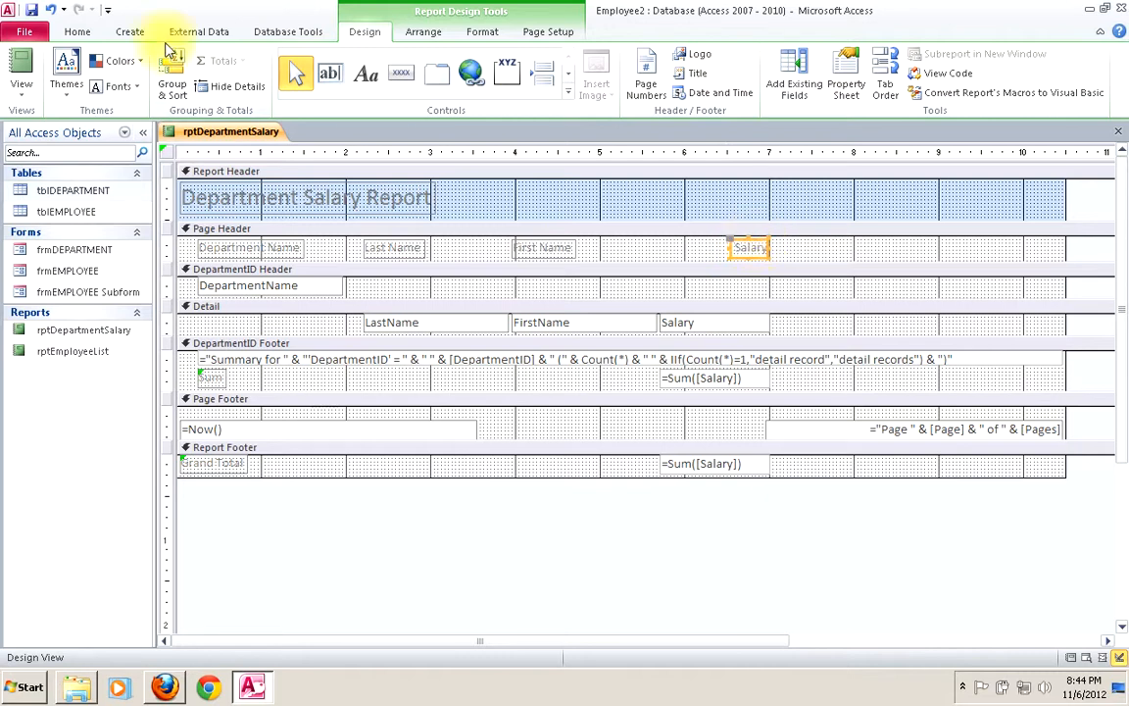
{"action": "left_click", "coordinate": [22, 63]}
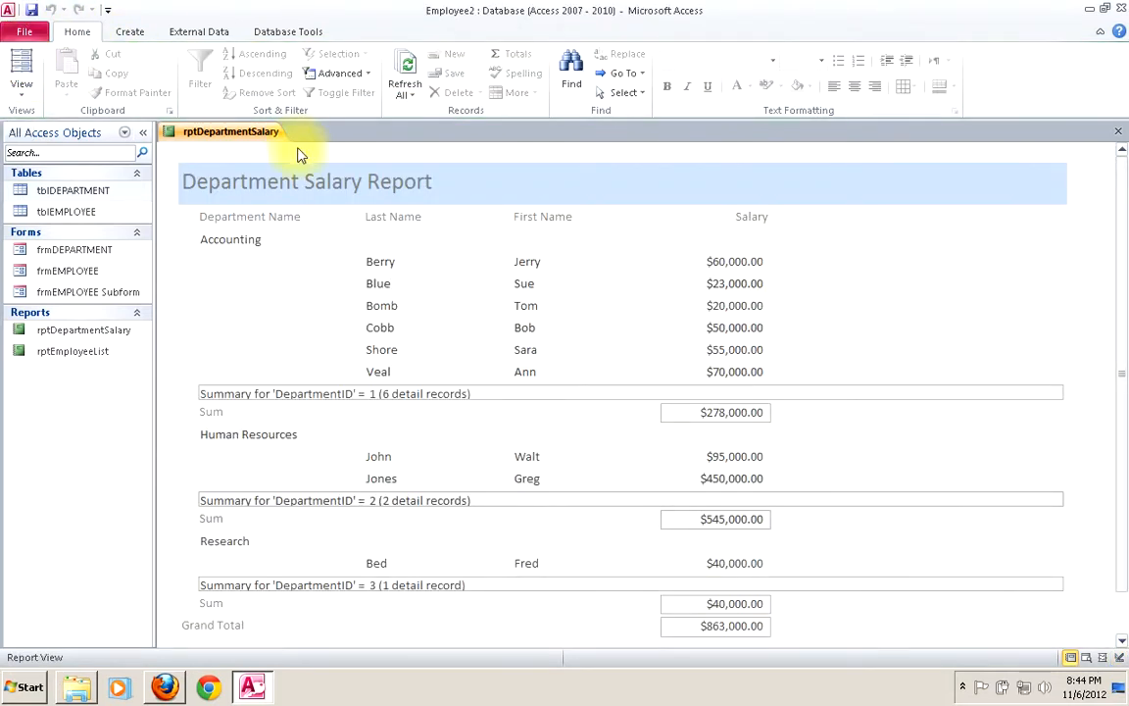
- Return to Design View and shift the Page Header's Salary label left so it ends at about the 6.6-inch mark
{"action": "left_click", "coordinate": [22, 84]}
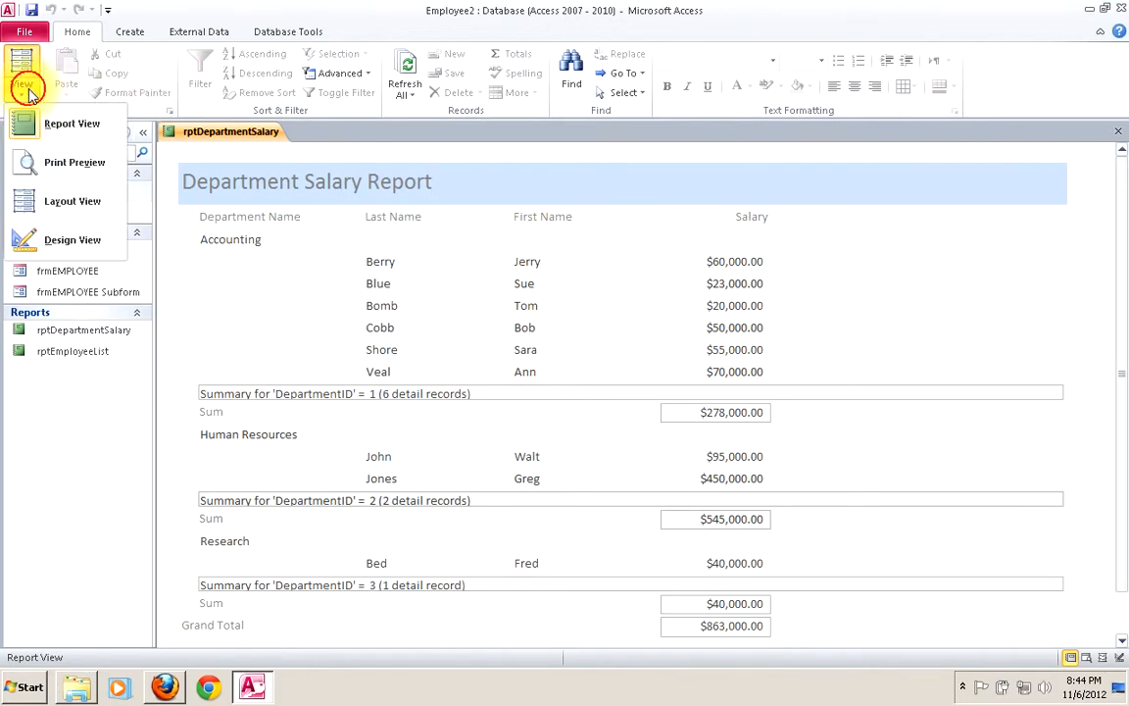
{"action": "left_click", "coordinate": [41, 244]}
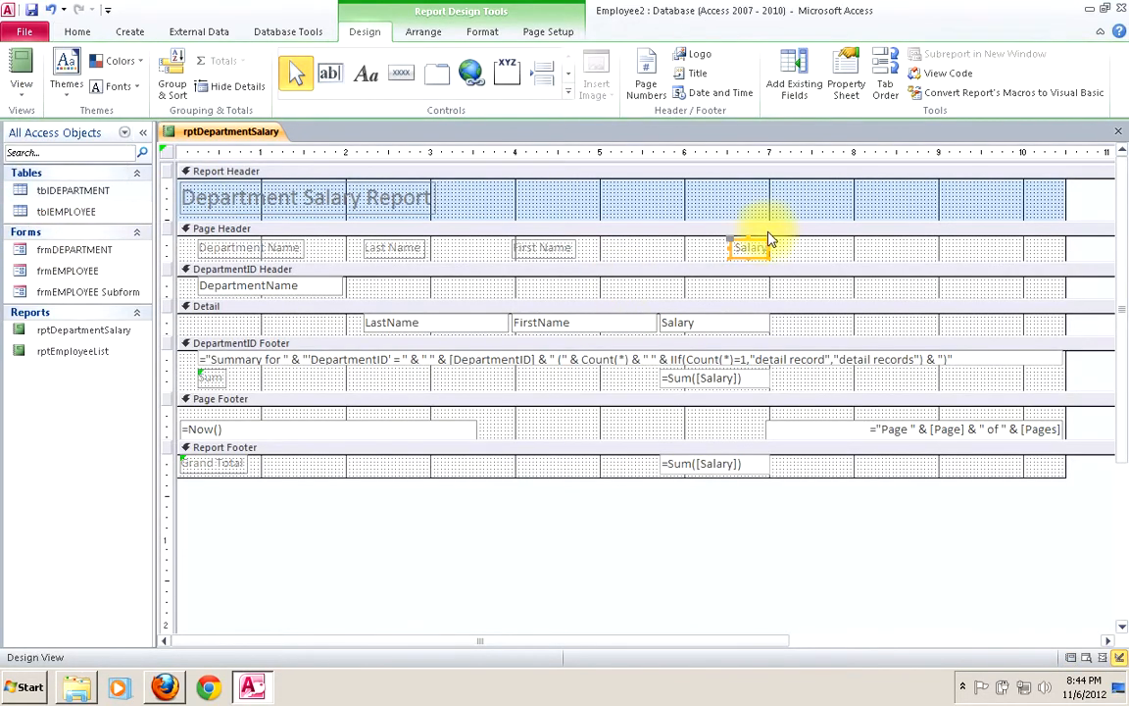
{"action": "left_click_drag", "start_coordinate": [755, 243], "coordinate": [722, 243]}
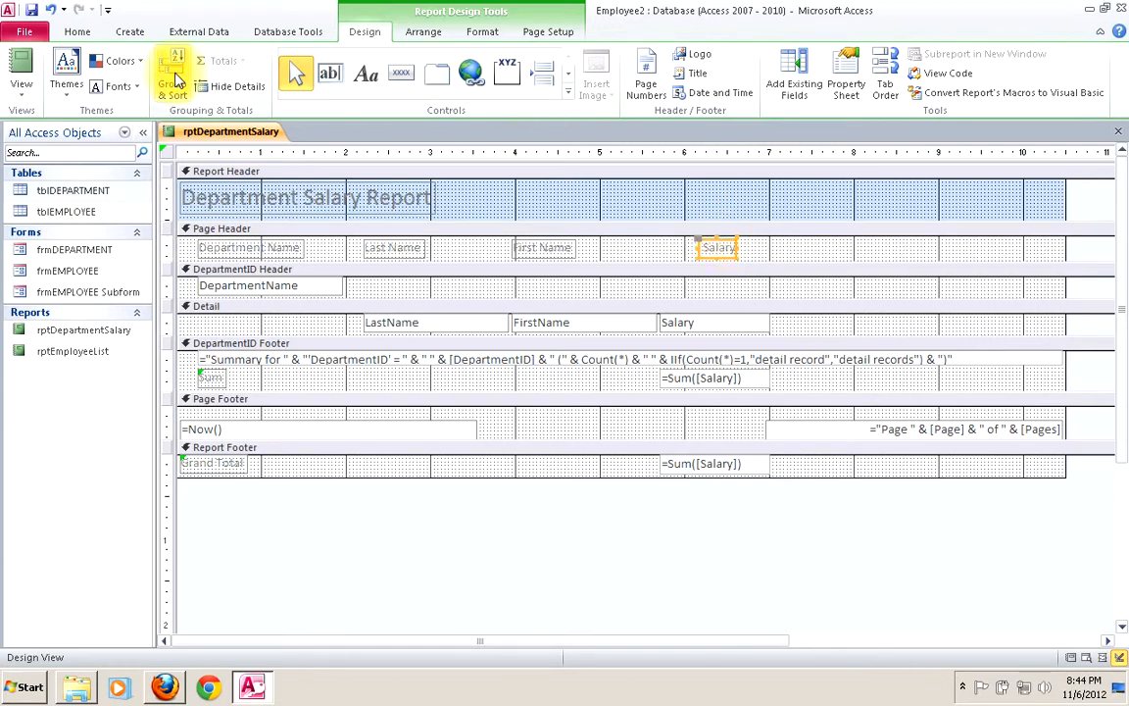
- Display the report in Report View and review the salaries, department sums and grand total through to the page footer
{"action": "left_click", "coordinate": [23, 60]}
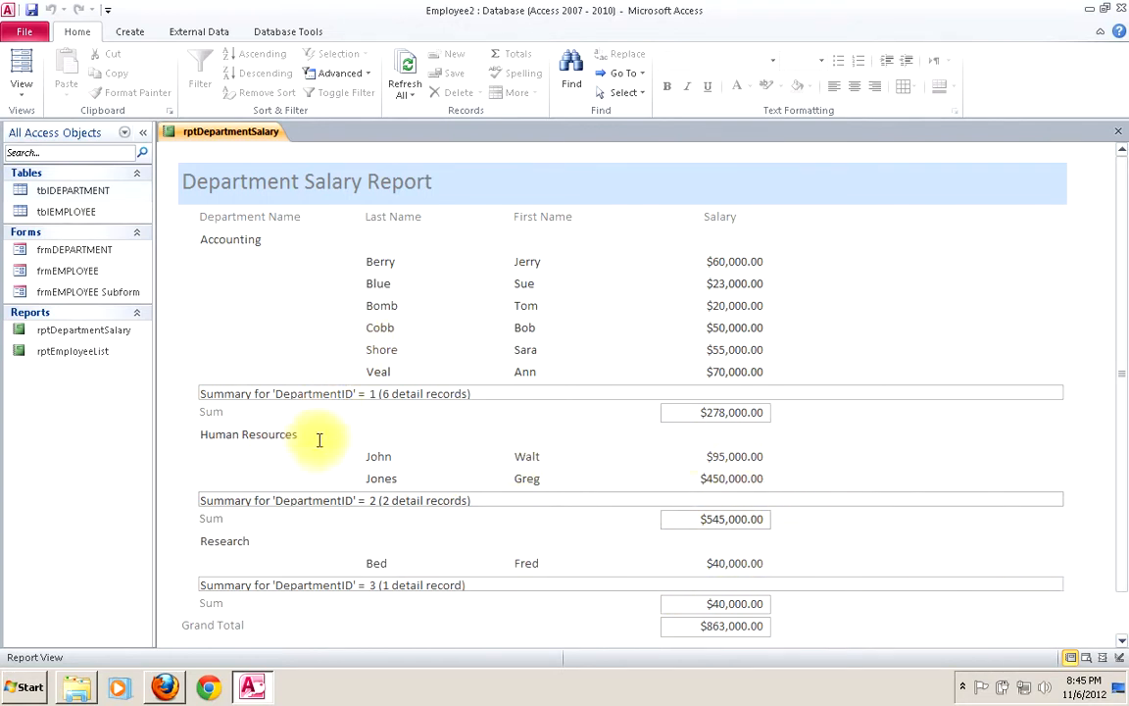
{"action": "scroll", "coordinate": [1122, 647], "scroll_direction": "down", "scroll_amount": 1}
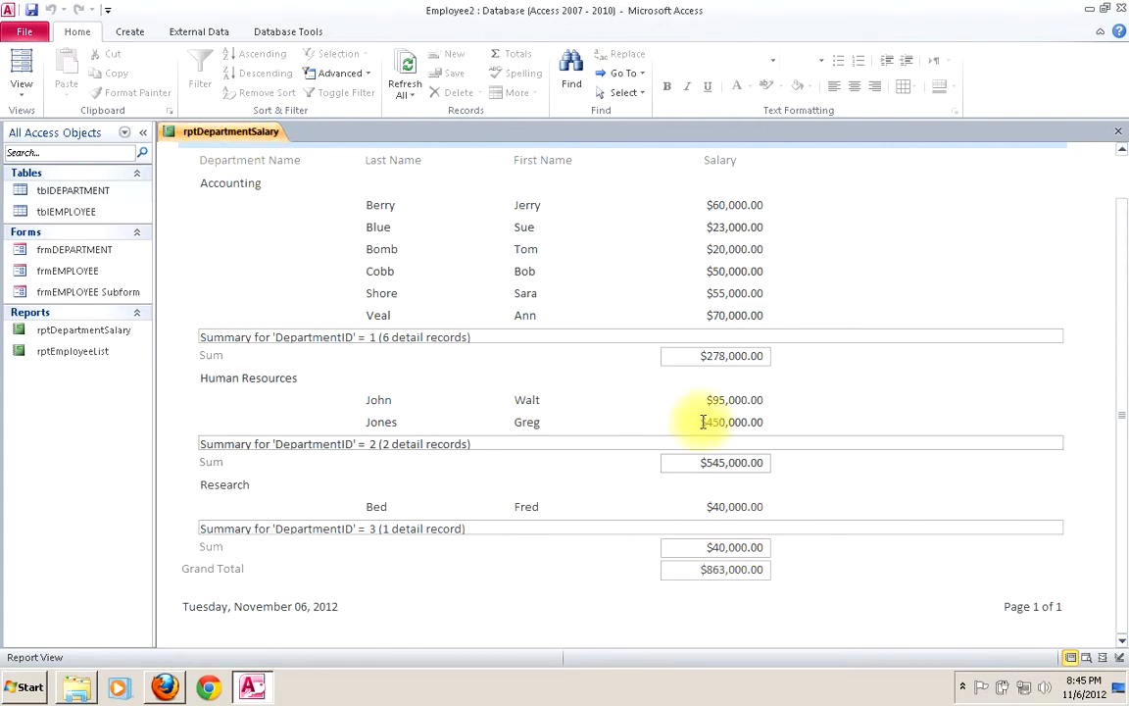
{"action": "left_click", "coordinate": [1122, 150]}
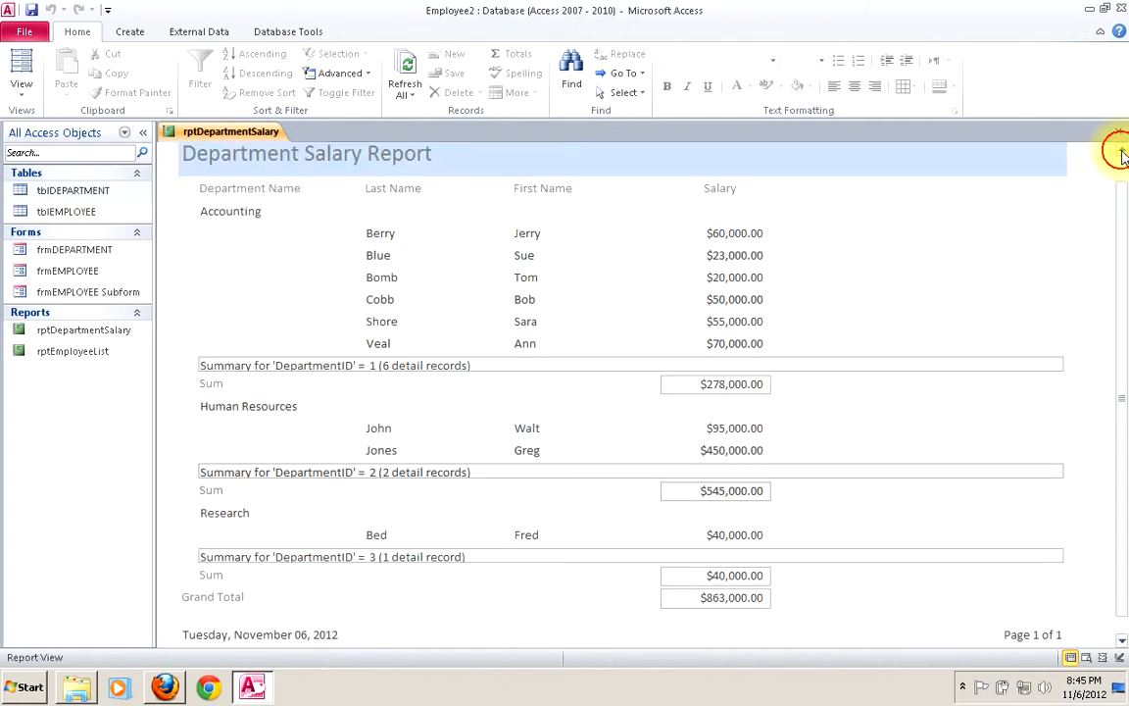
{"action": "left_click", "coordinate": [1122, 152]}
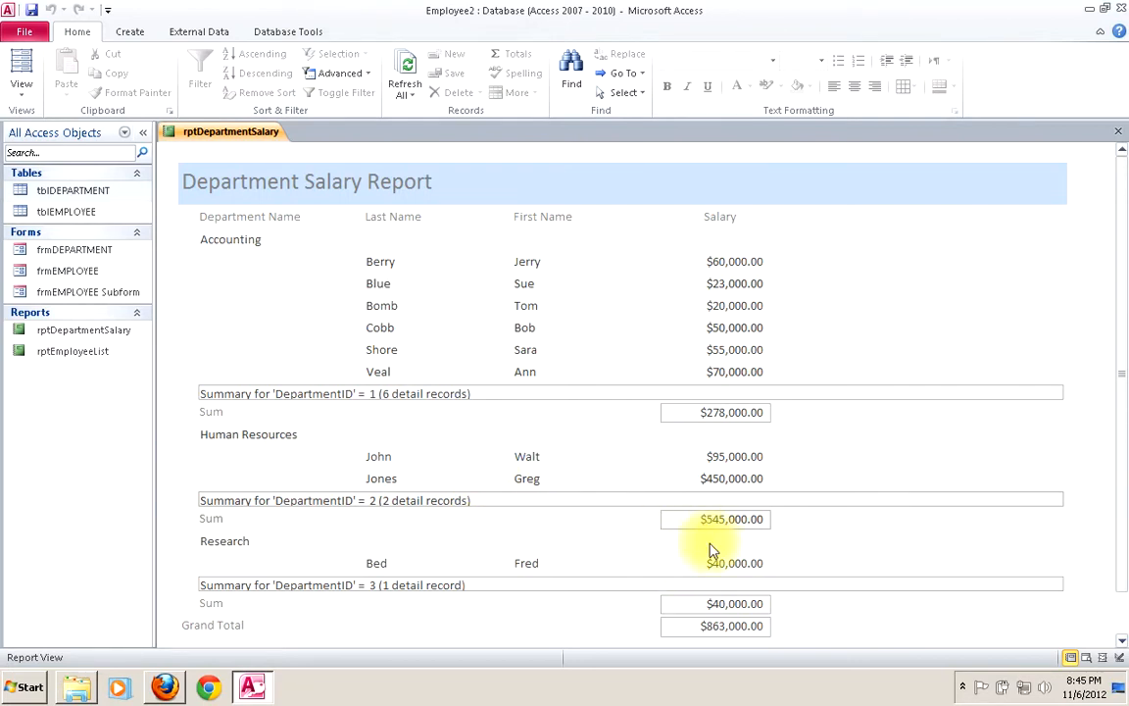
- In Design View, cut the "Summary for" expression text box from the DepartmentID Footer
{"action": "right_click", "coordinate": [201, 141]}
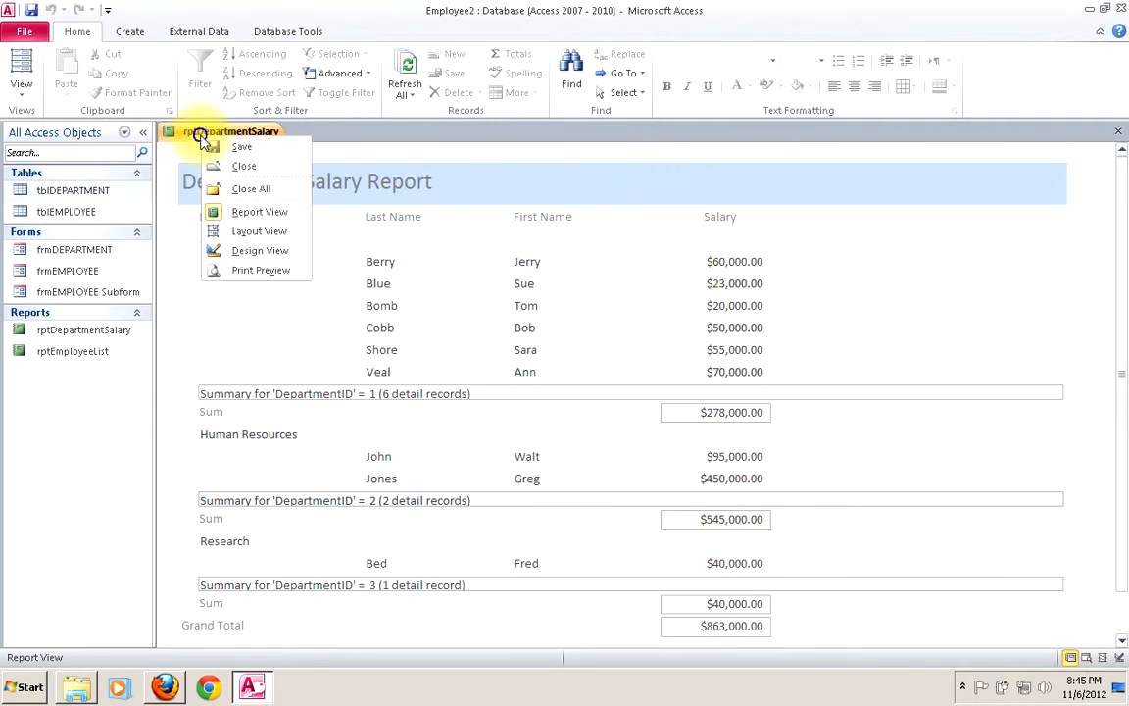
{"action": "left_click", "coordinate": [232, 252]}
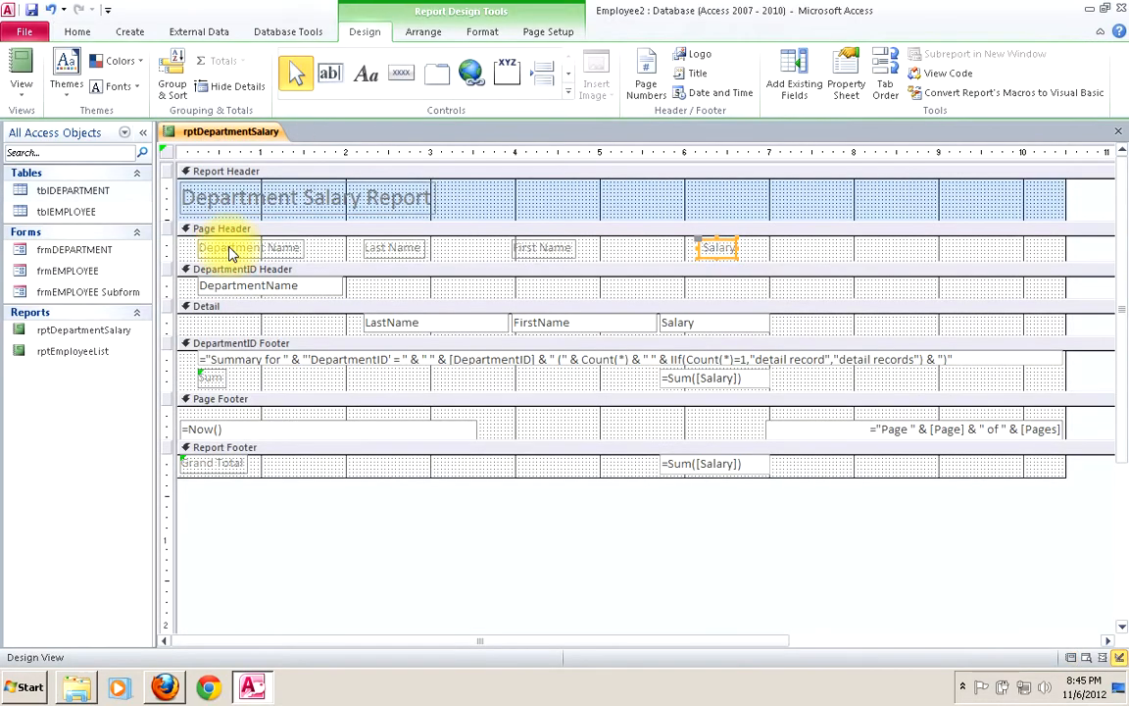
{"action": "left_click", "coordinate": [374, 359]}
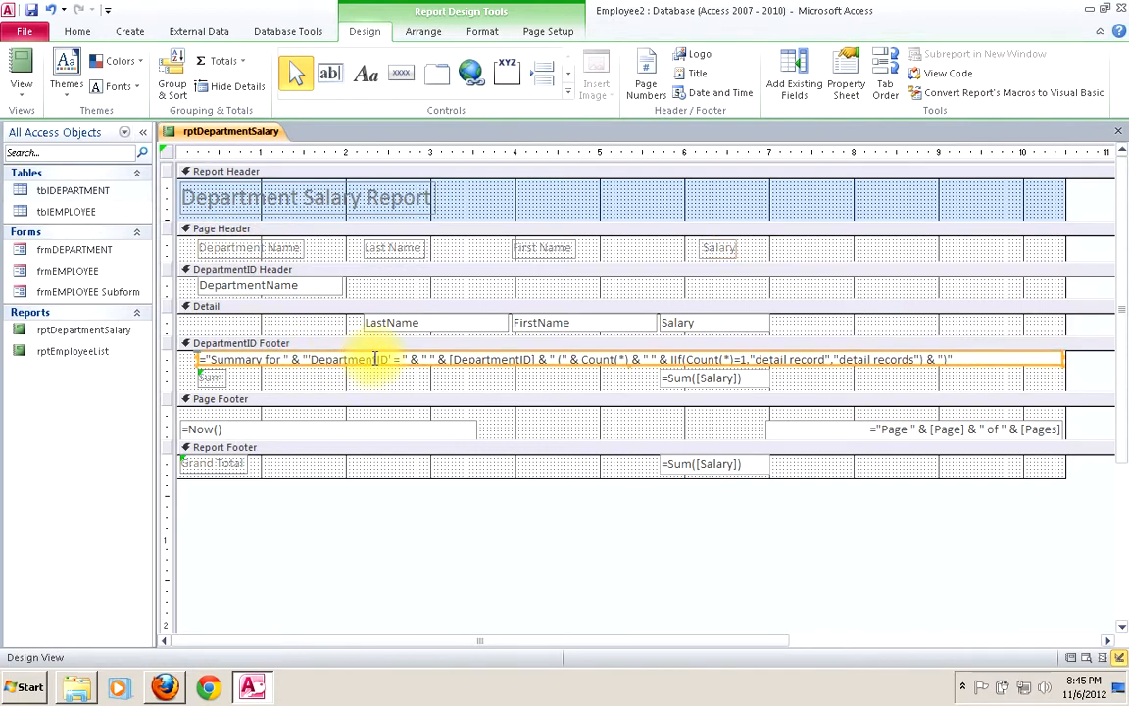
{"action": "right_click", "coordinate": [376, 365]}
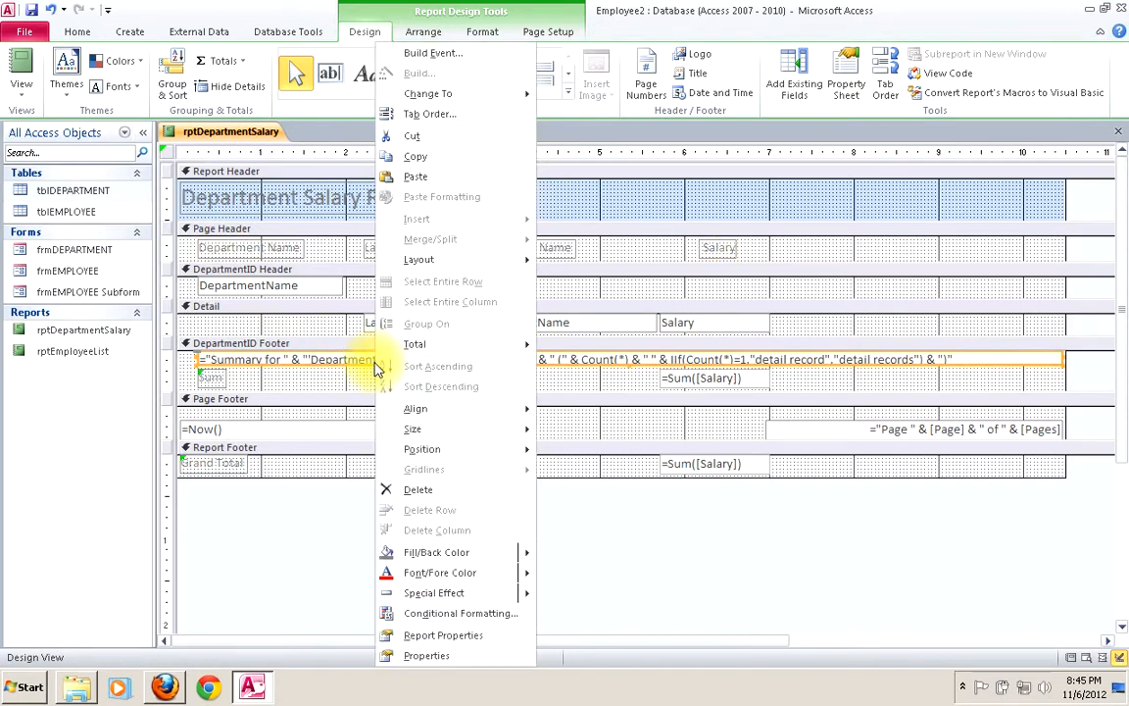
{"action": "left_click", "coordinate": [425, 136]}
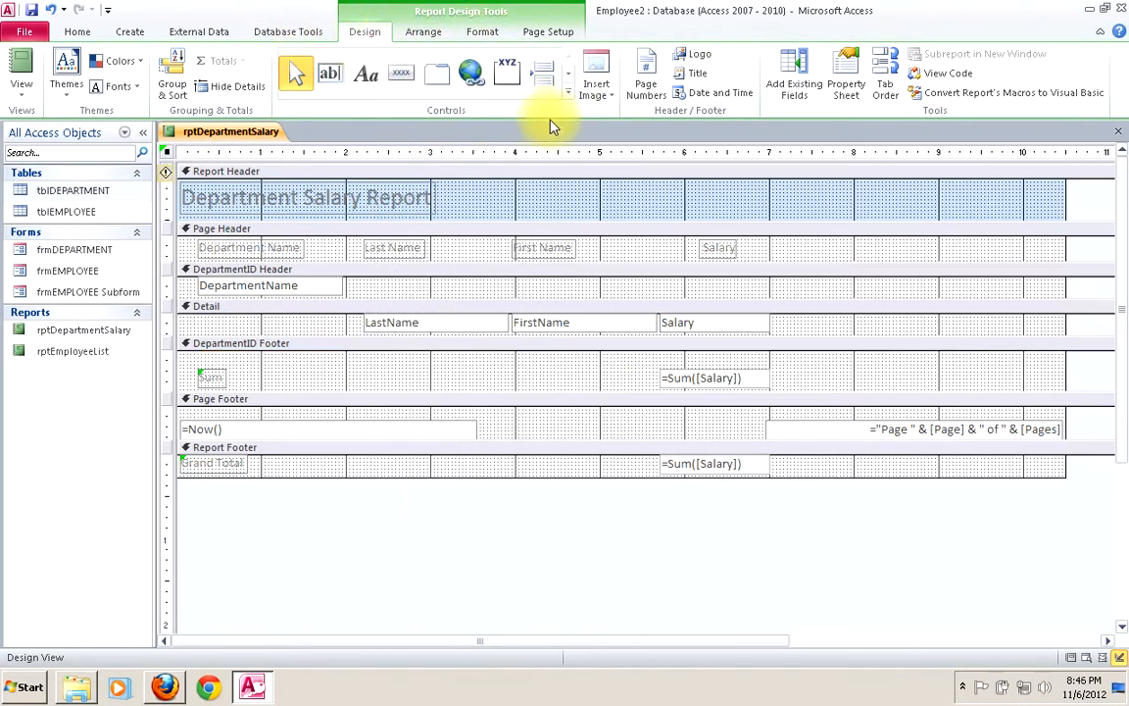
- Draw a line across the DepartmentID Footer above the Sum label, from the section's left edge to about the 10.3-inch mark
{"action": "left_click", "coordinate": [568, 75]}
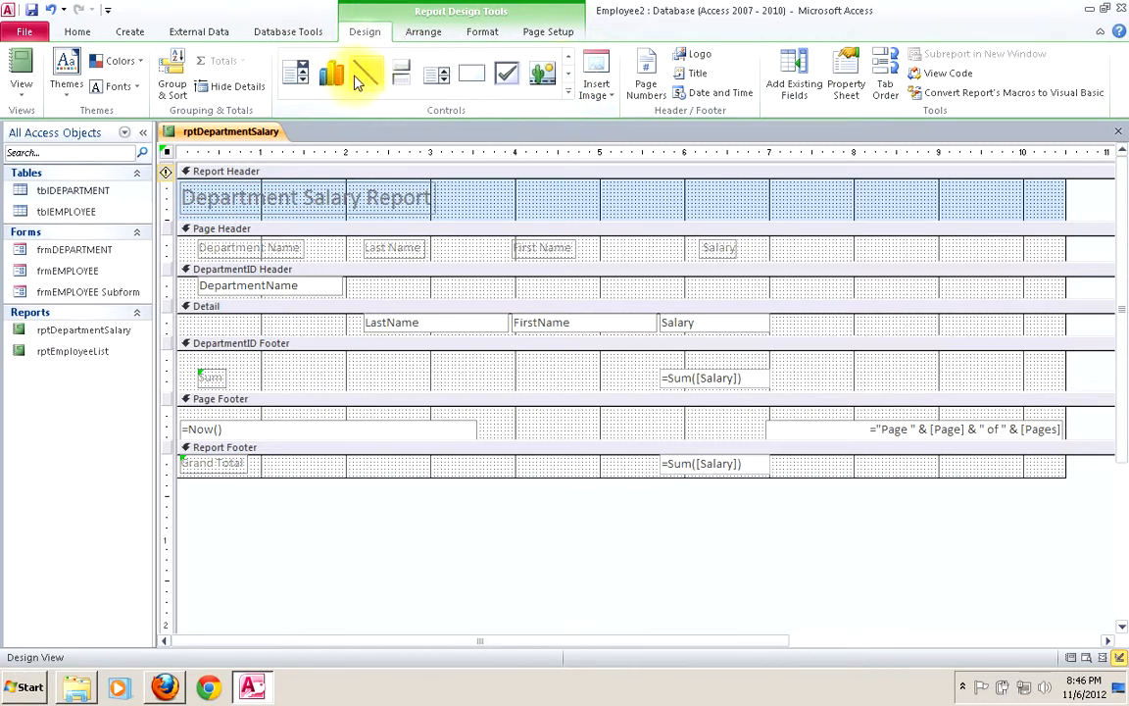
{"action": "left_click", "coordinate": [366, 75]}
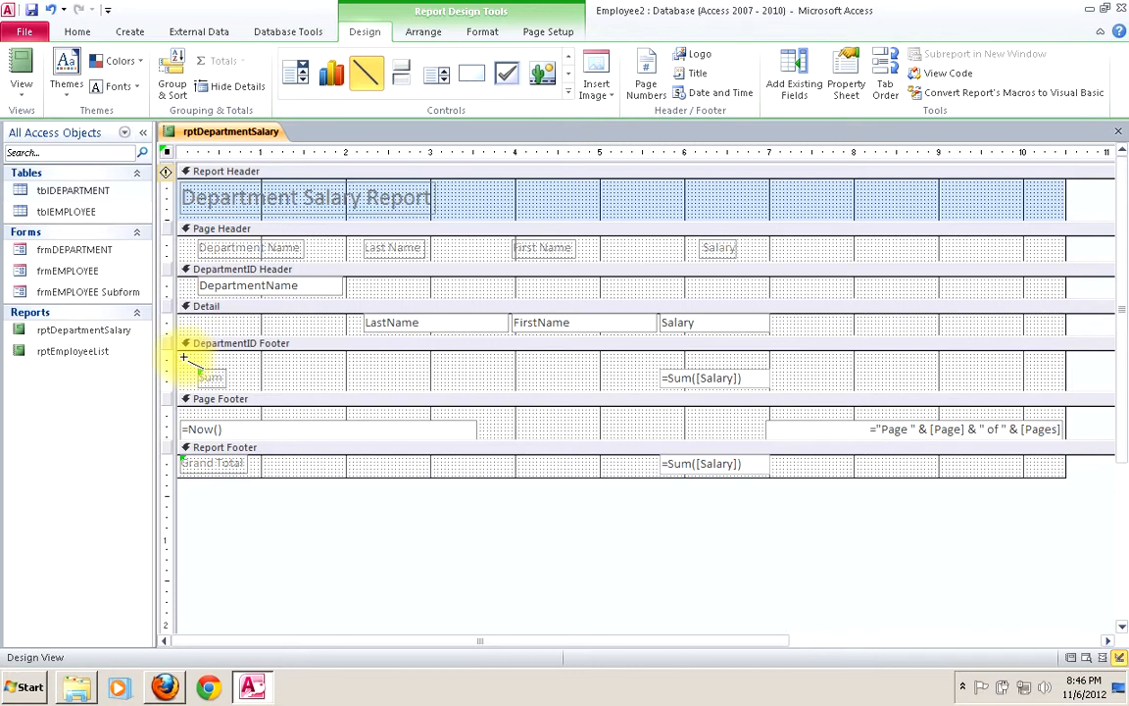
{"action": "left_click_drag", "start_coordinate": [184, 358], "coordinate": [1052, 358]}
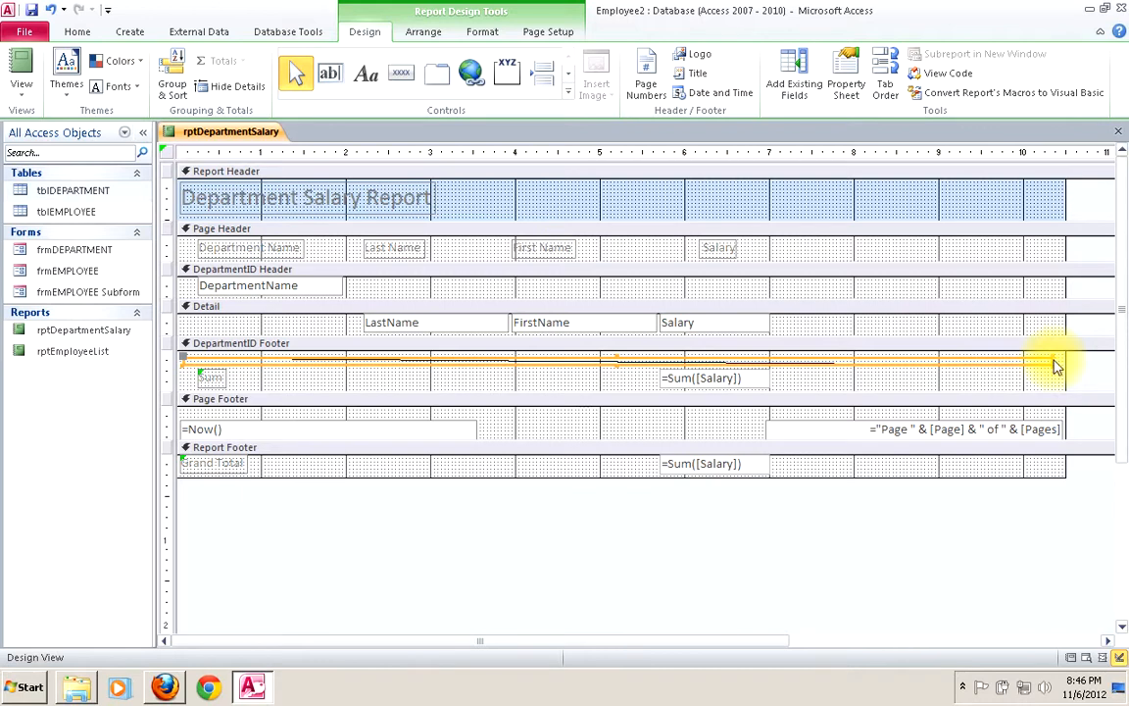
{"action": "left_click_drag", "start_coordinate": [1054, 362], "coordinate": [1053, 359]}
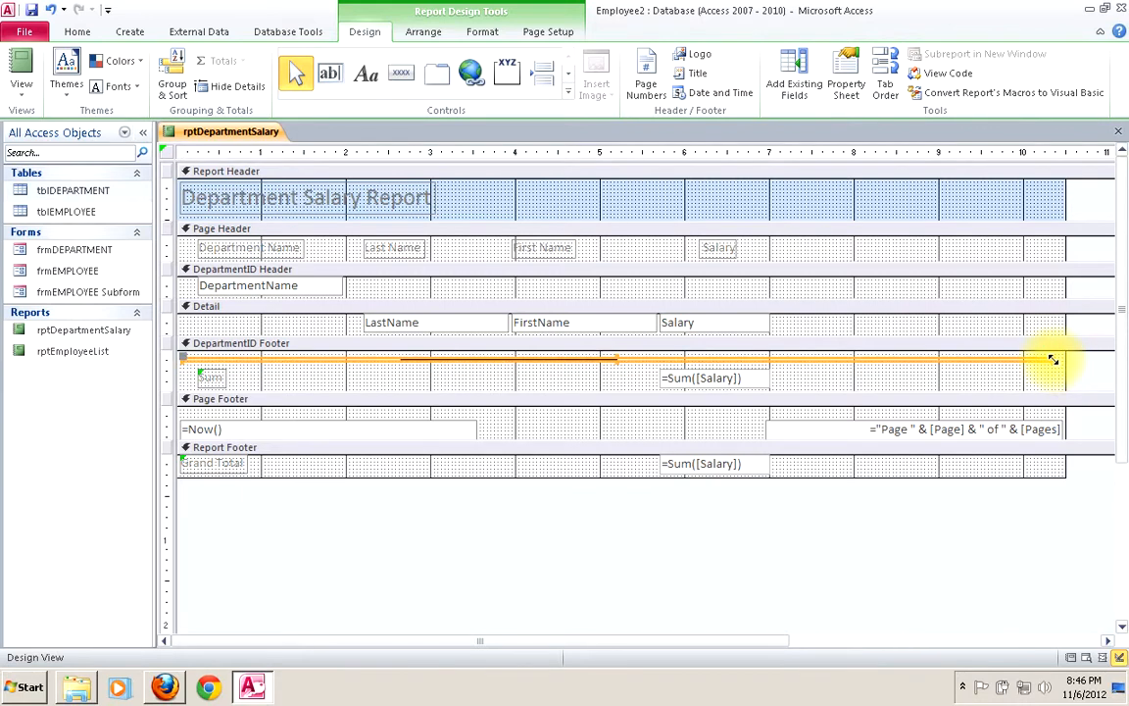
- Straighten the DepartmentID Footer line so it is exactly horizontal, and check it in Report View
{"action": "left_click", "coordinate": [1007, 380]}
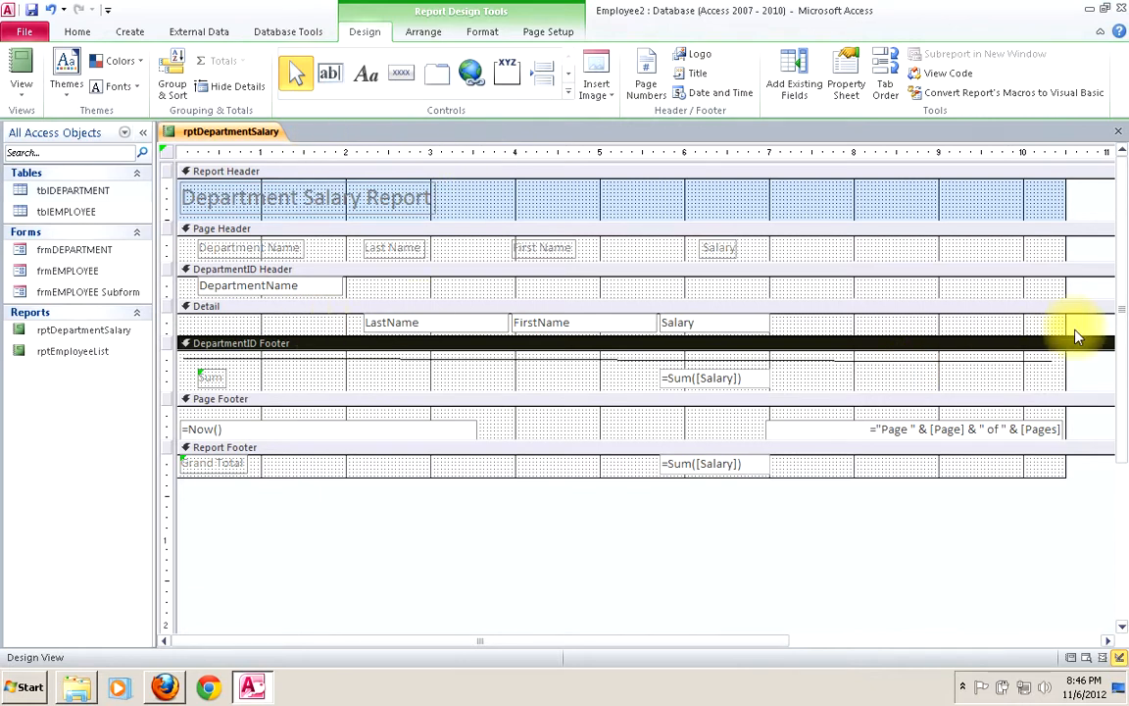
{"action": "left_click", "coordinate": [1042, 360]}
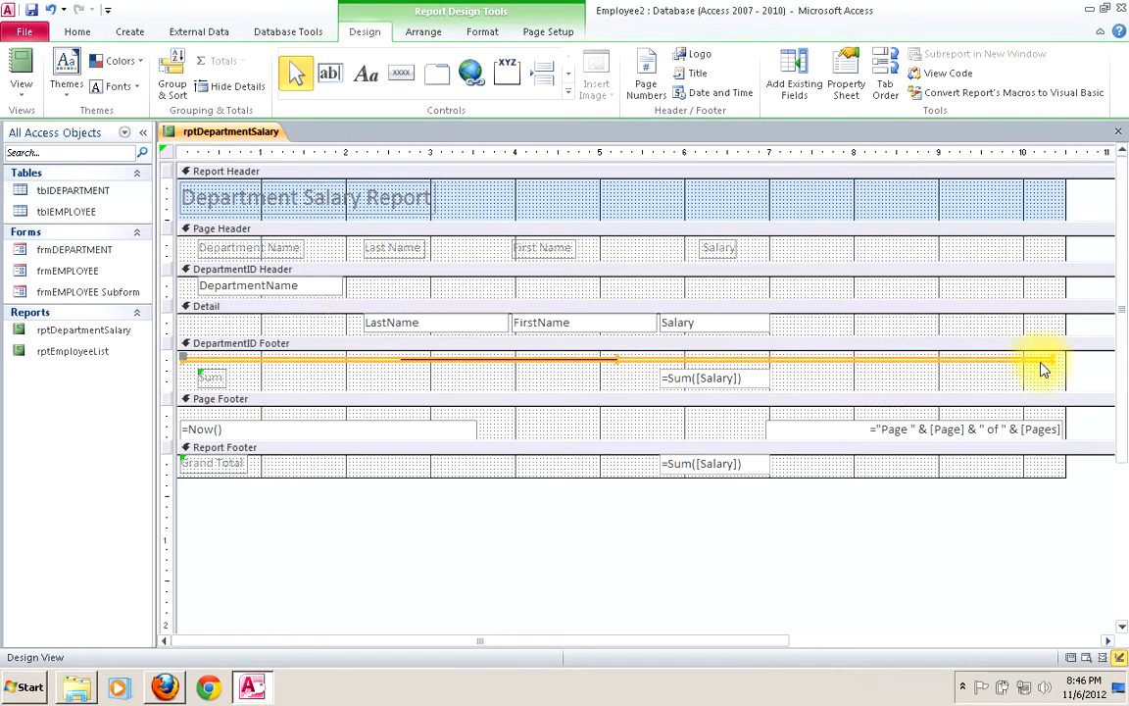
{"action": "left_click_drag", "start_coordinate": [1053, 362], "coordinate": [1053, 360]}
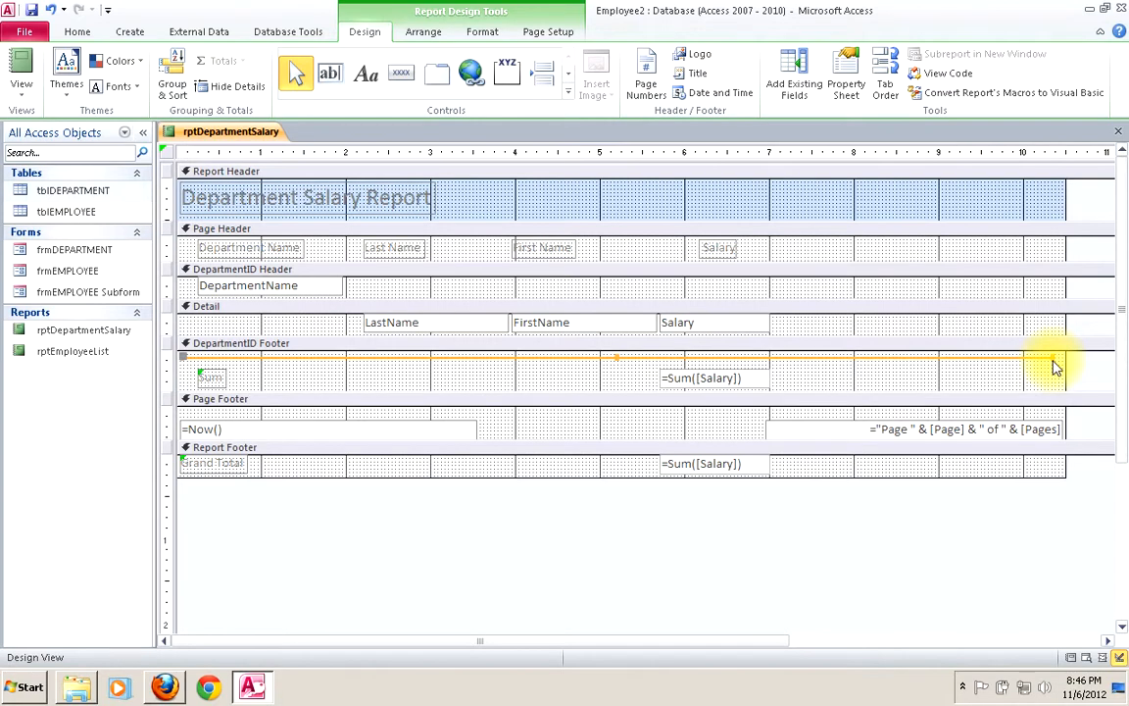
{"action": "left_click", "coordinate": [965, 382]}
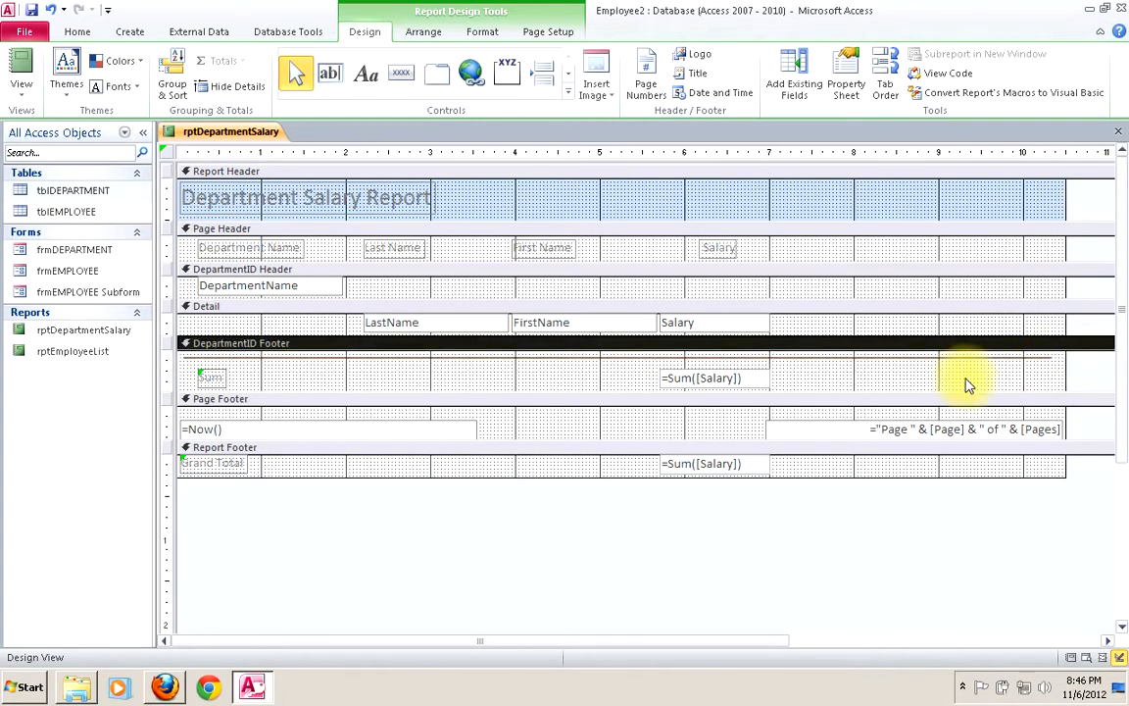
{"action": "left_click", "coordinate": [23, 67]}
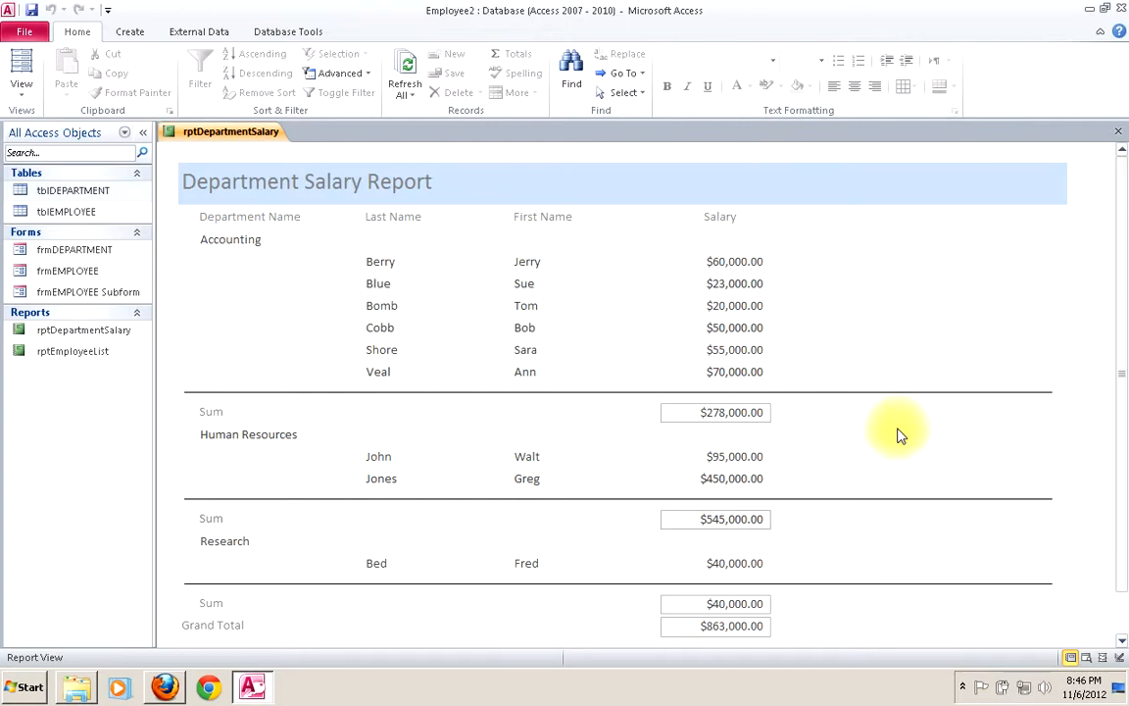
- In Design View, move the Sum and Grand Total labels right beside their salary sum boxes, and check them in Report View
{"action": "left_click", "coordinate": [27, 98]}
{"action": "left_click", "coordinate": [44, 242]}
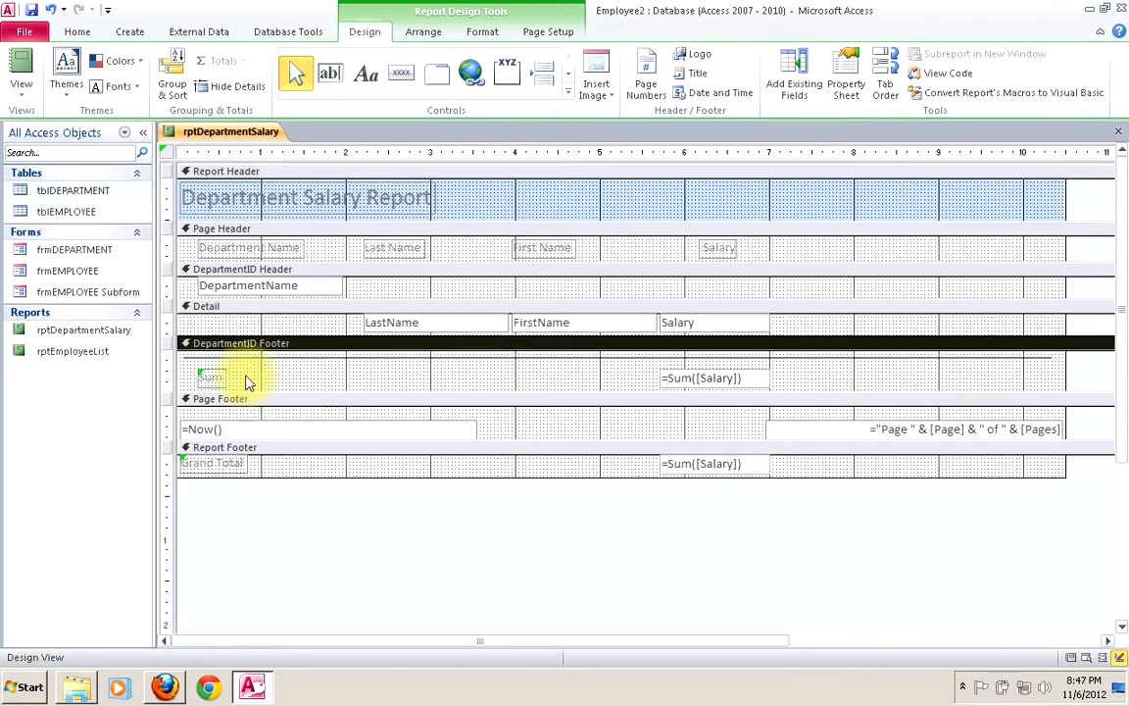
{"action": "left_click", "coordinate": [218, 376]}
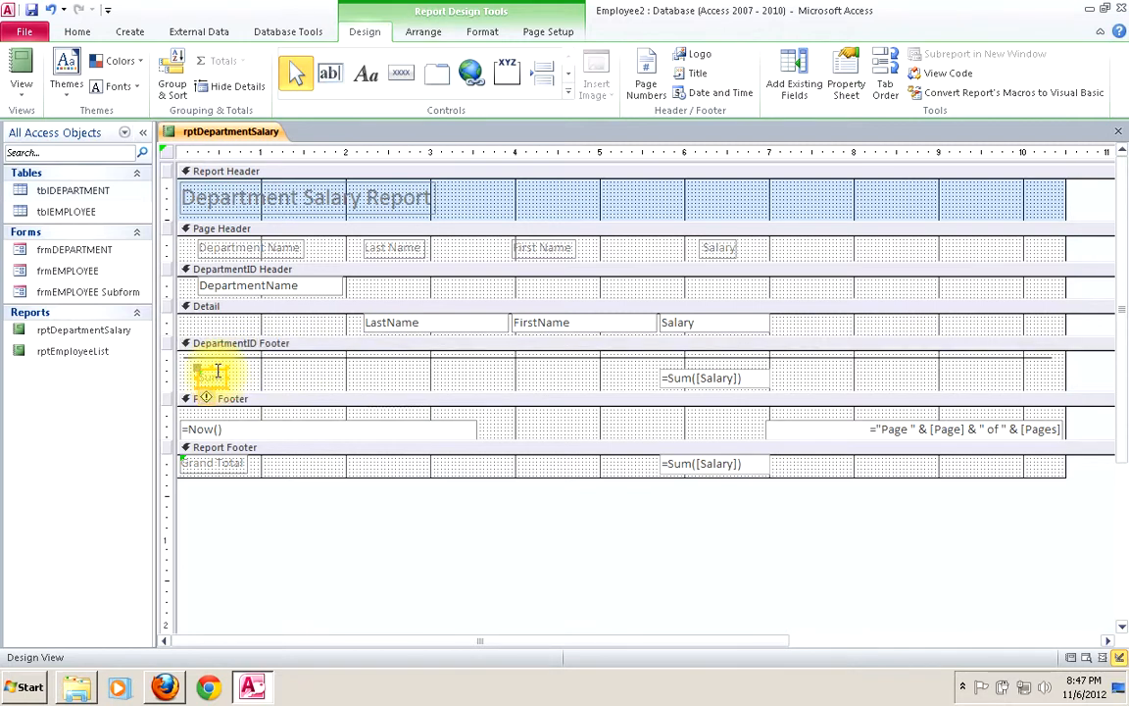
{"action": "mouse_move", "coordinate": [218, 372]}
{"action": "left_mouse_down"}
{"action": "mouse_move", "coordinate": [584, 353]}
{"action": "mouse_move", "coordinate": [622, 376]}
{"action": "mouse_move", "coordinate": [642, 373]}
{"action": "left_mouse_up"}
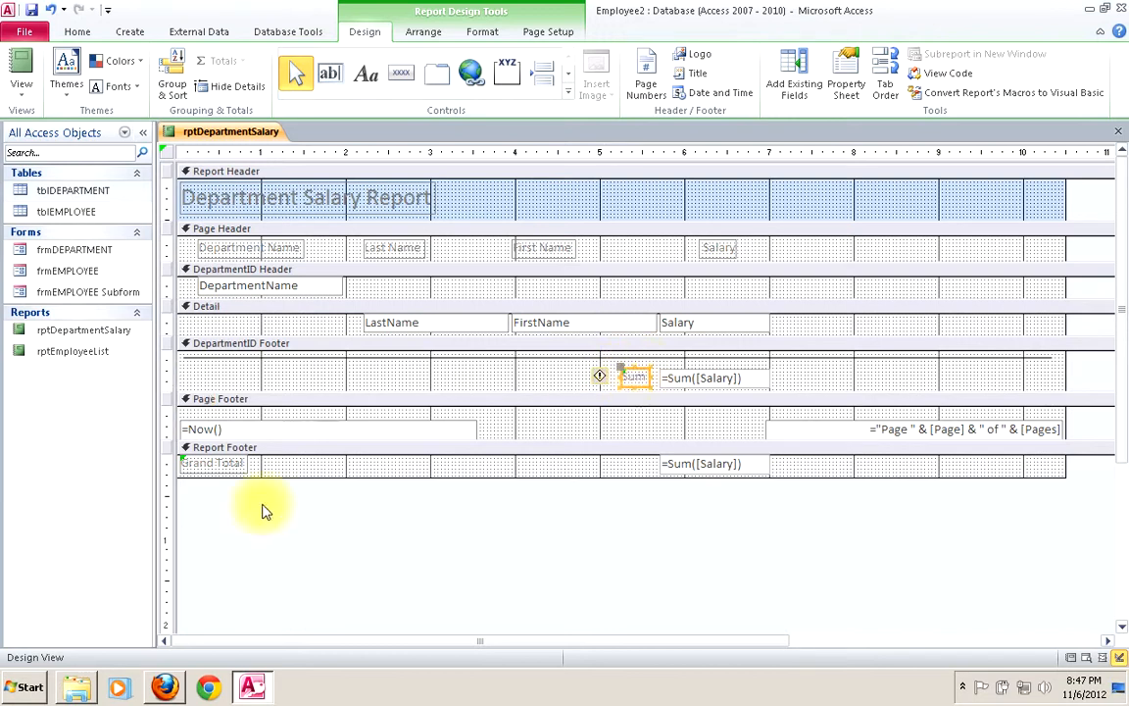
{"action": "left_click", "coordinate": [224, 467]}
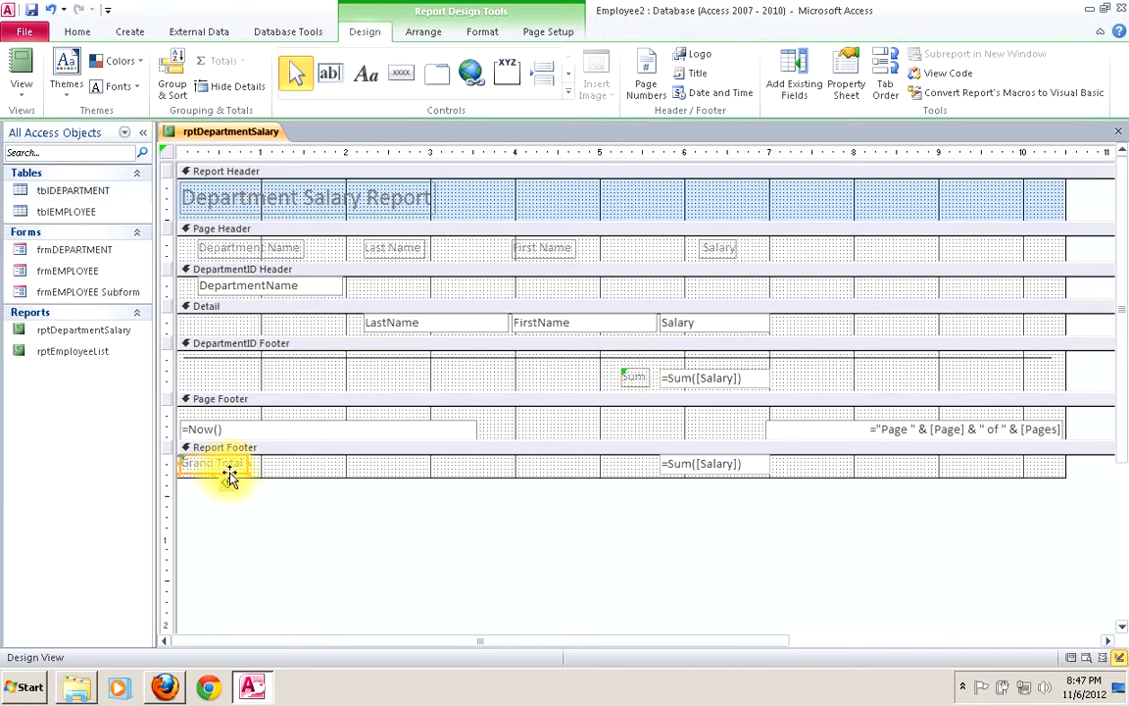
{"action": "mouse_move", "coordinate": [226, 469]}
{"action": "left_mouse_down"}
{"action": "mouse_move", "coordinate": [327, 478]}
{"action": "mouse_move", "coordinate": [636, 465]}
{"action": "left_mouse_up"}
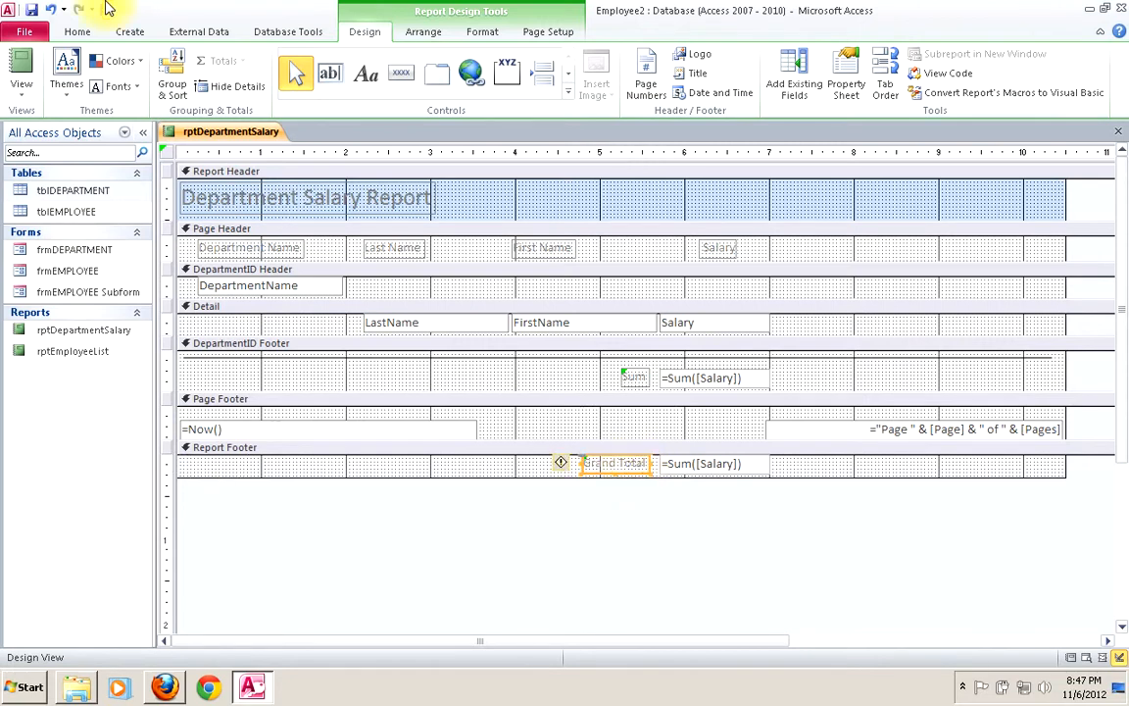
{"action": "left_click", "coordinate": [21, 67]}
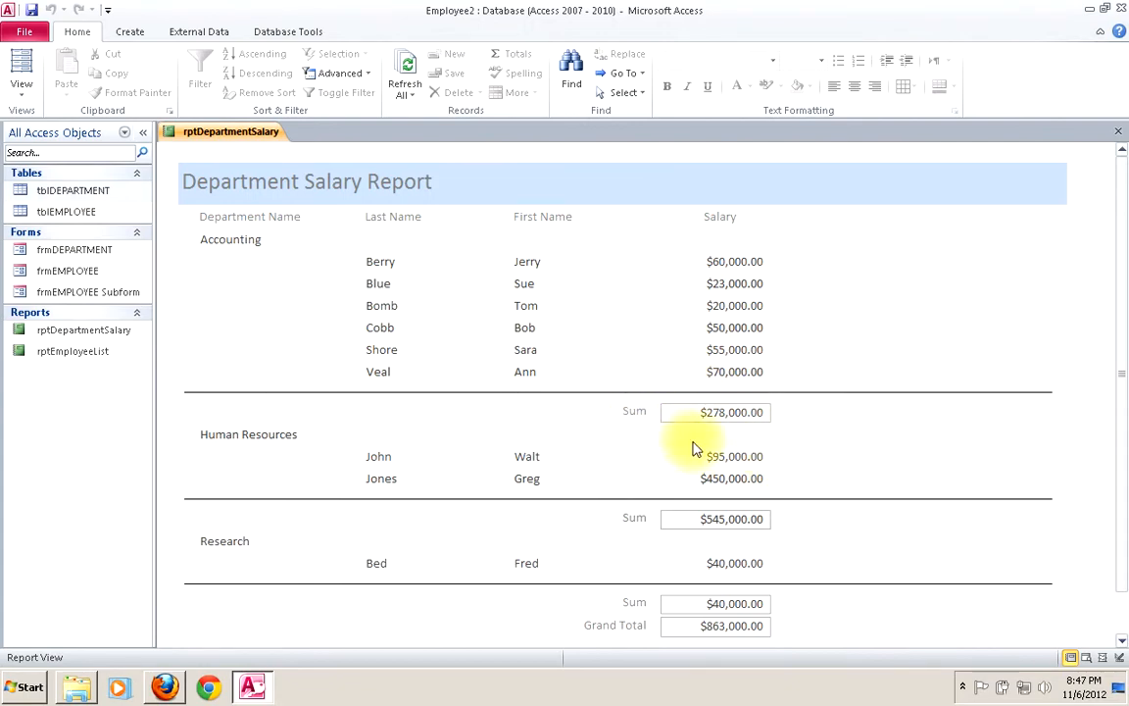
- In Design View, create a conditional formatting rule for the Detail section's Salary field with the condition field value greater than 100000
{"action": "right_click", "coordinate": [196, 132]}
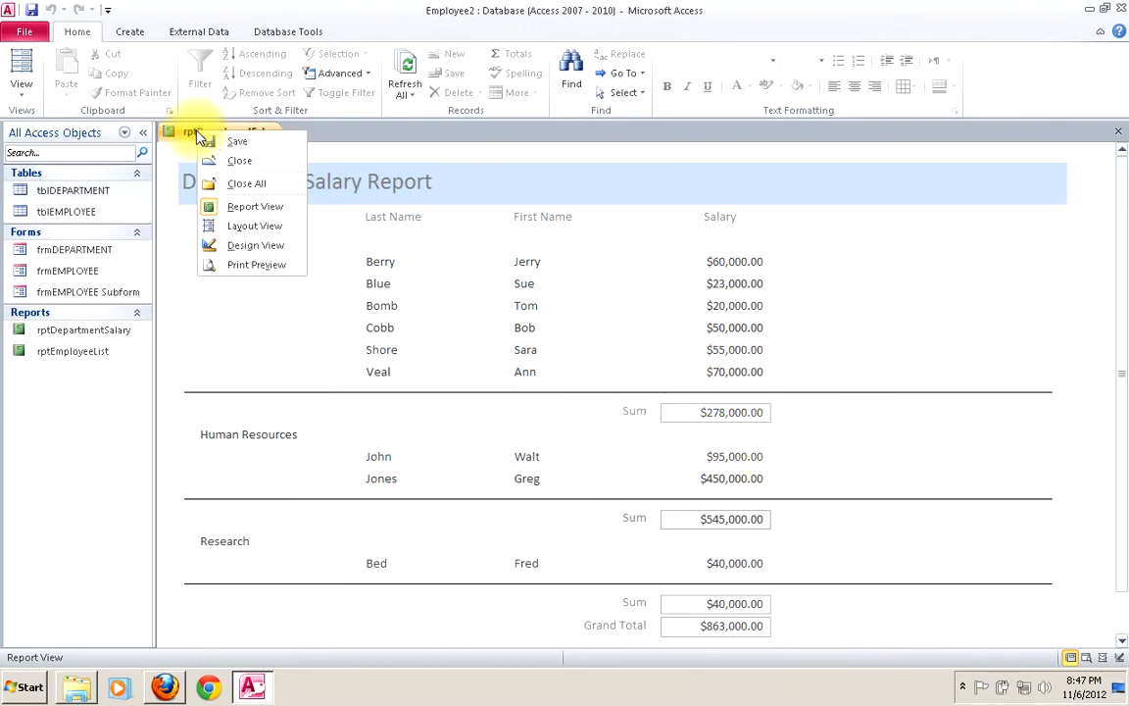
{"action": "left_click", "coordinate": [236, 245]}
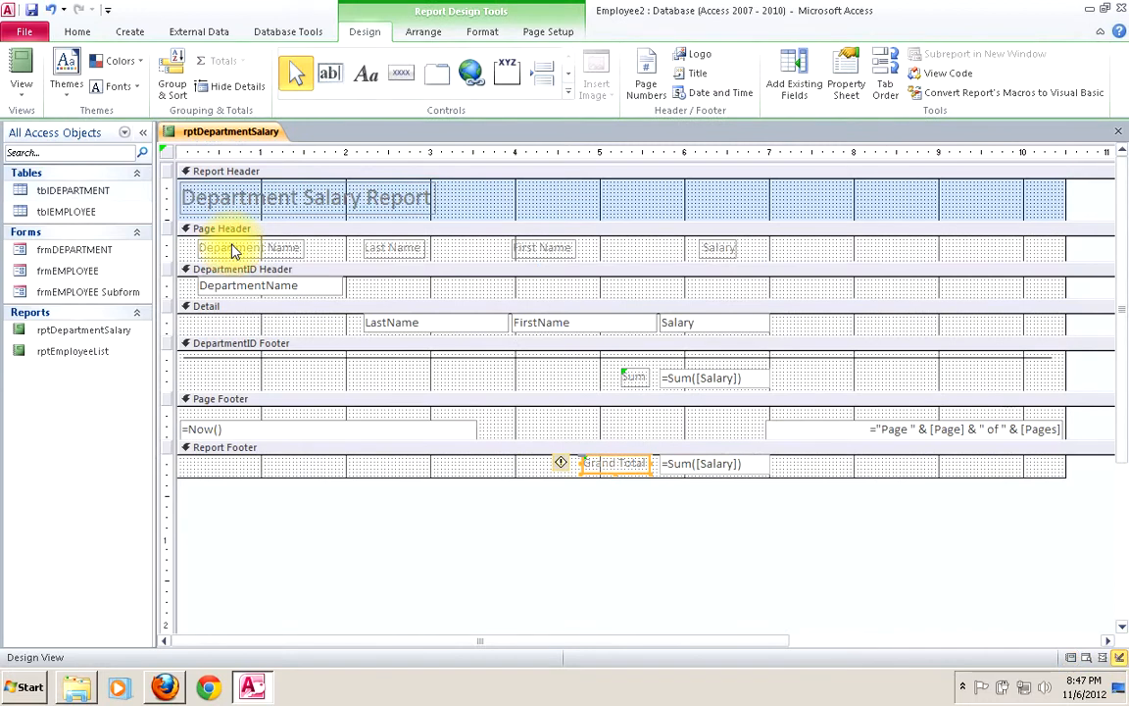
{"action": "left_click", "coordinate": [704, 324]}
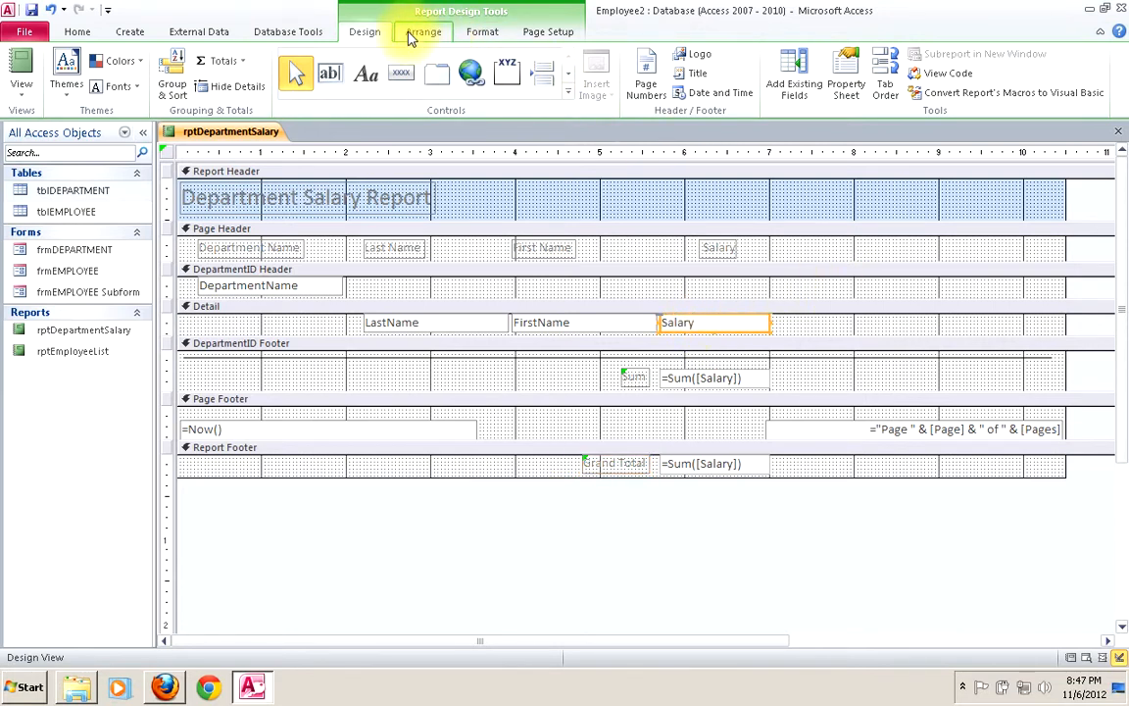
{"action": "left_click", "coordinate": [478, 33]}
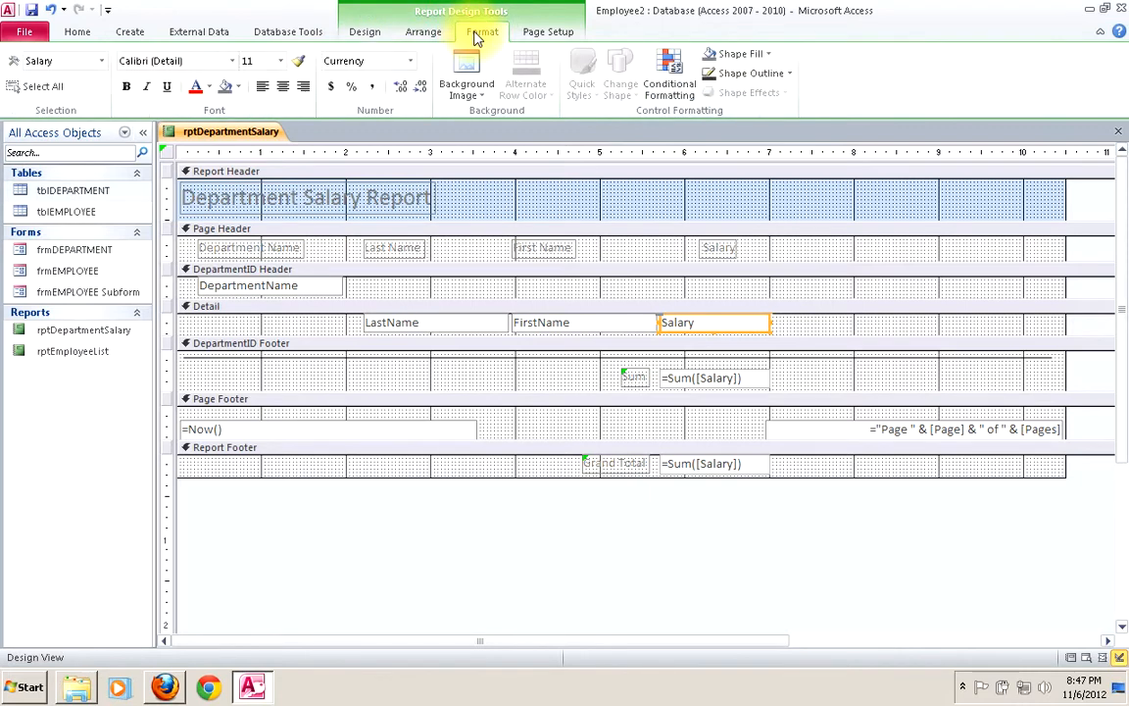
{"action": "left_click", "coordinate": [670, 69]}
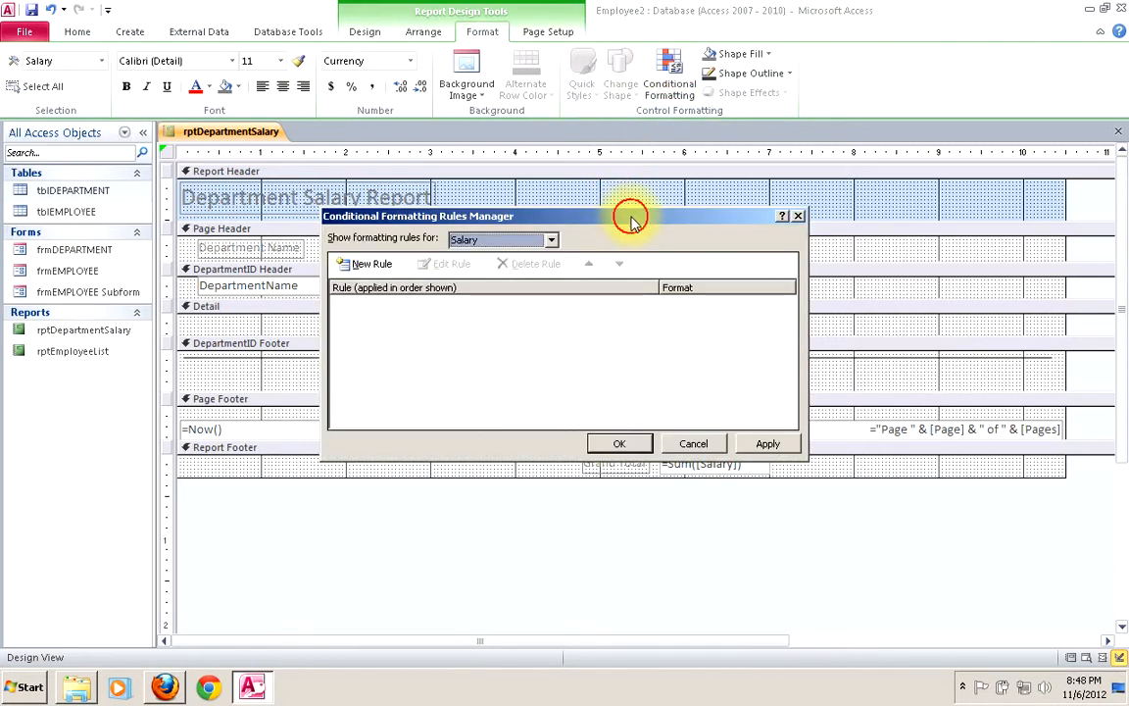
{"action": "left_click_drag", "start_coordinate": [841, 49], "coordinate": [841, 49]}
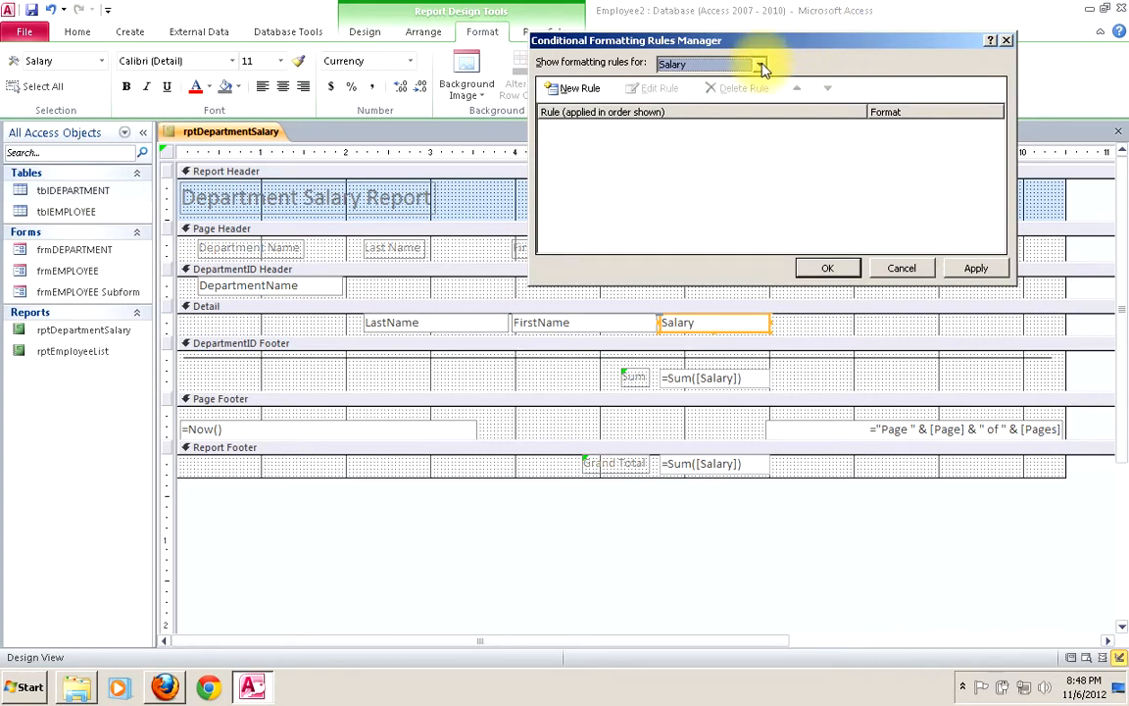
{"action": "left_click", "coordinate": [575, 88]}
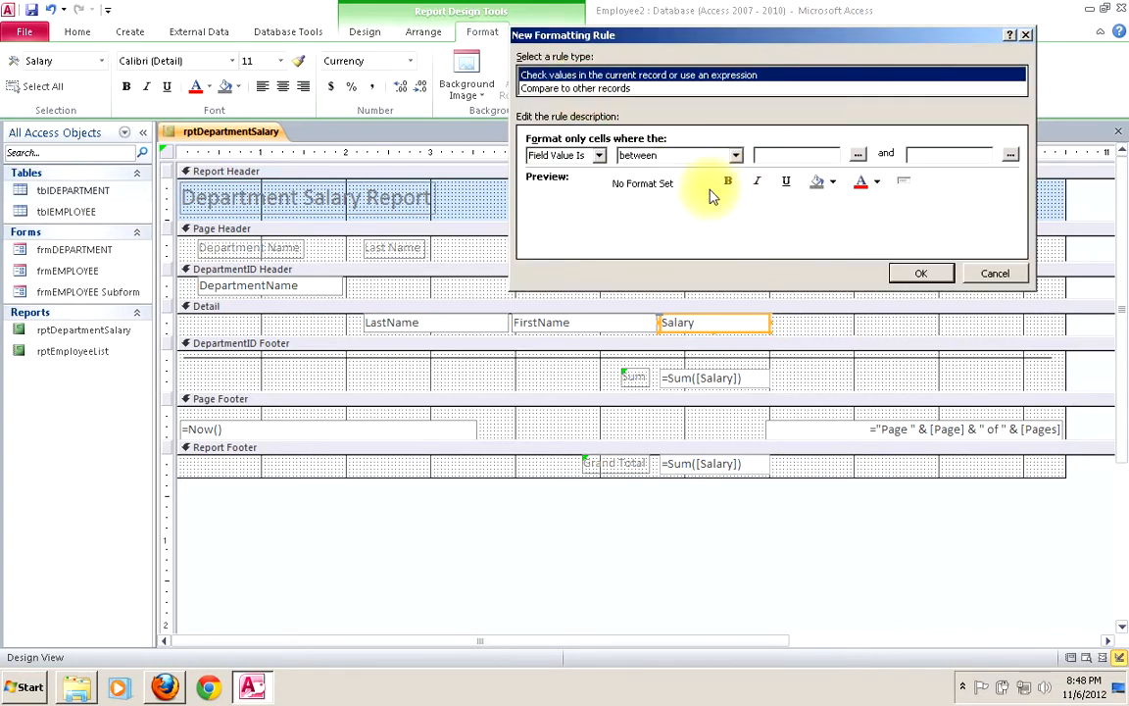
{"action": "left_click", "coordinate": [736, 156]}
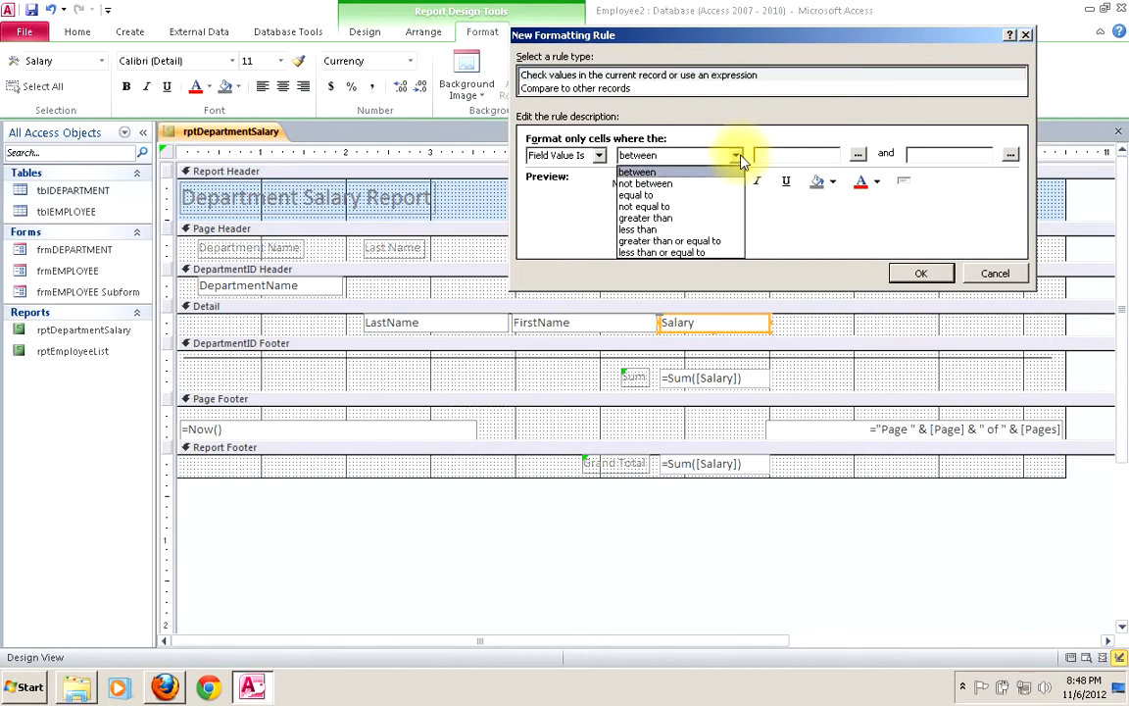
{"action": "left_click", "coordinate": [653, 219]}
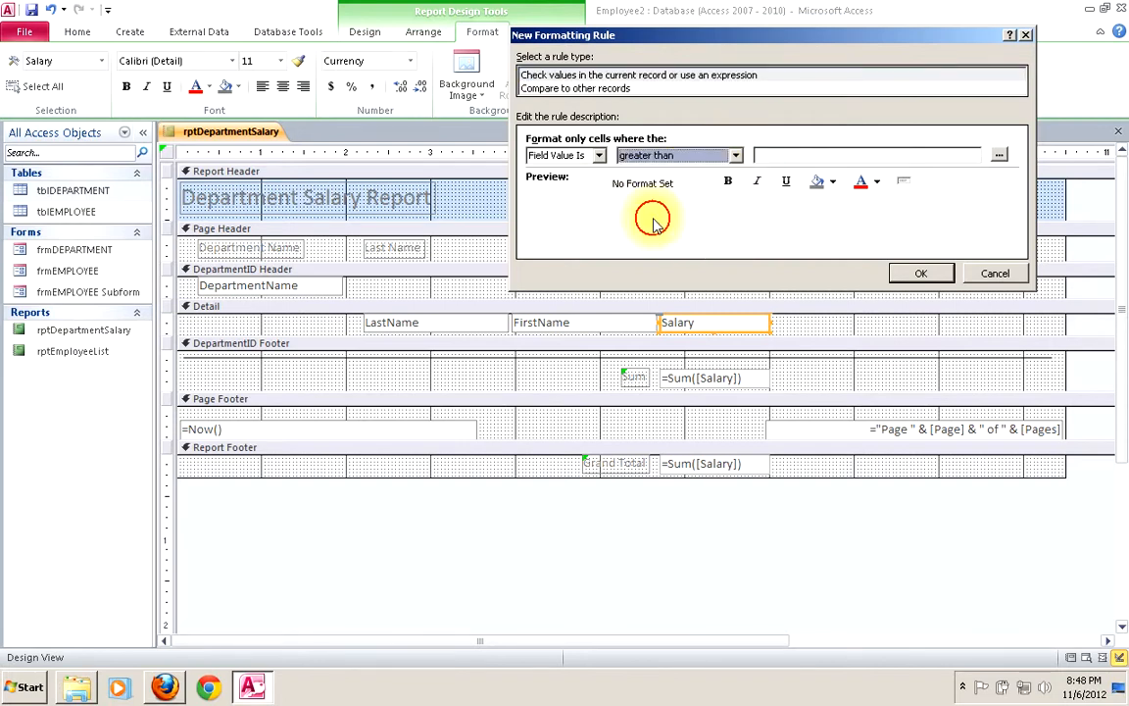
{"action": "left_click", "coordinate": [829, 153]}
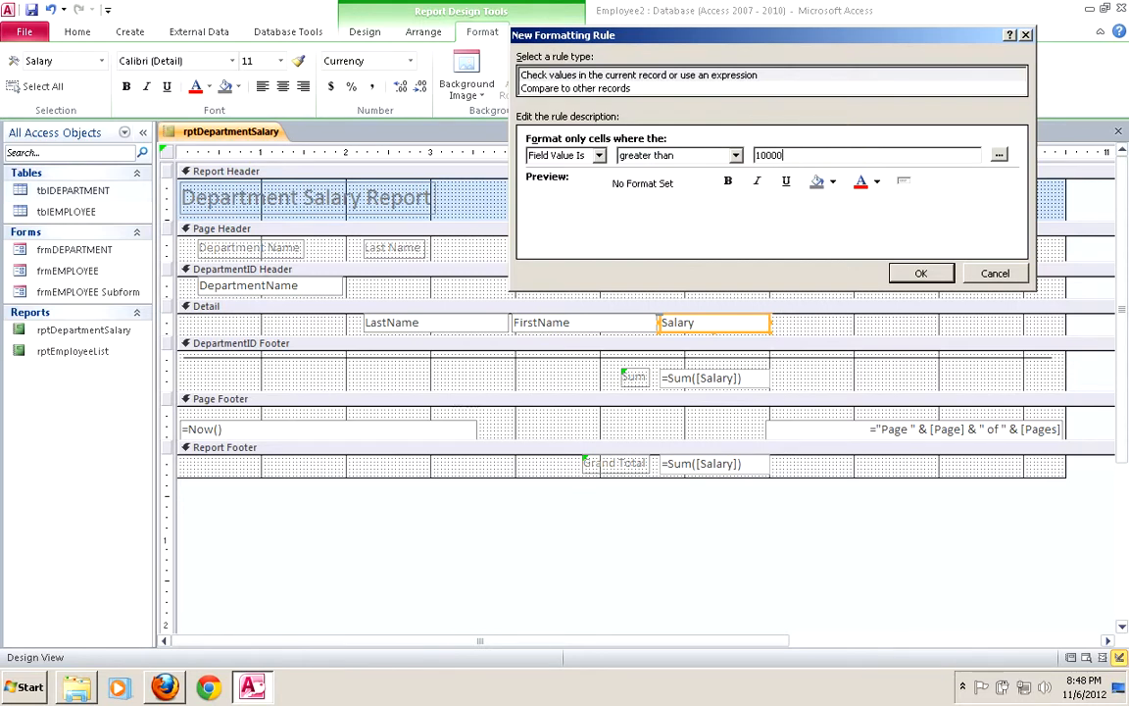
- Format the Salary rule's matches as bold red text on a white background and apply the rule
{"action": "left_click", "coordinate": [862, 182]}
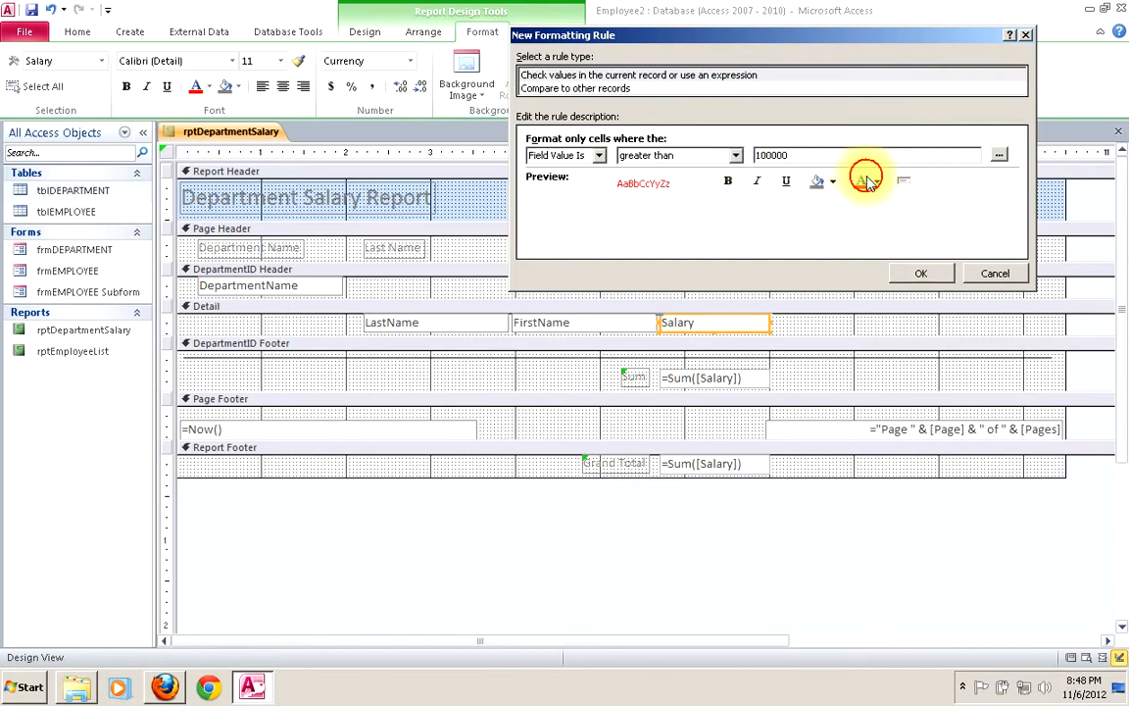
{"action": "left_click", "coordinate": [728, 182]}
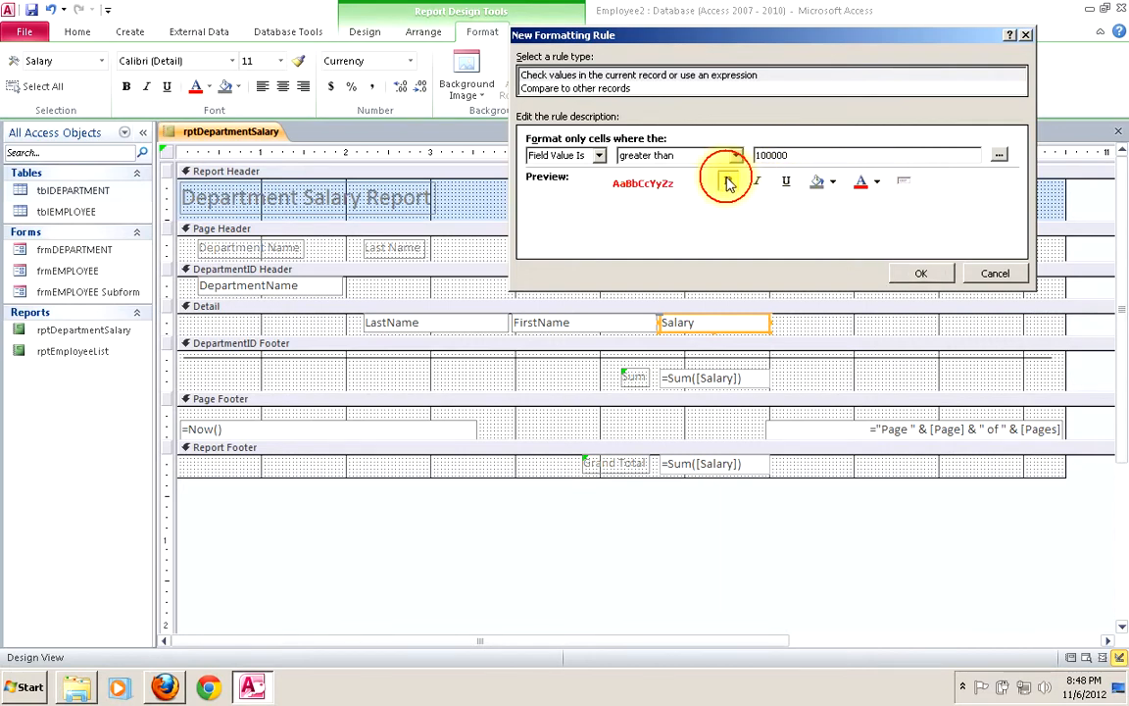
{"action": "left_click", "coordinate": [833, 184]}
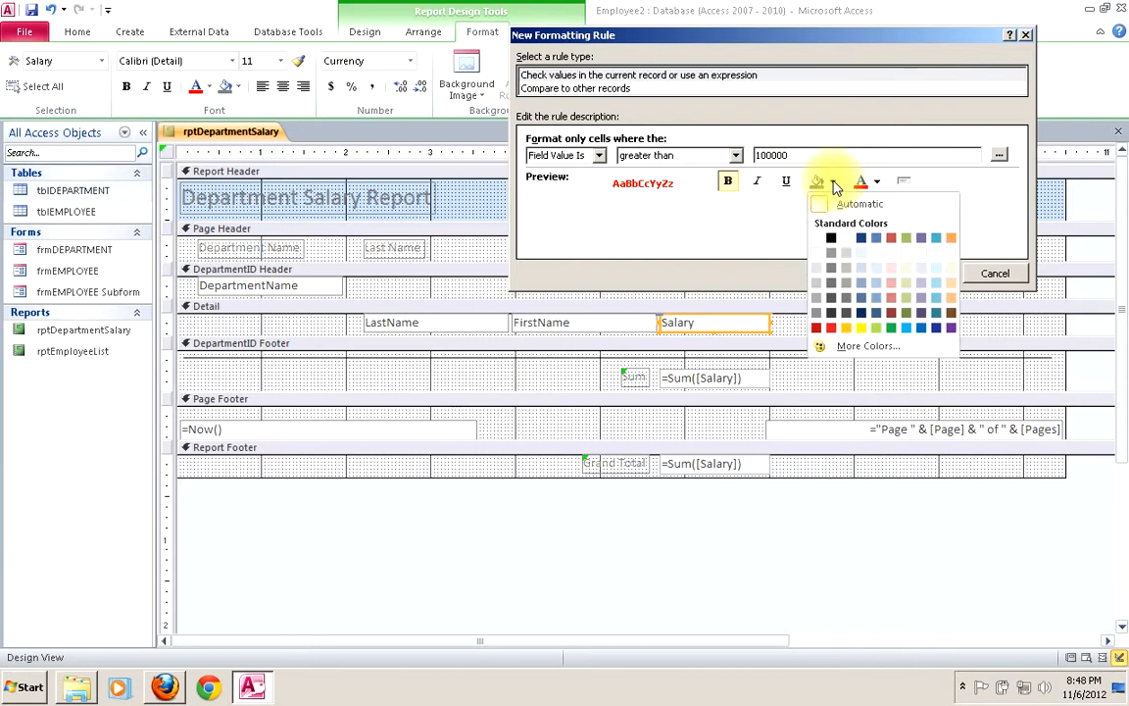
{"action": "left_click", "coordinate": [818, 258]}
{"action": "left_click", "coordinate": [916, 272]}
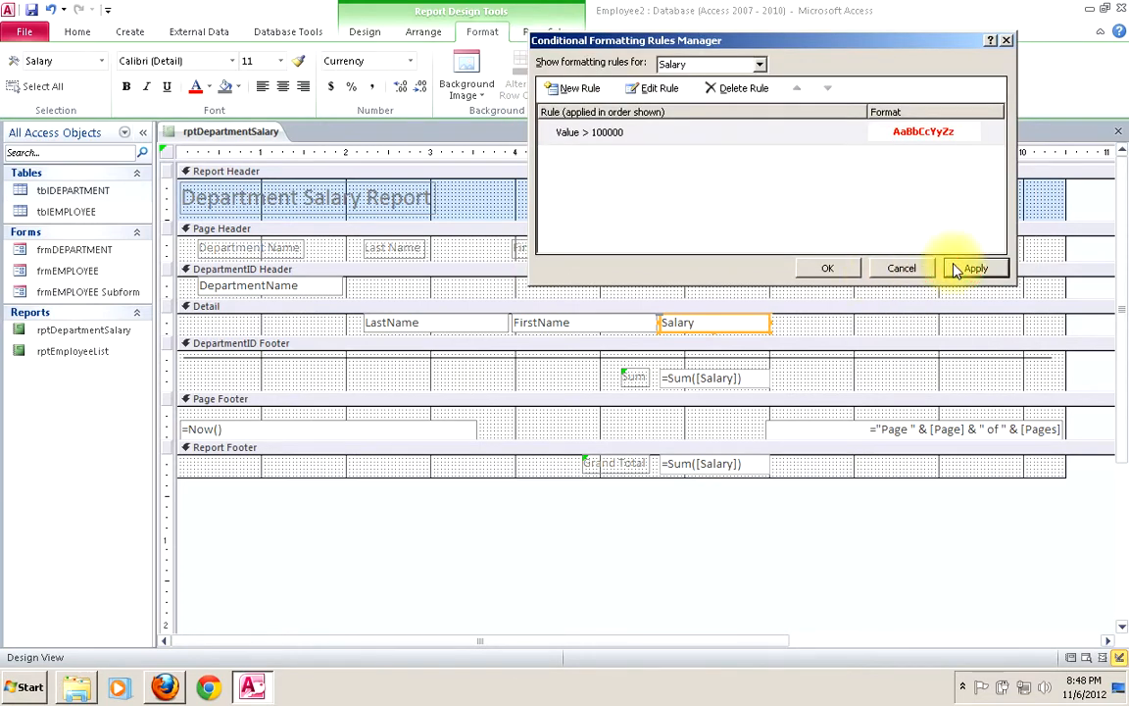
{"action": "left_click", "coordinate": [829, 267]}
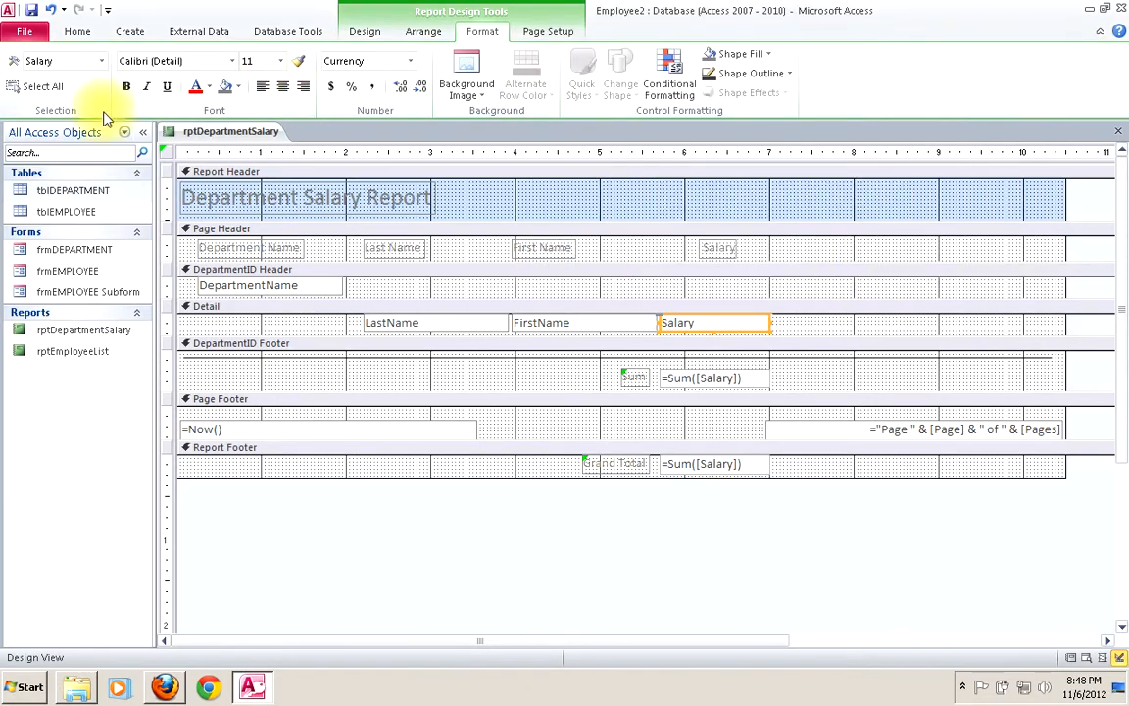
- Check the conditional formatting of the salaries and the report's end in Report View
{"action": "right_click", "coordinate": [201, 133]}
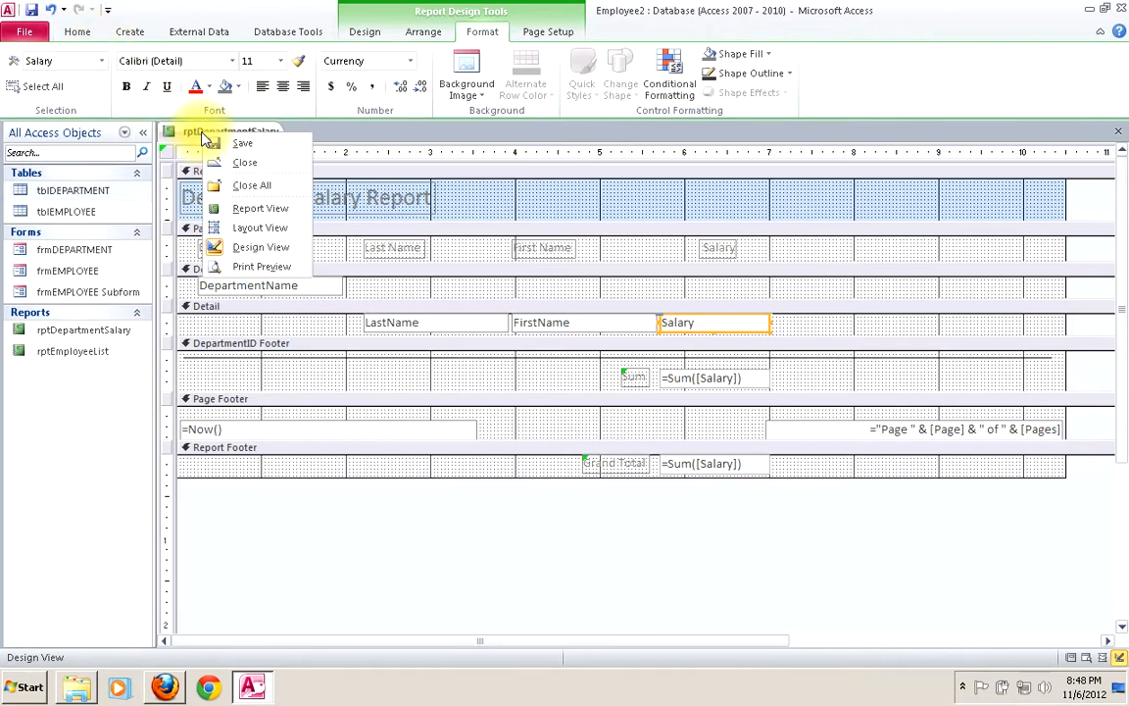
{"action": "left_click", "coordinate": [235, 209]}
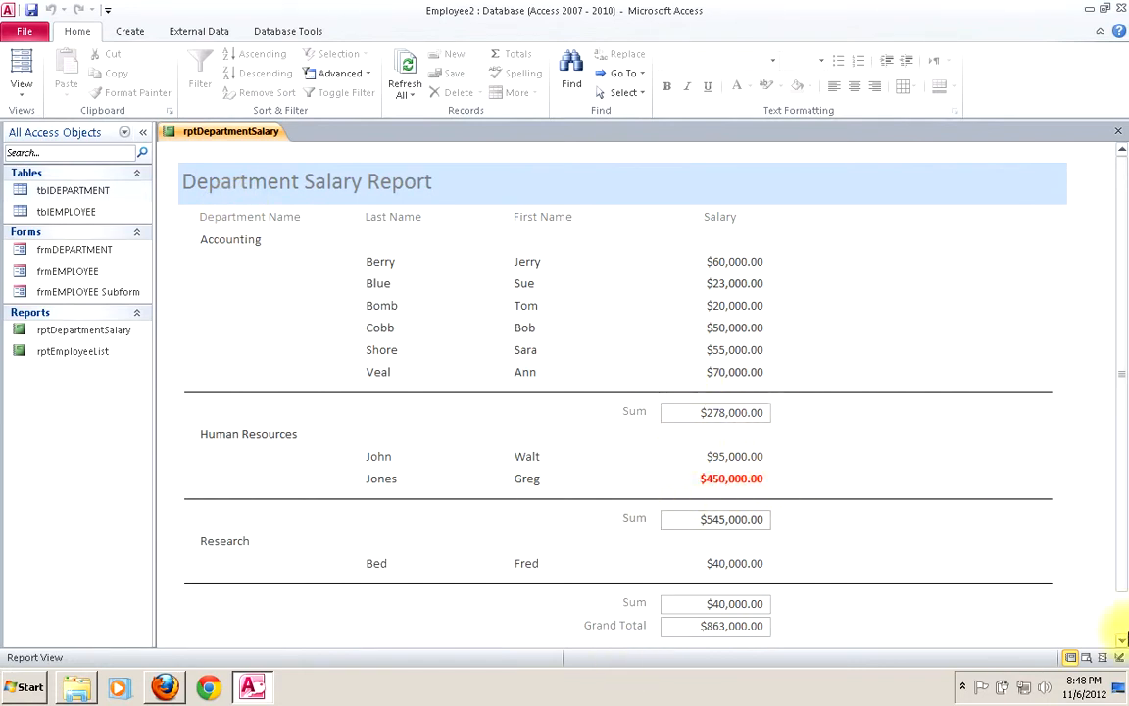
{"action": "left_click", "coordinate": [1121, 639]}
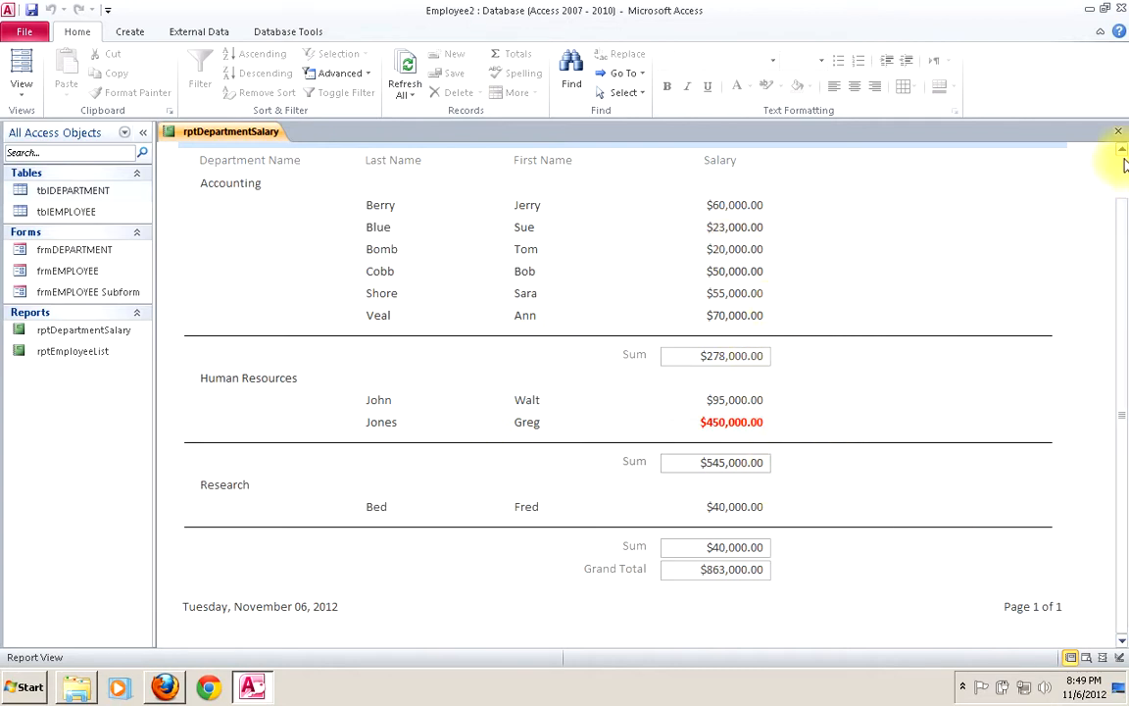
{"action": "scroll", "coordinate": [1124, 157], "scroll_direction": "up", "scroll_amount": 2}
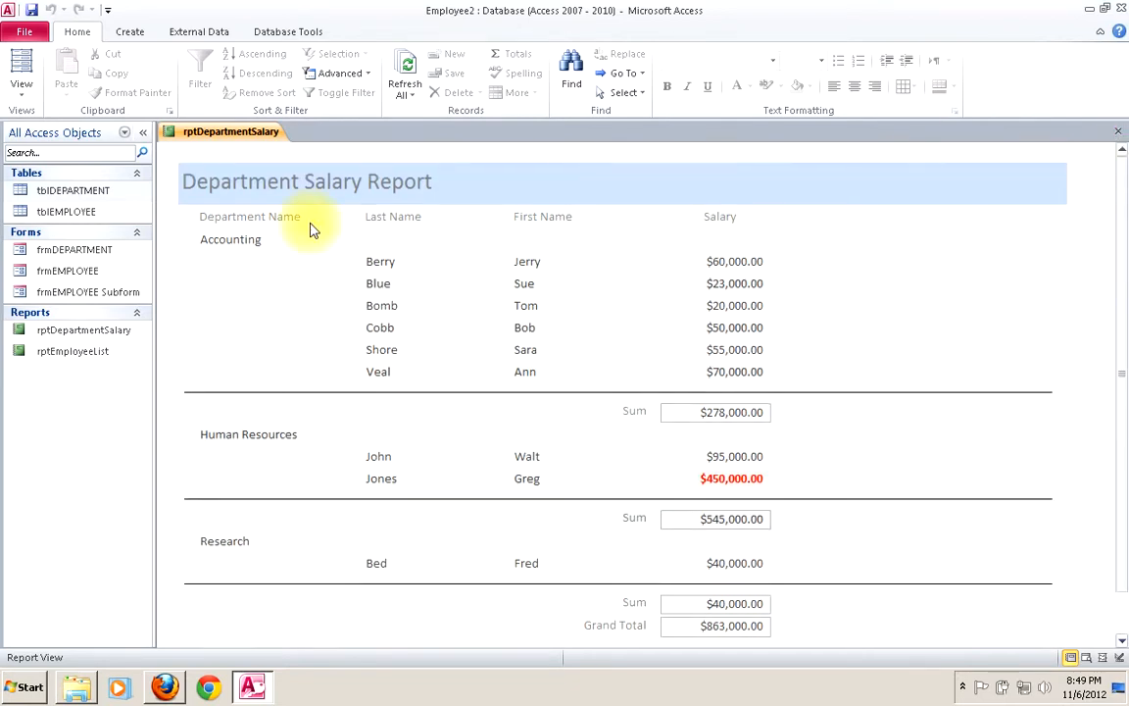
- In Design View, create a conditional formatting rule for the DepartmentID Footer's salary sum with the condition field value greater than 300000
{"action": "right_click", "coordinate": [240, 136]}
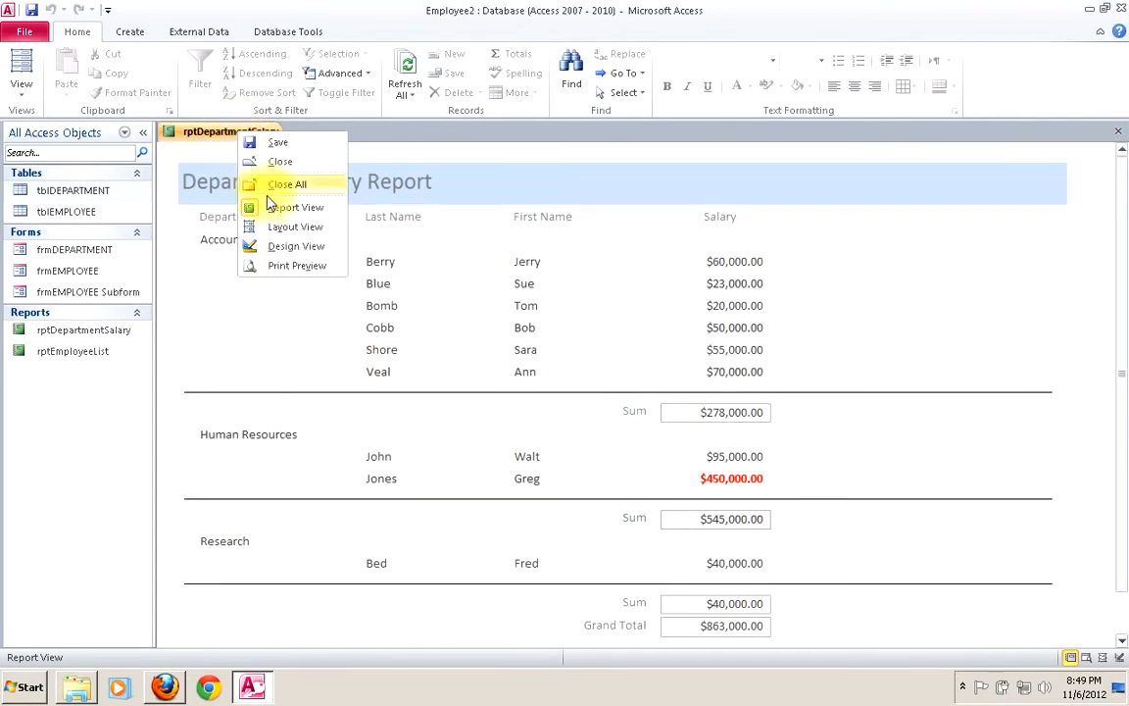
{"action": "left_click", "coordinate": [277, 246]}
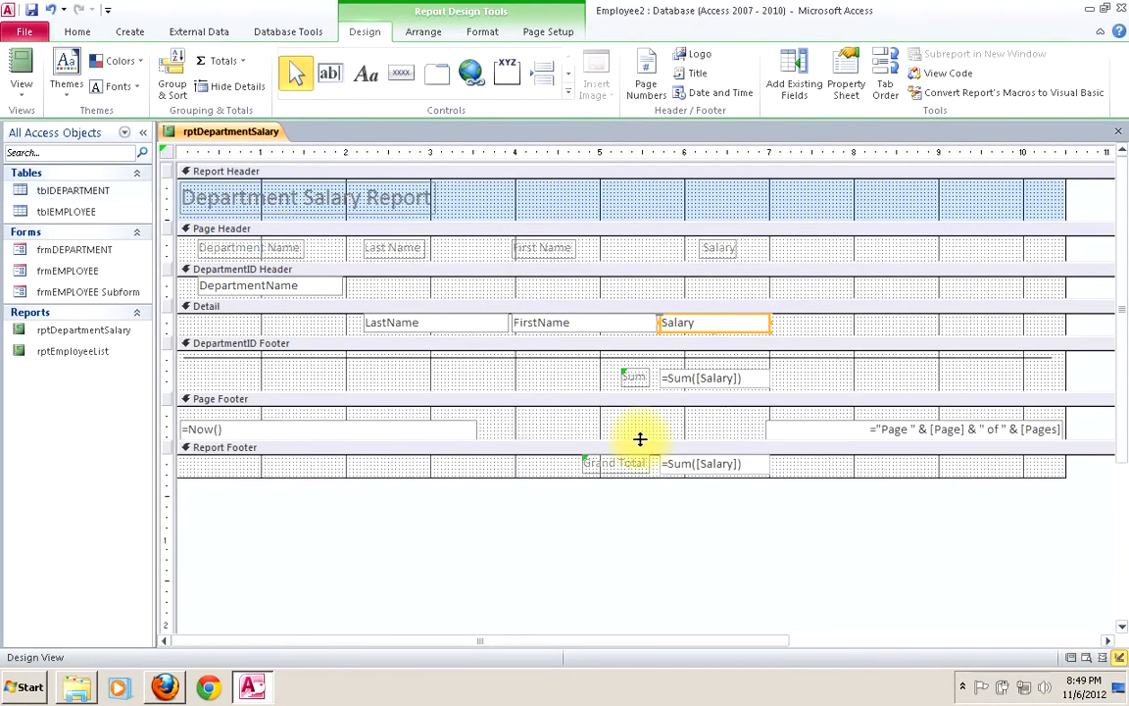
{"action": "left_click", "coordinate": [722, 379]}
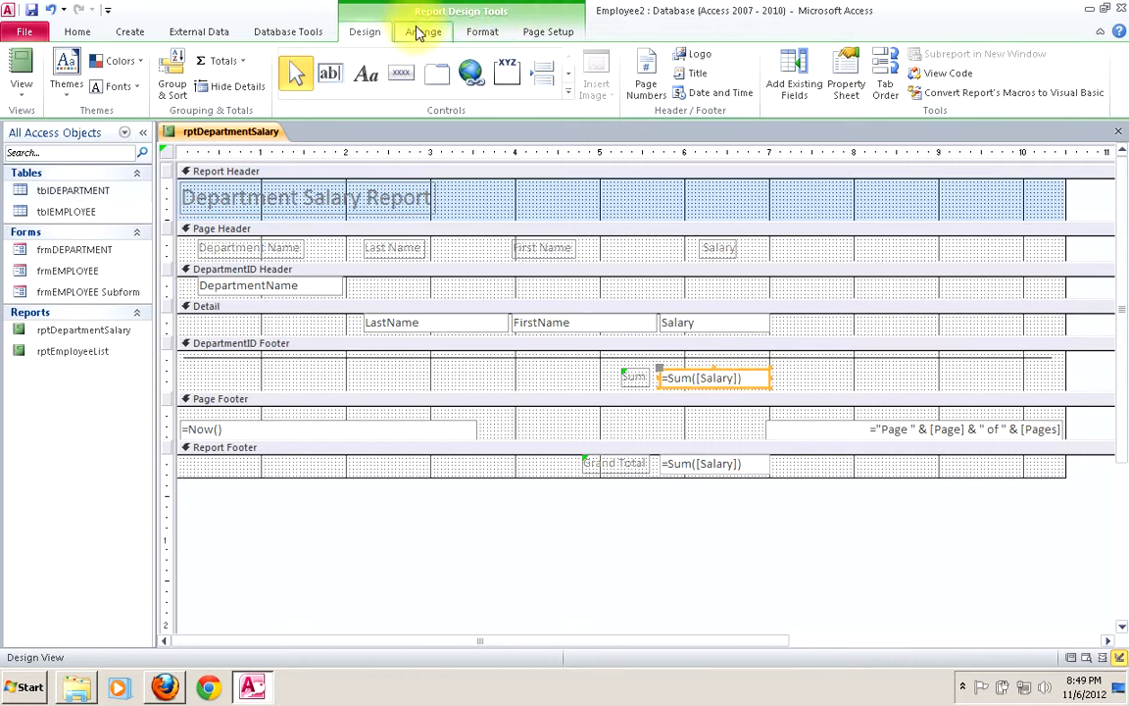
{"action": "left_click", "coordinate": [473, 34]}
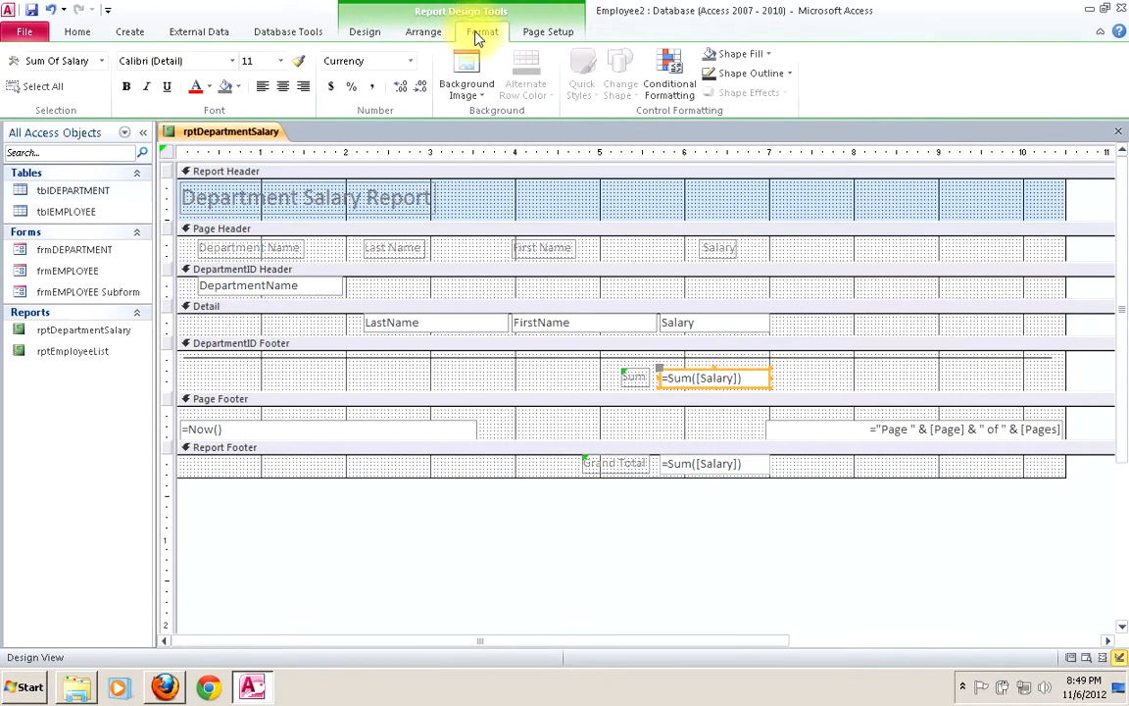
{"action": "left_click", "coordinate": [670, 70]}
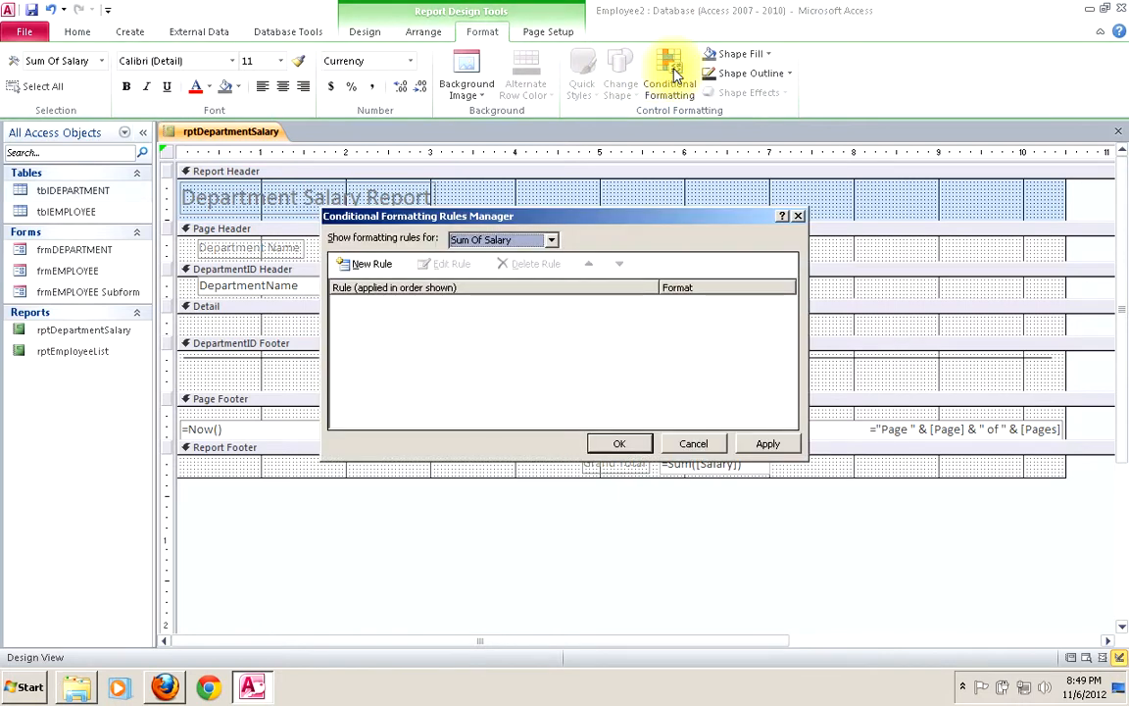
{"action": "left_click", "coordinate": [365, 264]}
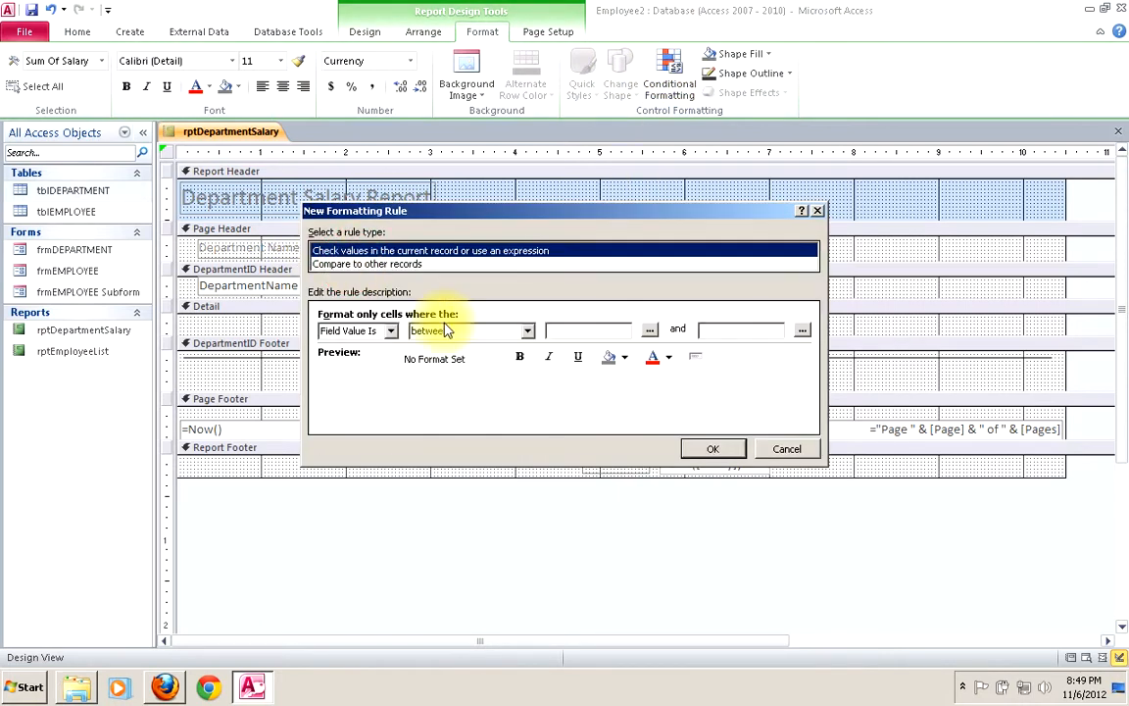
{"action": "left_click", "coordinate": [528, 330]}
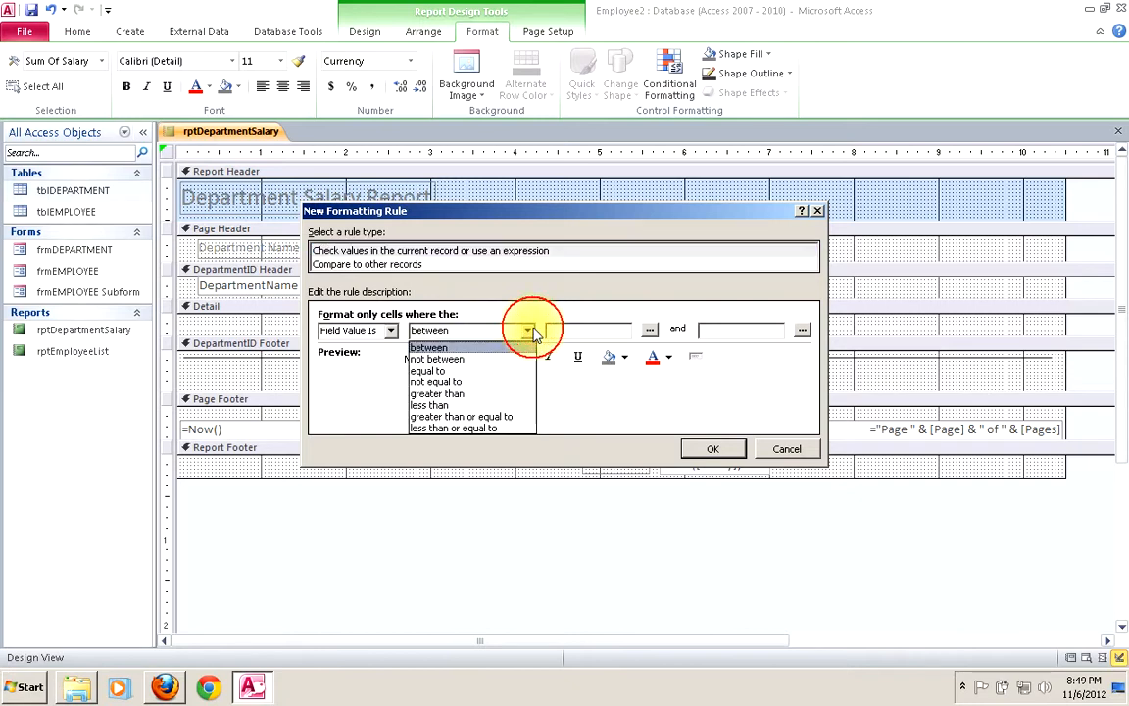
{"action": "left_click", "coordinate": [453, 393]}
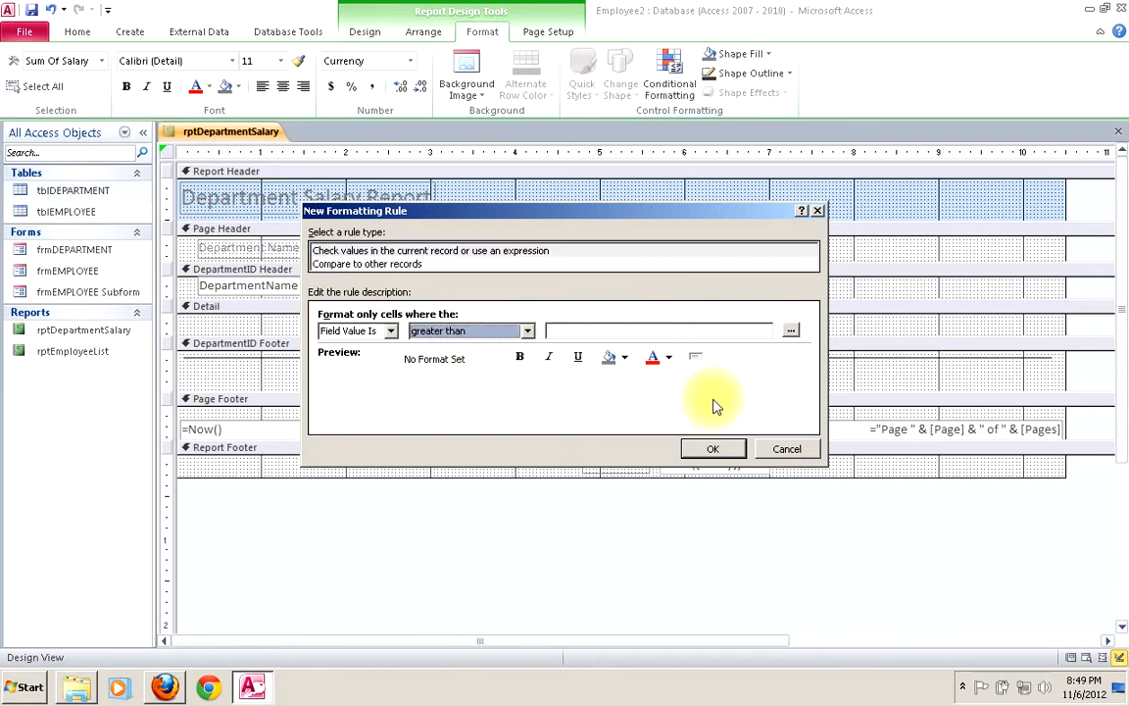
{"action": "left_click", "coordinate": [597, 332]}
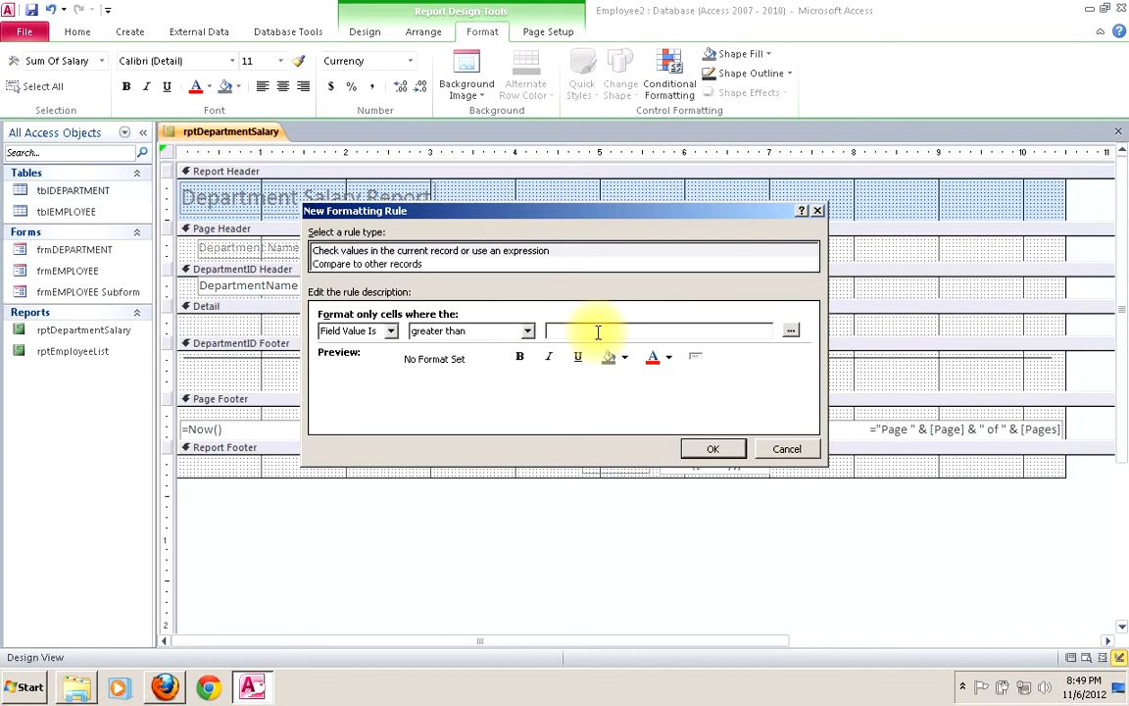
{"action": "type", "text": "300000"}
- Format the department sum rule's matches as bold orange text on a green background and apply the rule
{"action": "left_click", "coordinate": [652, 358]}
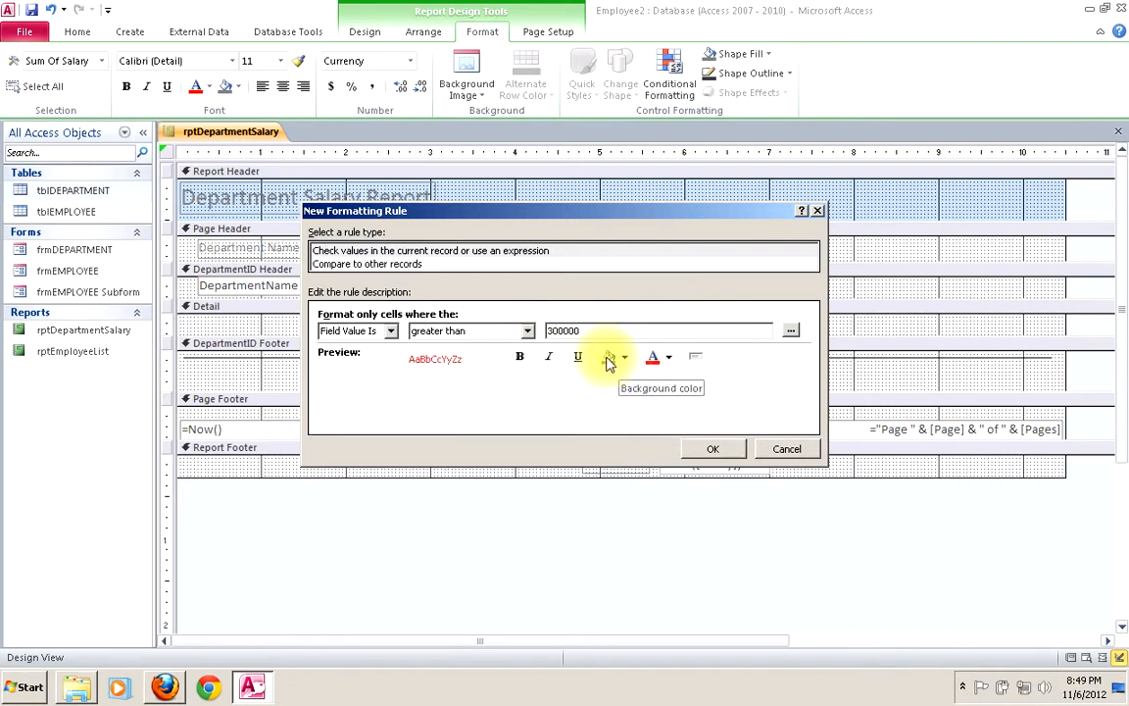
{"action": "left_click", "coordinate": [608, 358]}
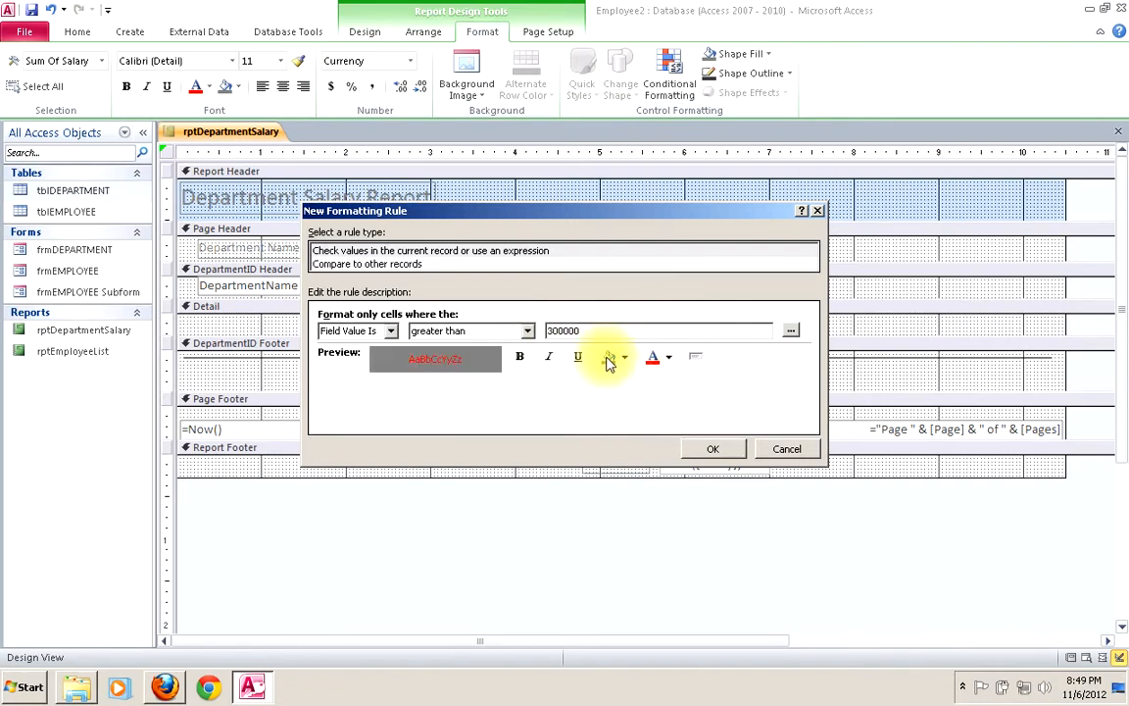
{"action": "left_click", "coordinate": [520, 358]}
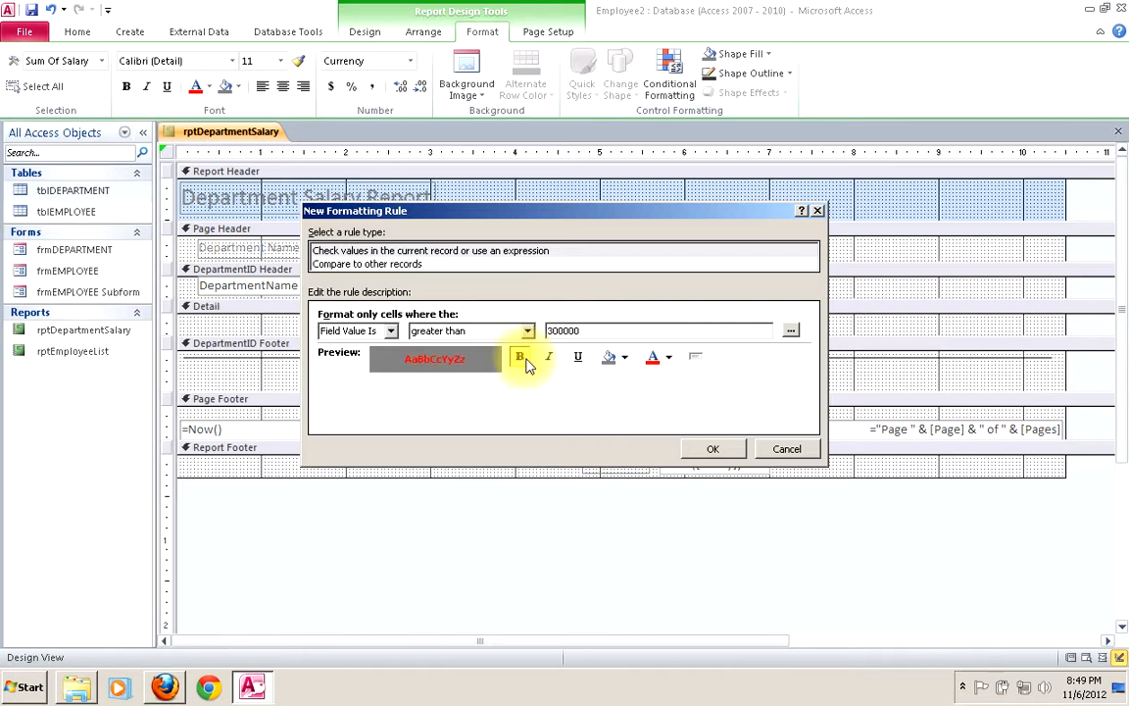
{"action": "left_click", "coordinate": [670, 358]}
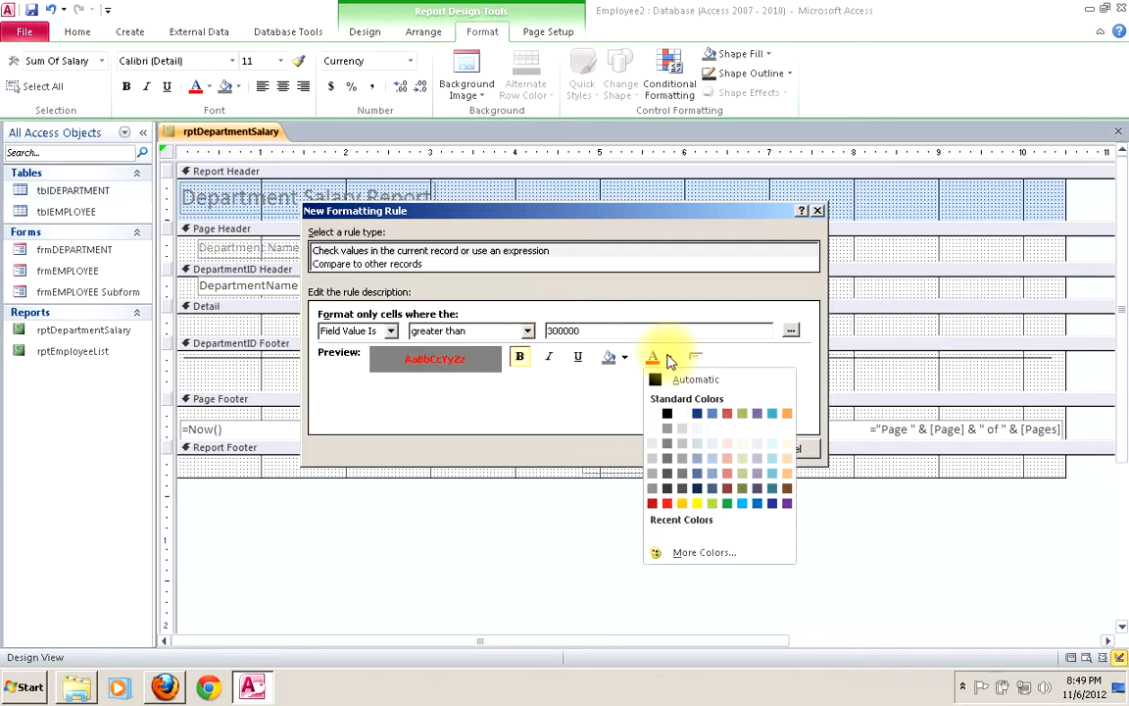
{"action": "left_click", "coordinate": [787, 414]}
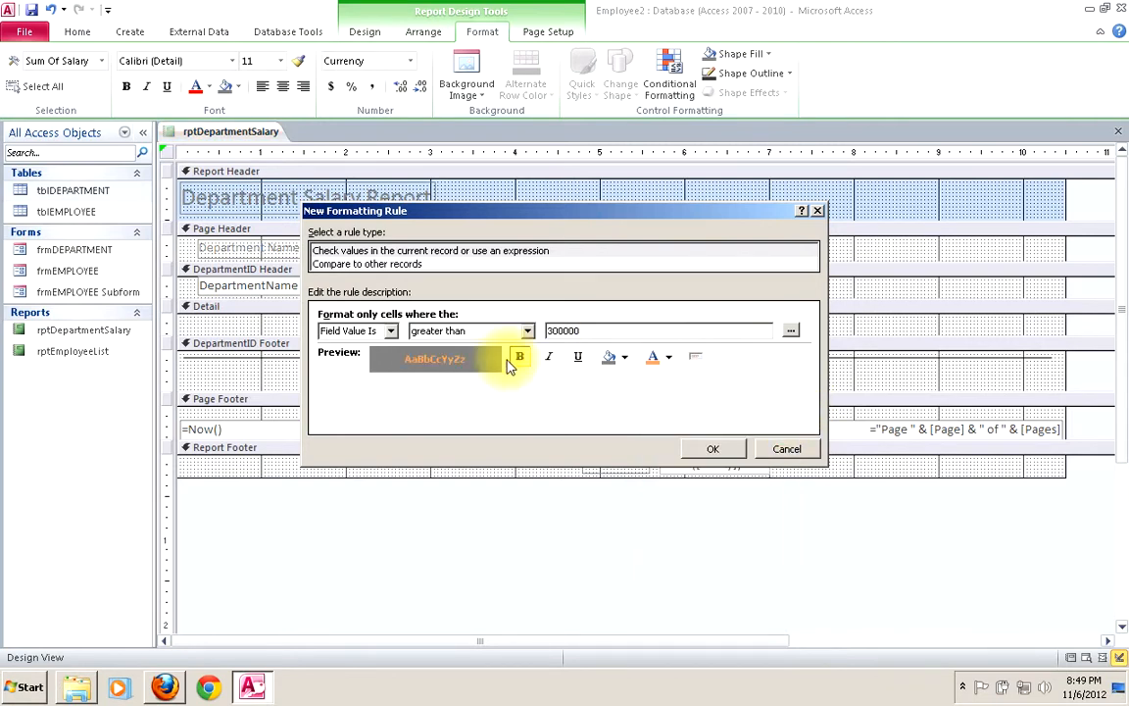
{"action": "left_click", "coordinate": [624, 359]}
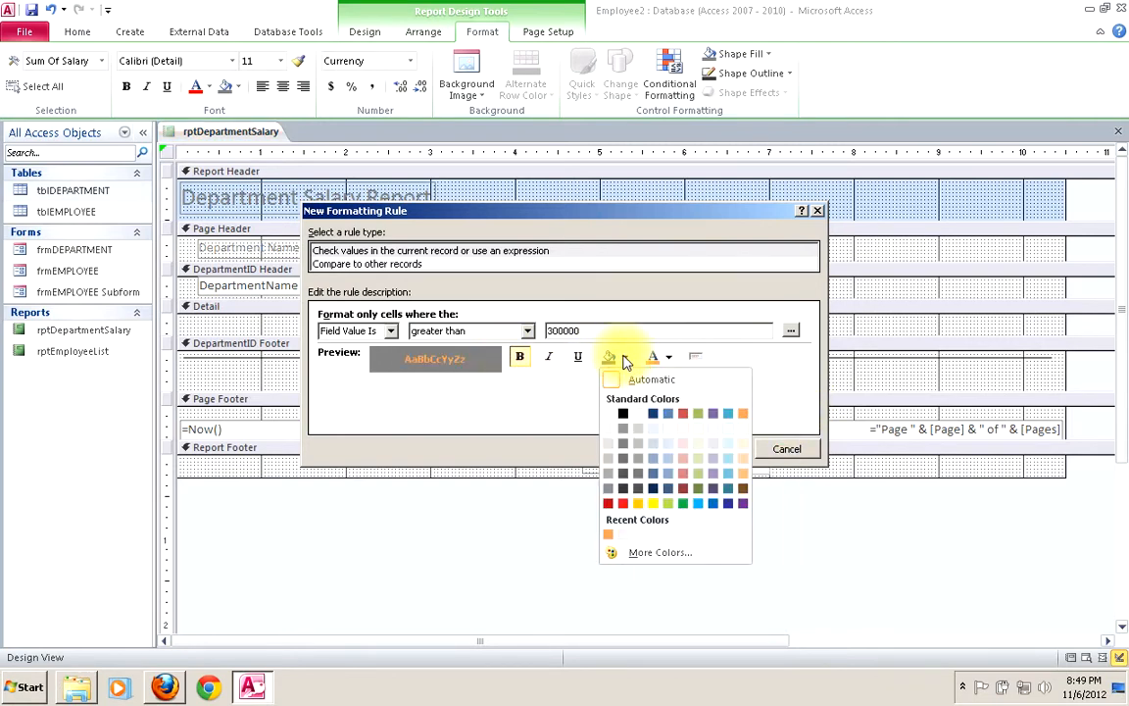
{"action": "left_click", "coordinate": [670, 504]}
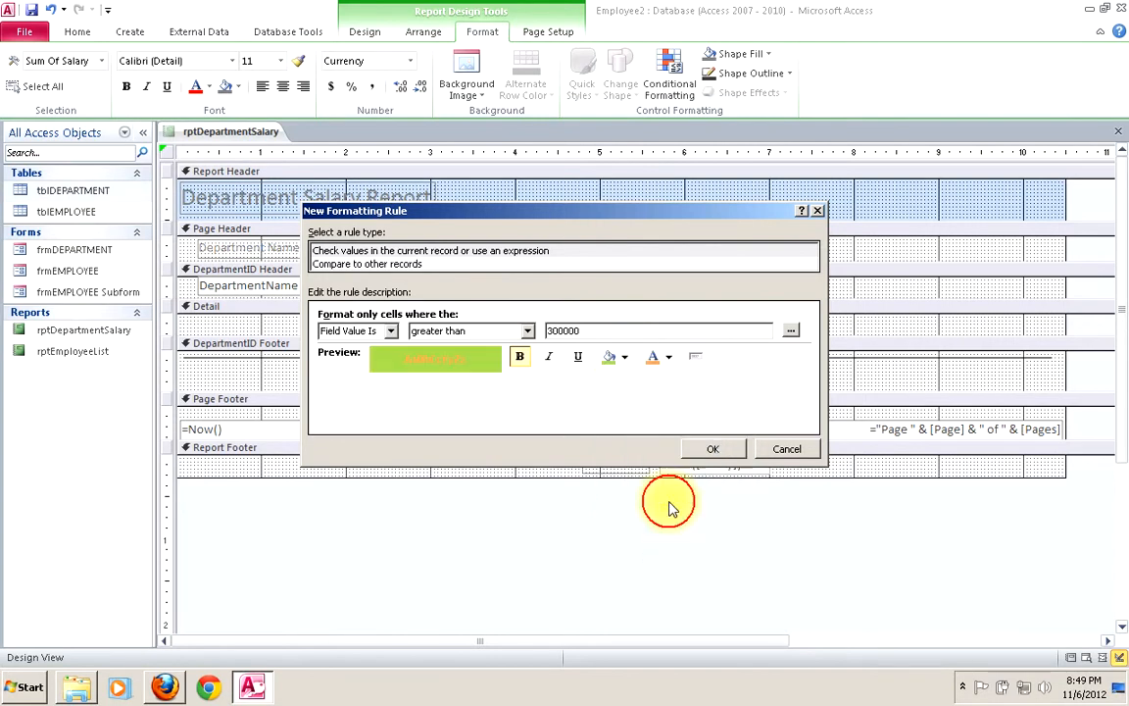
{"action": "left_click", "coordinate": [710, 449]}
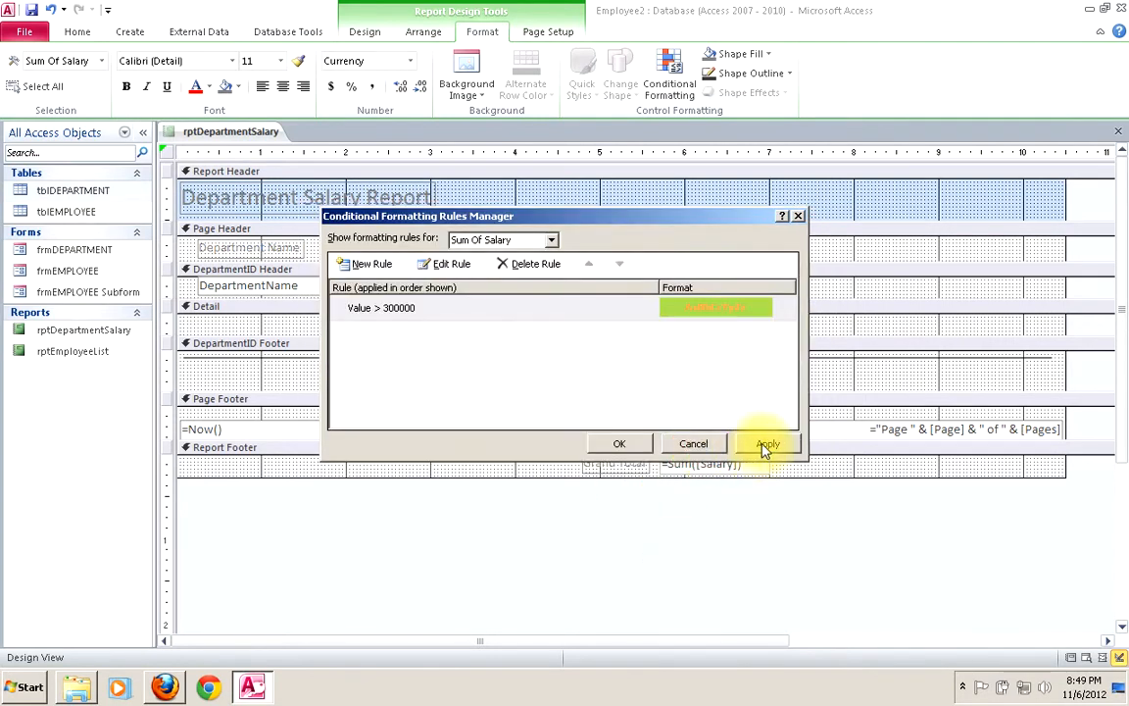
{"action": "left_click", "coordinate": [767, 444]}
{"action": "left_click", "coordinate": [620, 441]}
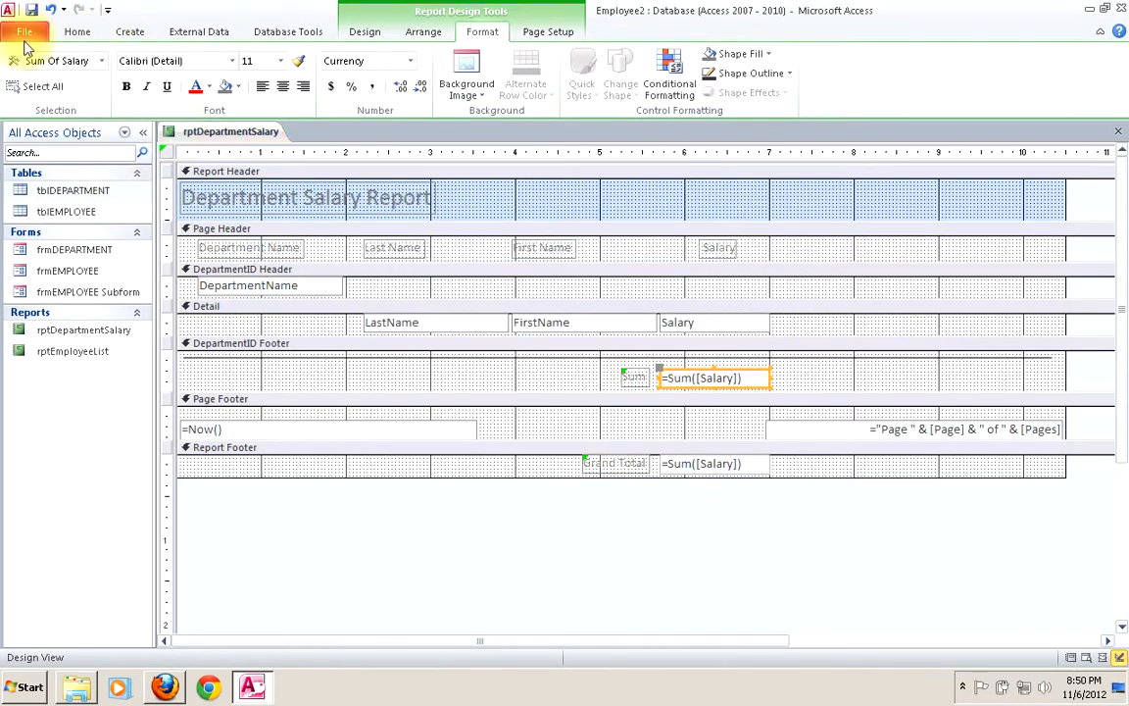
- Save the report and check the department sums' conditional formatting down to the report's end in Report View
{"action": "left_click", "coordinate": [33, 10]}
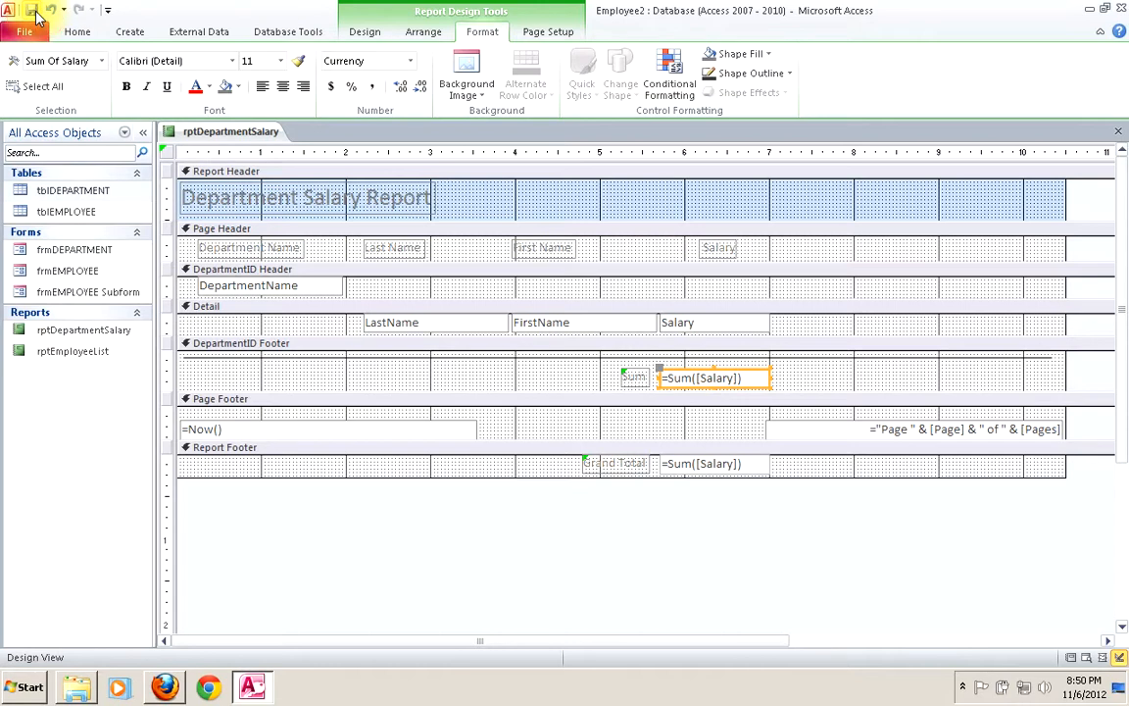
{"action": "right_click", "coordinate": [194, 131]}
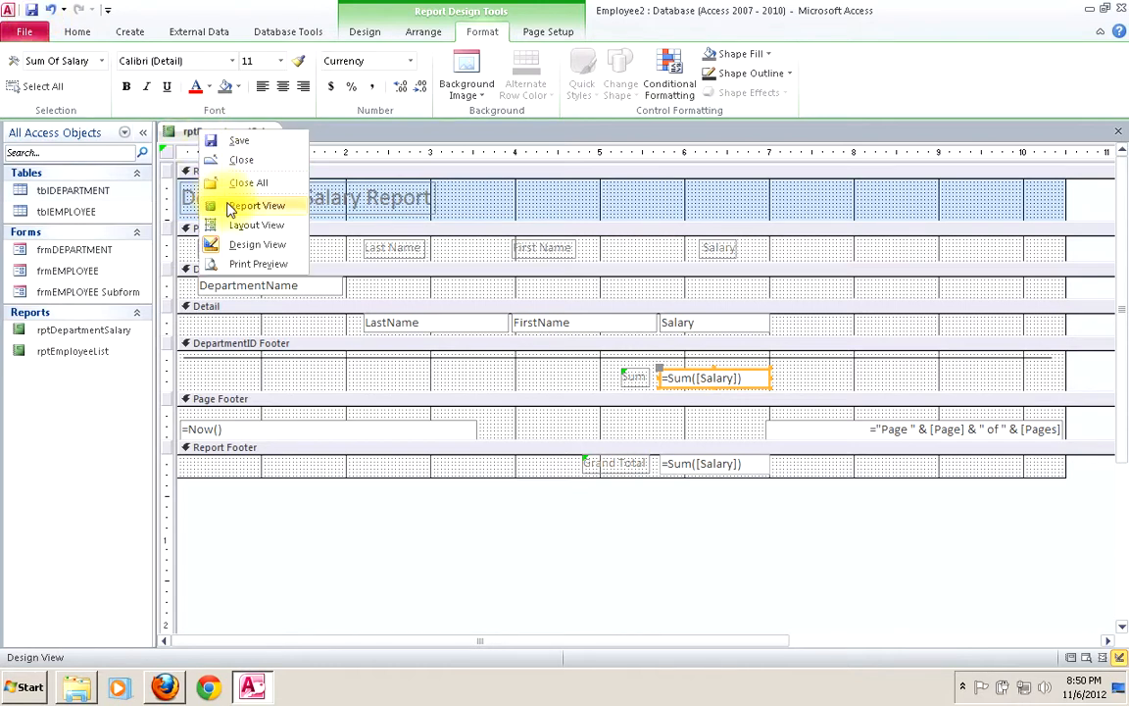
{"action": "left_click", "coordinate": [232, 206]}
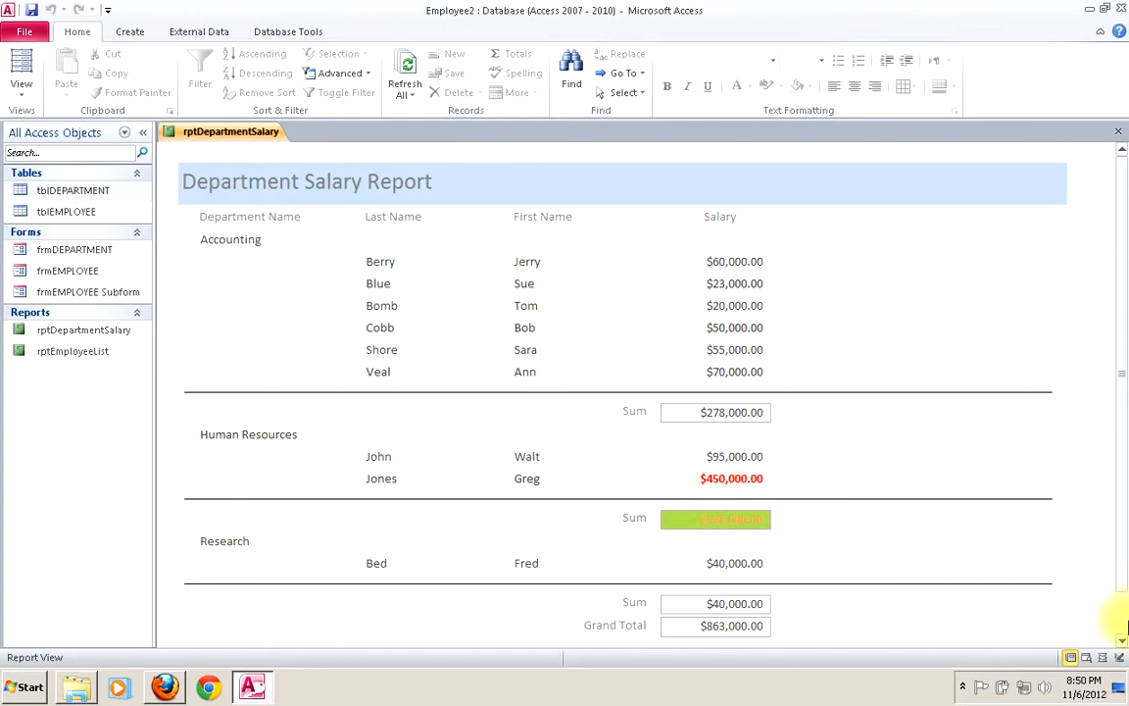
{"action": "left_click", "coordinate": [1123, 640]}
{"action": "left_click", "coordinate": [1122, 642]}
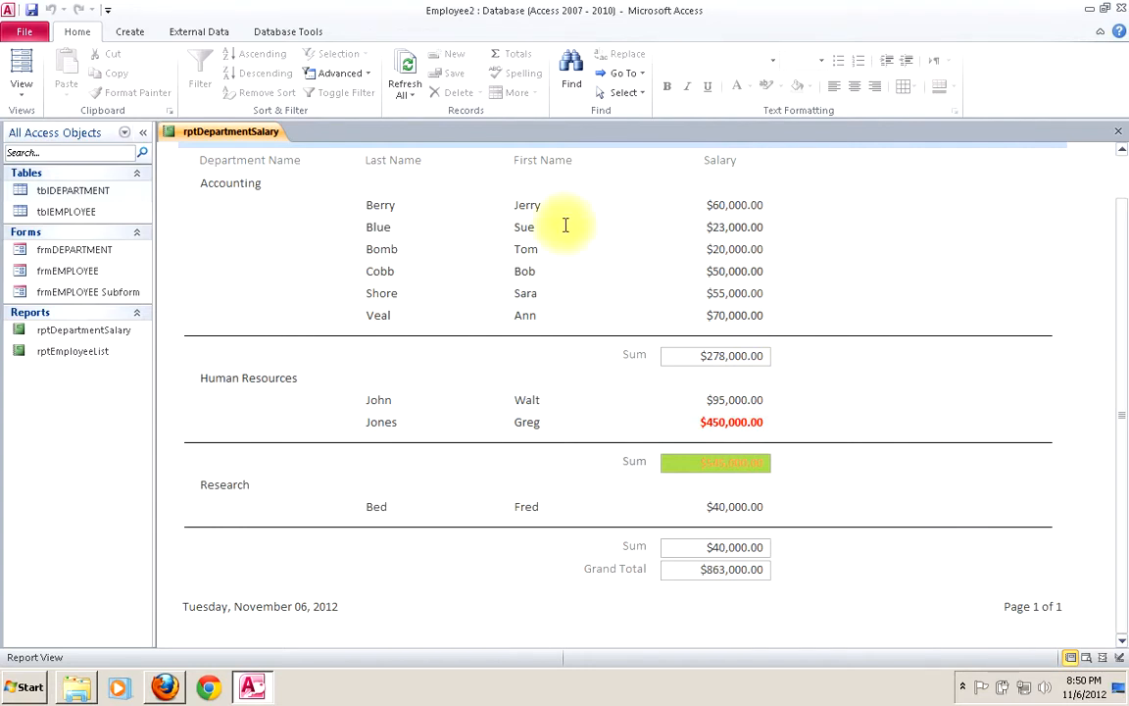
- Return rptDepartmentSalary to Design View and close the report
{"action": "right_click", "coordinate": [203, 137]}
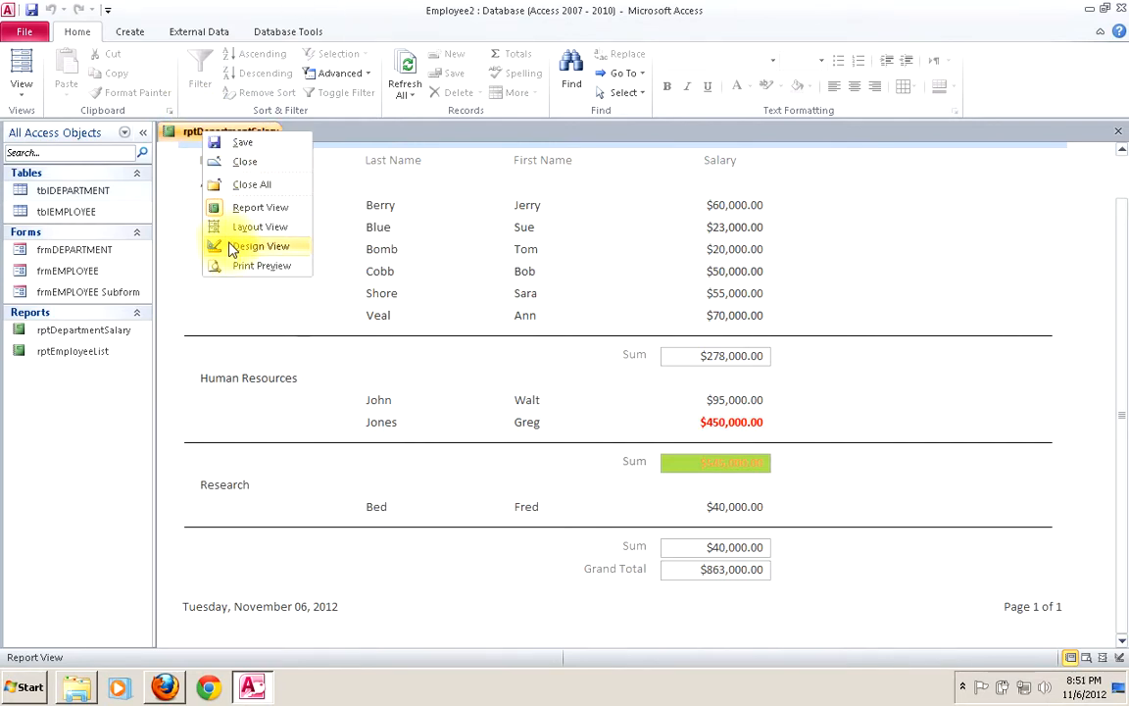
{"action": "left_click", "coordinate": [232, 249]}
{"action": "right_click", "coordinate": [217, 143]}
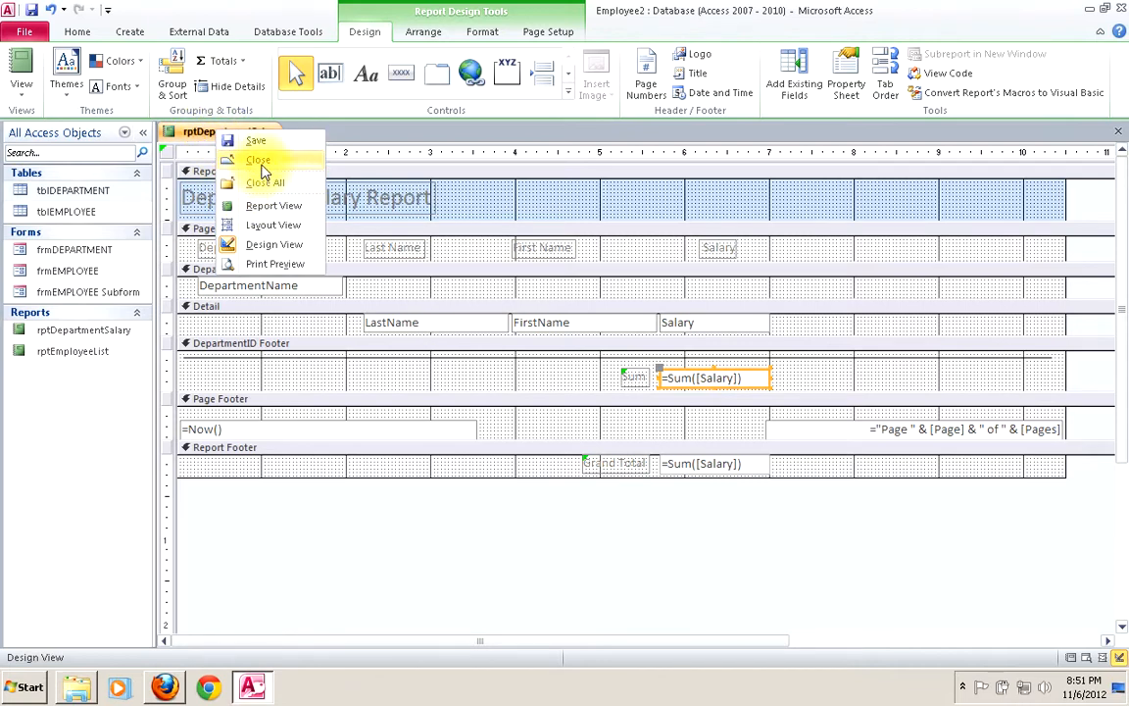
{"action": "left_click", "coordinate": [256, 159]}
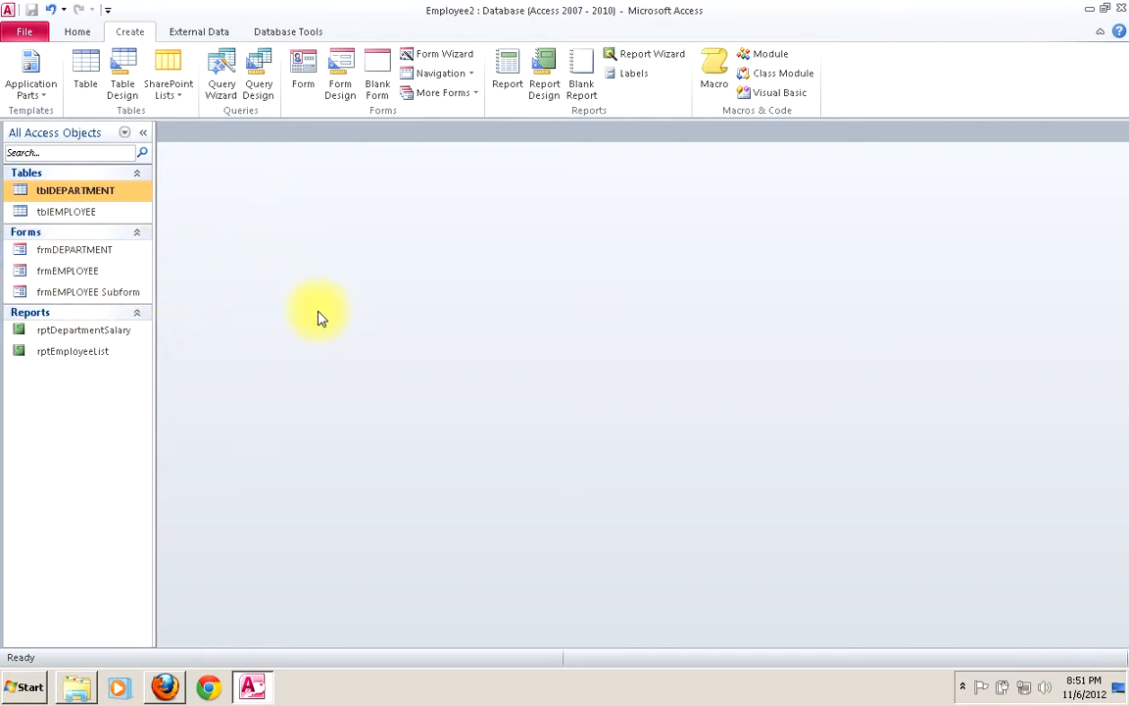
- Create a navigation form with horizontal tabs, adding frmDEPARTMENT, frmEMPLOYEE, rptEmployeeList and rptDepartmentSalary as its tabs in that order
{"action": "left_click", "coordinate": [471, 74]}
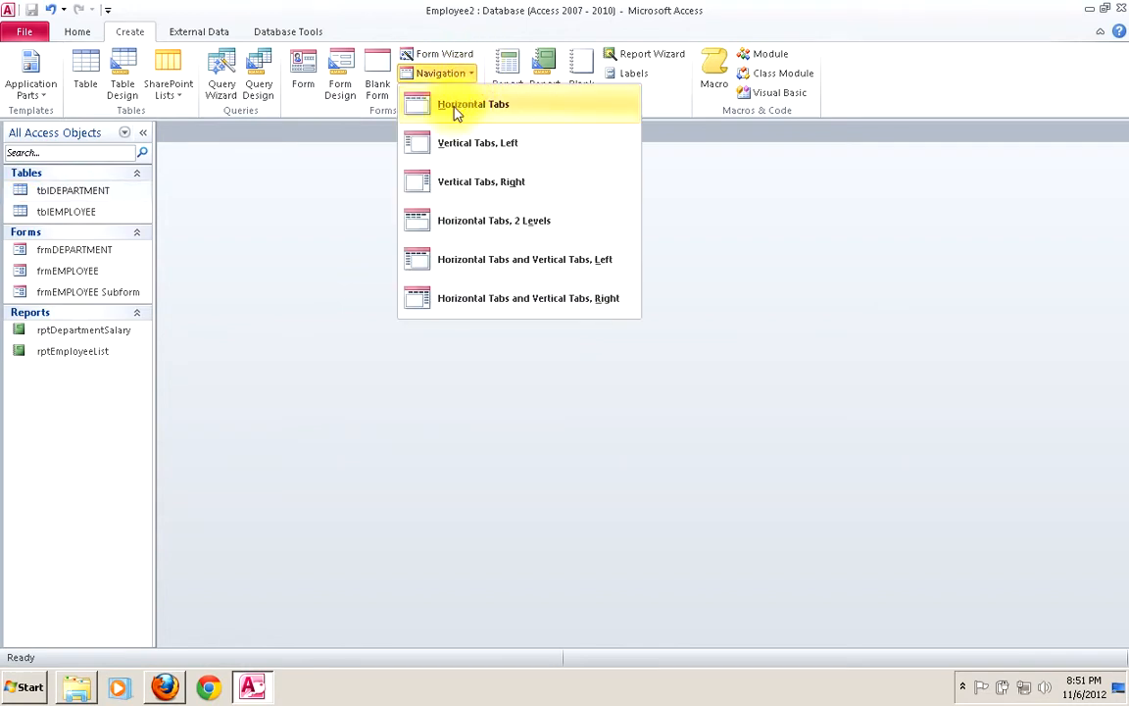
{"action": "left_click", "coordinate": [456, 106]}
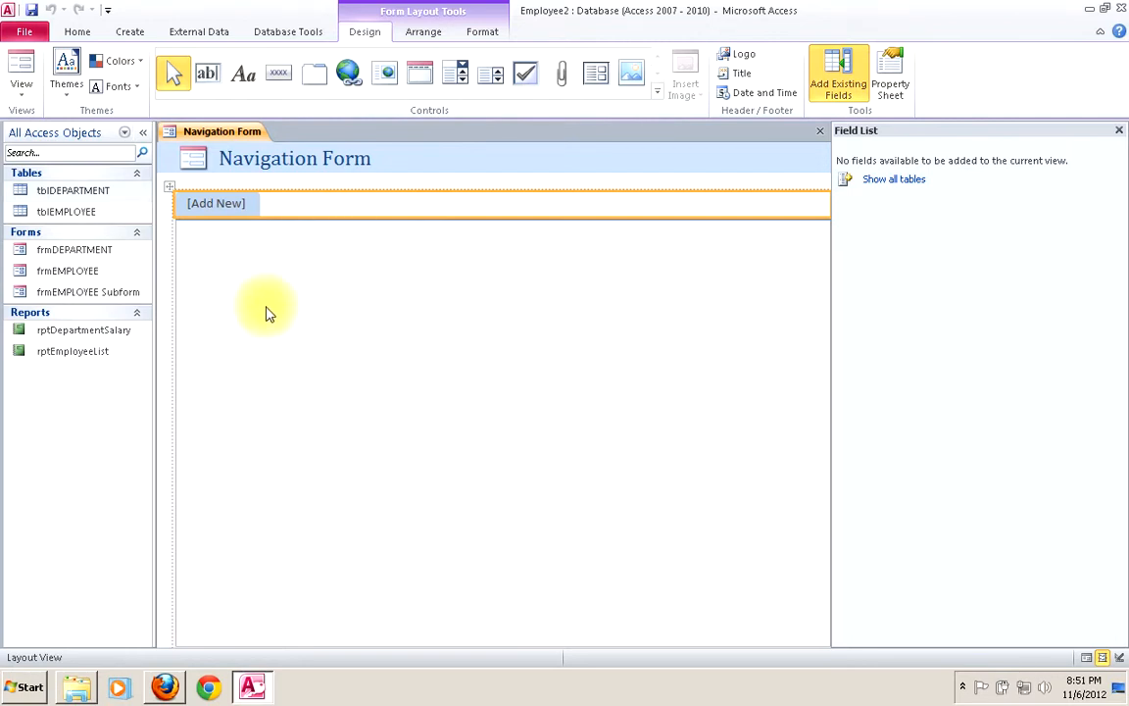
{"action": "left_click", "coordinate": [55, 252]}
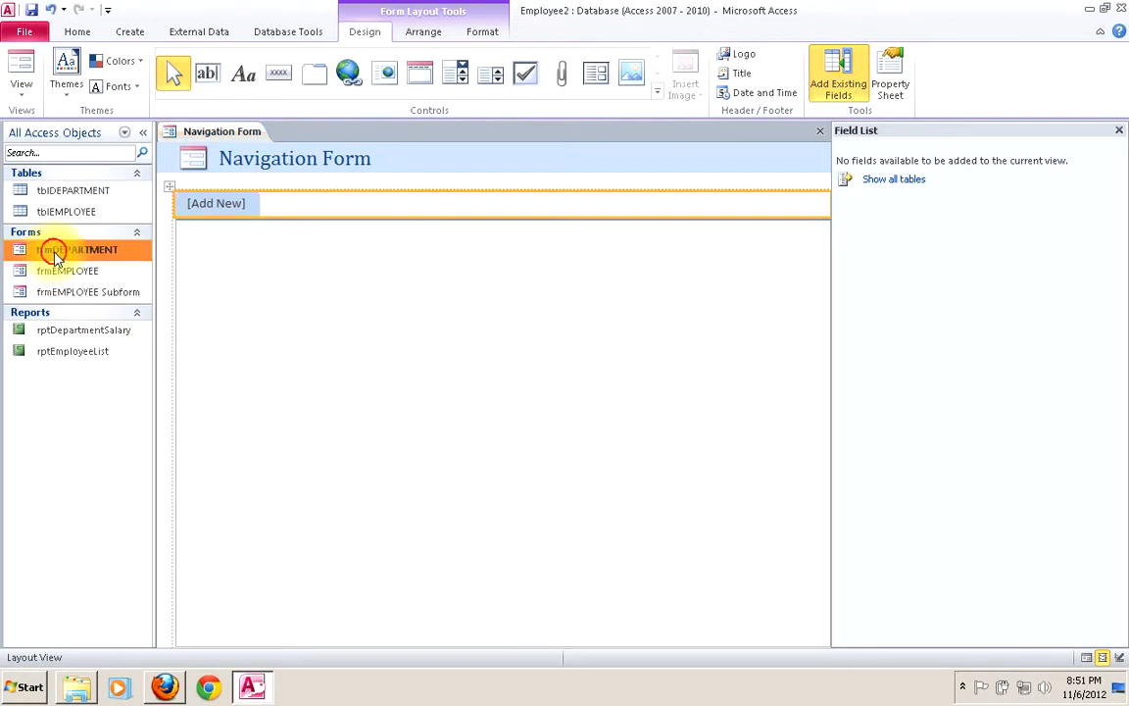
{"action": "left_click_drag", "start_coordinate": [55, 252], "coordinate": [192, 208]}
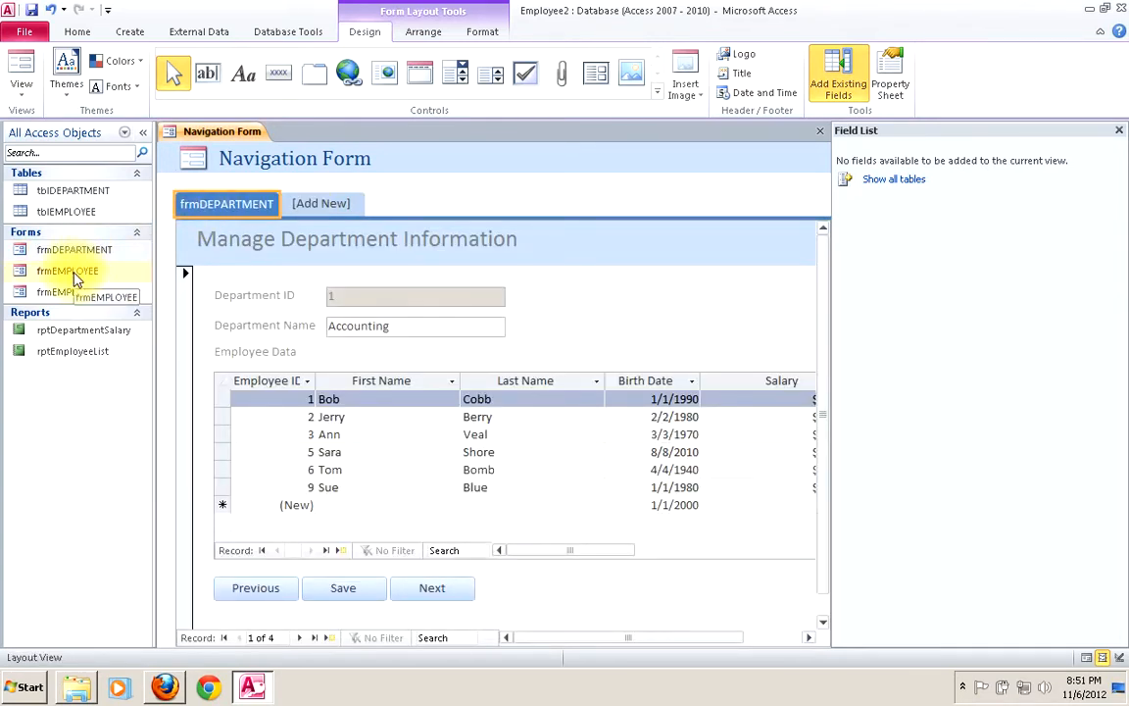
{"action": "left_click_drag", "start_coordinate": [76, 279], "coordinate": [304, 204]}
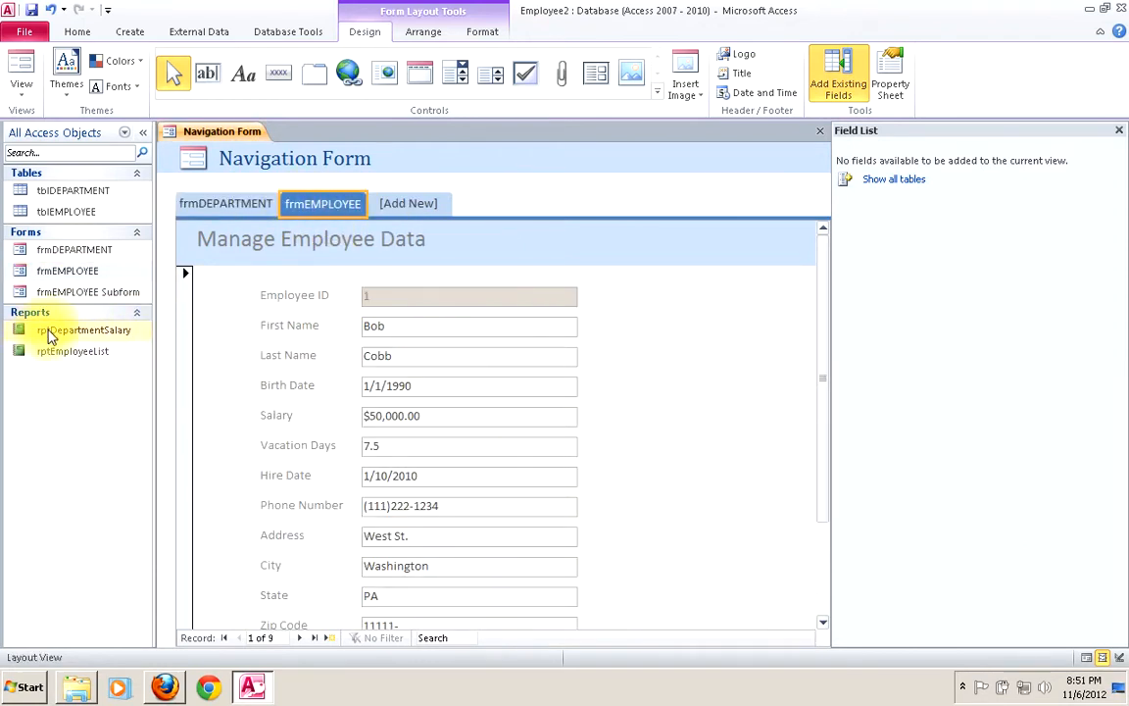
{"action": "left_click_drag", "start_coordinate": [49, 351], "coordinate": [408, 204]}
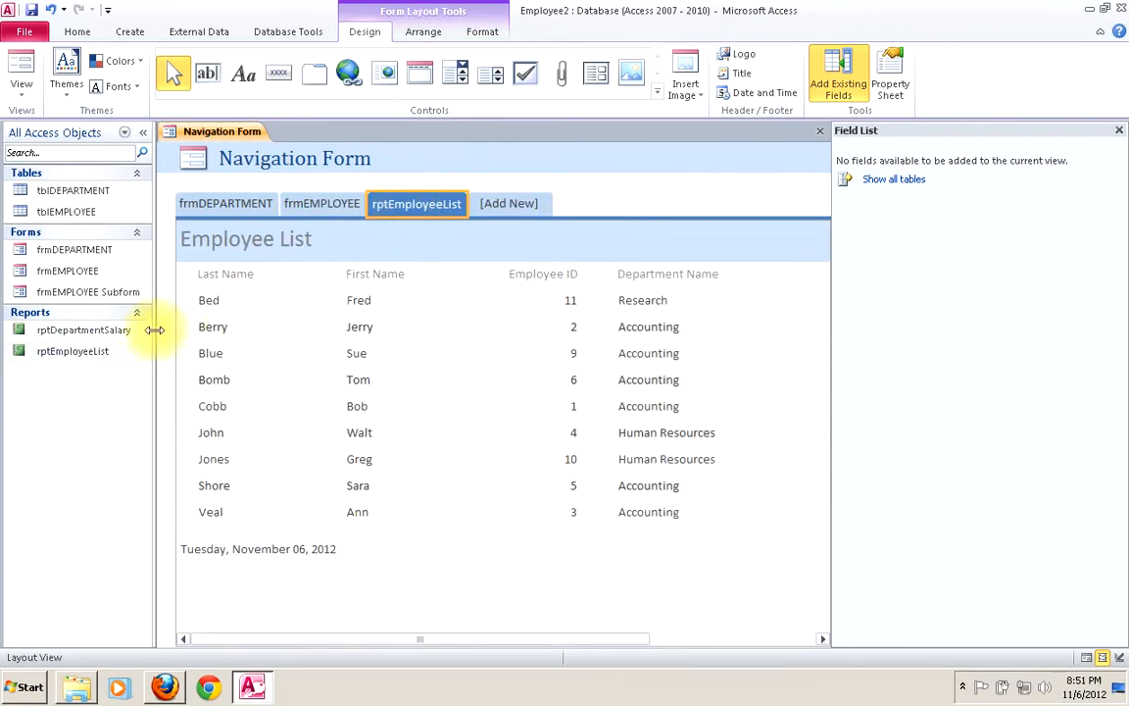
{"action": "left_click_drag", "start_coordinate": [78, 329], "coordinate": [517, 203]}
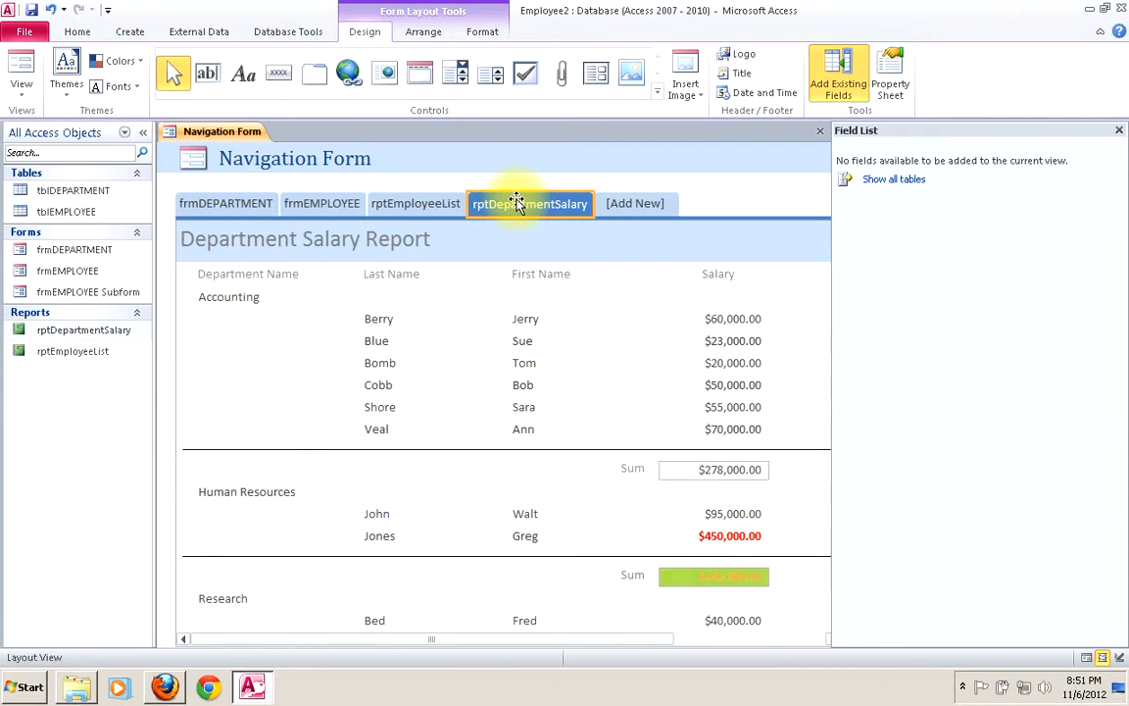
- Rename the navigation form's frmDEPARTMENT tab as Manage Departments
{"action": "left_click", "coordinate": [232, 208]}
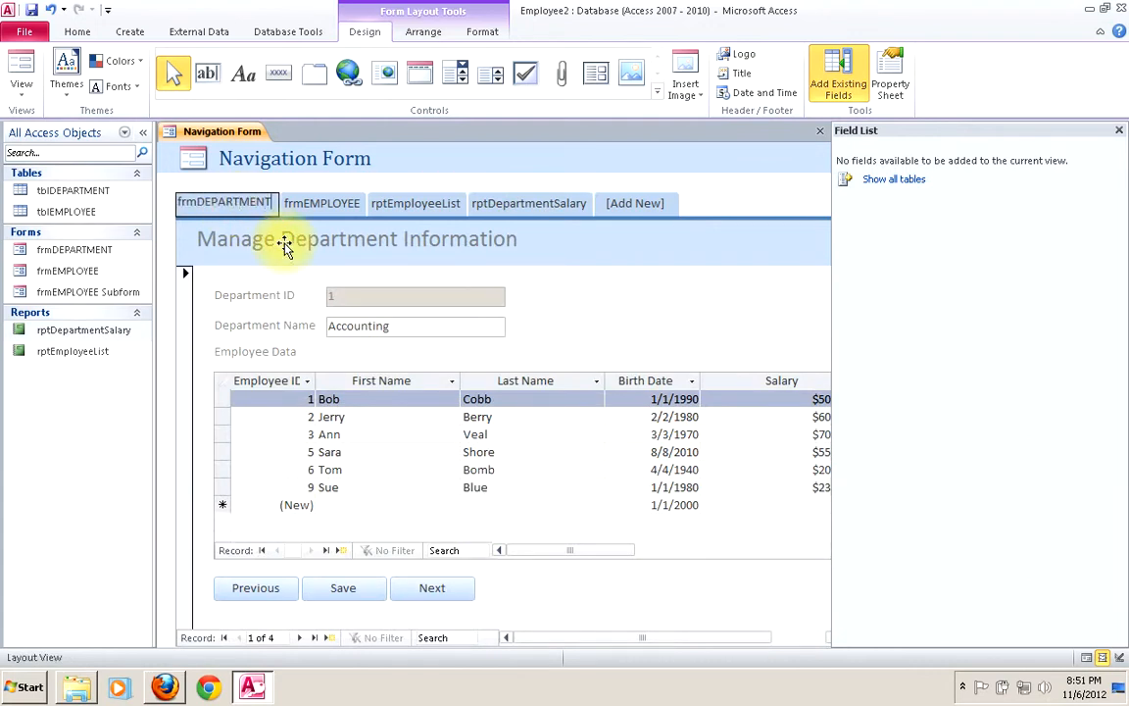
{"action": "key", "text": "BackSpace"}
{"action": "key", "text": "BackSpace"}
{"action": "key", "text": "BackSpace"}
{"action": "key", "text": "BackSpace"}
{"action": "key", "text": "BackSpace"}
{"action": "key", "text": "BackSpace"}
{"action": "key", "text": "BackSpace"}
{"action": "key", "text": "BackSpace"}
{"action": "key", "text": "BackSpace"}
{"action": "key", "text": "BackSpace"}
{"action": "key", "text": "BackSpace"}
{"action": "key", "text": "BackSpace"}
{"action": "key", "text": "BackSpace"}
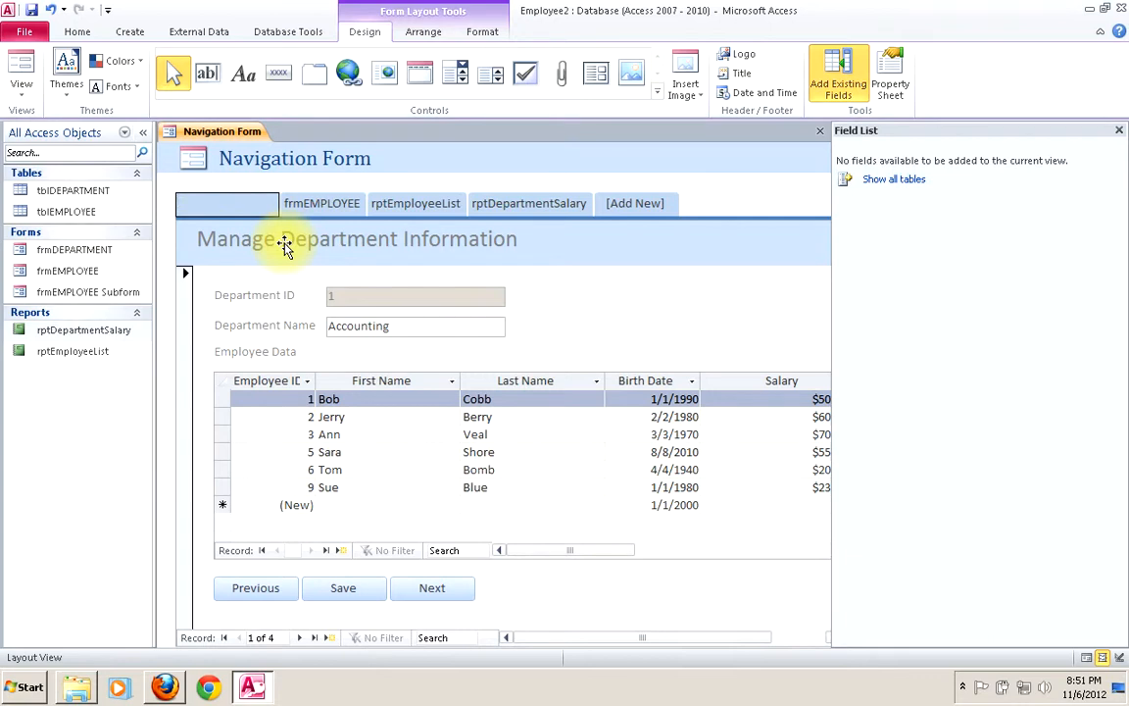
{"action": "type", "text": "Manage Departments"}
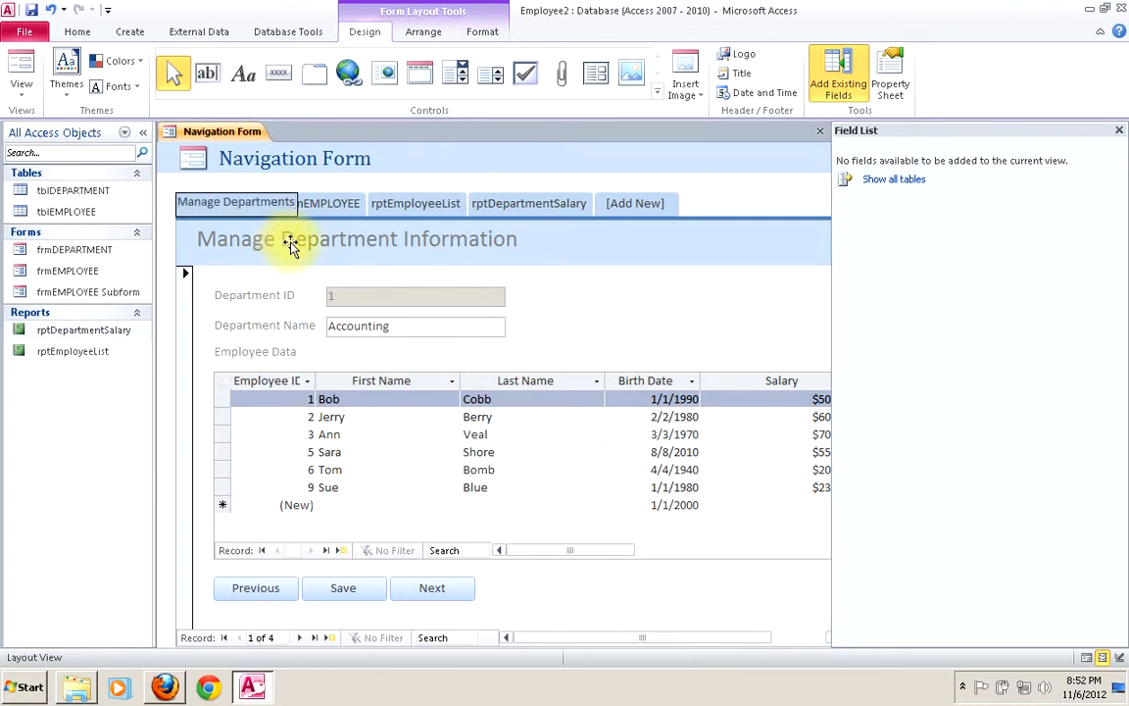
- Increase the height of the navigation tabs so the Manage Departments caption fits on two lines
{"action": "left_click", "coordinate": [337, 209]}
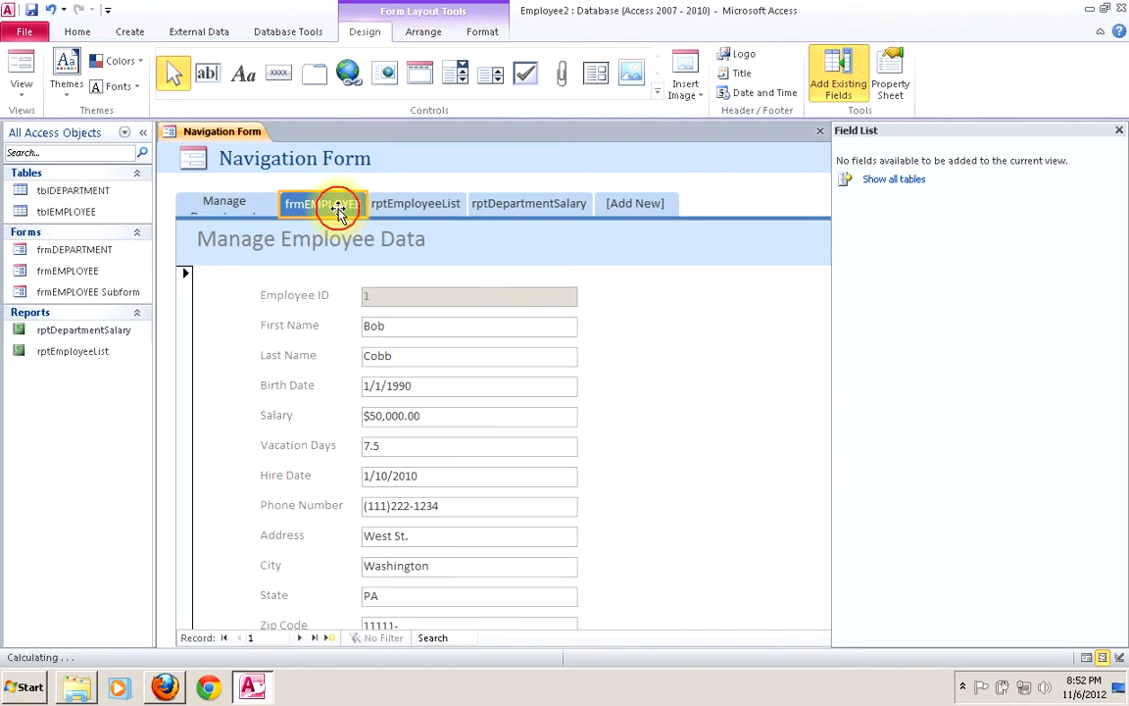
{"action": "left_click", "coordinate": [238, 204]}
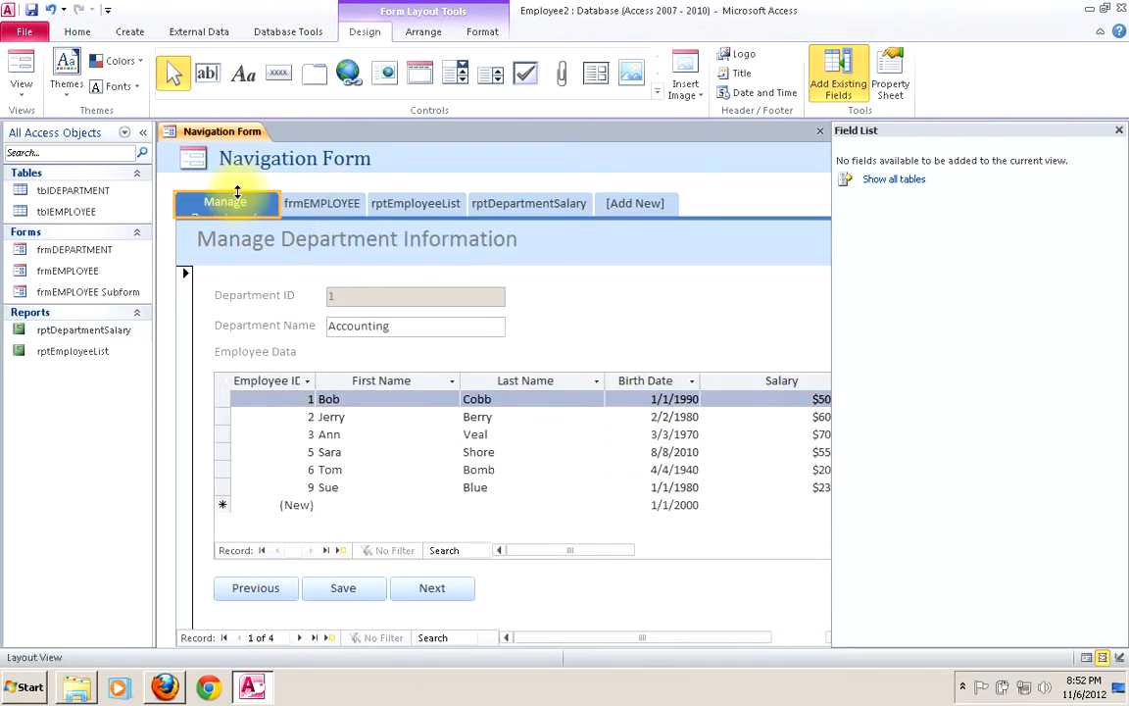
{"action": "left_click_drag", "start_coordinate": [237, 191], "coordinate": [235, 177]}
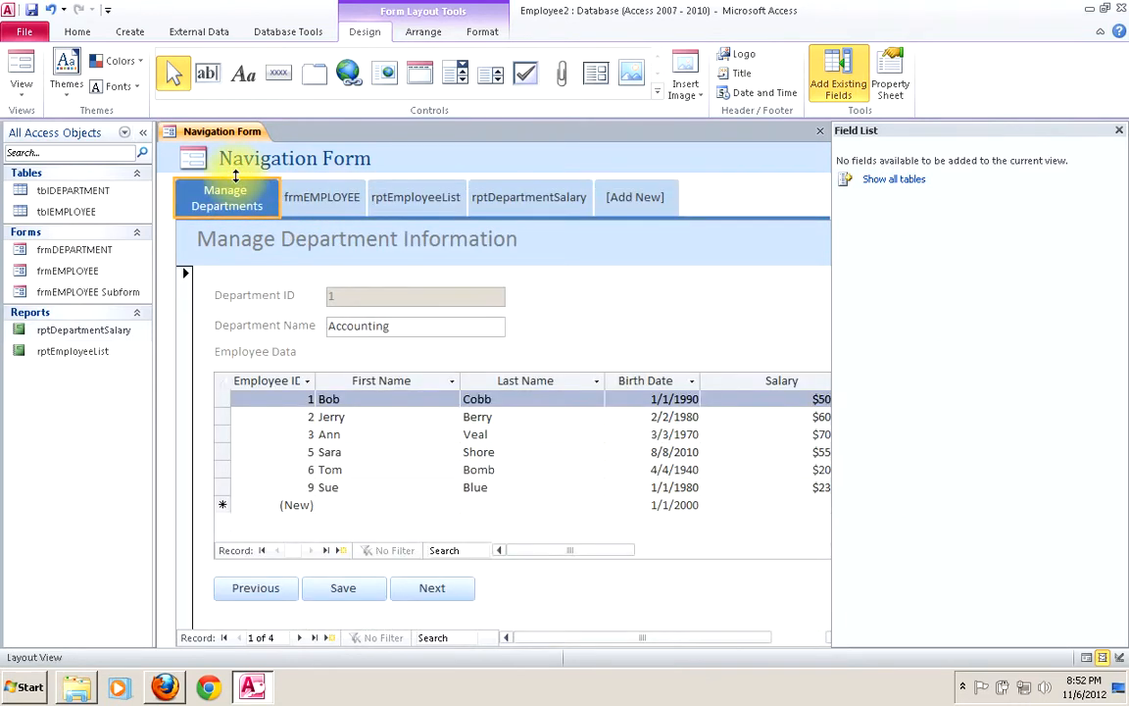
- Rename the navigation form's frmEMPLOYEE tab as Manage Employees
{"action": "left_click", "coordinate": [330, 201]}
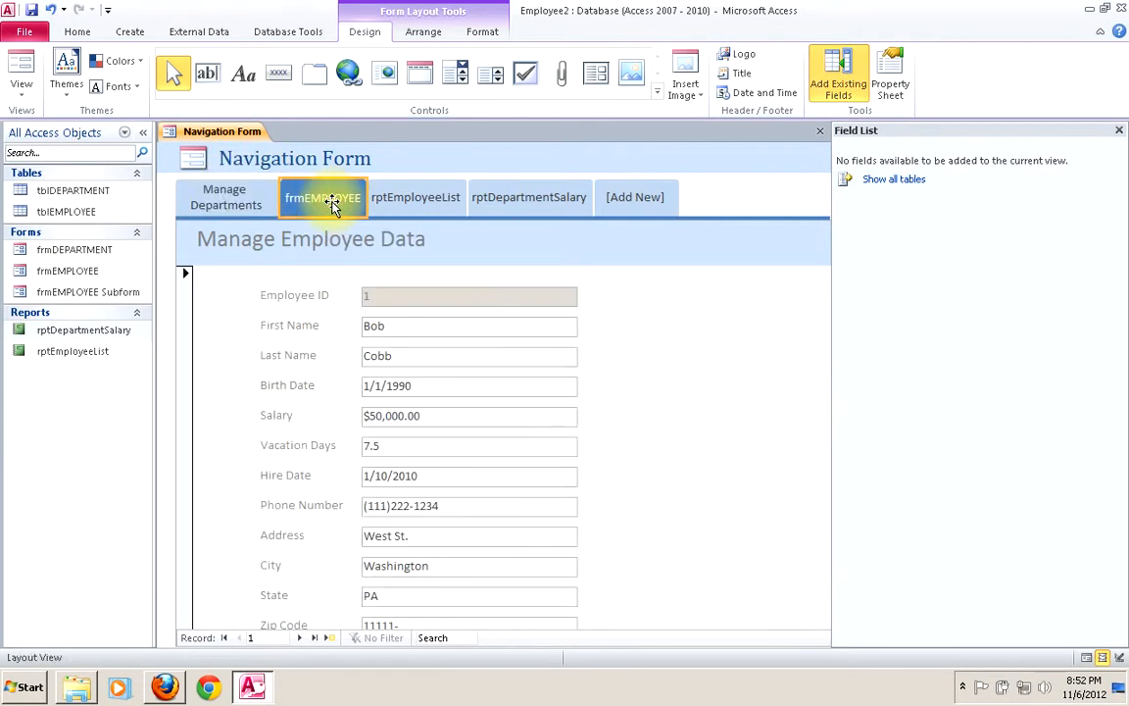
{"action": "left_click", "coordinate": [333, 201]}
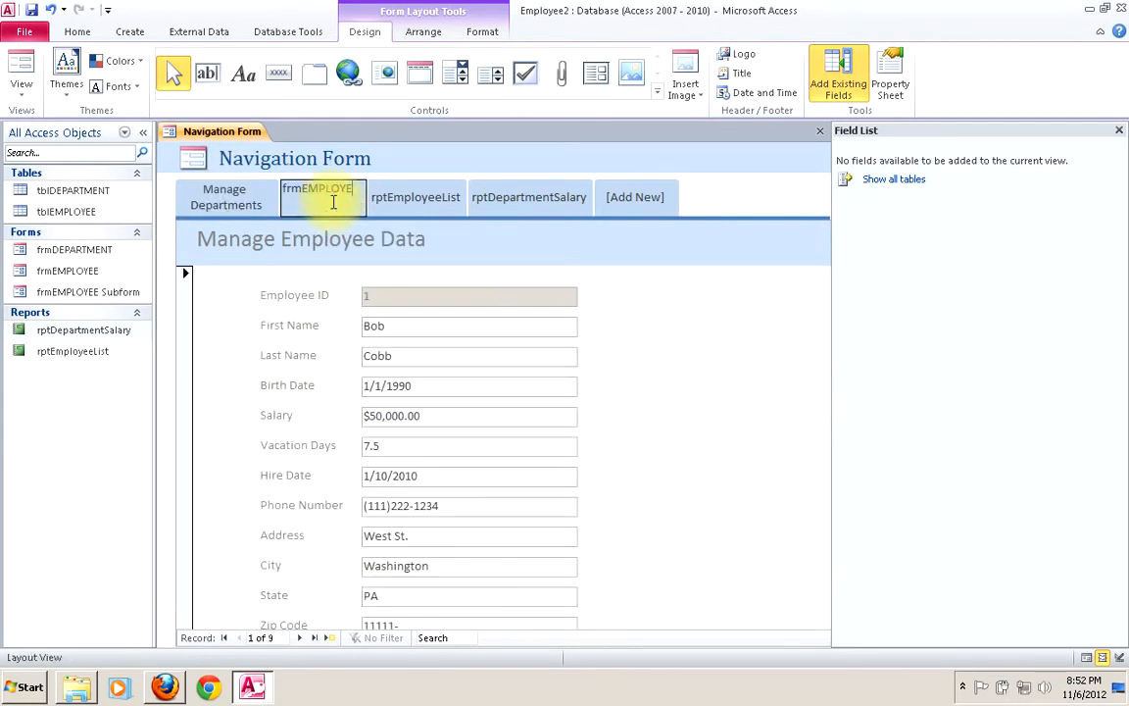
{"action": "type", "text": "f"}
{"action": "type", "text": "Manage Emp"}
{"action": "type", "text": "loy"}
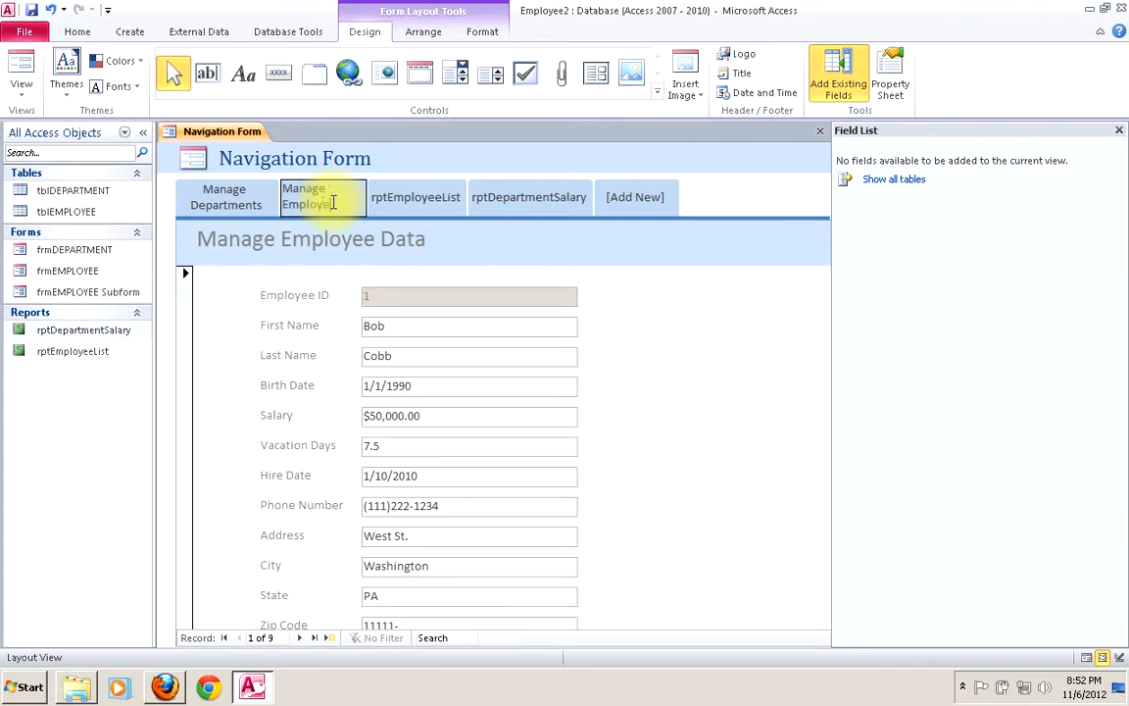
{"action": "type", "text": "ees"}
- Rename the navigation form's rptEmployeeList tab as Employee List Report
{"action": "left_click", "coordinate": [412, 196]}
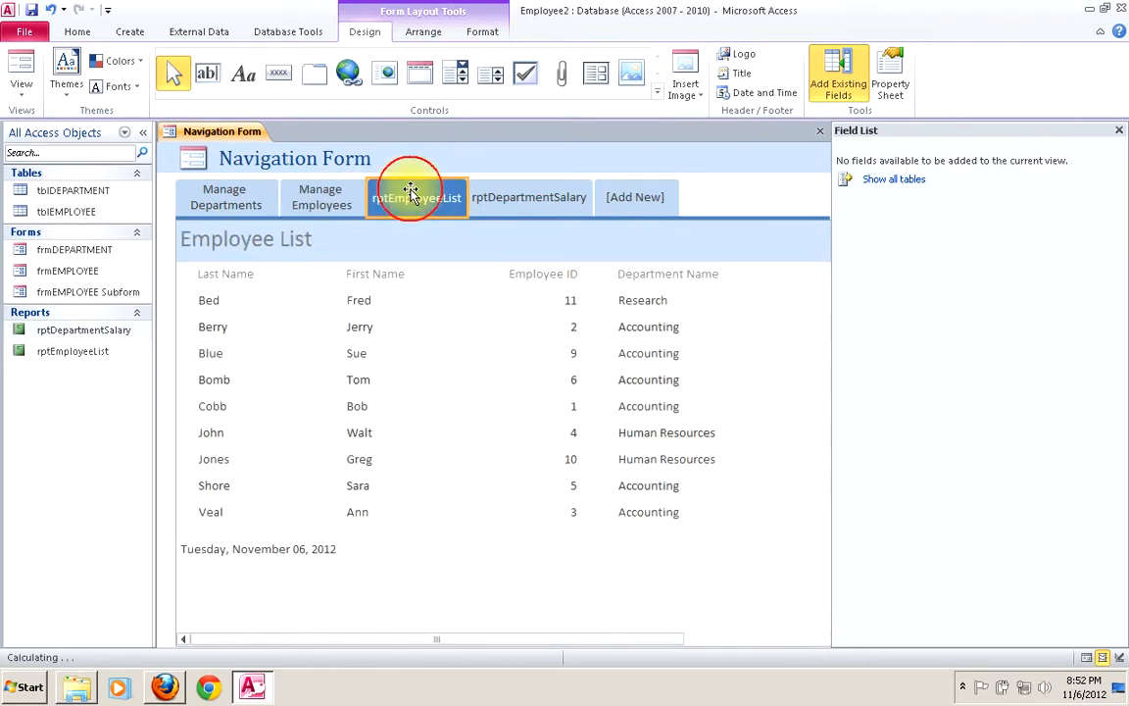
{"action": "left_click", "coordinate": [412, 193]}
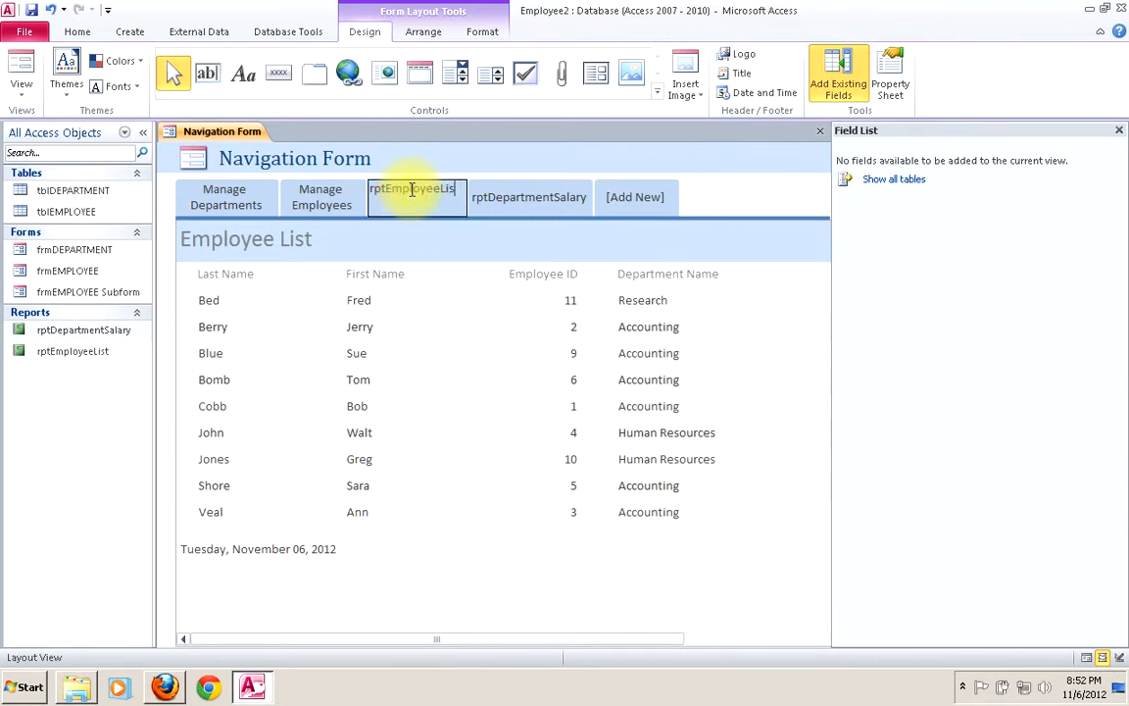
{"action": "key", "text": "ctrl+a"}
{"action": "key", "text": "BackSpace"}
{"action": "type", "text": "Employee List Repor"}
{"action": "left_click", "coordinate": [509, 198]}
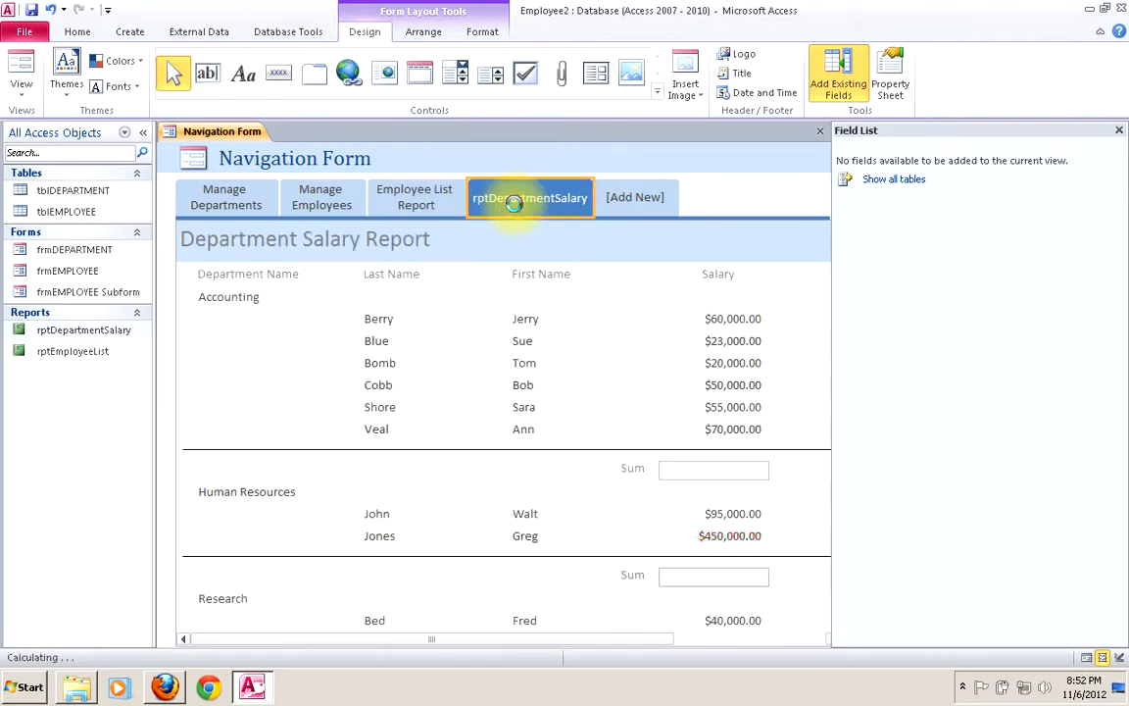
- Rename the navigation form's rptDepartmentSalary tab as Department Salary Report
{"action": "left_click", "coordinate": [515, 203]}
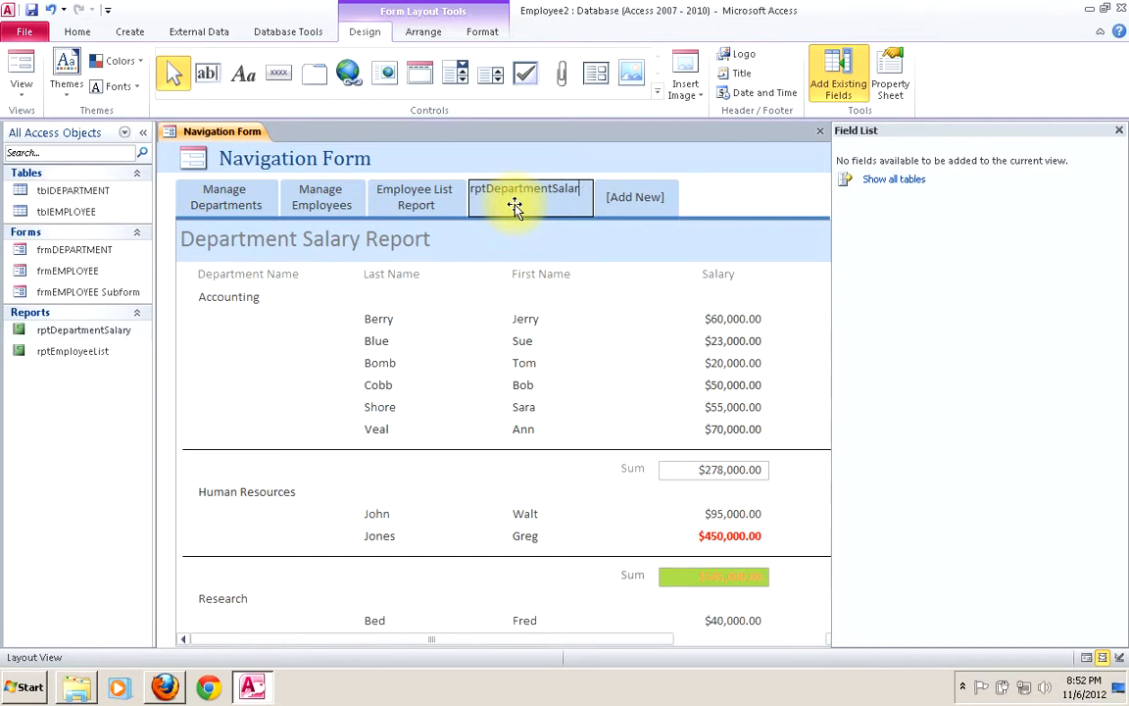
{"action": "key", "text": "BackSpace"}
{"action": "key", "text": "BackSpace"}
{"action": "key", "text": "BackSpace"}
{"action": "key", "text": "BackSpace"}
{"action": "key", "text": "BackSpace"}
{"action": "key", "text": "BackSpace"}
{"action": "key", "text": "BackSpace"}
{"action": "key", "text": "BackSpace"}
{"action": "key", "text": "BackSpace"}
{"action": "key", "text": "BackSpace"}
{"action": "key", "text": "BackSpace"}
{"action": "key", "text": "BackSpace"}
{"action": "key", "text": "BackSpace"}
{"action": "key", "text": "BackSpace"}
{"action": "key", "text": "BackSpace"}
{"action": "key", "text": "BackSpace"}
{"action": "key", "text": "BackSpace"}
{"action": "key", "text": "BackSpace"}
{"action": "type", "text": "Depa"}
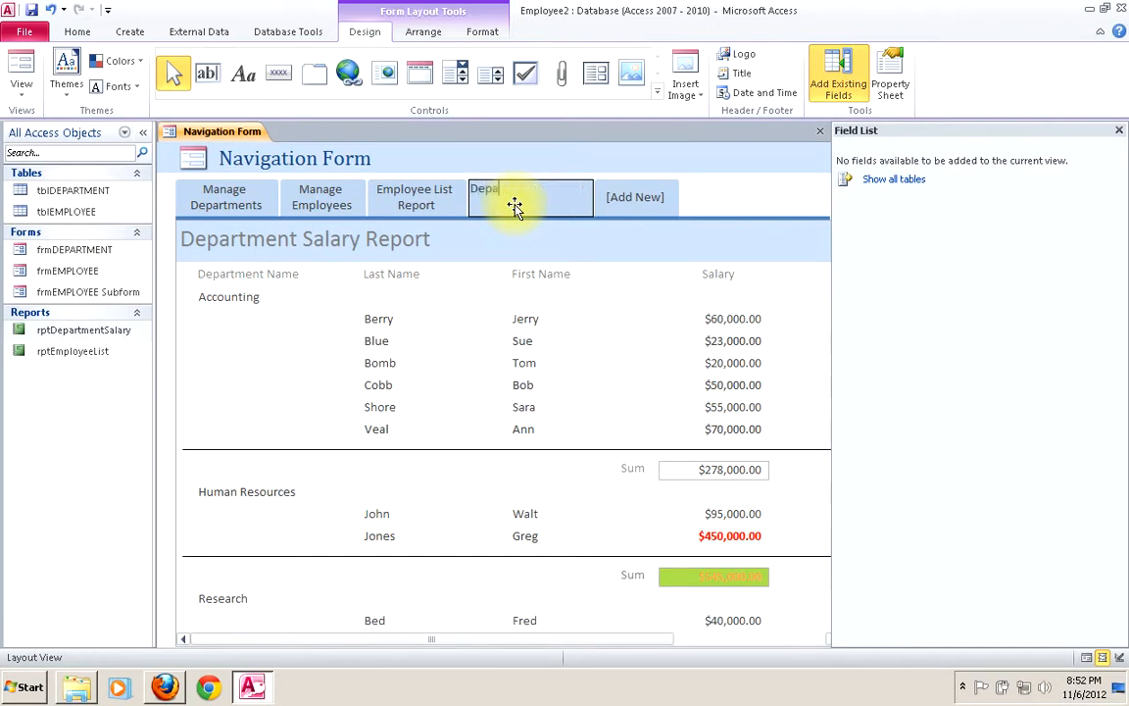
{"action": "type", "text": "rtment Salary Report"}
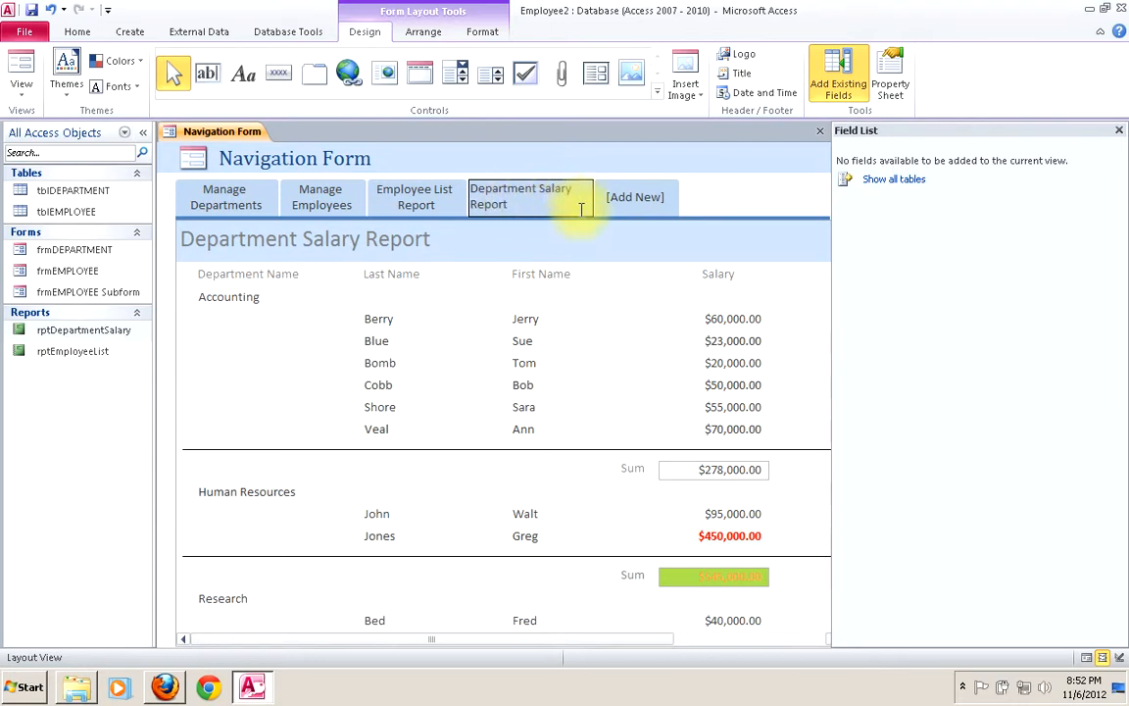
{"action": "left_click", "coordinate": [415, 207]}
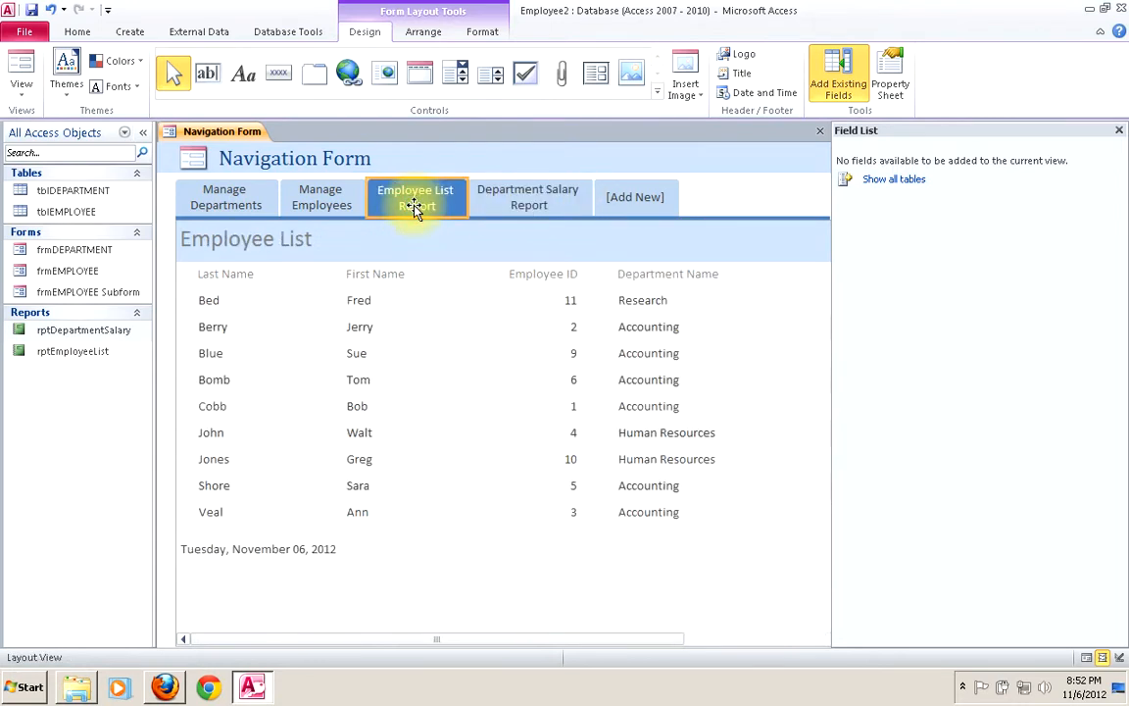
- Save the navigation form under the name Navigation_Form
{"action": "left_click", "coordinate": [31, 10]}
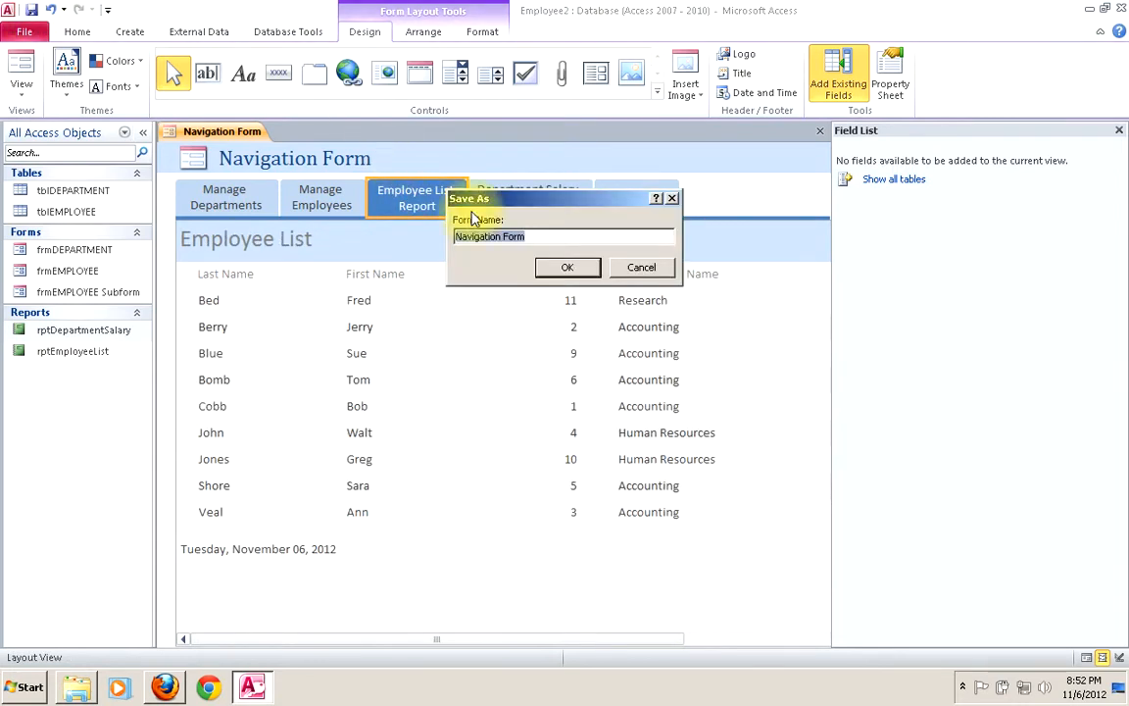
{"action": "left_click", "coordinate": [504, 237]}
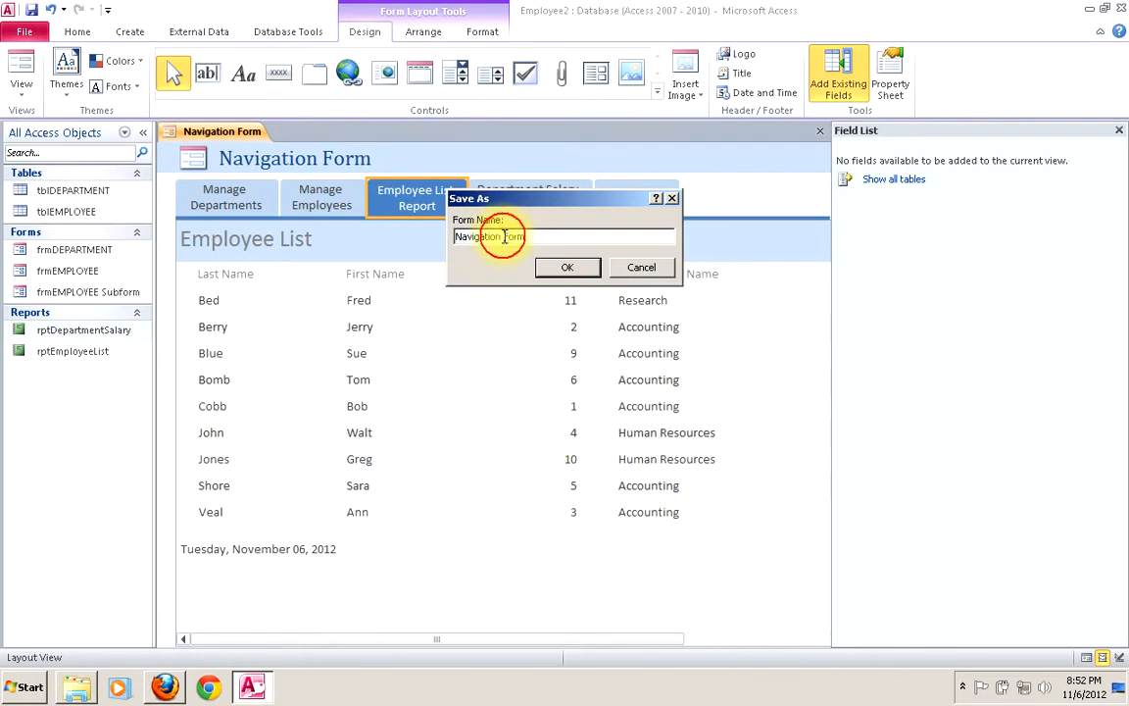
{"action": "key", "text": "BackSpace"}
{"action": "type", "text": "_"}
{"action": "left_click", "coordinate": [577, 269]}
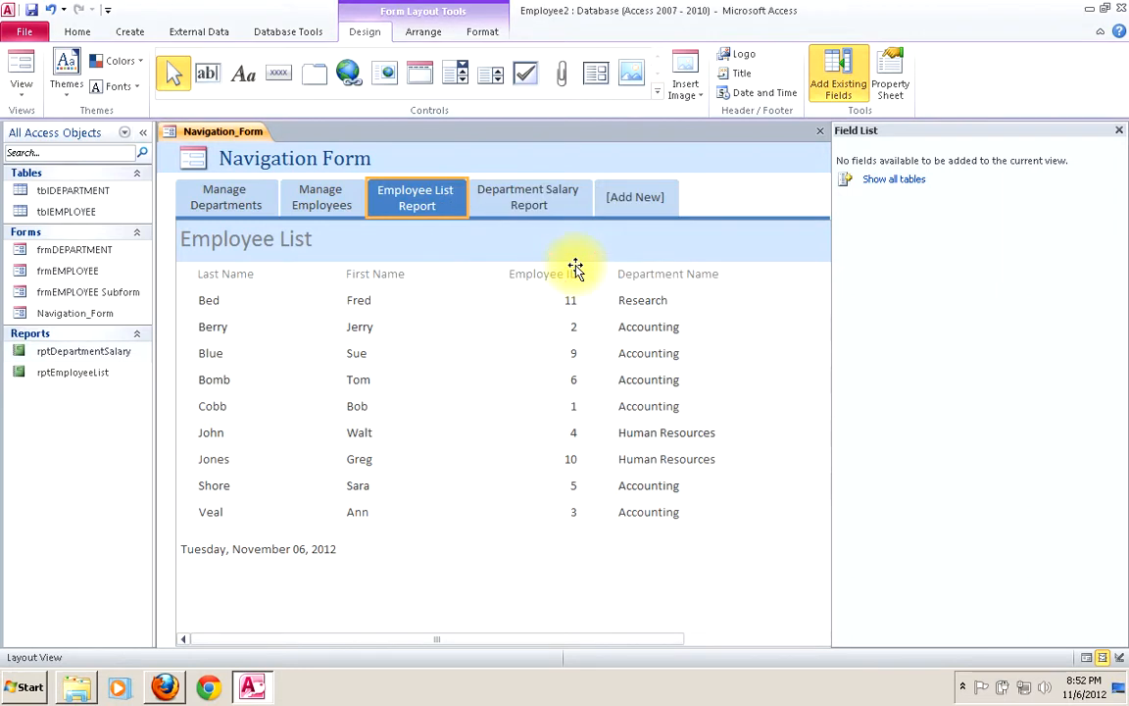
- Show Navigation_Form in Form View and check each of its four tabs, ending on Manage Departments
{"action": "right_click", "coordinate": [231, 134]}
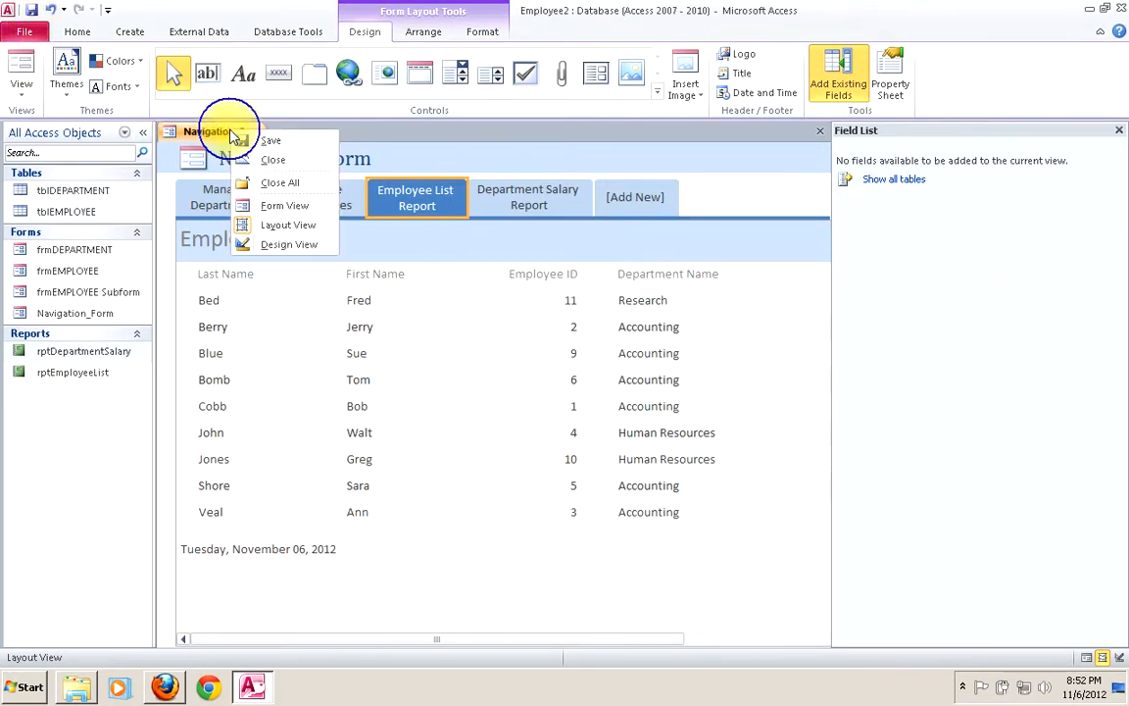
{"action": "left_click", "coordinate": [274, 205]}
{"action": "left_click", "coordinate": [230, 199]}
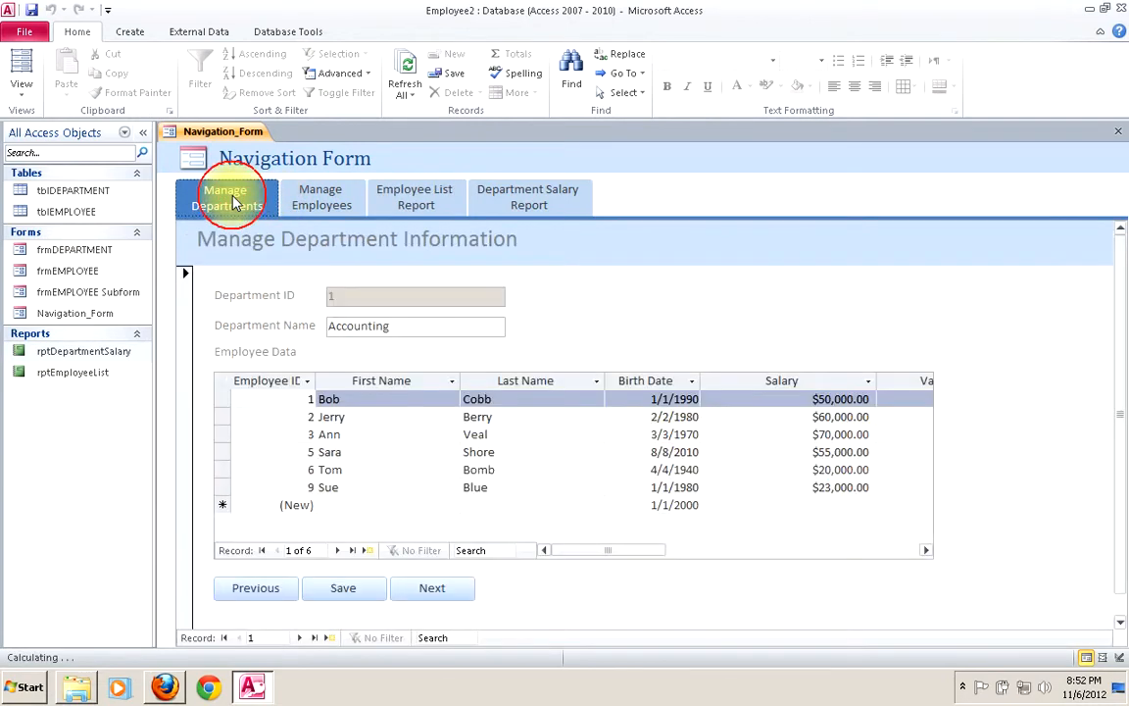
{"action": "left_click", "coordinate": [320, 196]}
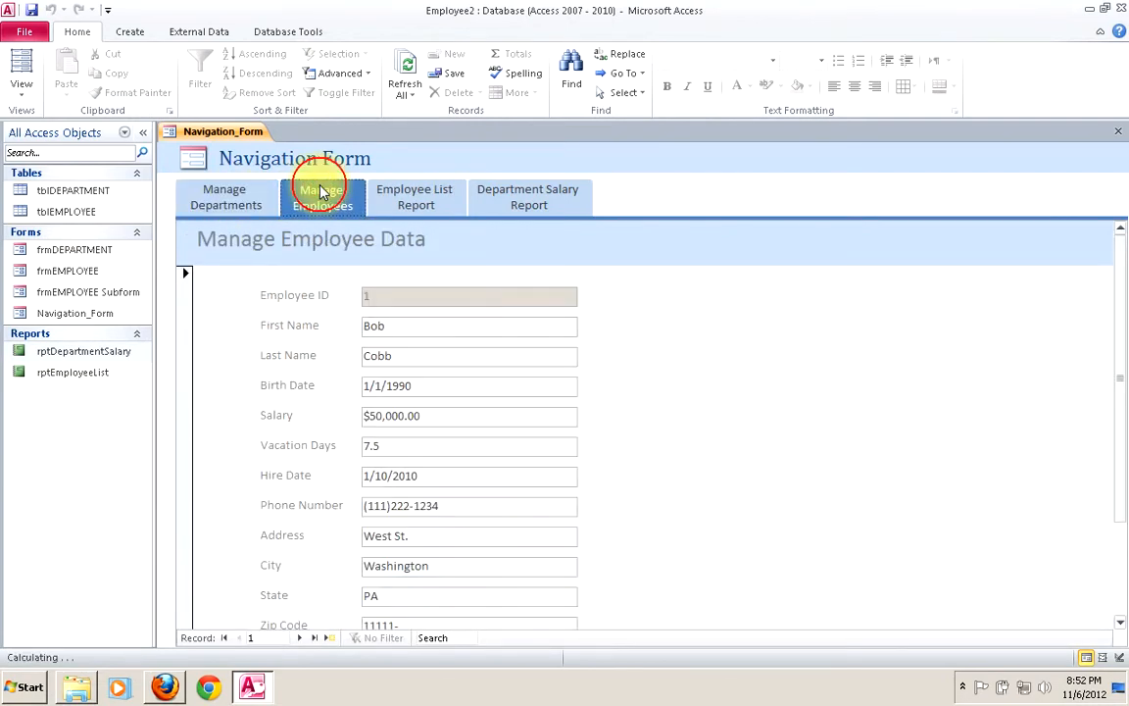
{"action": "left_click", "coordinate": [417, 198]}
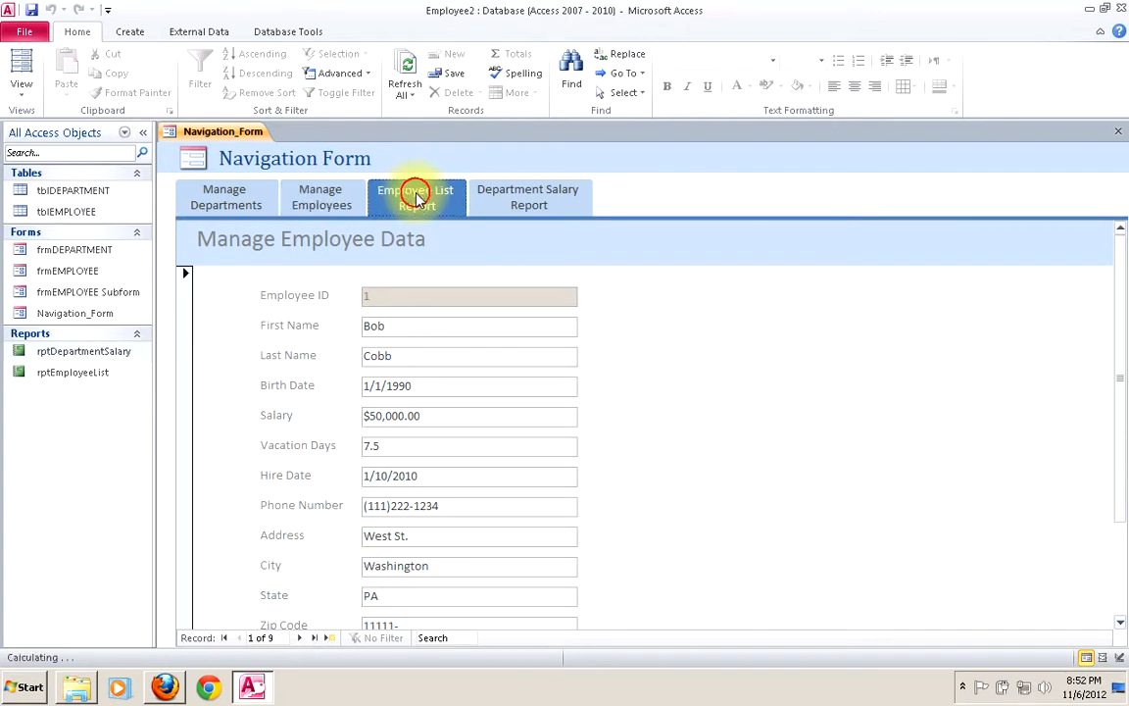
{"action": "left_click", "coordinate": [529, 196]}
{"action": "left_click", "coordinate": [209, 196]}
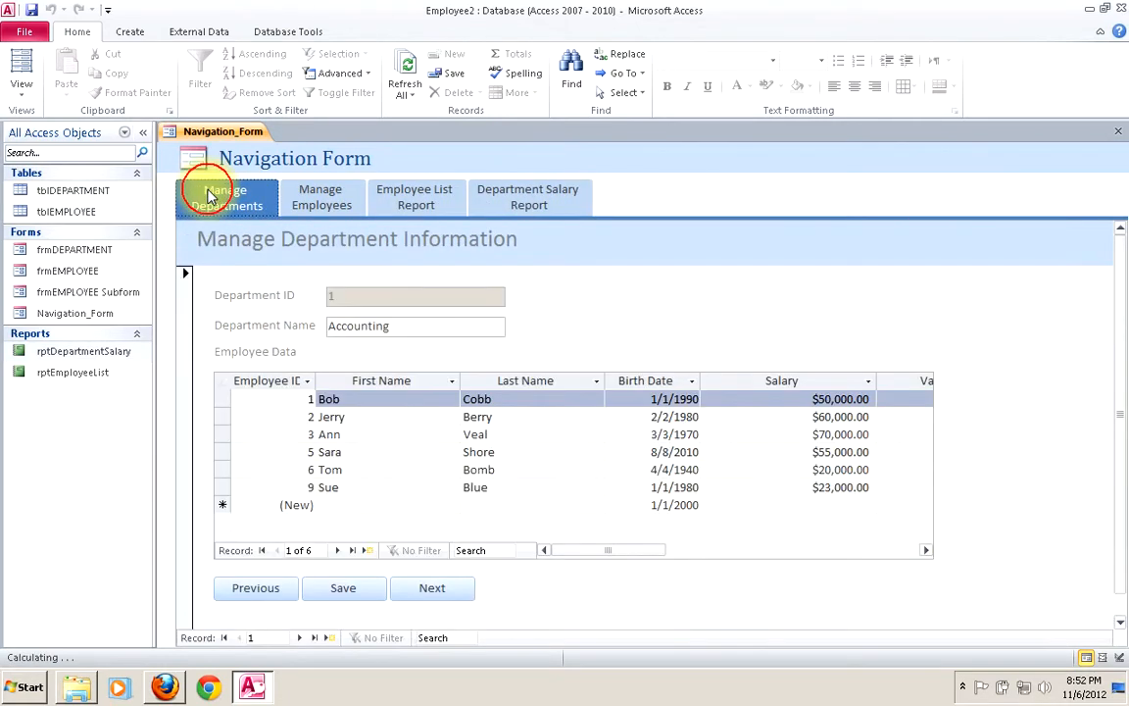
- Step two department records forward and back to the first with the form's own record buttons
{"action": "left_click", "coordinate": [421, 594]}
{"action": "left_click", "coordinate": [419, 596]}
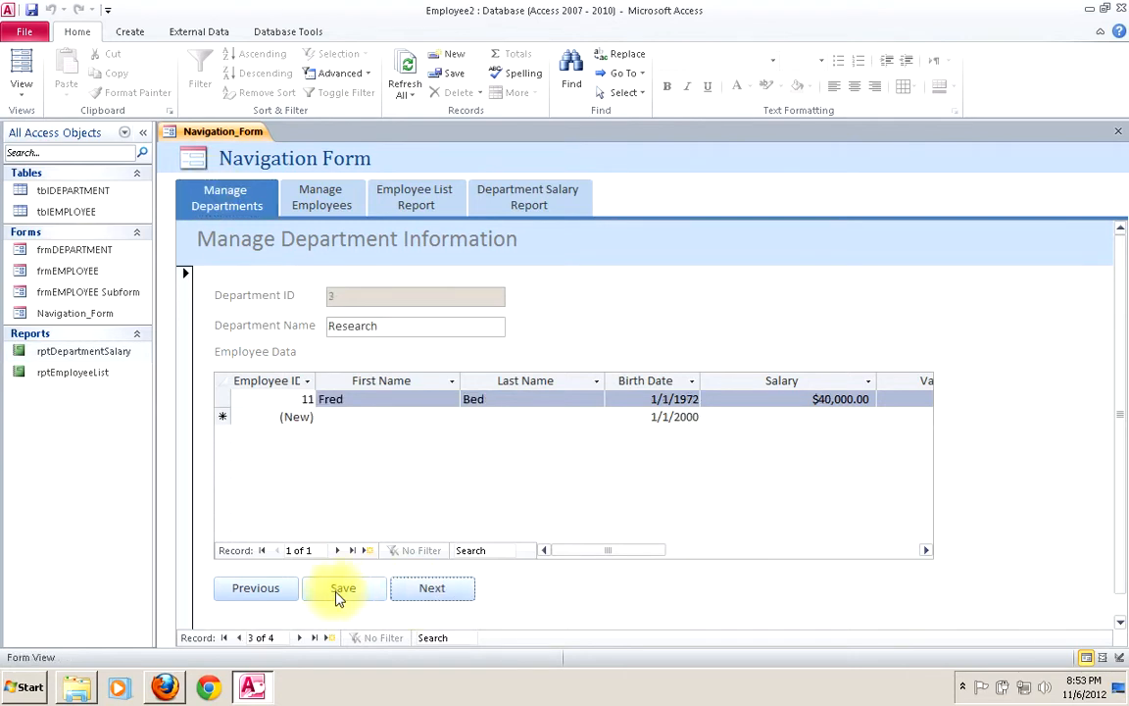
{"action": "left_click", "coordinate": [257, 595]}
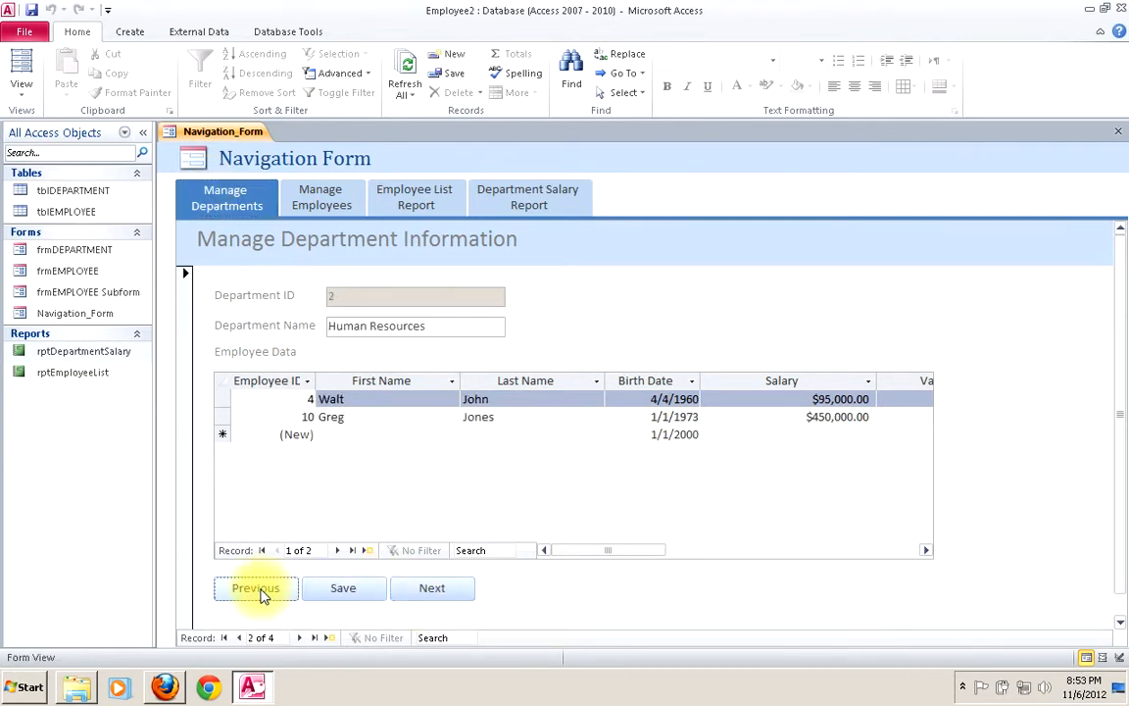
{"action": "left_click", "coordinate": [261, 594]}
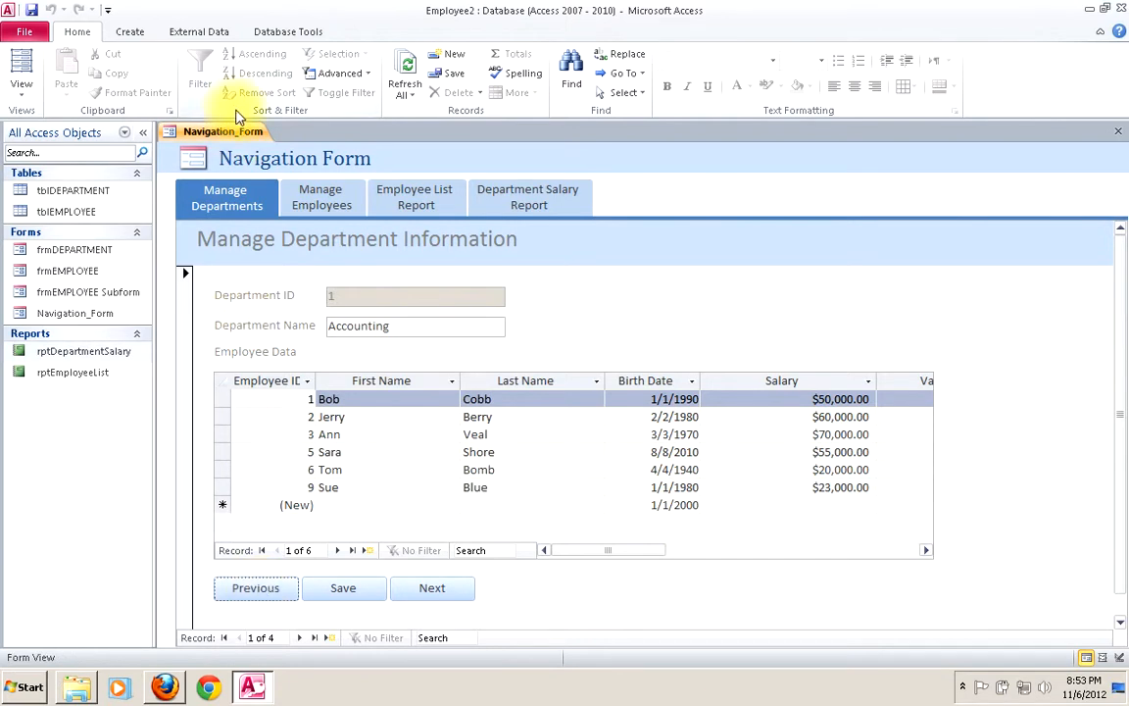
- Close Navigation_Form and create a new blank form in Design View with the field list hidden
{"action": "right_click", "coordinate": [221, 132]}
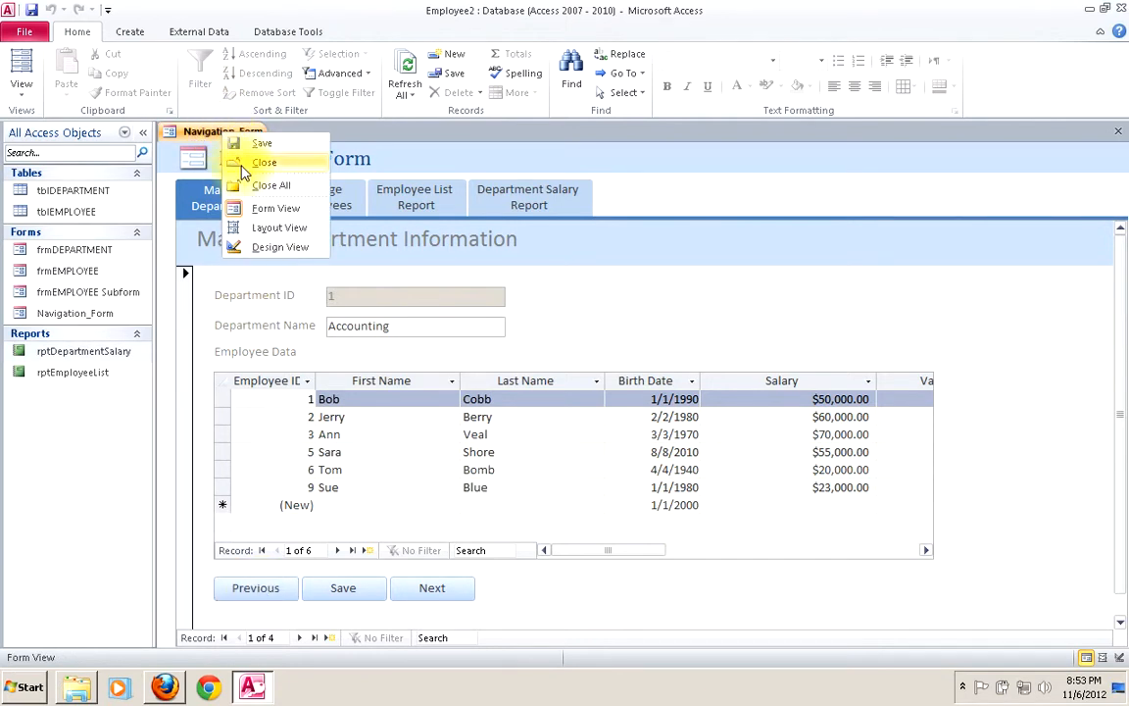
{"action": "left_click", "coordinate": [245, 165]}
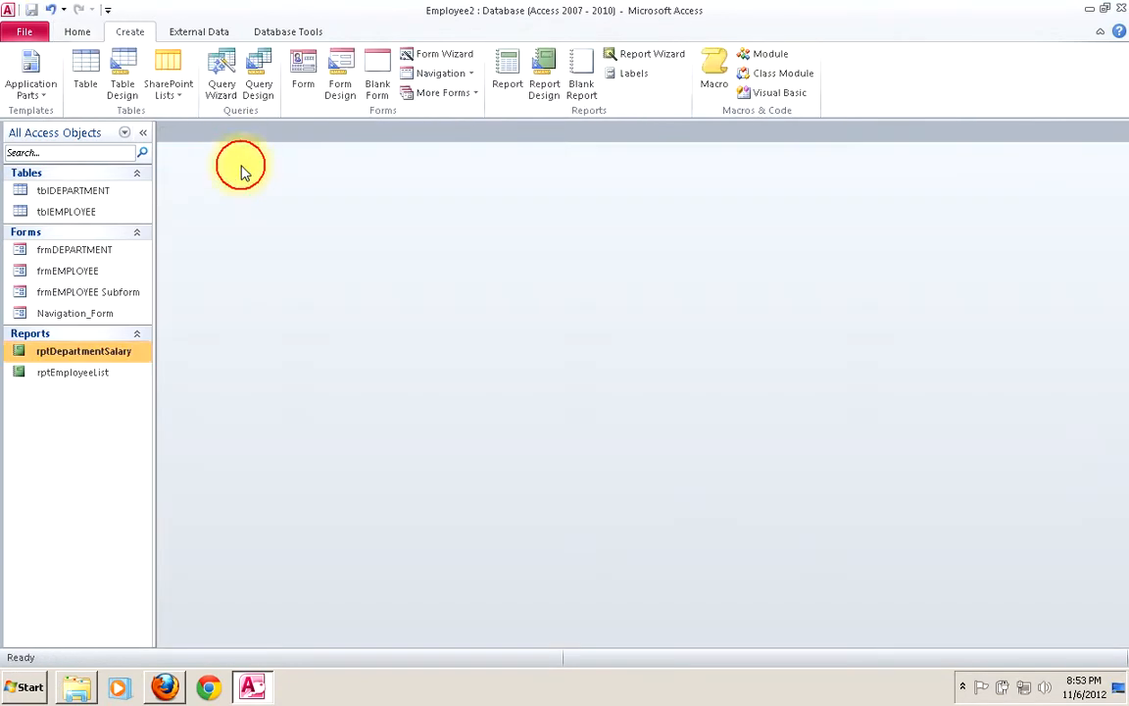
{"action": "left_click", "coordinate": [377, 89]}
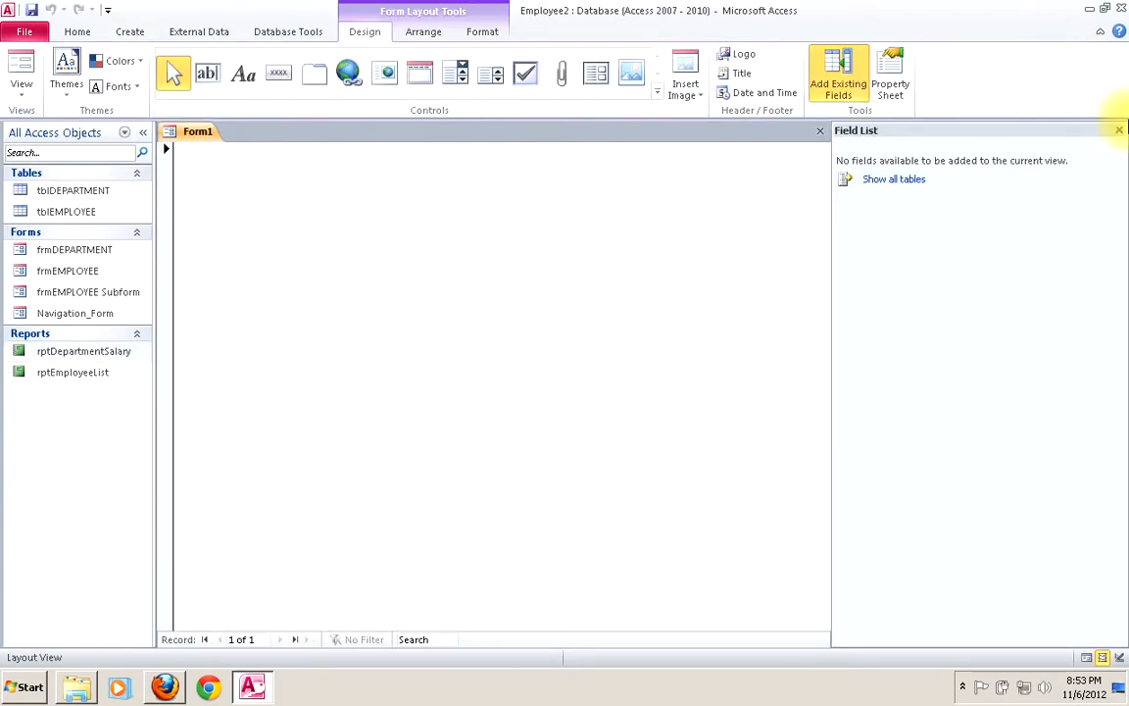
{"action": "left_click", "coordinate": [1118, 130]}
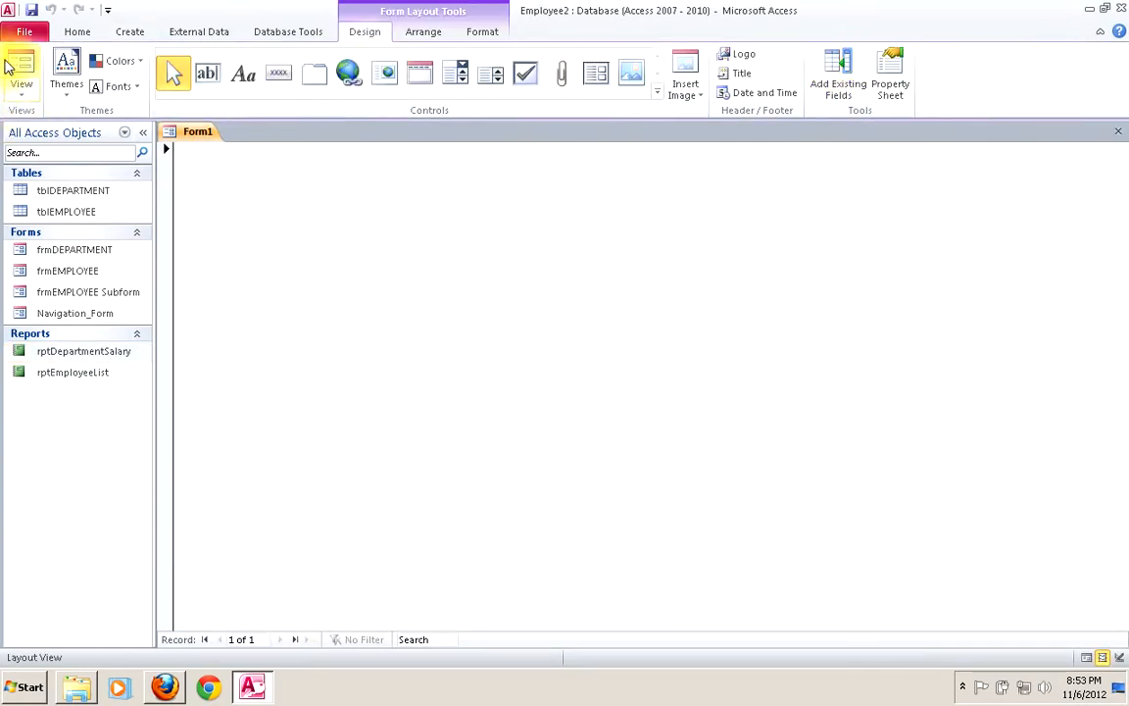
{"action": "left_click", "coordinate": [24, 86]}
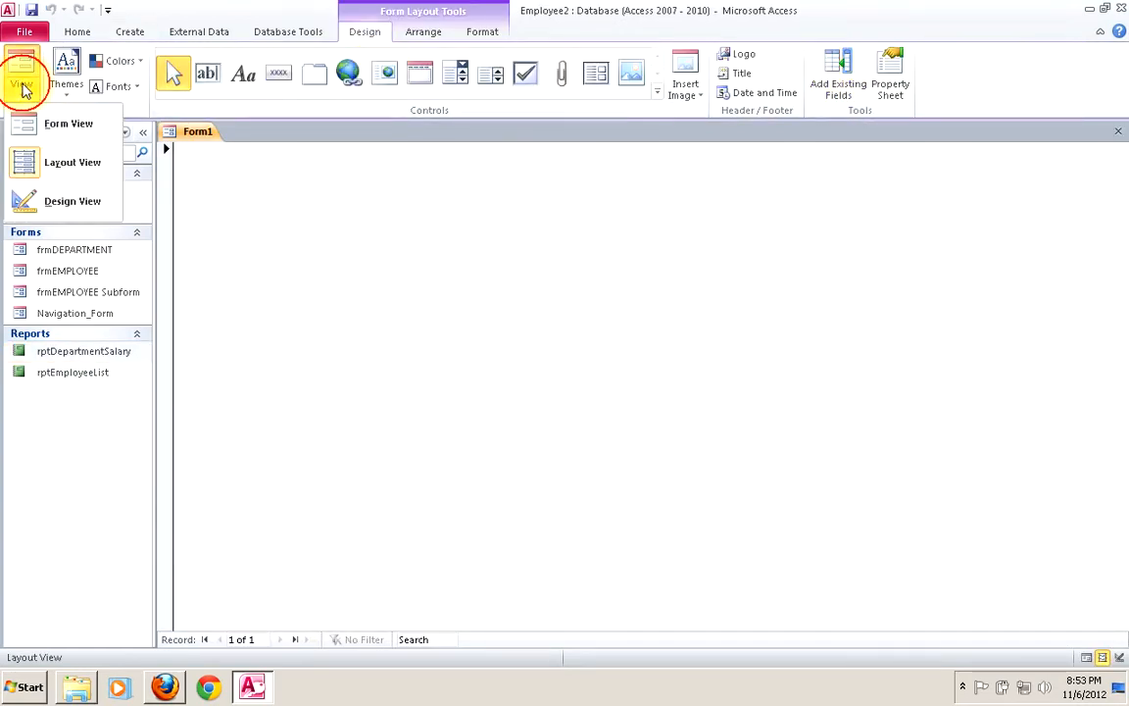
{"action": "left_click", "coordinate": [40, 208]}
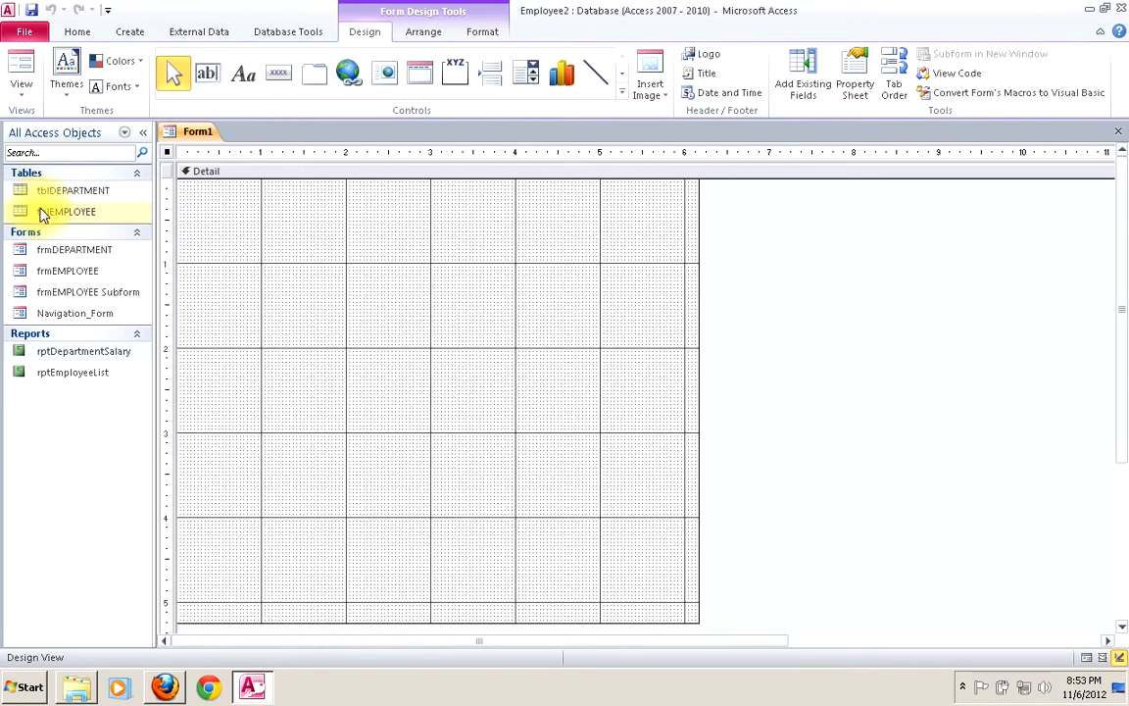
- Narrow the form to about 2.25 inches and add a form header and footer, with the header about 0.35 inches tall
{"action": "left_click_drag", "start_coordinate": [697, 401], "coordinate": [368, 318]}
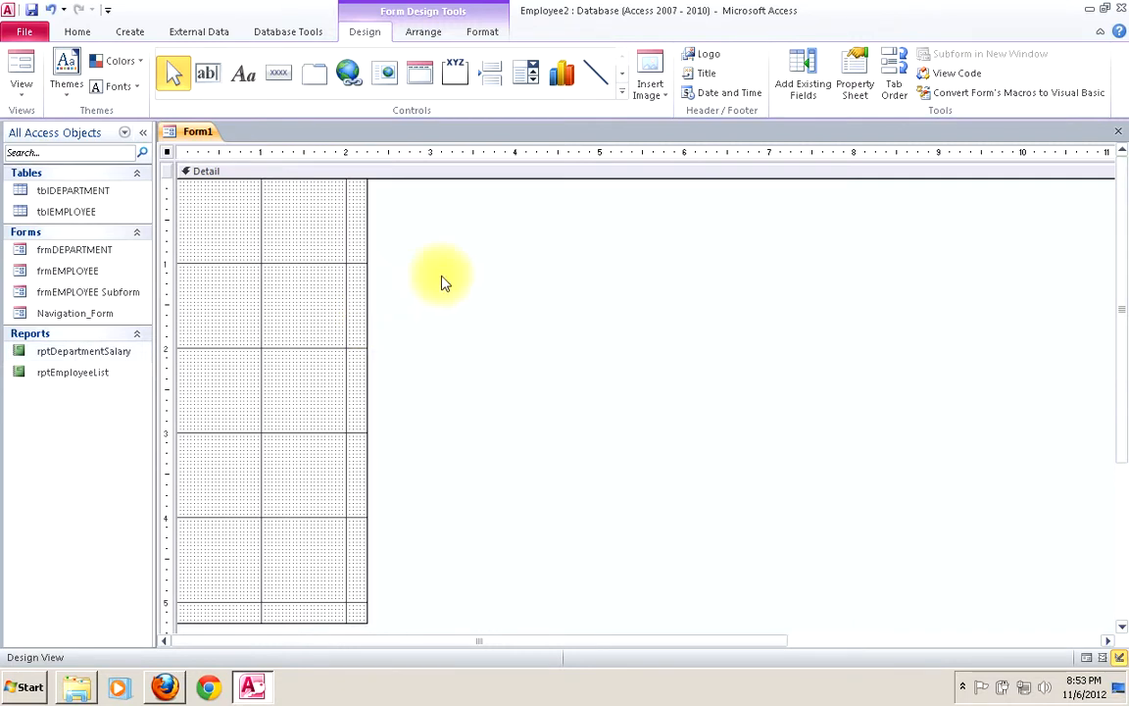
{"action": "left_click", "coordinate": [400, 173]}
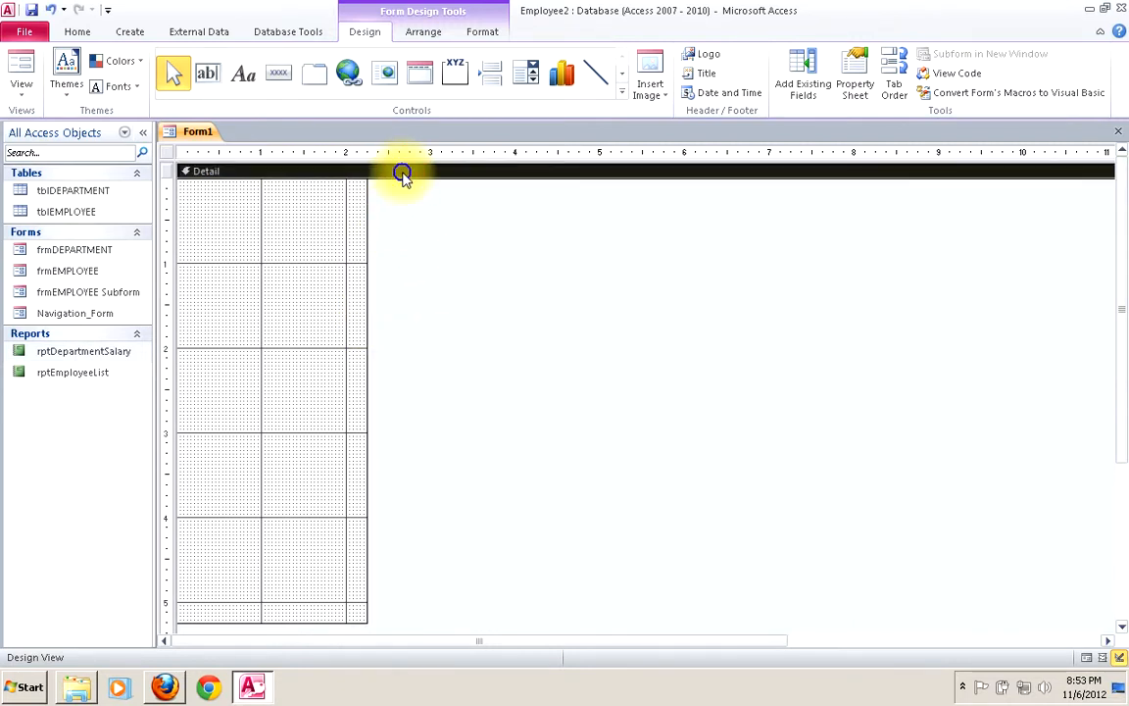
{"action": "right_click", "coordinate": [403, 175]}
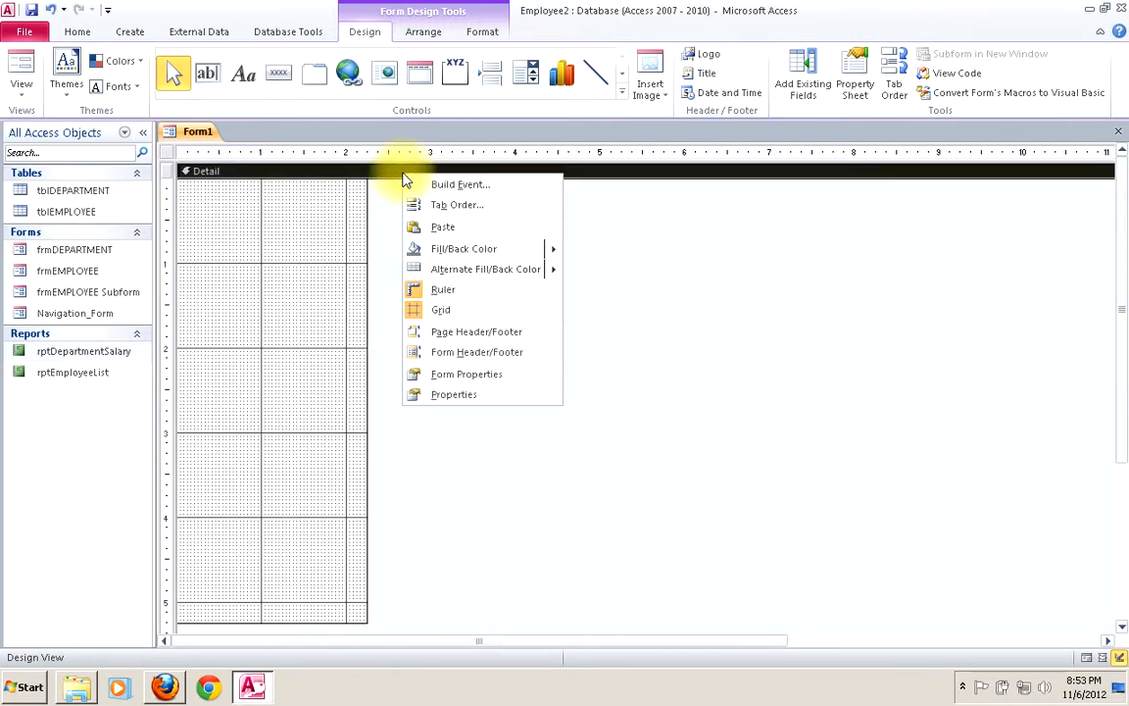
{"action": "left_click", "coordinate": [449, 354]}
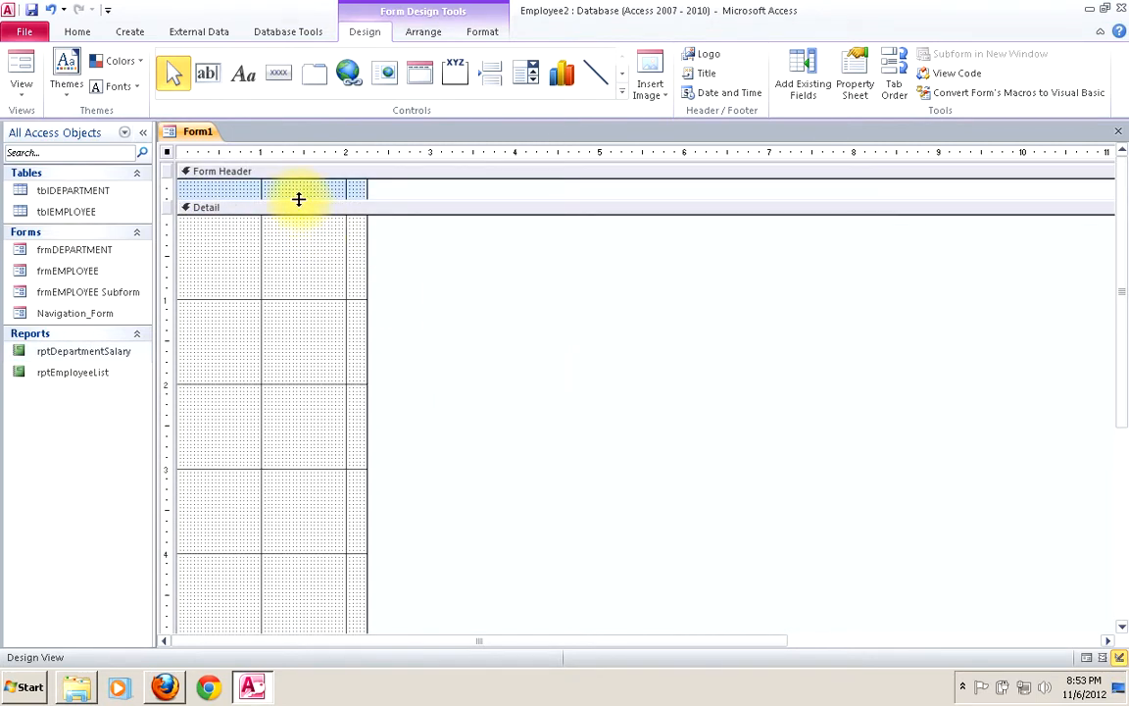
{"action": "left_click_drag", "start_coordinate": [299, 199], "coordinate": [298, 209]}
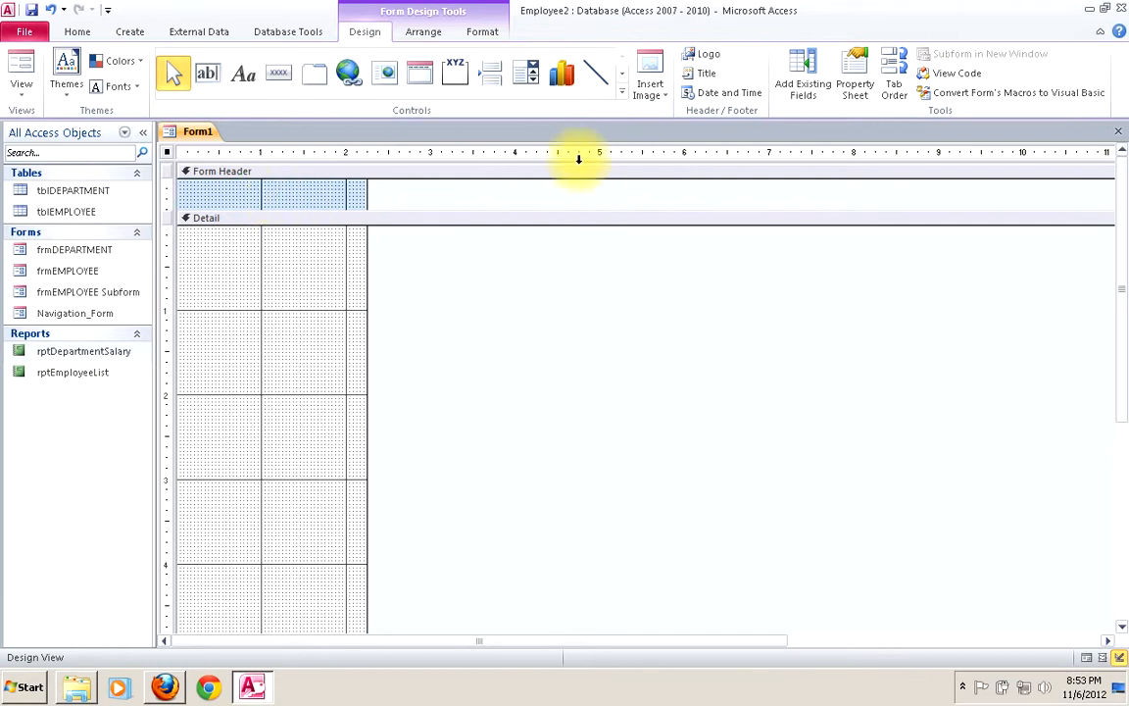
- Add a label reading Switchboard to the form header and center it roughly within the header's height
{"action": "left_click", "coordinate": [251, 83]}
{"action": "key", "text": "Escape"}
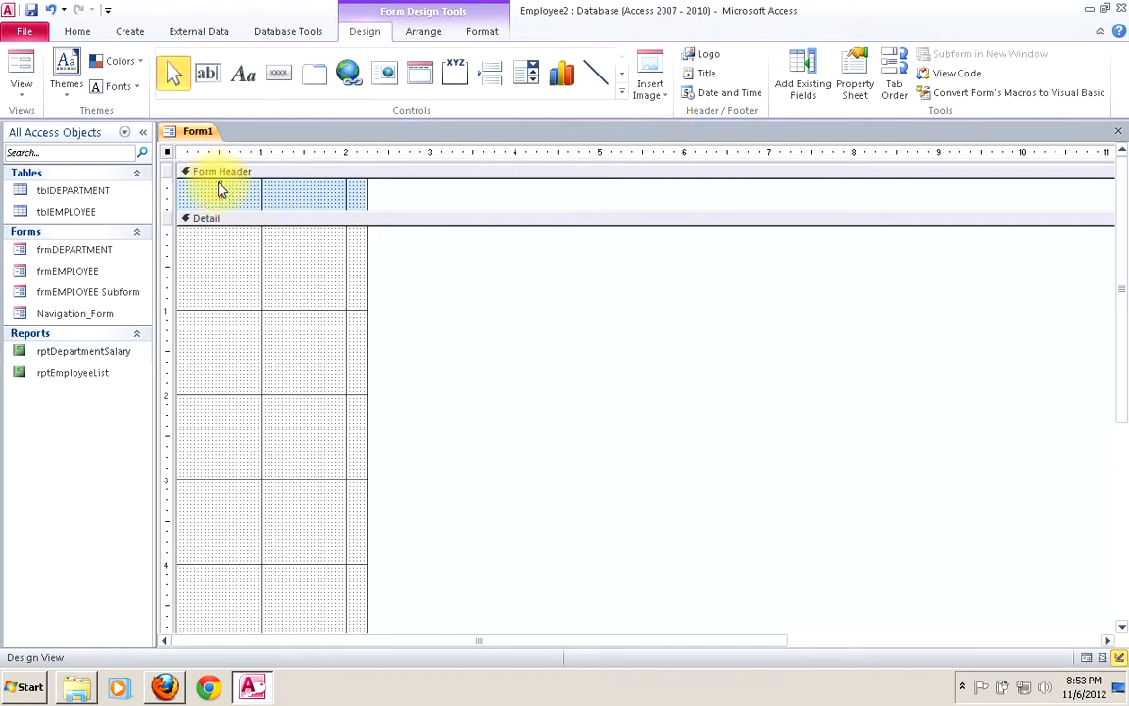
{"action": "left_click", "coordinate": [220, 189]}
{"action": "type", "text": "Switchboard"}
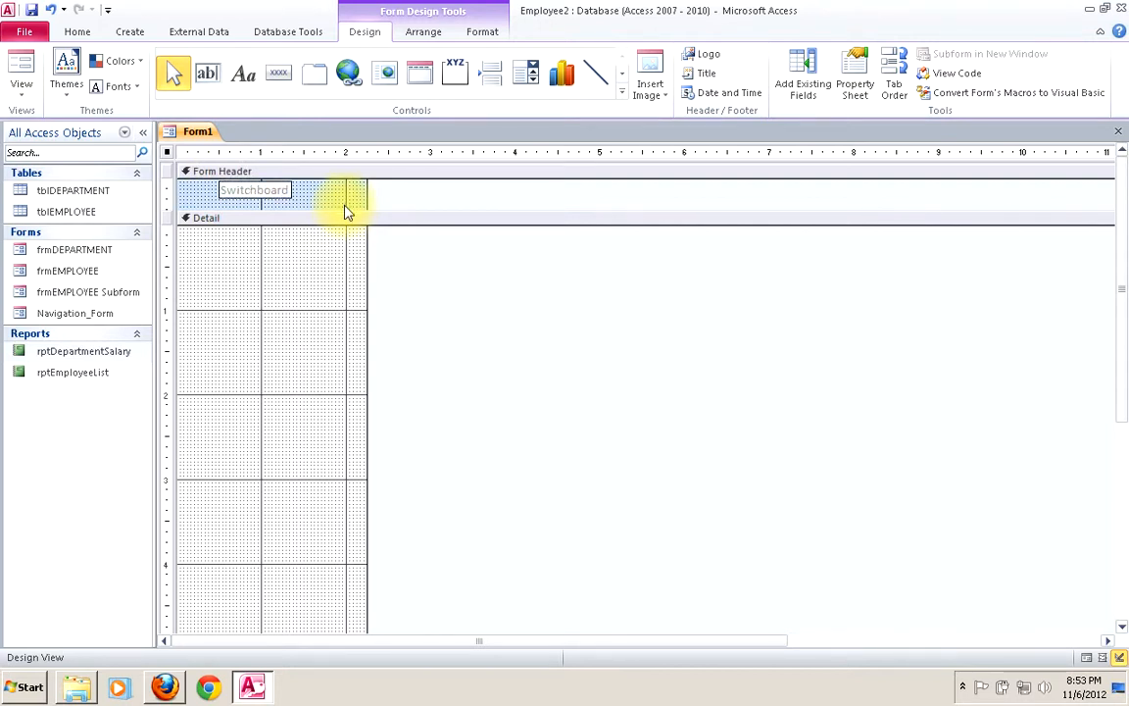
{"action": "left_click", "coordinate": [344, 203]}
{"action": "left_click_drag", "start_coordinate": [260, 191], "coordinate": [266, 194]}
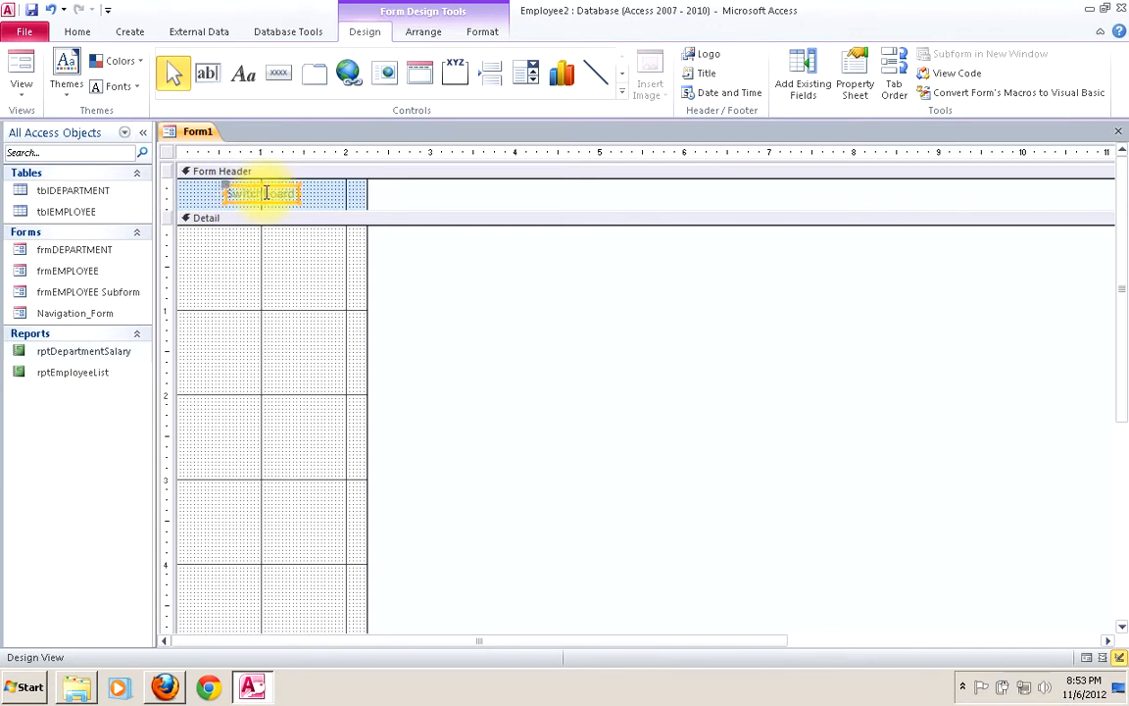
{"action": "left_click", "coordinate": [285, 263]}
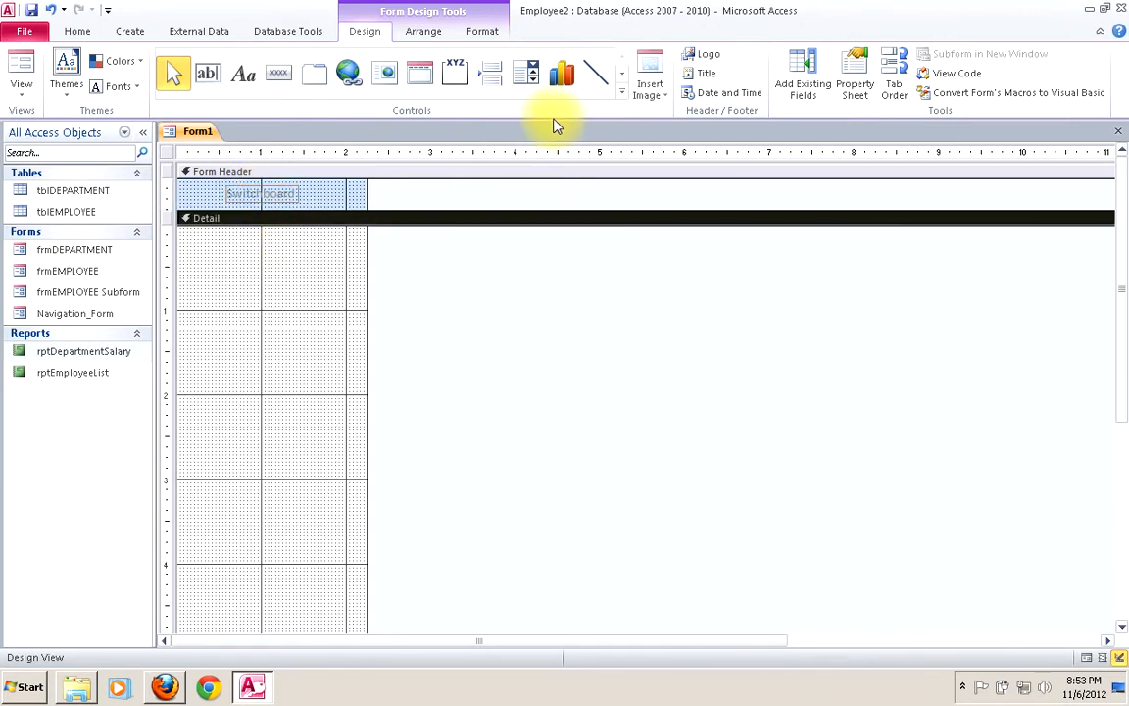
- Add a command button near the top of the Detail section that opens frmDEPARTMENT and shows all the records
{"action": "left_click", "coordinate": [280, 83]}
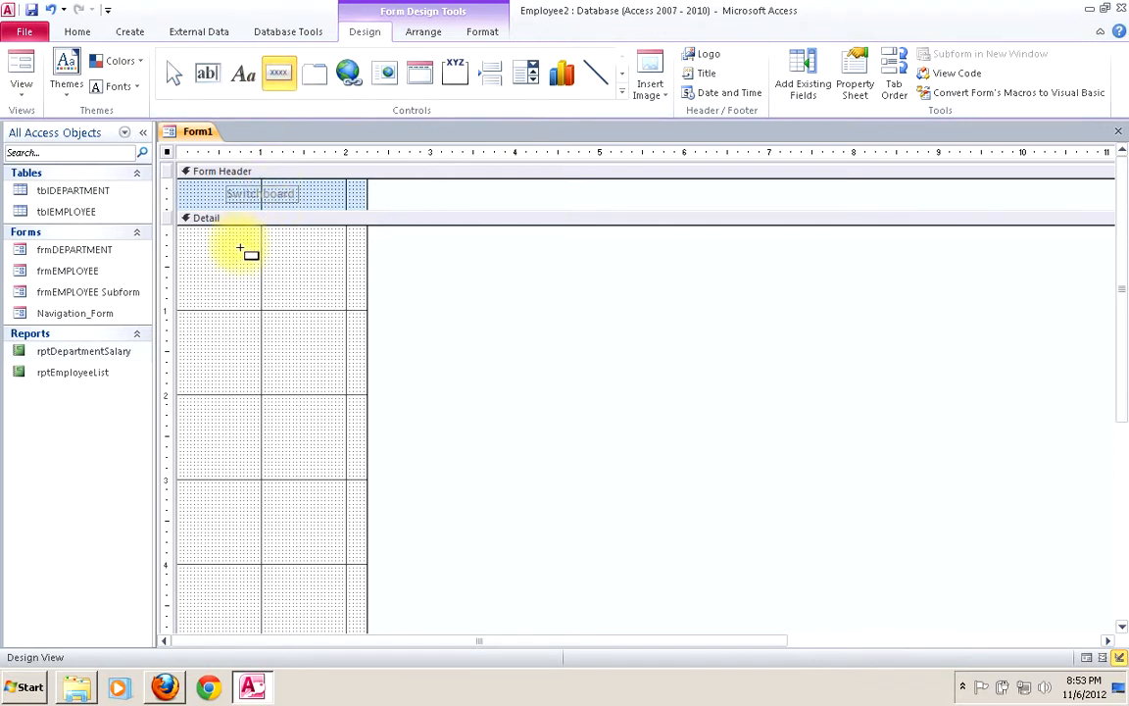
{"action": "left_click", "coordinate": [238, 246]}
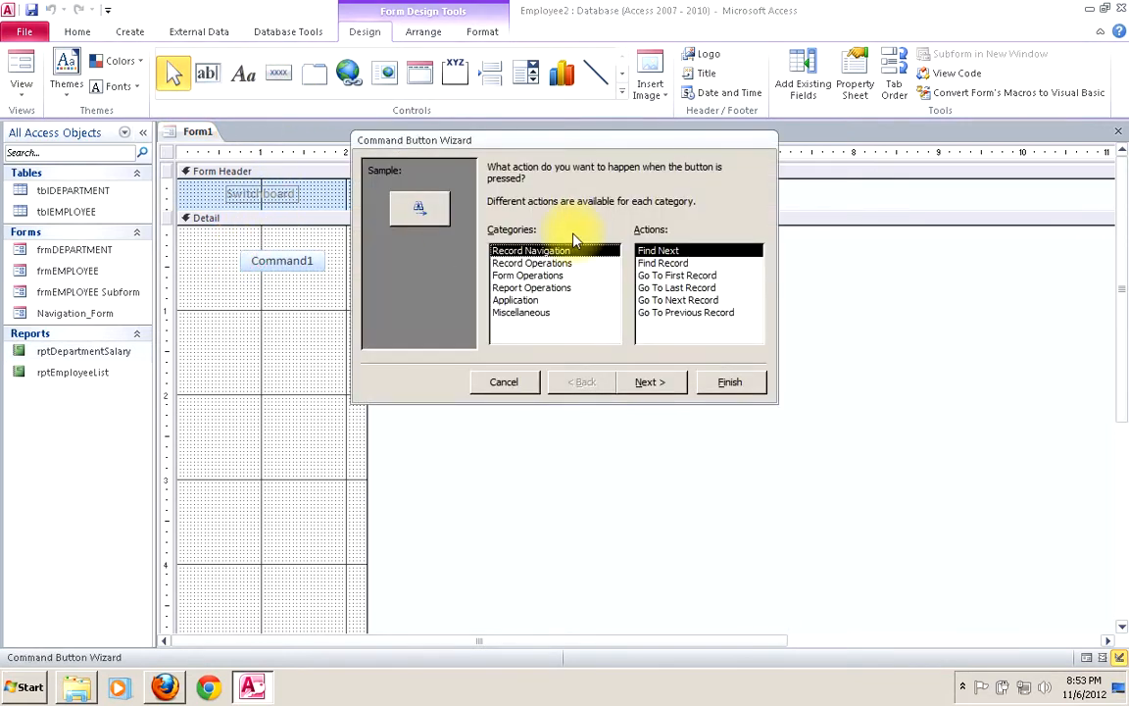
{"action": "left_click", "coordinate": [530, 276]}
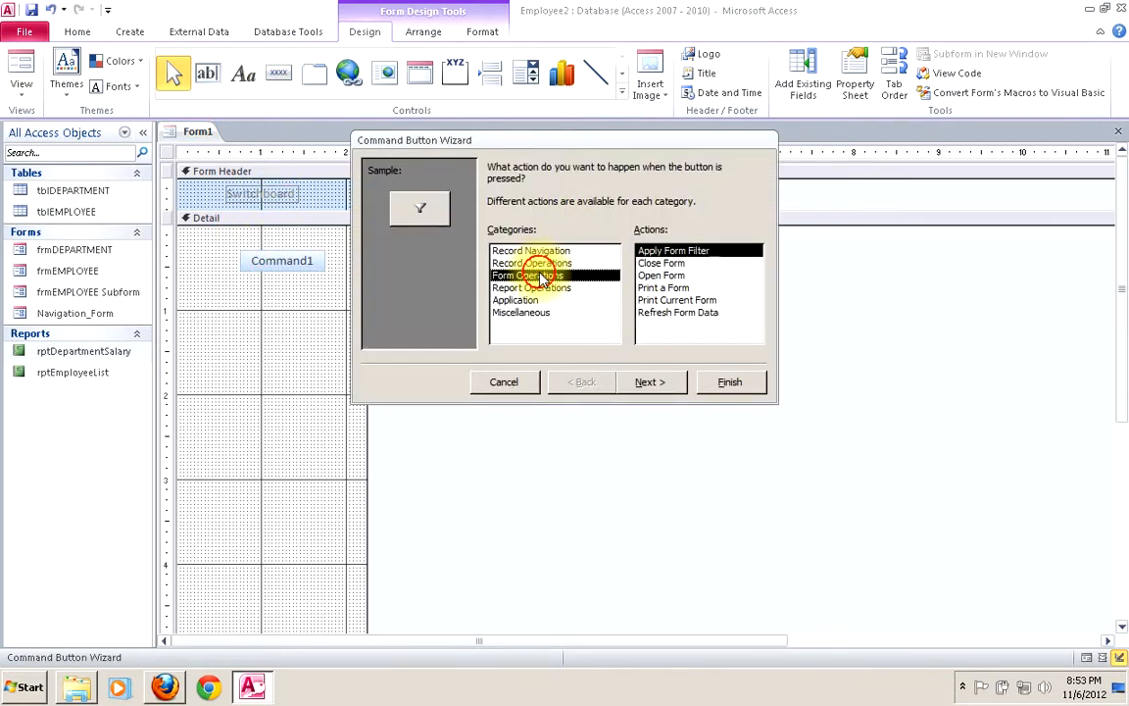
{"action": "left_click", "coordinate": [667, 275]}
{"action": "left_click", "coordinate": [663, 381]}
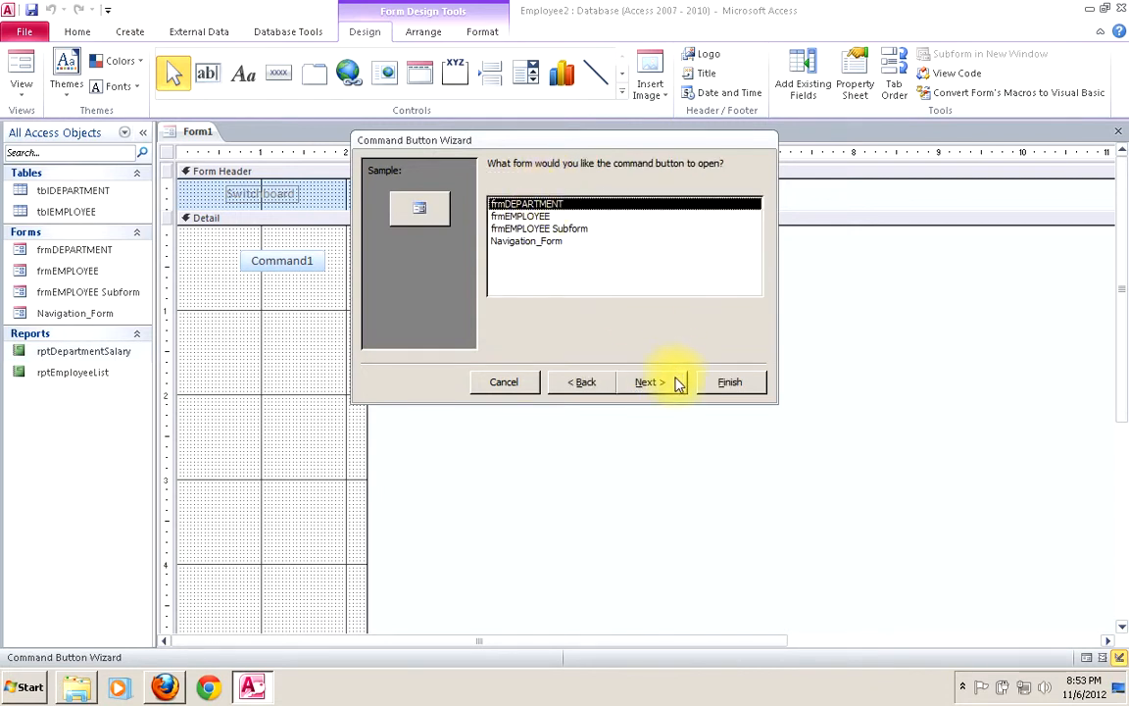
{"action": "left_click", "coordinate": [657, 382]}
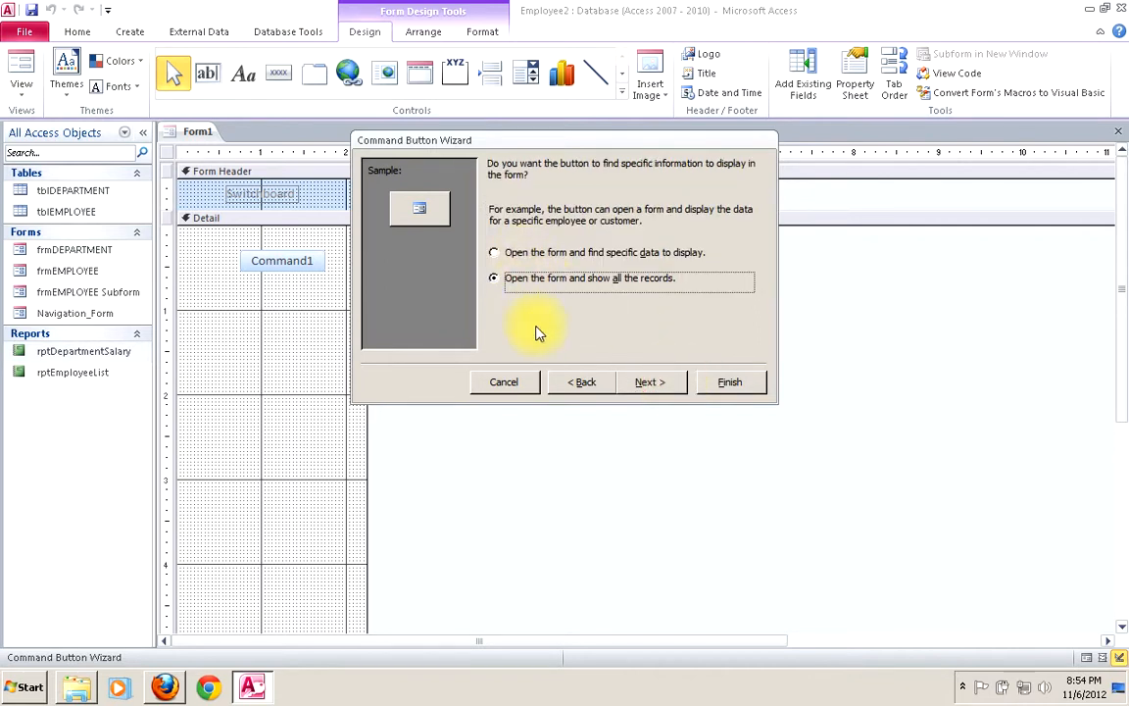
{"action": "left_click", "coordinate": [664, 382]}
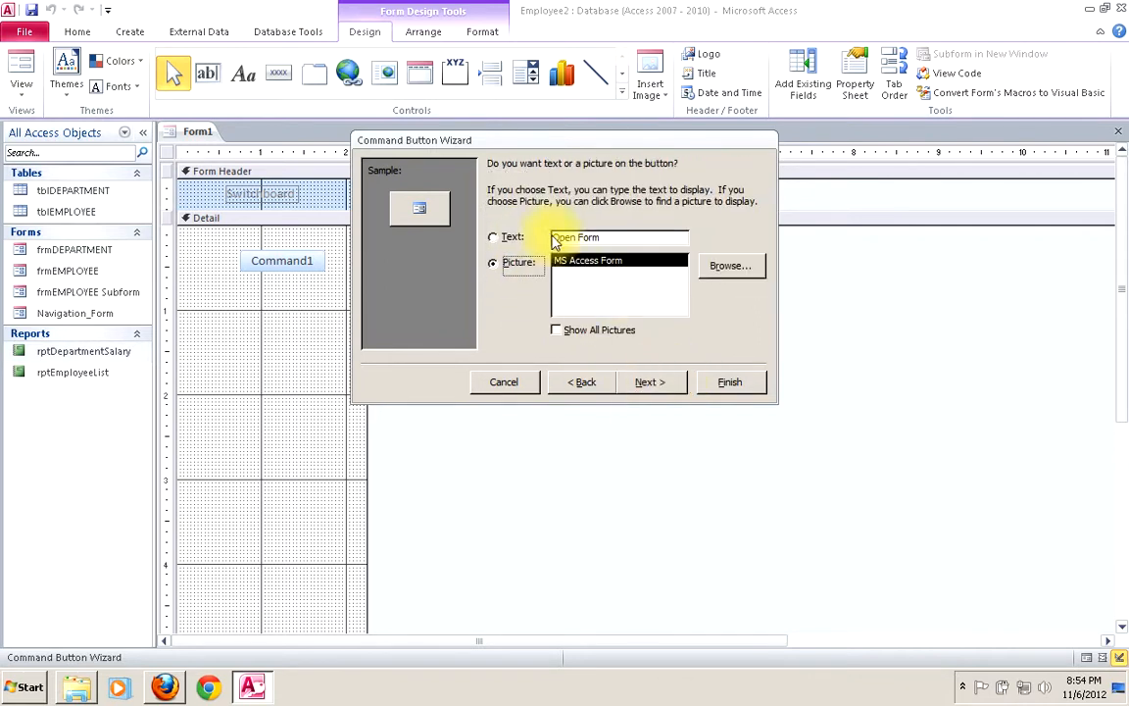
- Give the new command button the text Manage Departments instead of a picture and finish its wizard
{"action": "left_click", "coordinate": [492, 237]}
{"action": "left_click", "coordinate": [606, 240]}
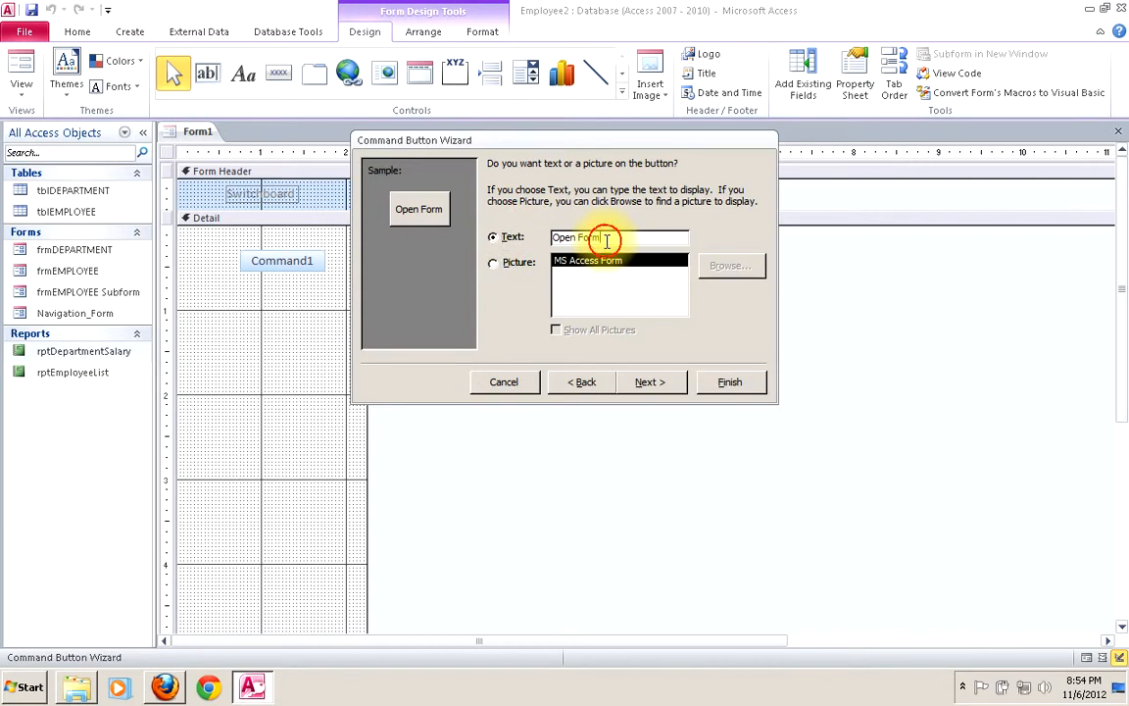
{"action": "key", "text": "BackSpace"}
{"action": "key", "text": "BackSpace"}
{"action": "key", "text": "BackSpace"}
{"action": "key", "text": "BackSpace"}
{"action": "key", "text": "BackSpace"}
{"action": "key", "text": "BackSpace"}
{"action": "key", "text": "BackSpace"}
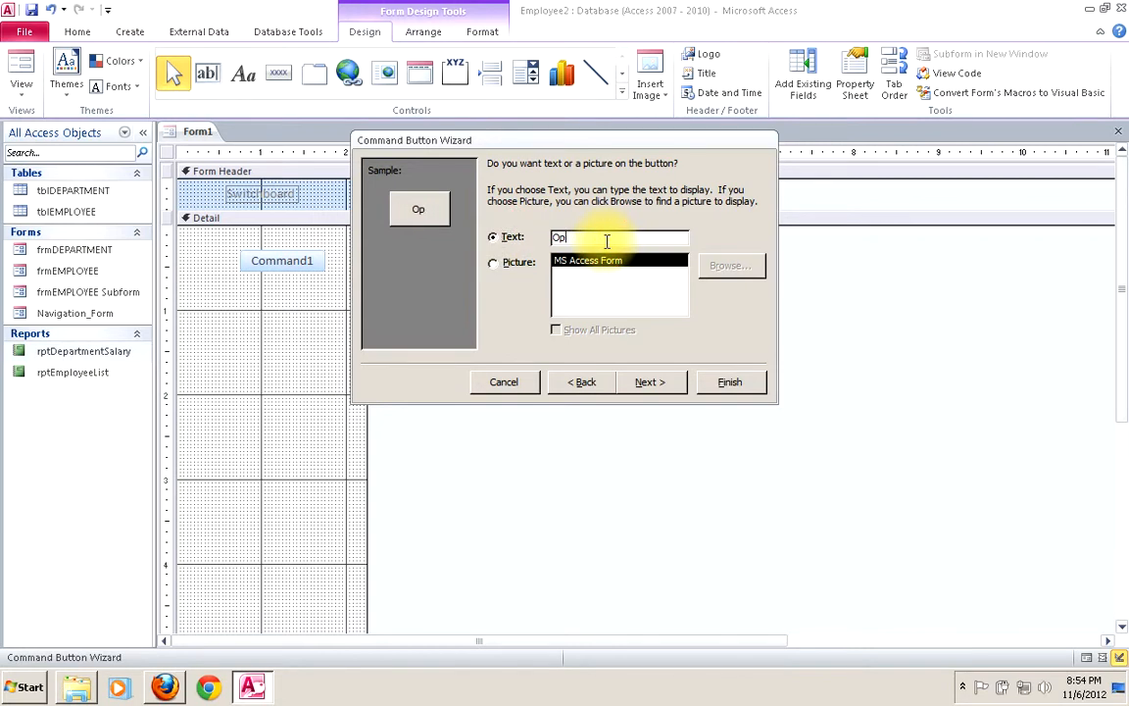
{"action": "type", "text": "Manage Departments"}
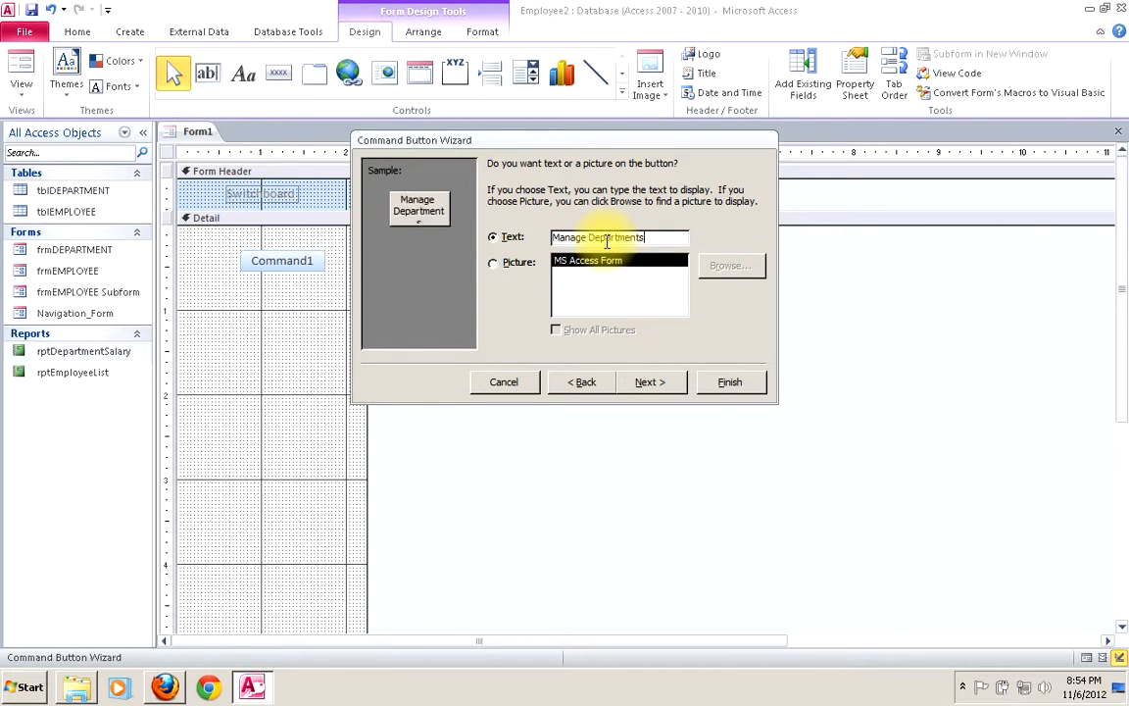
{"action": "left_click", "coordinate": [655, 389]}
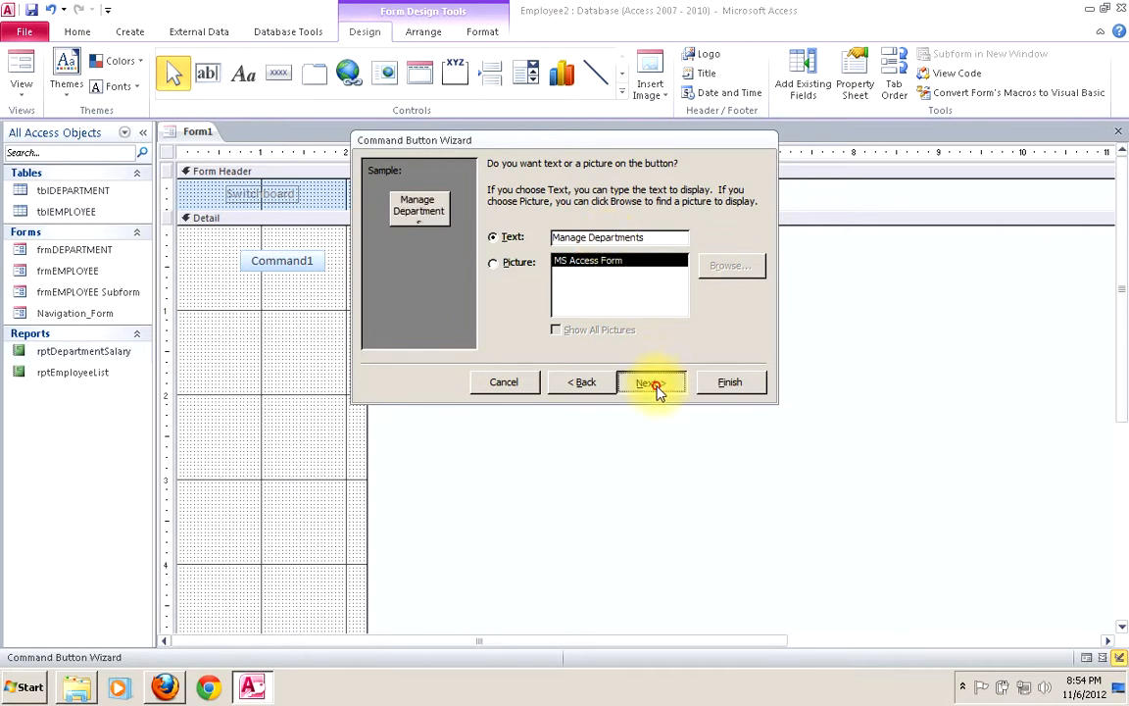
{"action": "left_click", "coordinate": [725, 384]}
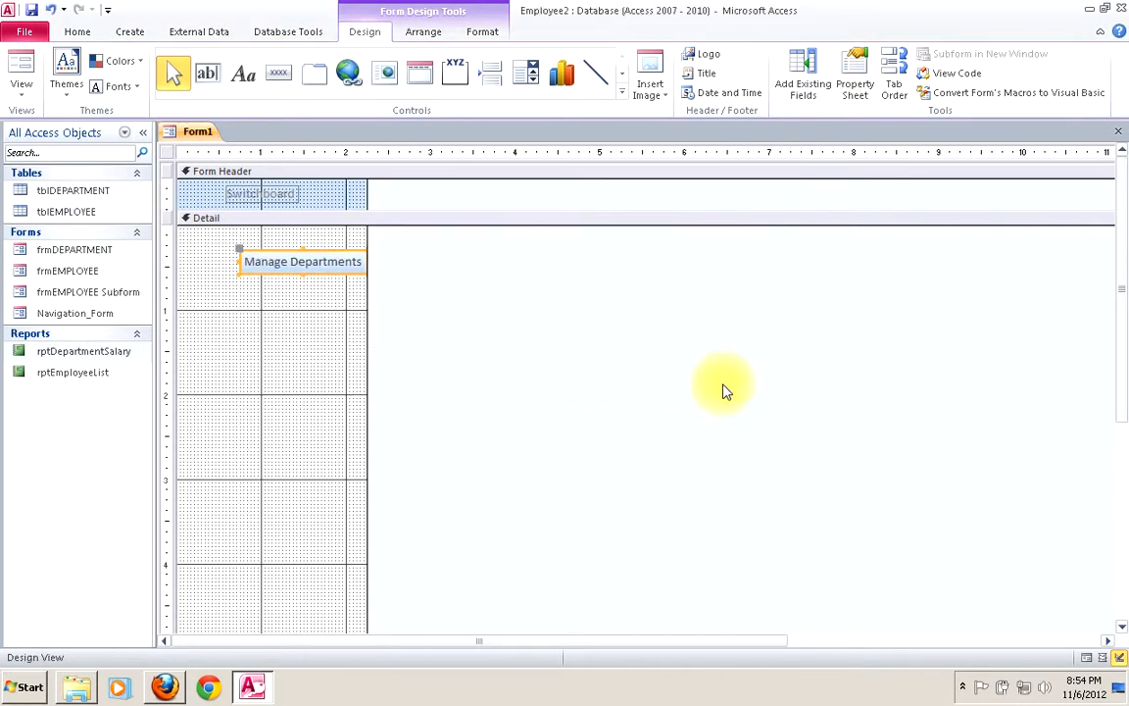
- Shift the Manage Departments button to about 0.375 inches from the form's left edge and save the form as Swtichboard
{"action": "left_click", "coordinate": [251, 252]}
{"action": "left_click_drag", "start_coordinate": [251, 251], "coordinate": [220, 252]}
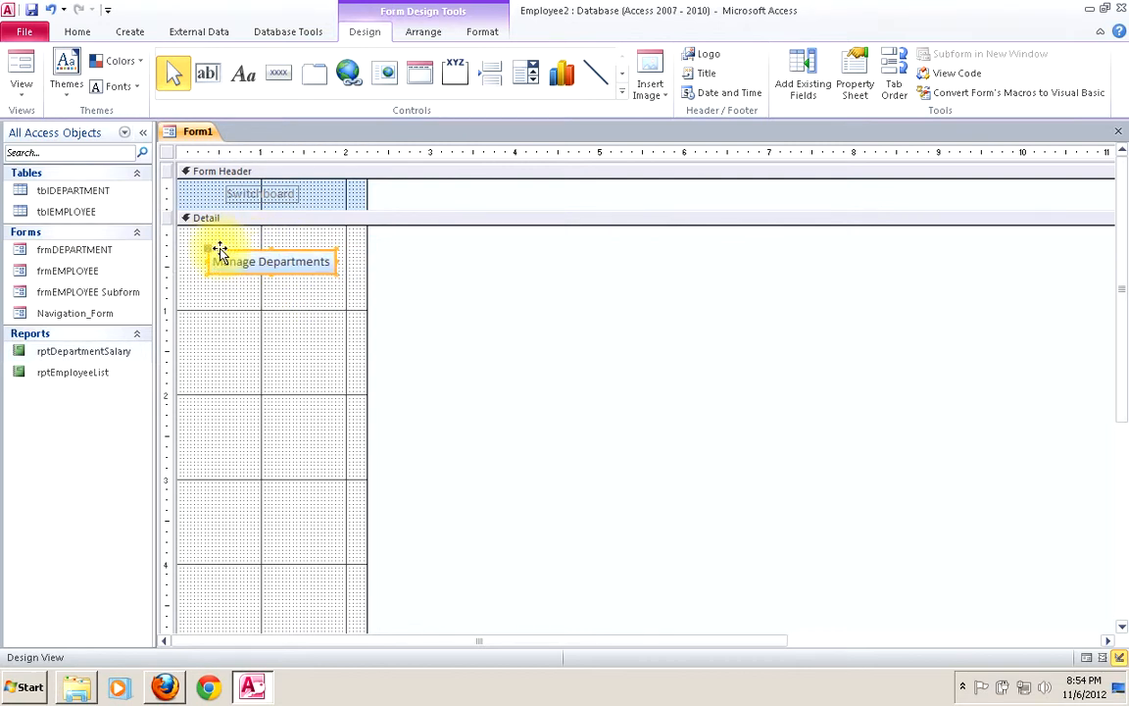
{"action": "left_click", "coordinate": [31, 9]}
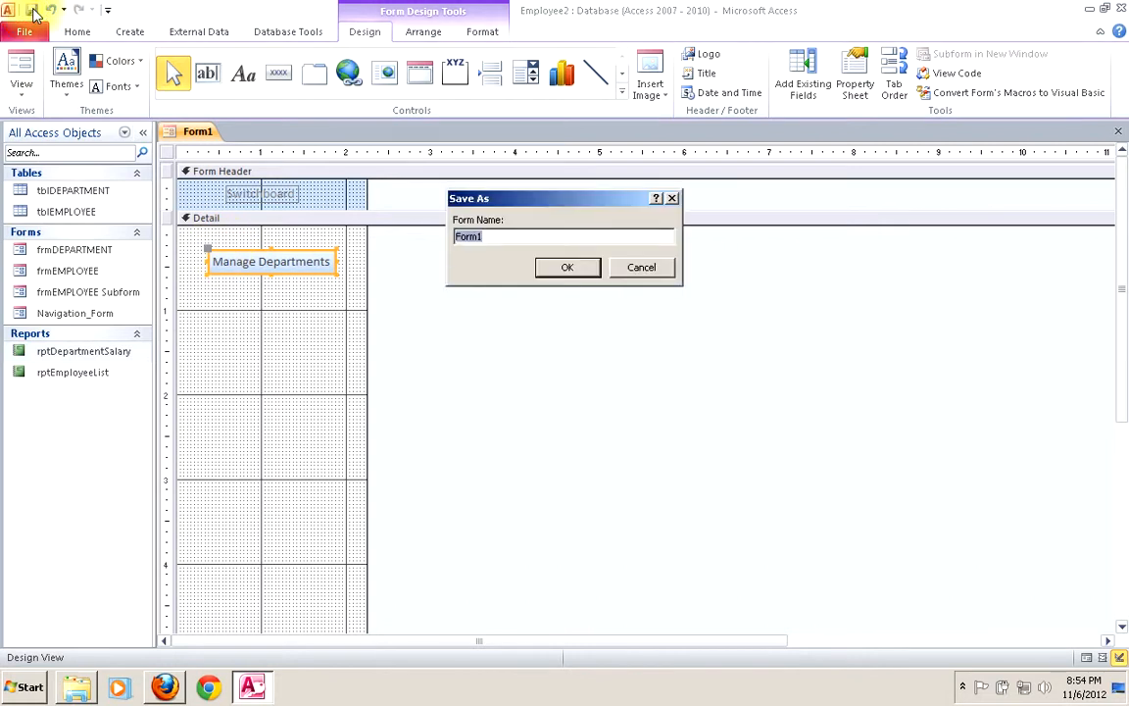
{"action": "type", "text": "Switchboard"}
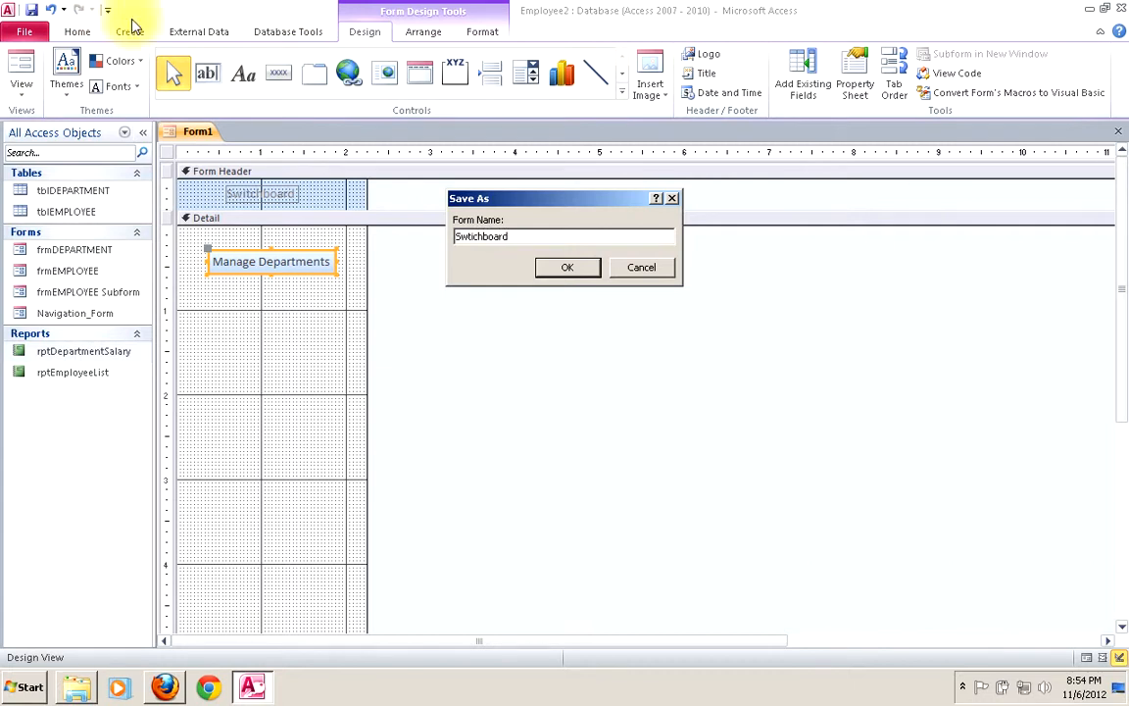
{"action": "left_click", "coordinate": [568, 268]}
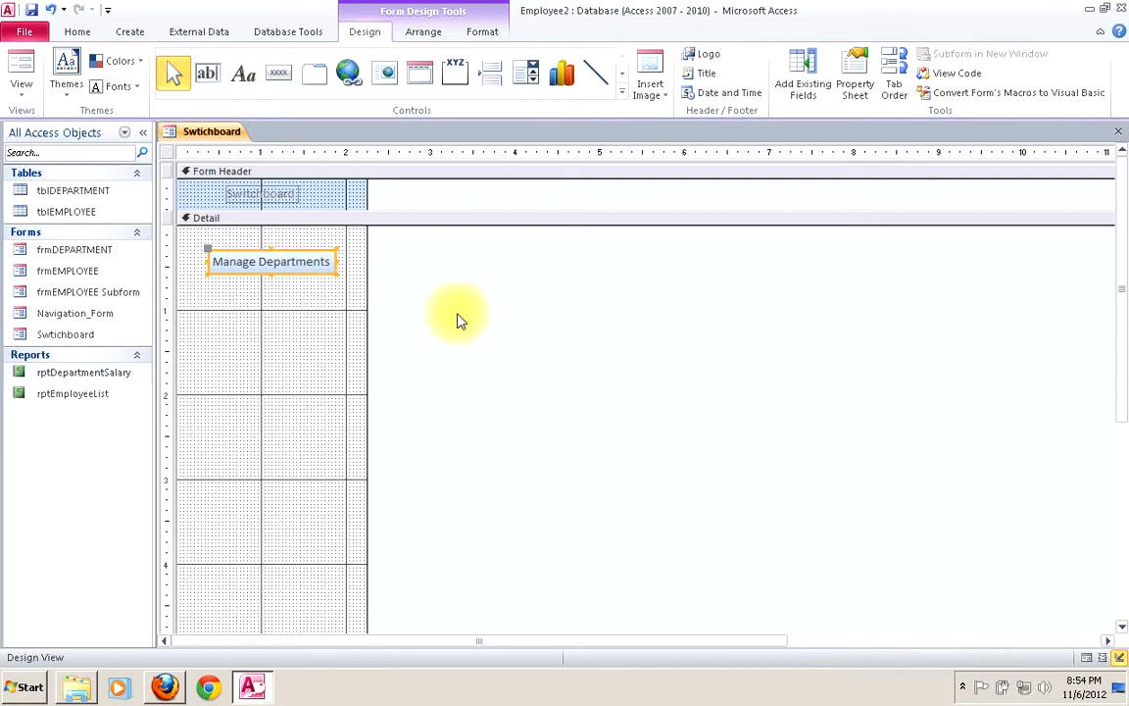
{"action": "left_click", "coordinate": [34, 10]}
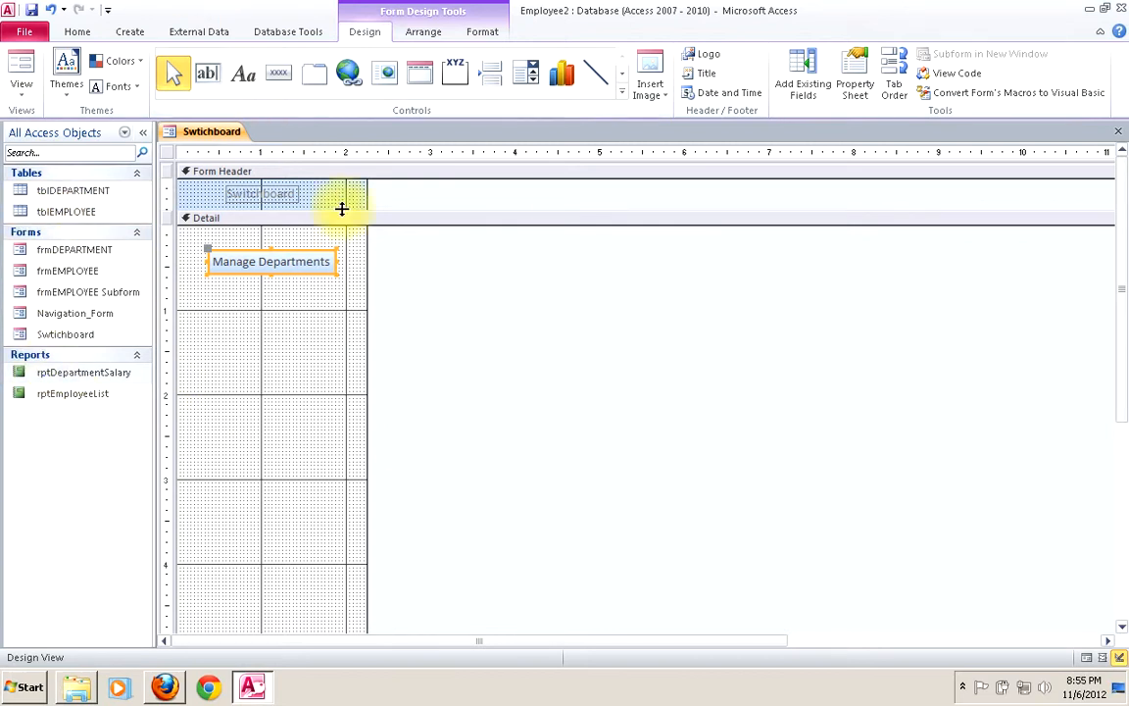
- Set the form's Pop Up property to Yes, save the form and hide its properties
{"action": "left_click", "coordinate": [854, 78]}
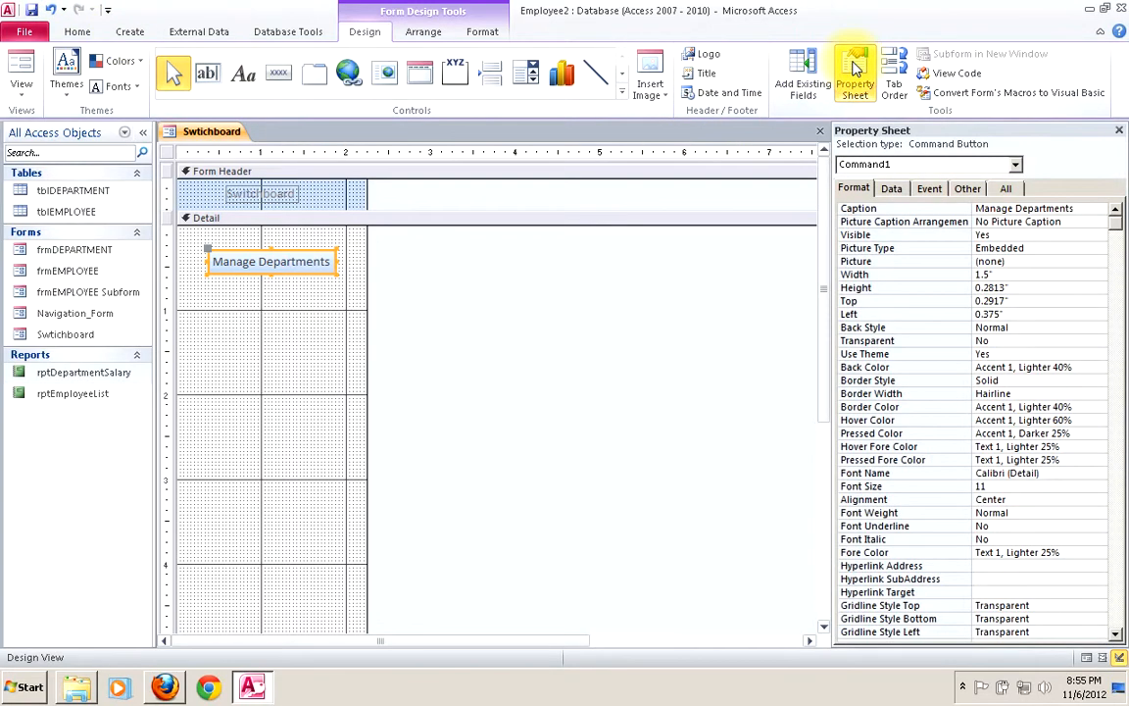
{"action": "left_click", "coordinate": [1014, 164]}
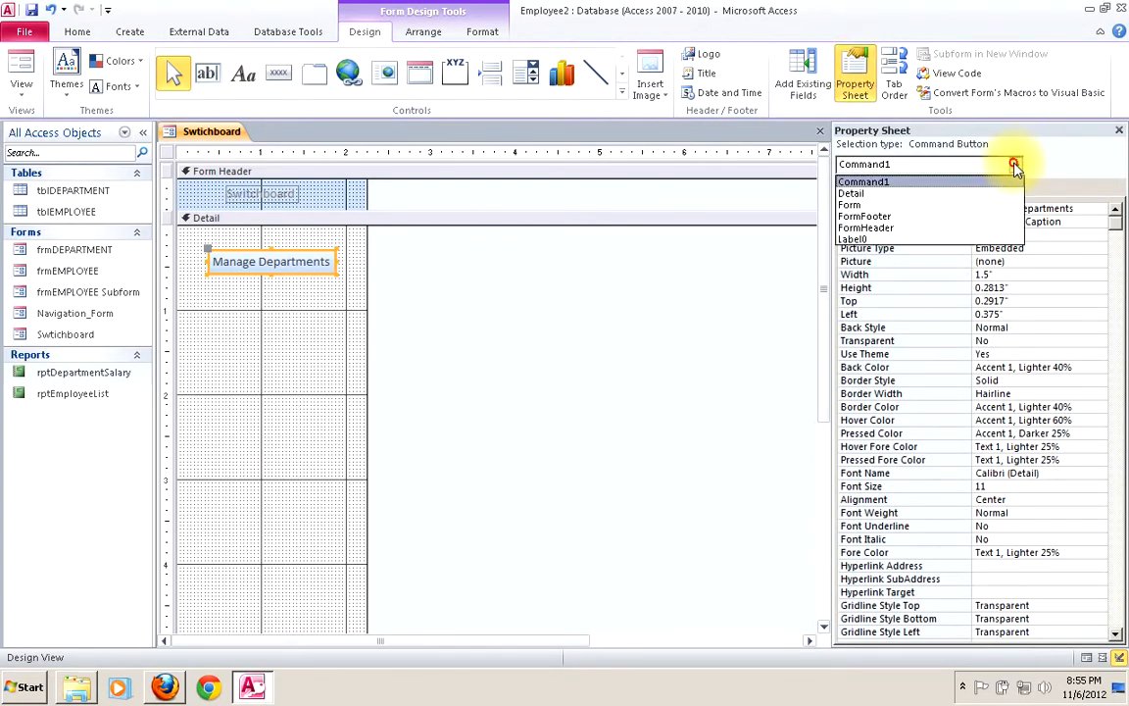
{"action": "left_click", "coordinate": [865, 205]}
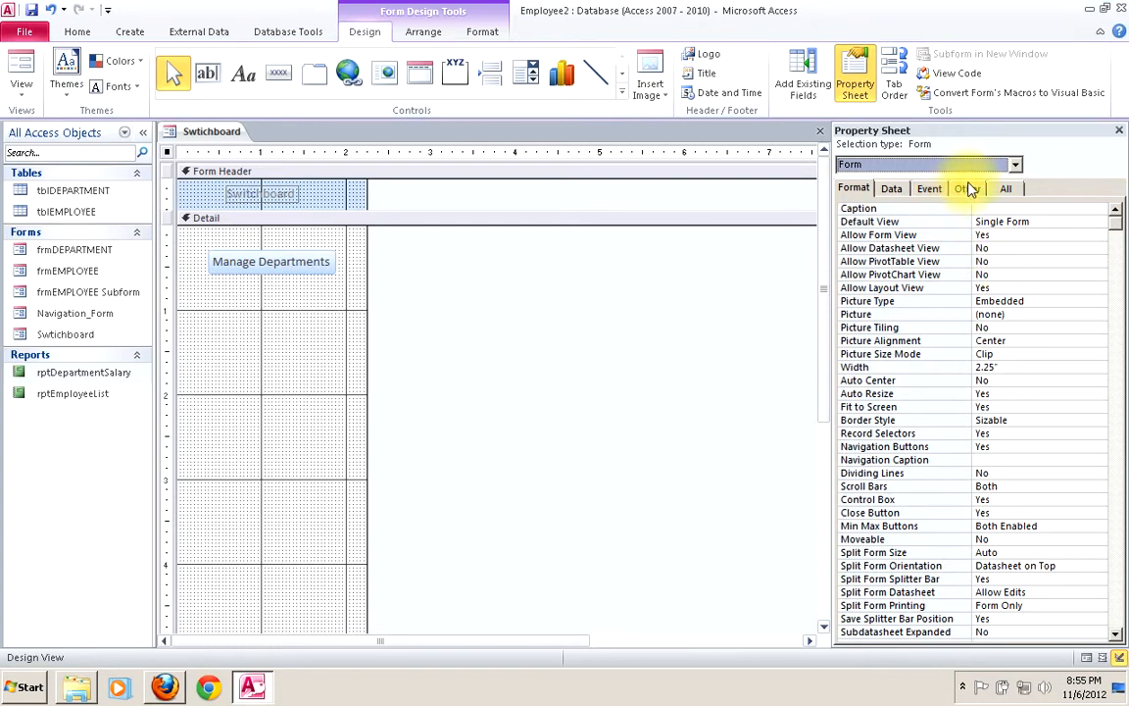
{"action": "left_click", "coordinate": [1004, 189]}
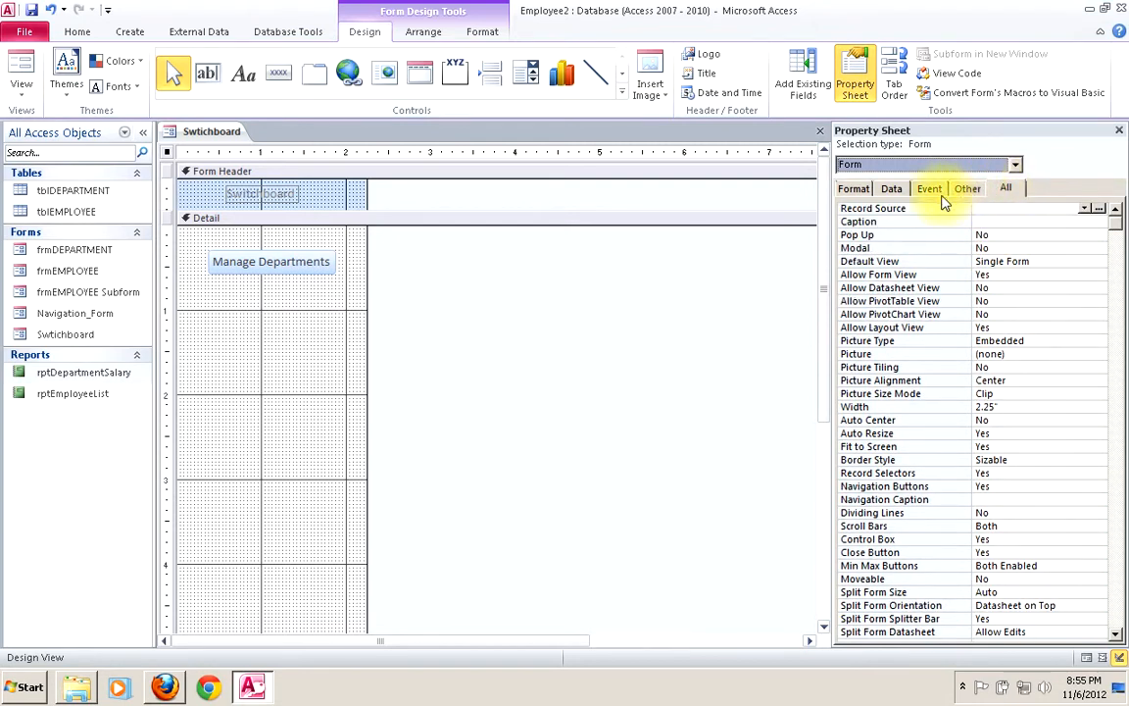
{"action": "left_click", "coordinate": [1016, 235]}
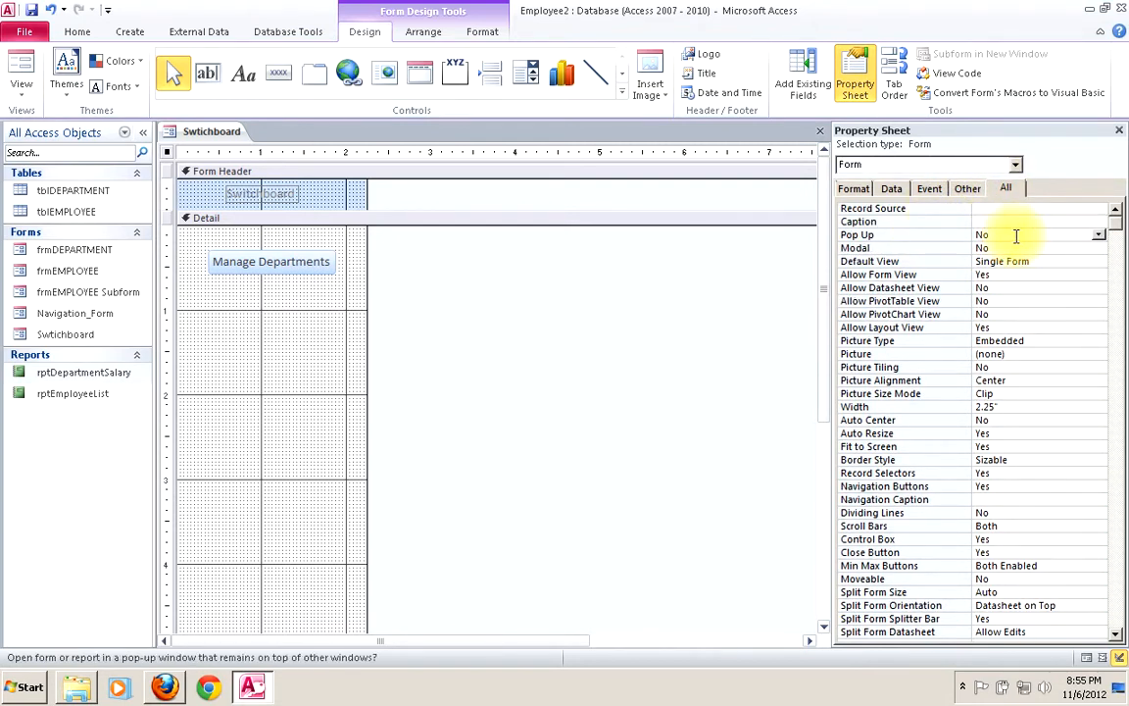
{"action": "left_click", "coordinate": [1099, 234]}
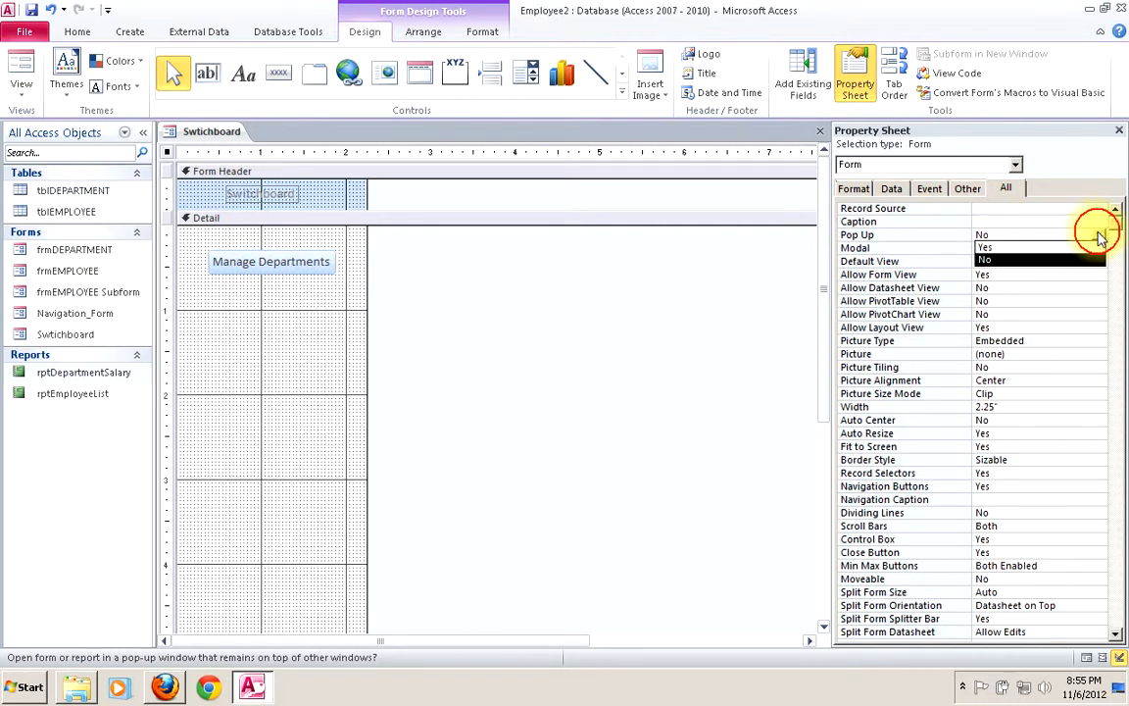
{"action": "left_click", "coordinate": [1036, 247]}
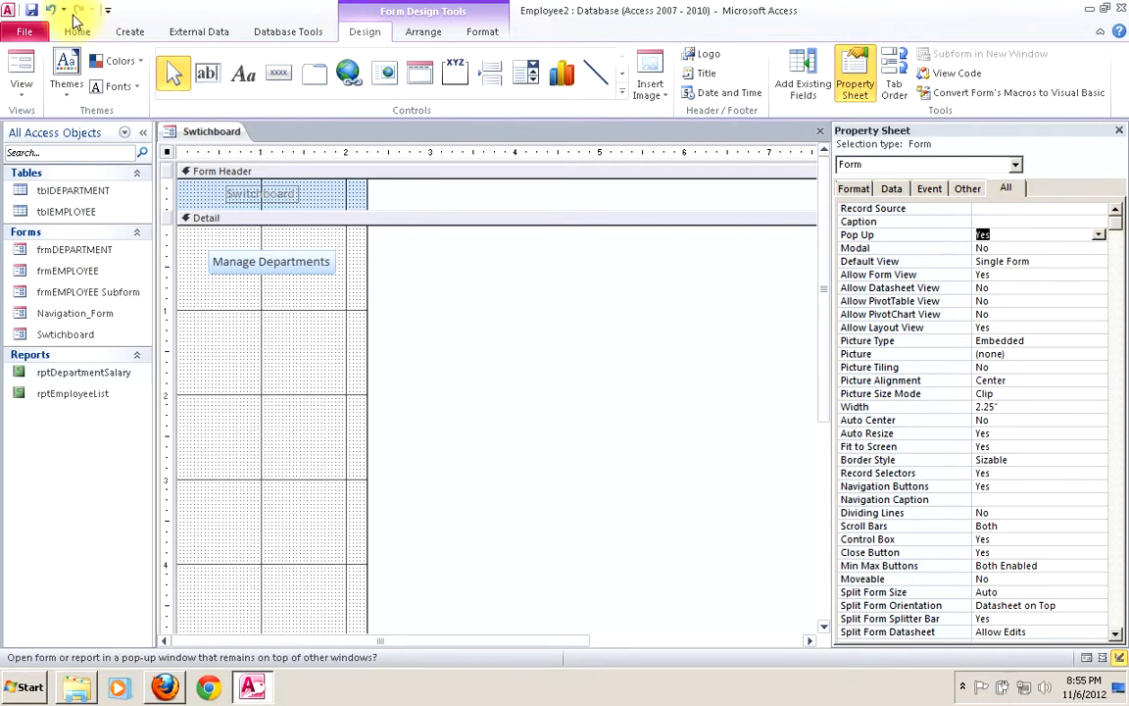
{"action": "left_click", "coordinate": [33, 10]}
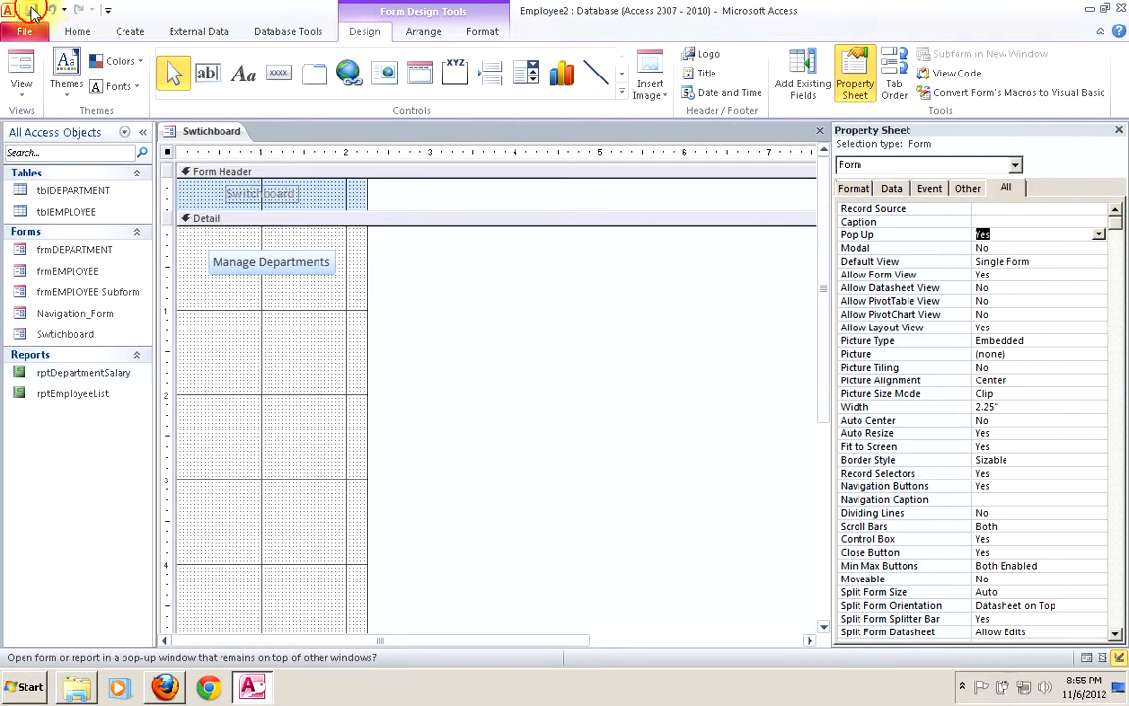
{"action": "left_click", "coordinate": [1120, 128]}
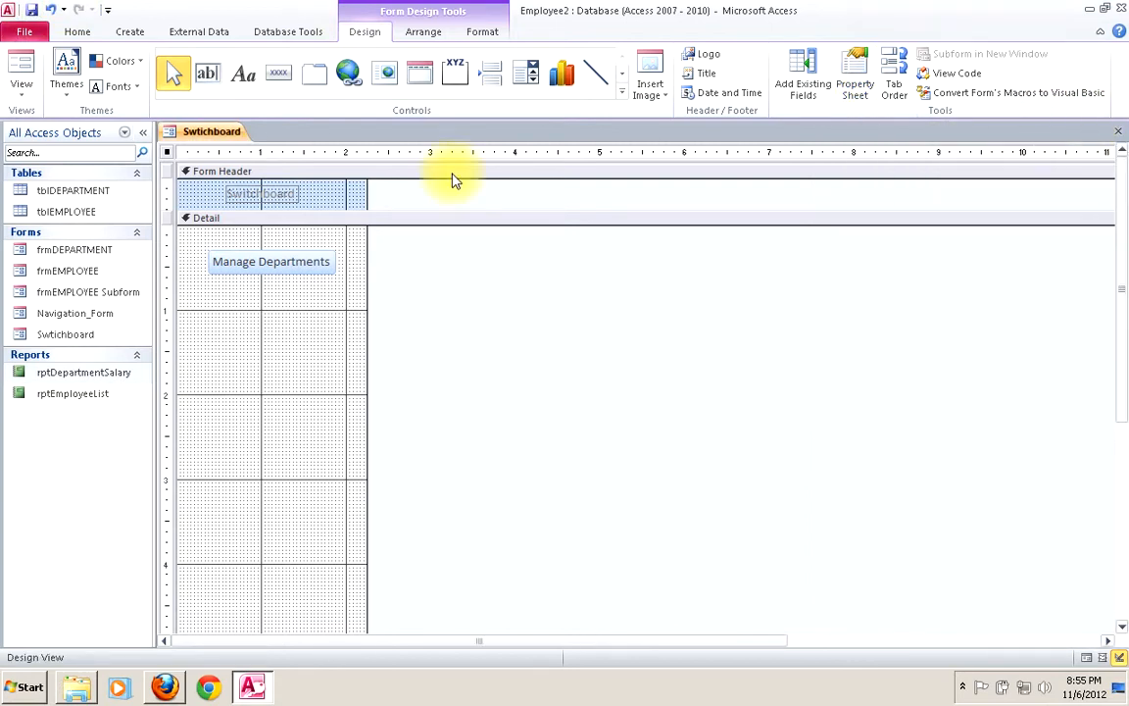
- Run the switchboard as a pop-up, open the department form from its Manage Departments button and advance two department records
{"action": "left_click", "coordinate": [16, 74]}
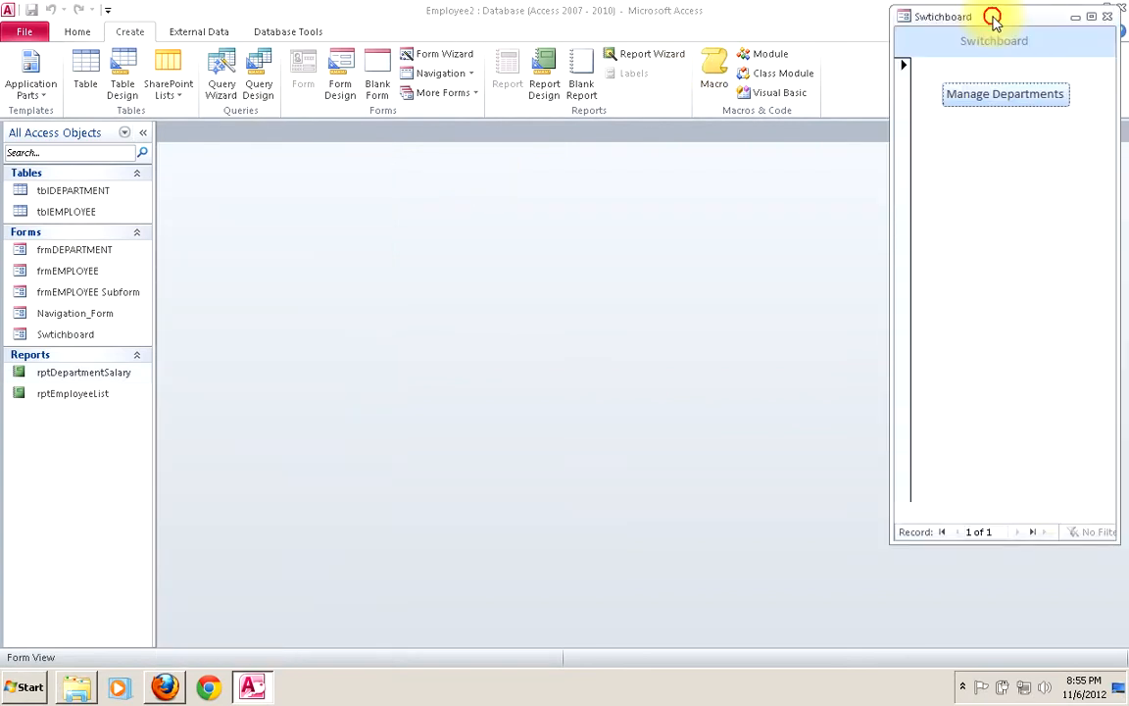
{"action": "left_click_drag", "start_coordinate": [992, 21], "coordinate": [1000, 20]}
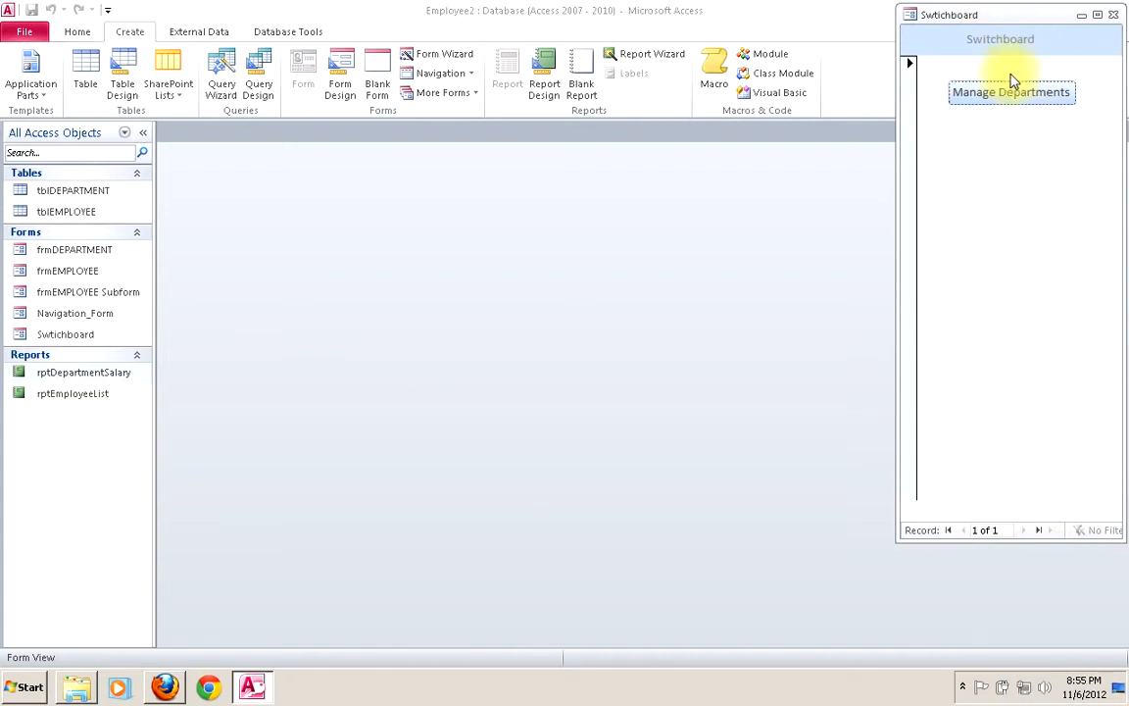
{"action": "left_click", "coordinate": [1009, 94]}
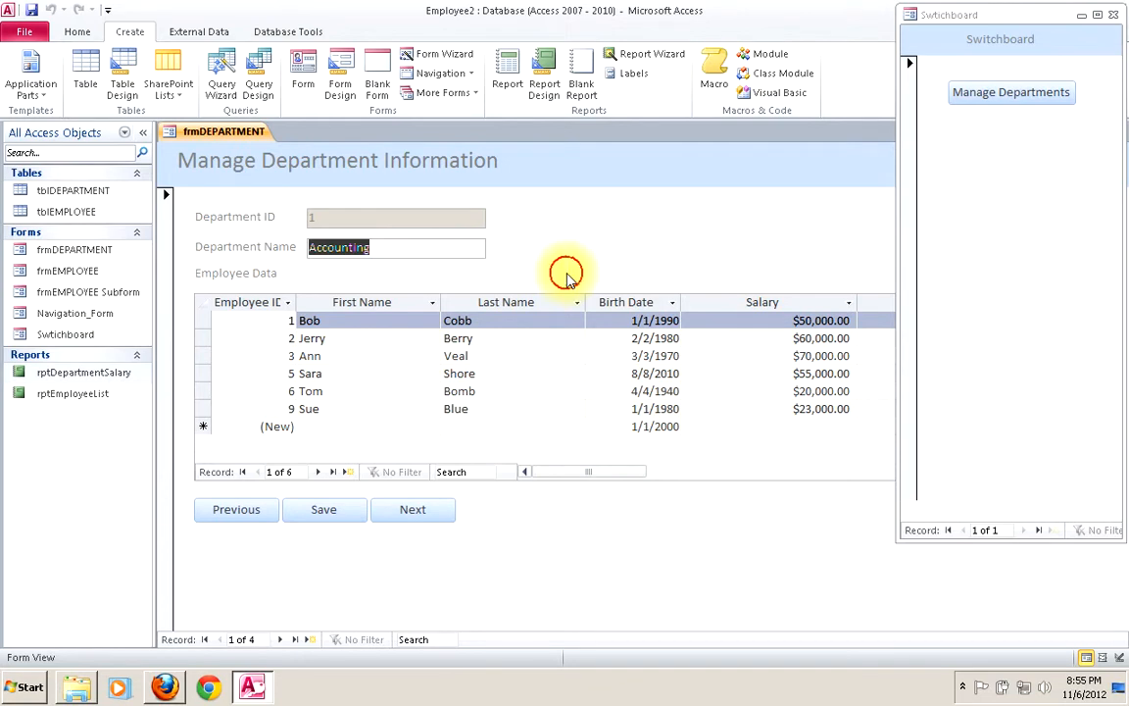
{"action": "left_click", "coordinate": [411, 510]}
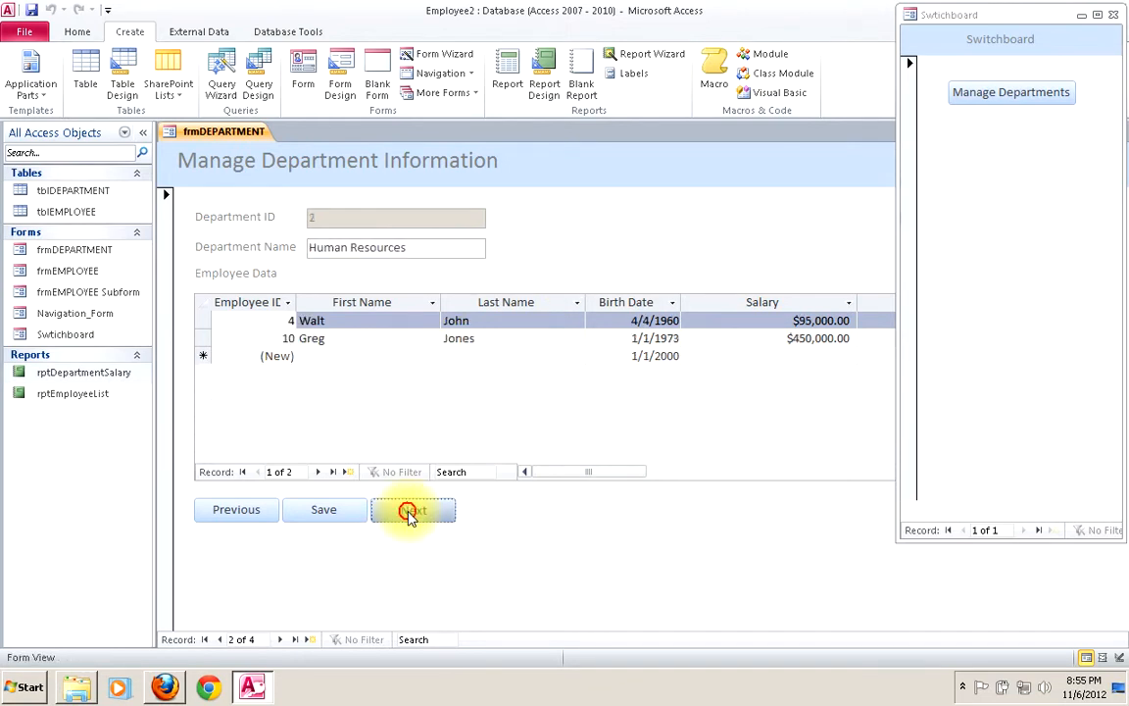
{"action": "left_click", "coordinate": [411, 510]}
{"action": "left_click", "coordinate": [997, 18]}
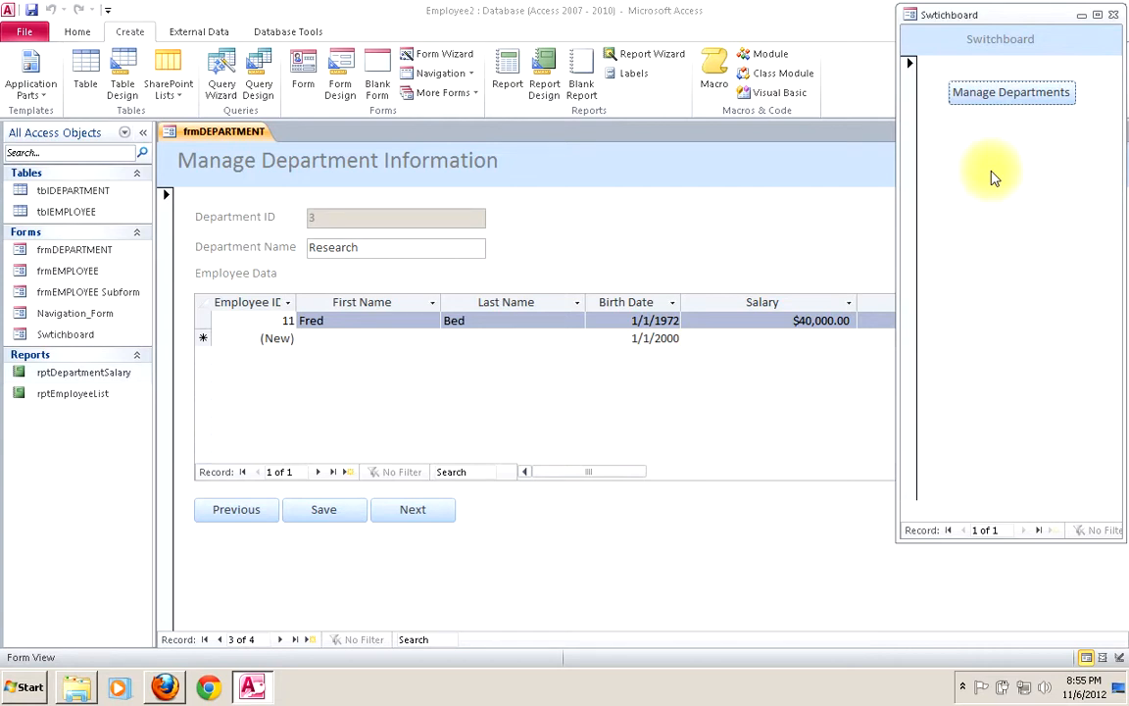
- Close the switchboard pop-up and the frmDEPARTMENT form
{"action": "left_click", "coordinate": [1114, 16]}
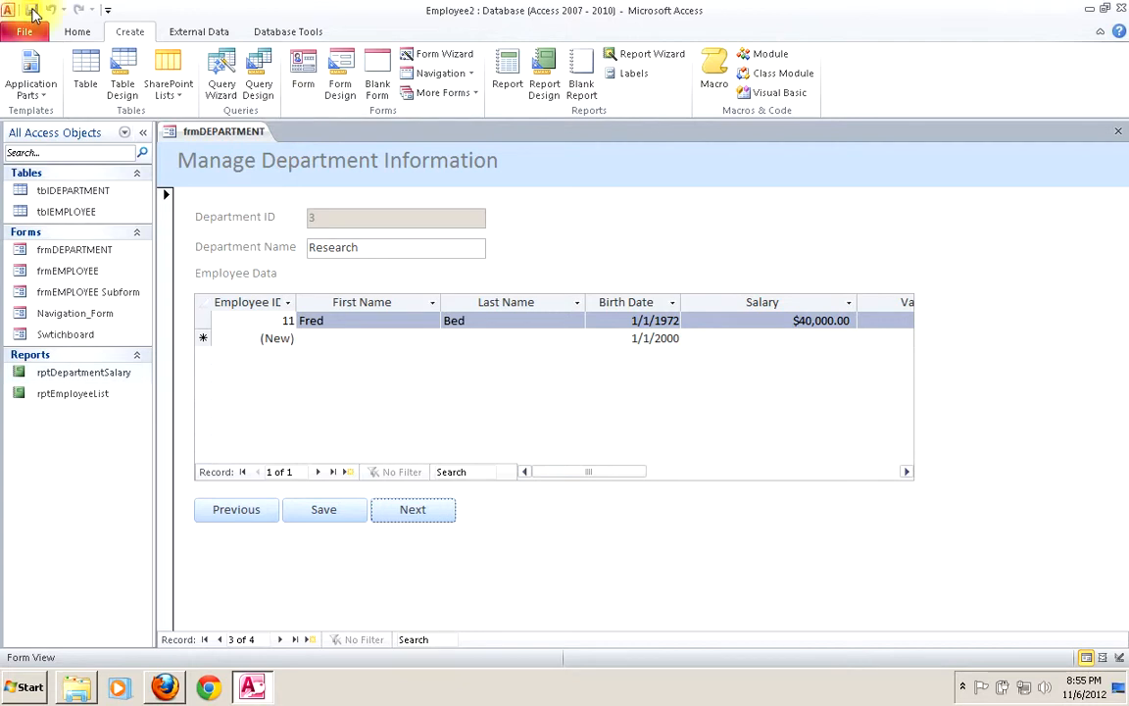
{"action": "right_click", "coordinate": [202, 133]}
{"action": "left_click", "coordinate": [220, 158]}
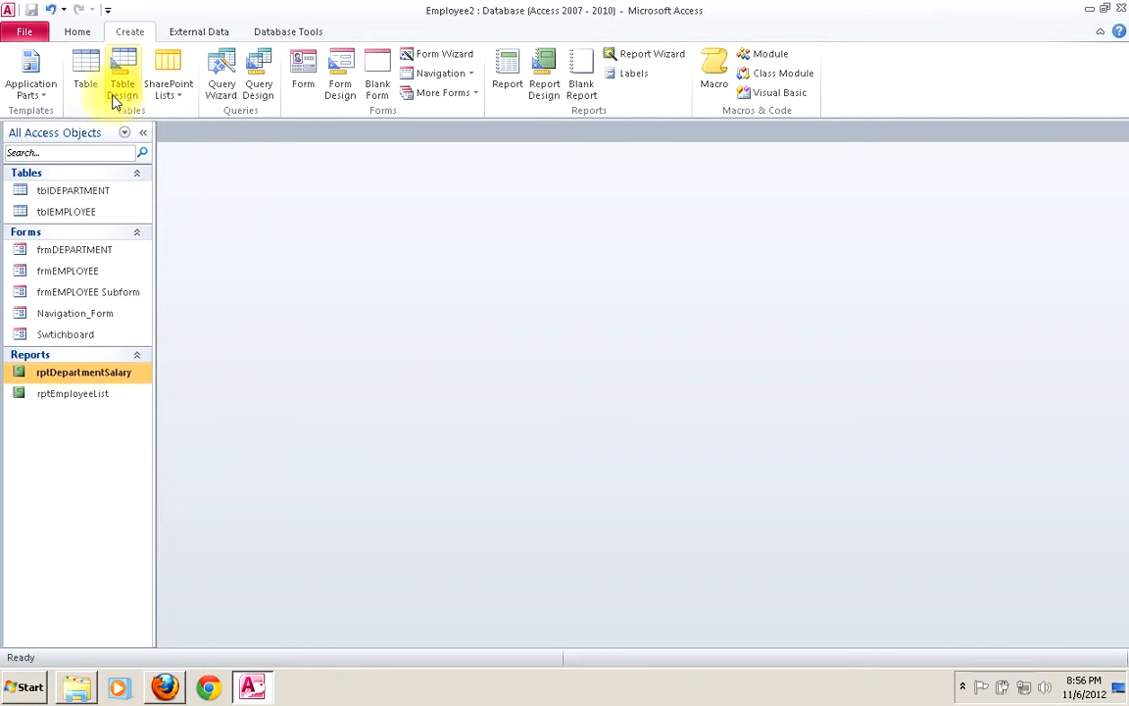
- Set the current database's Display Form option to Navigation_Form and accept the options change
{"action": "left_click", "coordinate": [29, 33]}
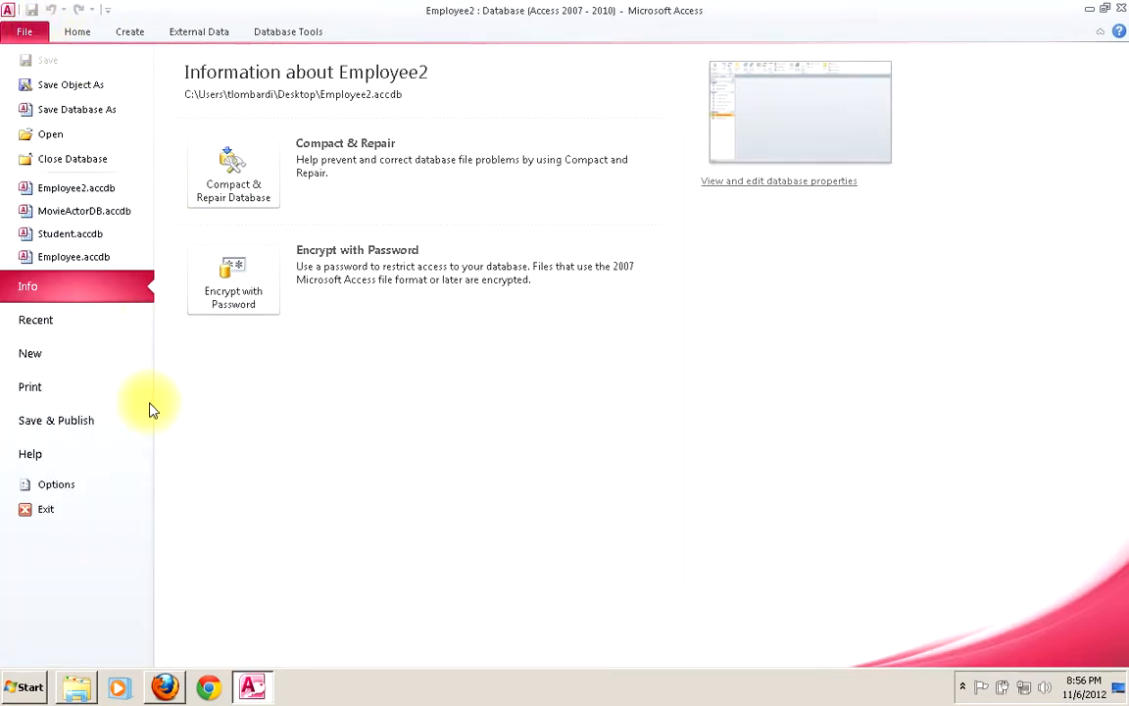
{"action": "left_click", "coordinate": [63, 484]}
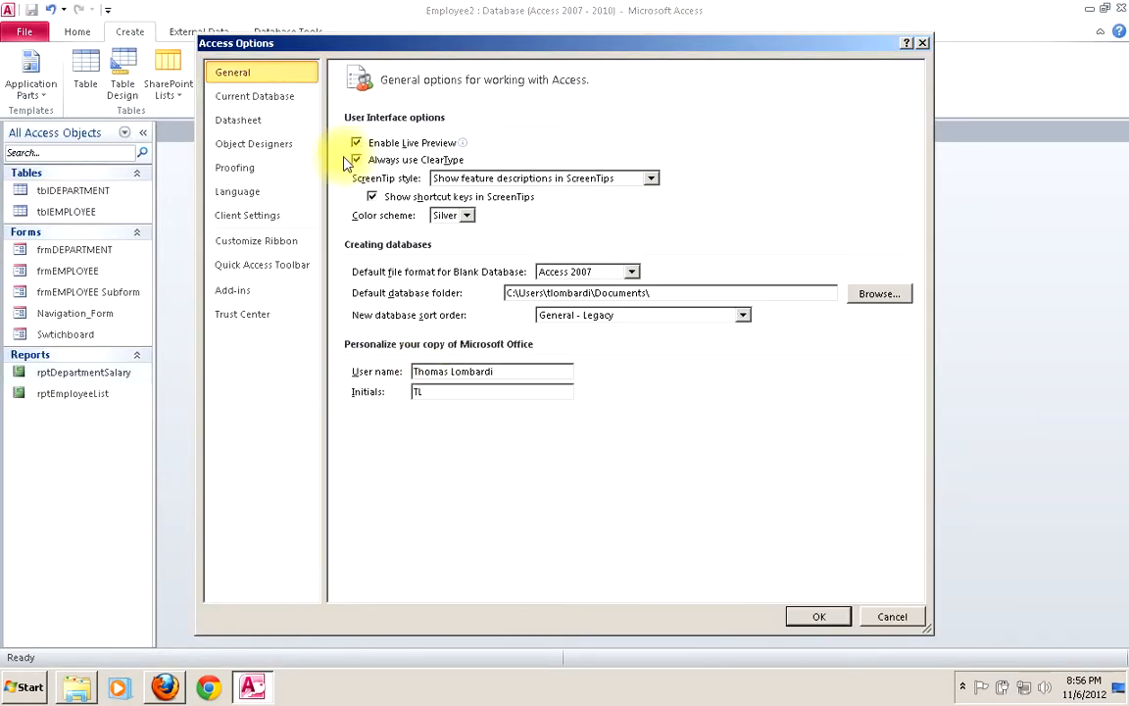
{"action": "left_click", "coordinate": [289, 104]}
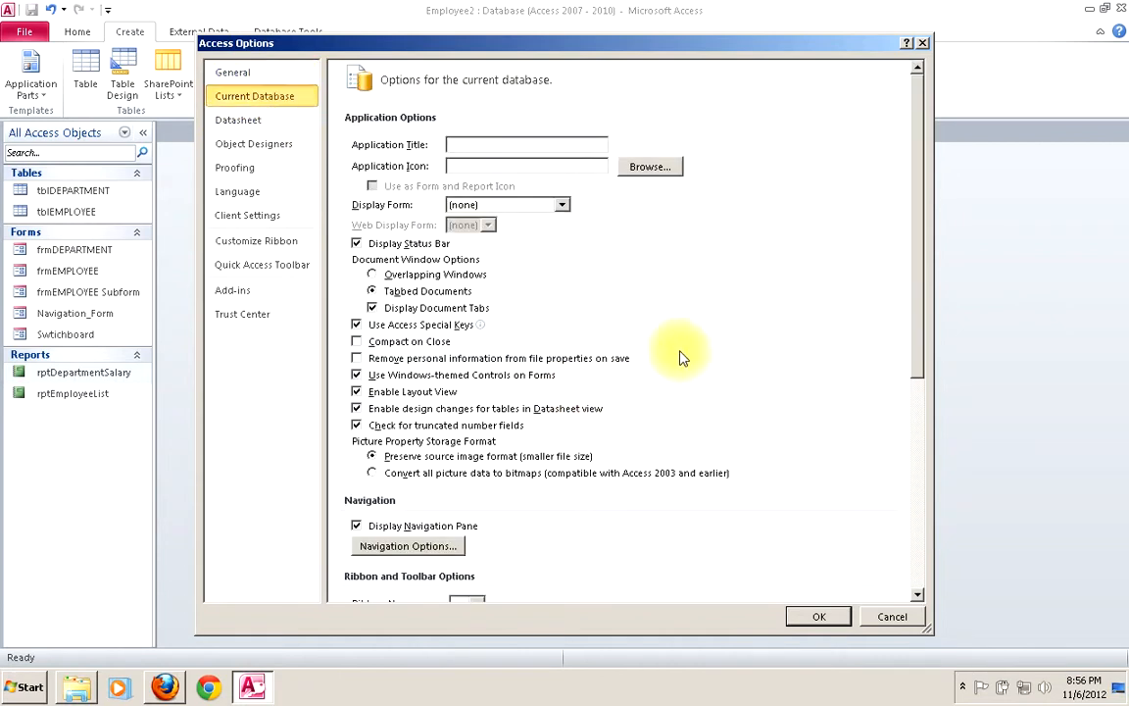
{"action": "left_click", "coordinate": [562, 205]}
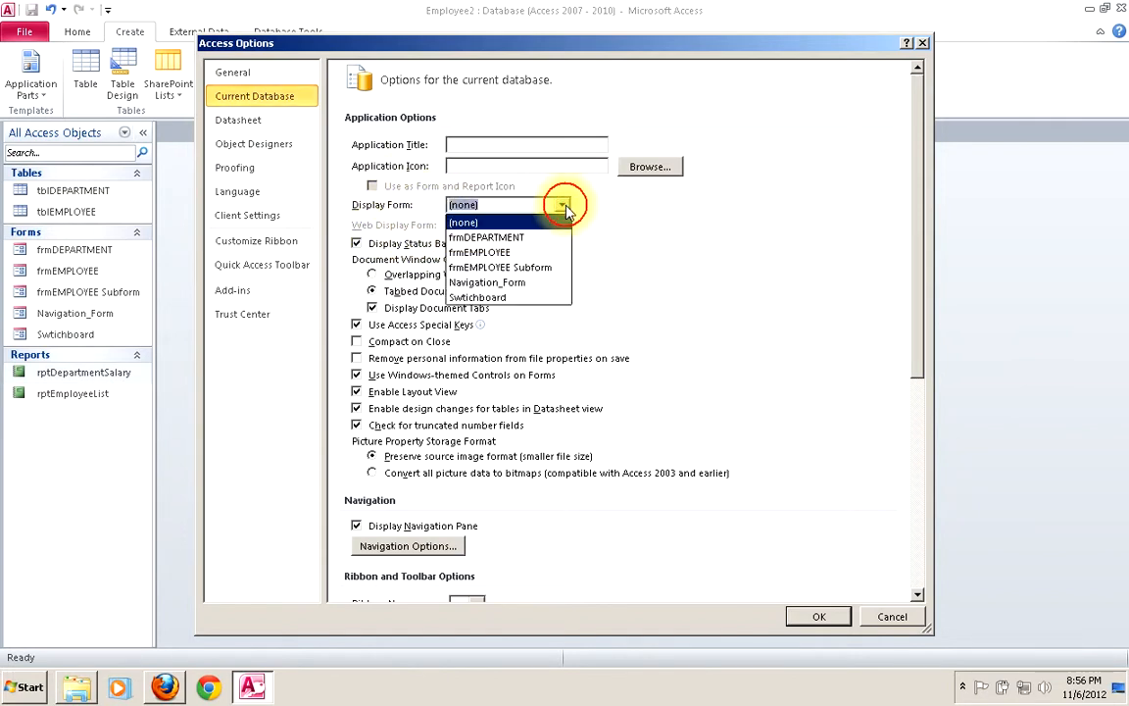
{"action": "left_click", "coordinate": [510, 283]}
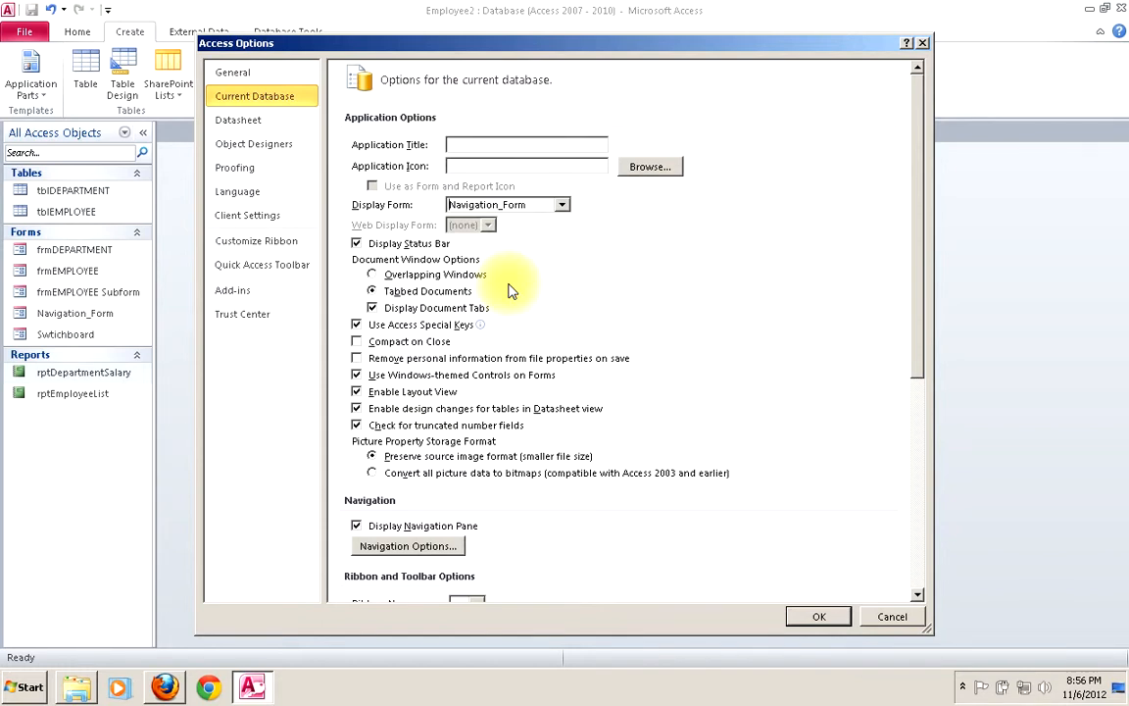
{"action": "left_click", "coordinate": [799, 614]}
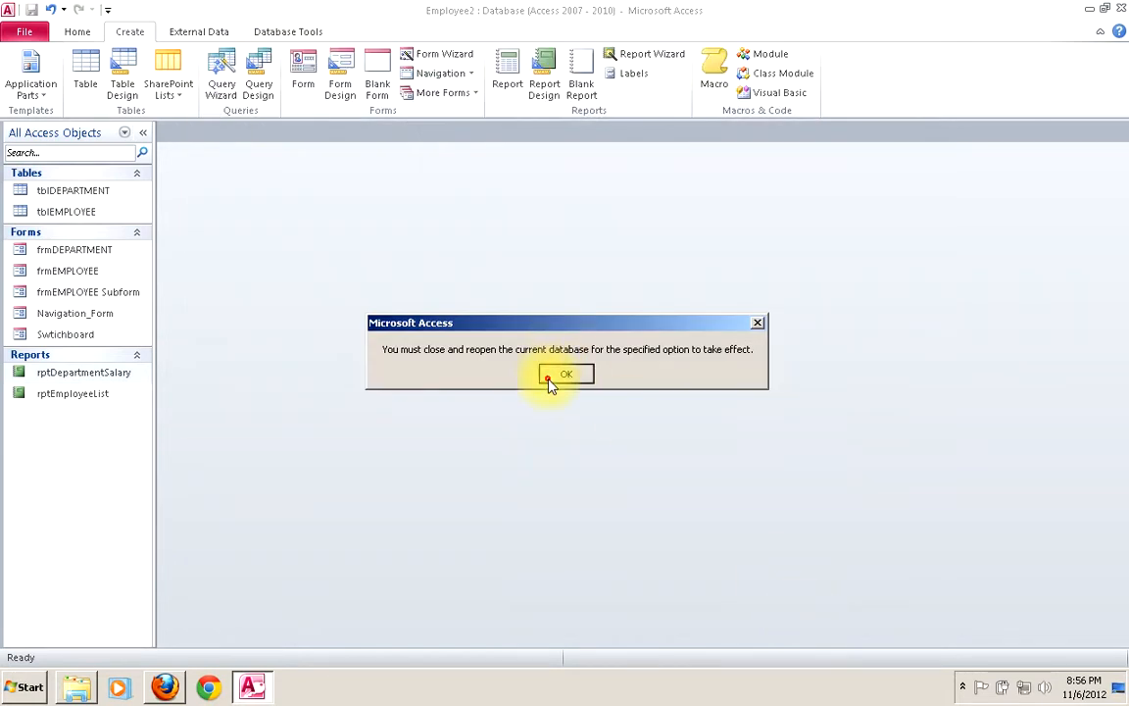
{"action": "left_click", "coordinate": [555, 374]}
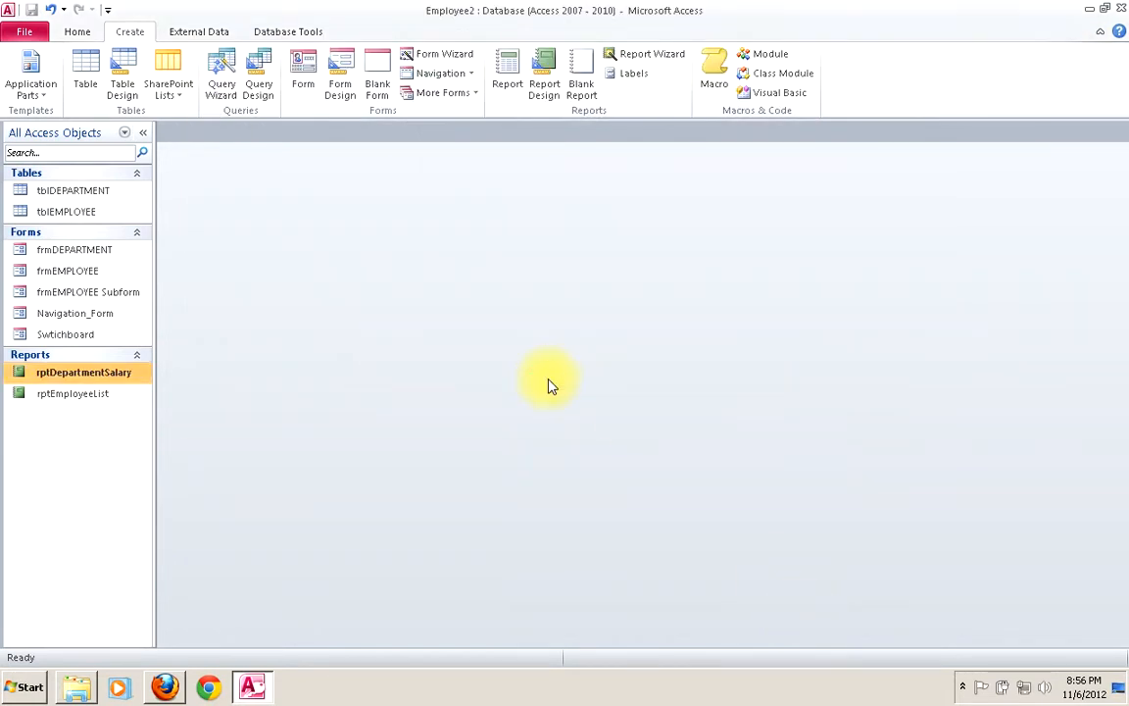
- Close Access, minimize the file browser window and reopen the Employee2 database from the desktop
{"action": "left_click", "coordinate": [1122, 11]}
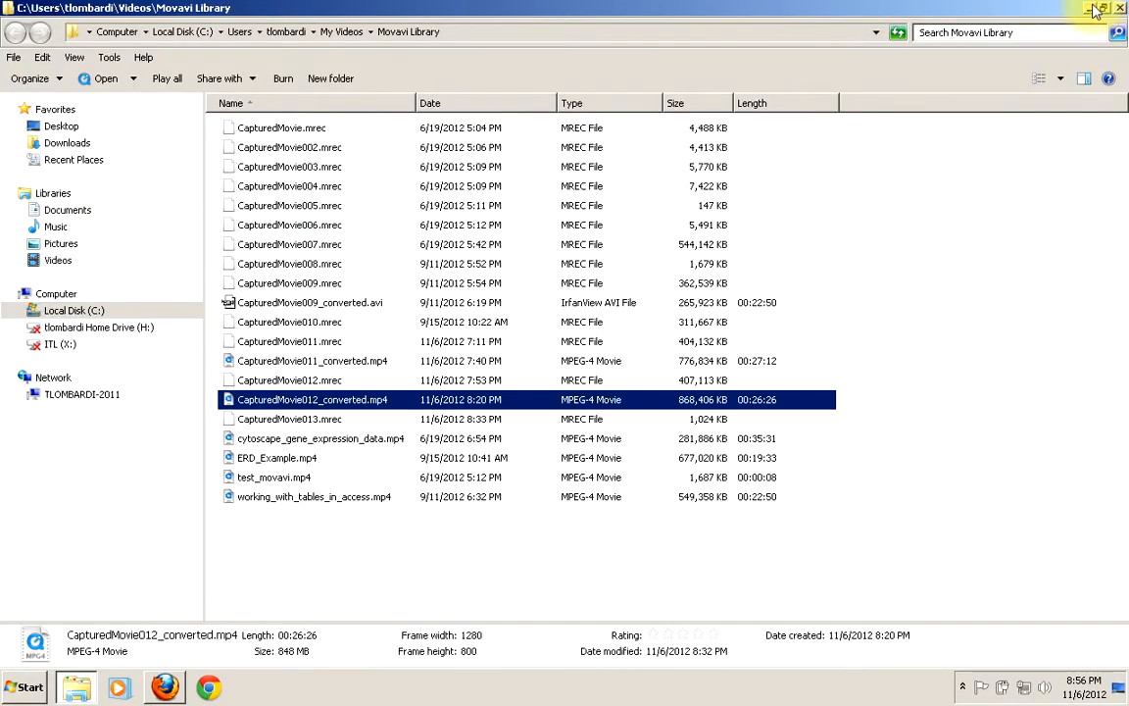
{"action": "left_click", "coordinate": [1089, 9]}
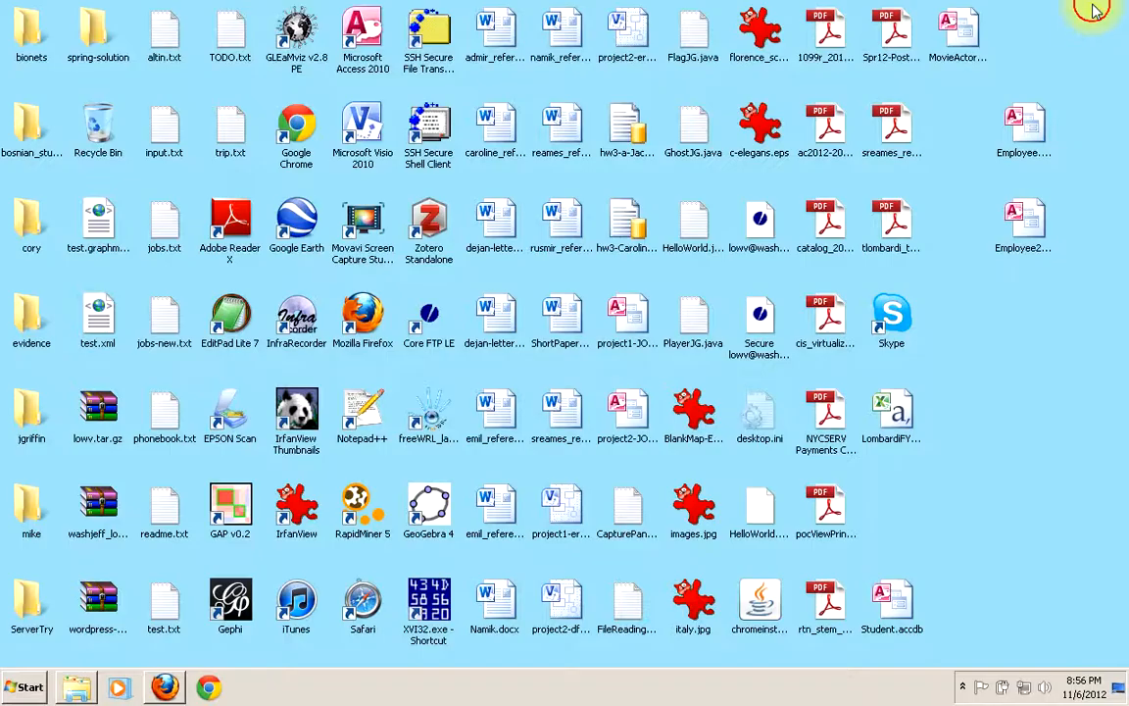
{"action": "double_click", "coordinate": [1029, 214]}
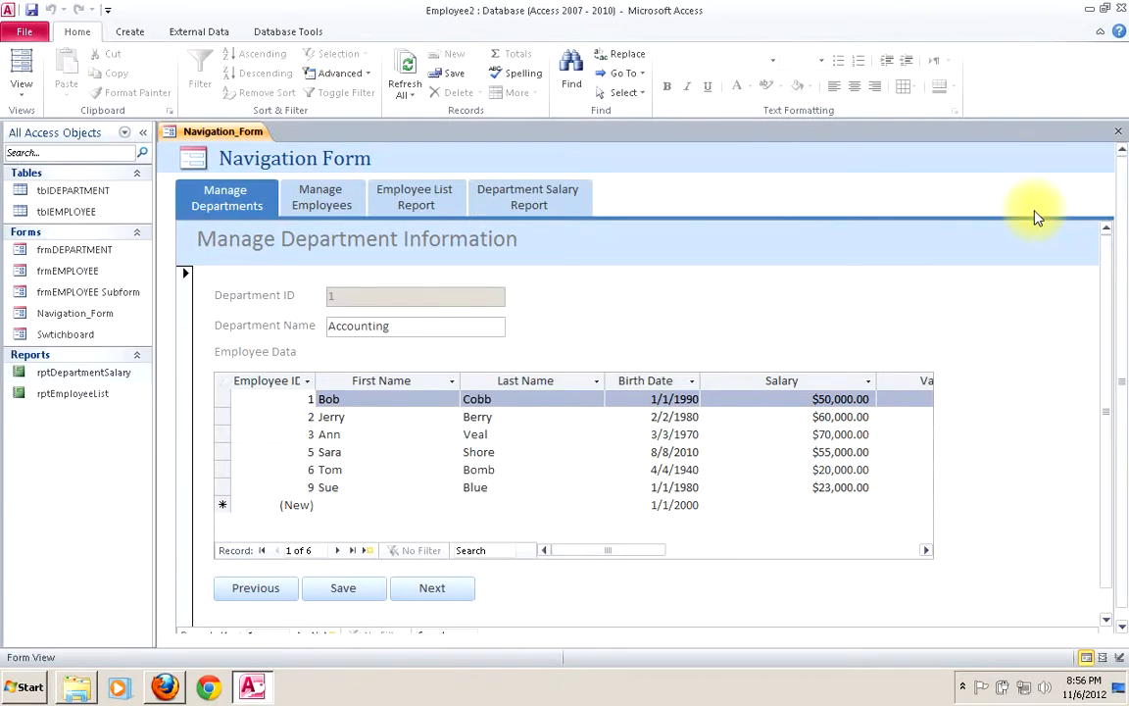
- View the Navigation Form's employee and report pages, then return to Manage Departments
{"action": "left_click", "coordinate": [338, 206]}
{"action": "left_click", "coordinate": [403, 196]}
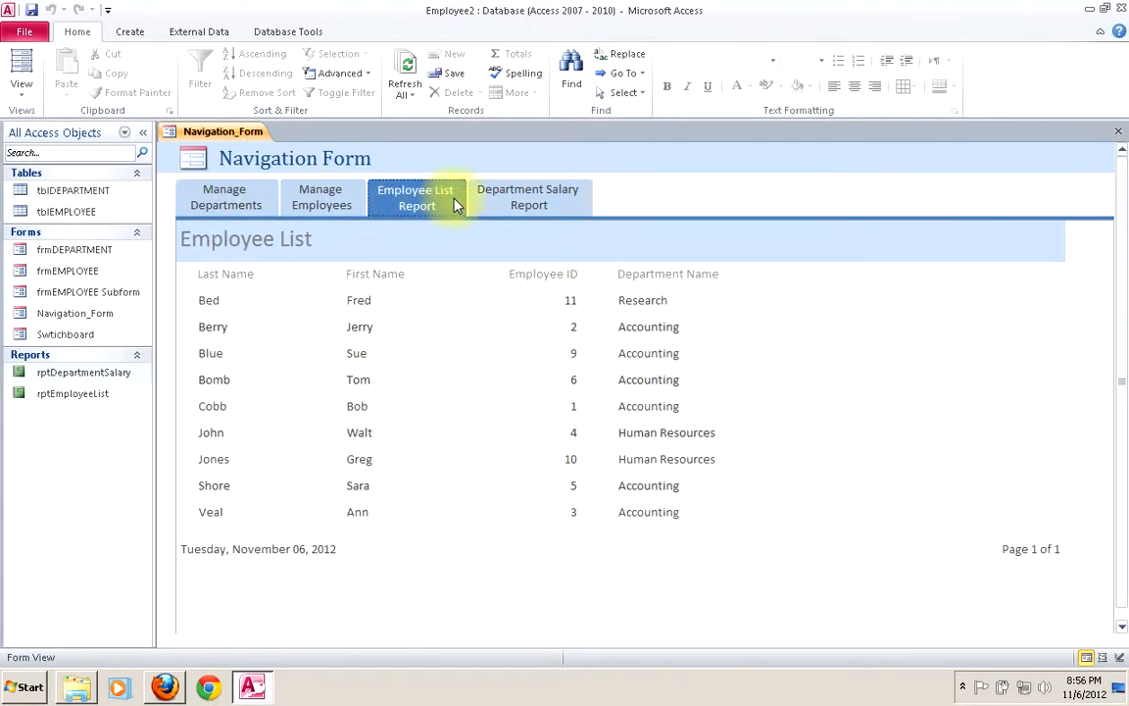
{"action": "left_click", "coordinate": [502, 198]}
{"action": "left_click", "coordinate": [433, 195]}
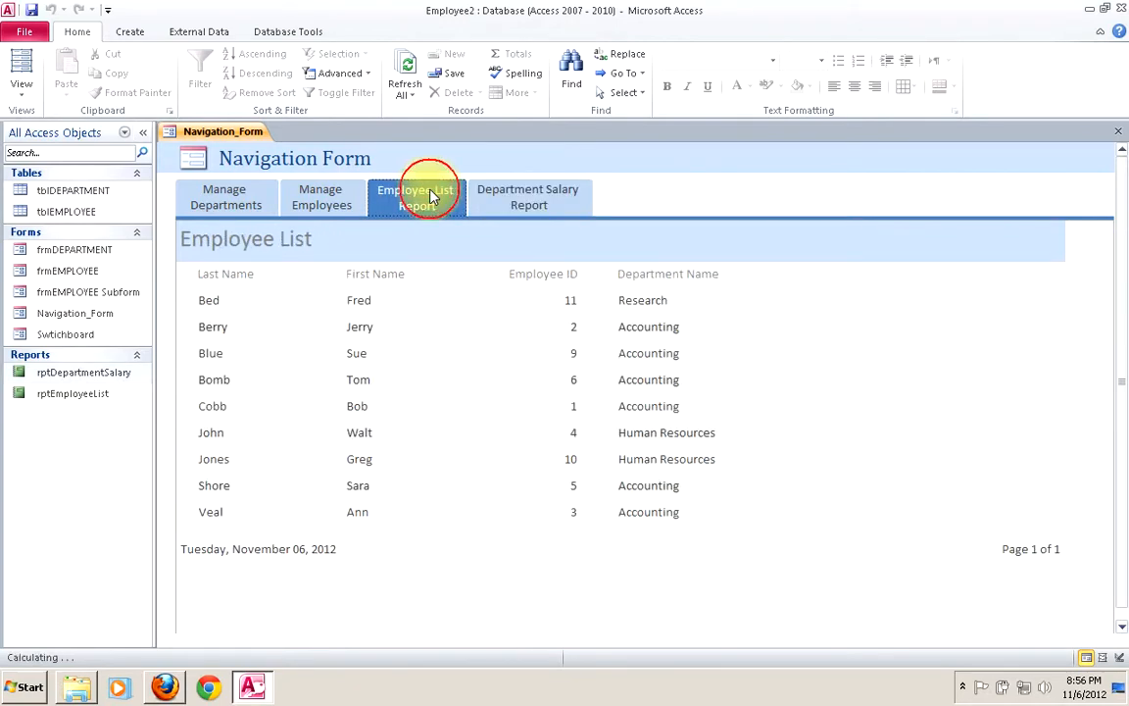
{"action": "left_click", "coordinate": [327, 204]}
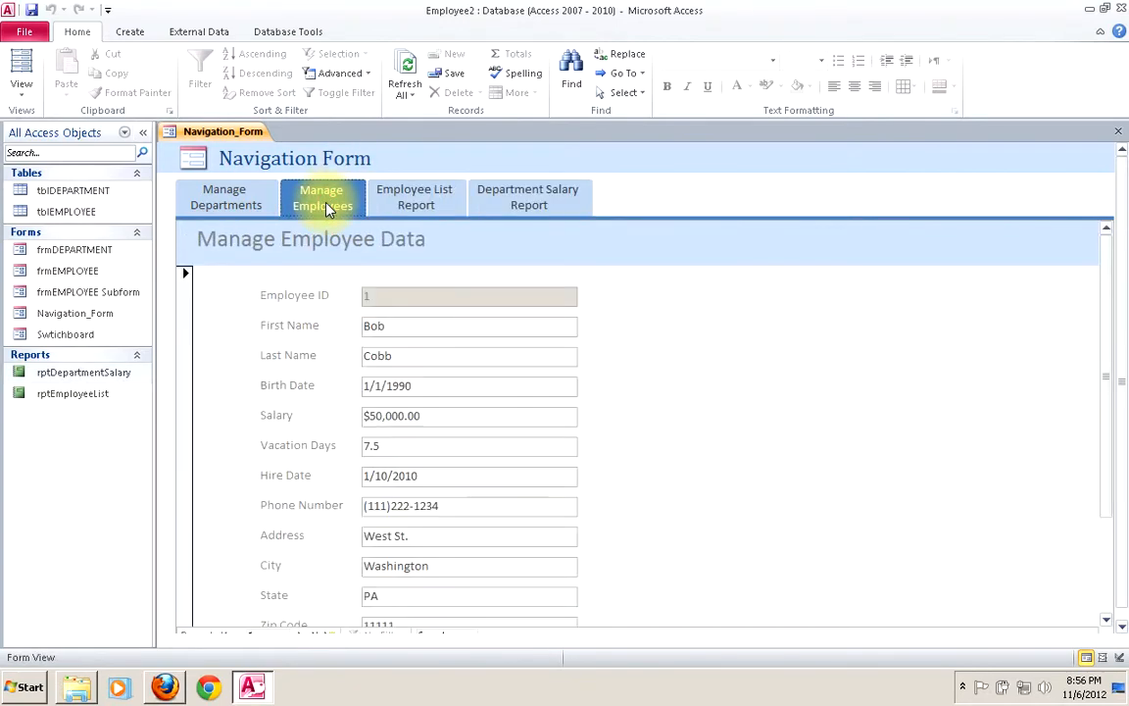
{"action": "left_click", "coordinate": [232, 200]}
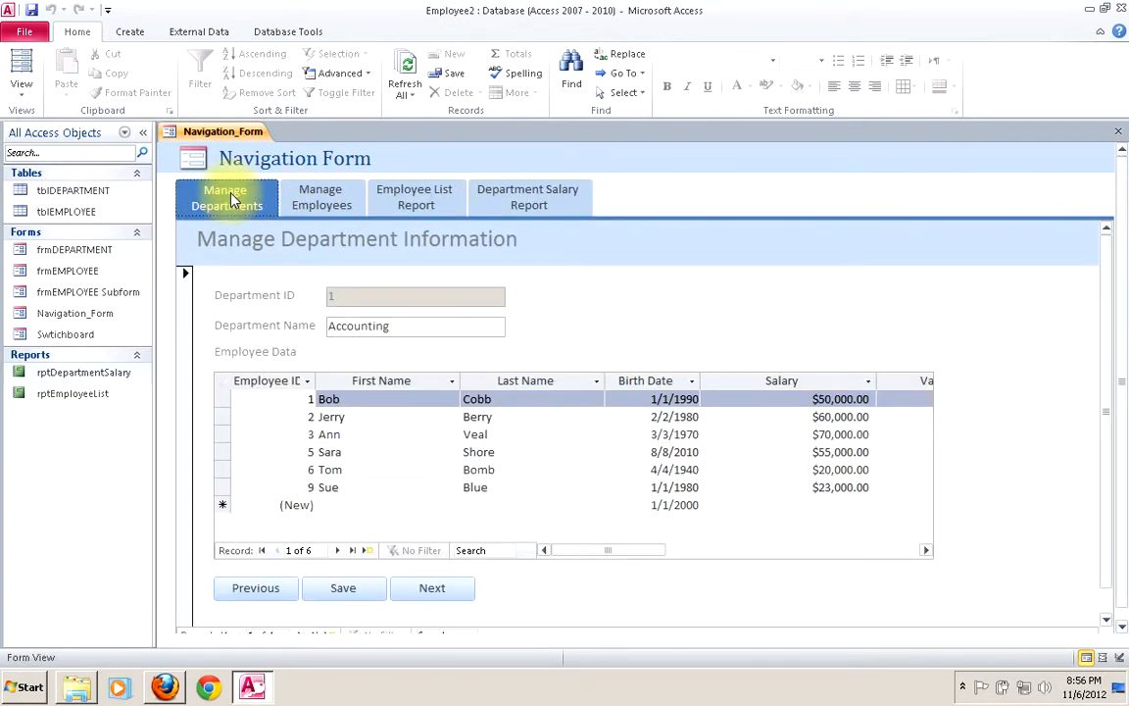
- Collapse the Navigation Pane and view Manage Employees, Employee List Report and Department Salary Report, returning to Manage Departments
{"action": "left_click", "coordinate": [142, 131]}
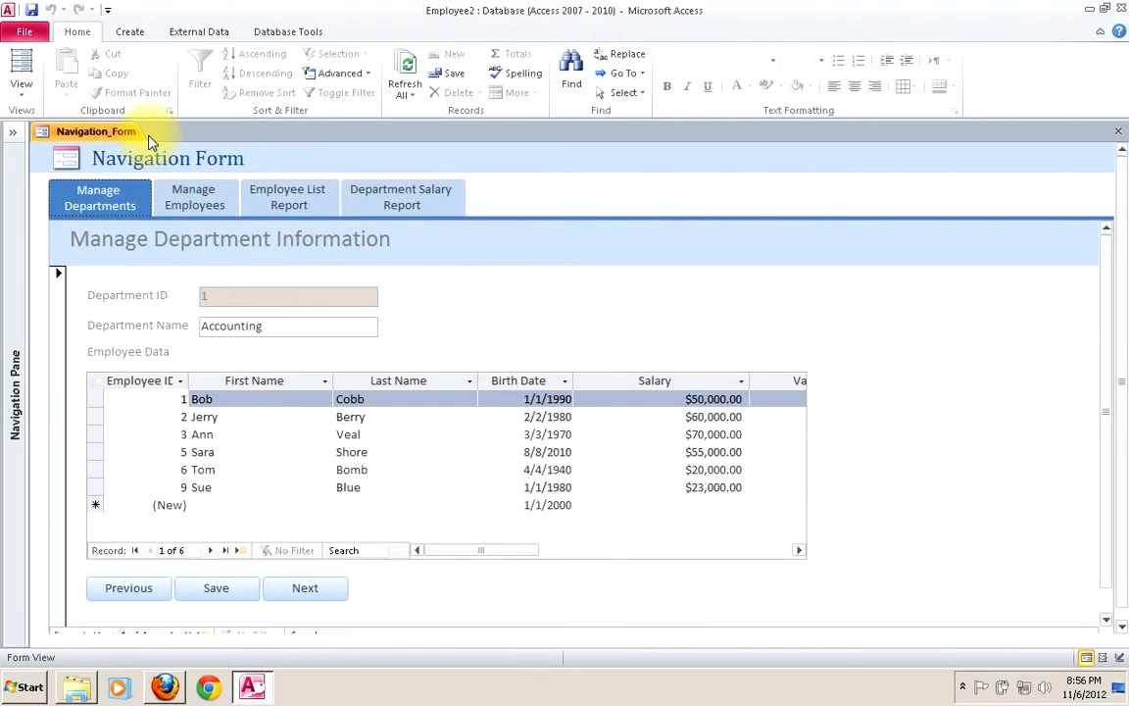
{"action": "left_click", "coordinate": [194, 200]}
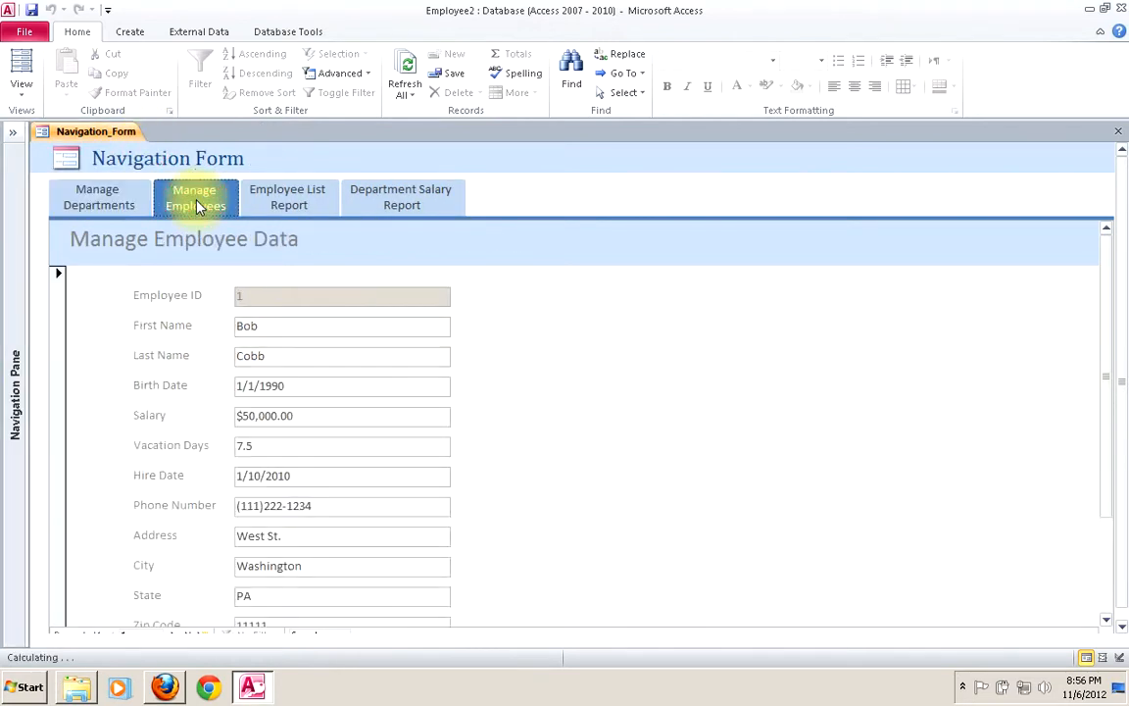
{"action": "left_click", "coordinate": [276, 208]}
{"action": "left_click", "coordinate": [386, 196]}
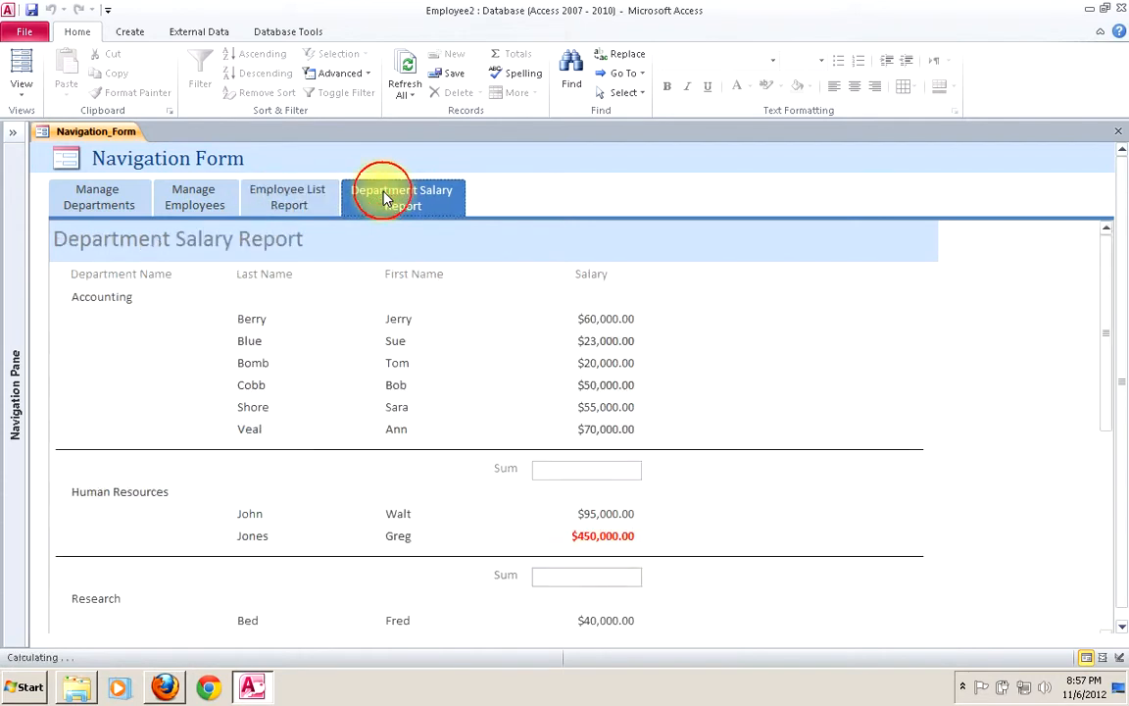
{"action": "left_click", "coordinate": [90, 194]}
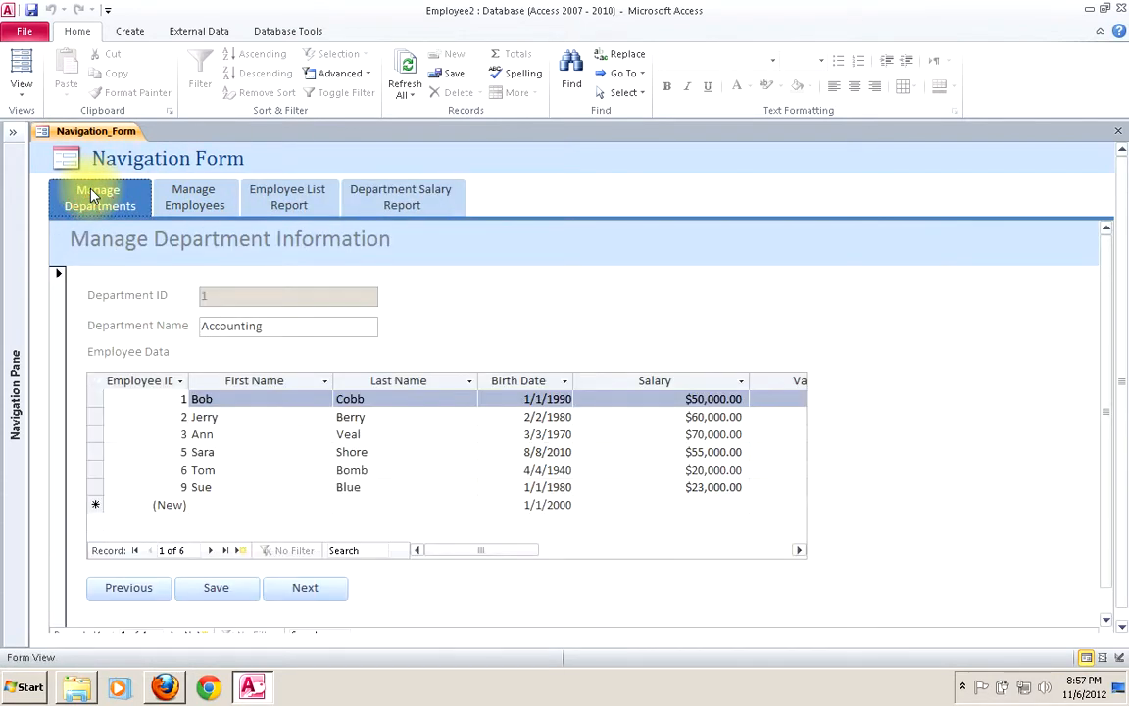